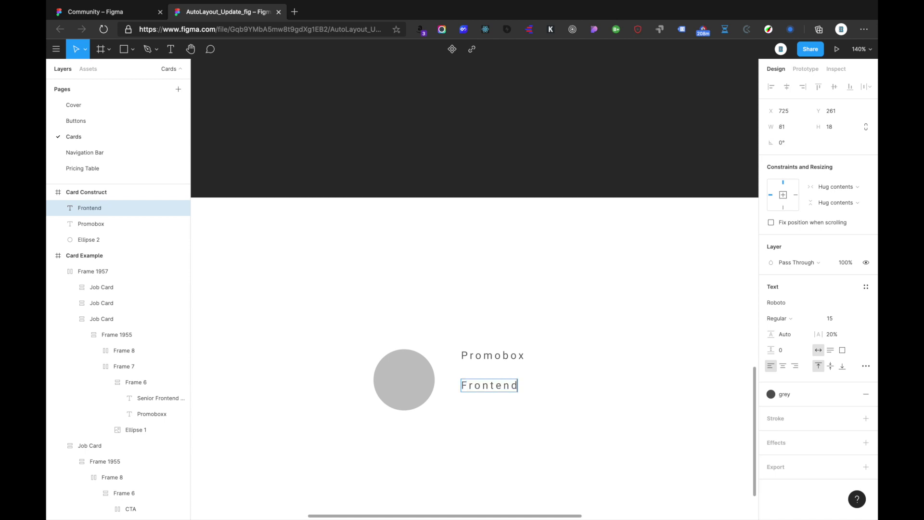
Complete the lower text as "Frontend Developer" and give it the example card title's Roboto Bold 20 style in black
{"action": "type", "text": "rontend Developer"}
{"action": "key", "text": "Escape"}
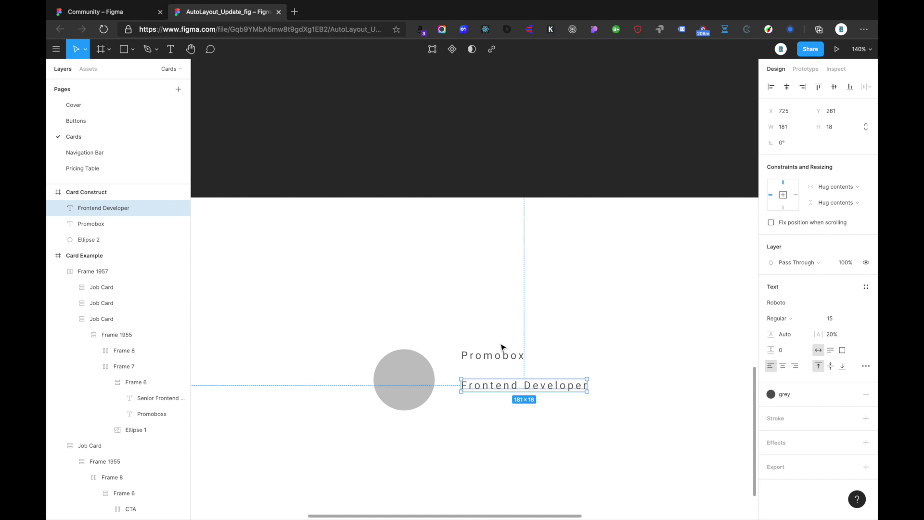
{"action": "scroll", "coordinate": [507, 346], "scroll_direction": "up", "scroll_amount": 10}
{"action": "left_click", "coordinate": [520, 123]}
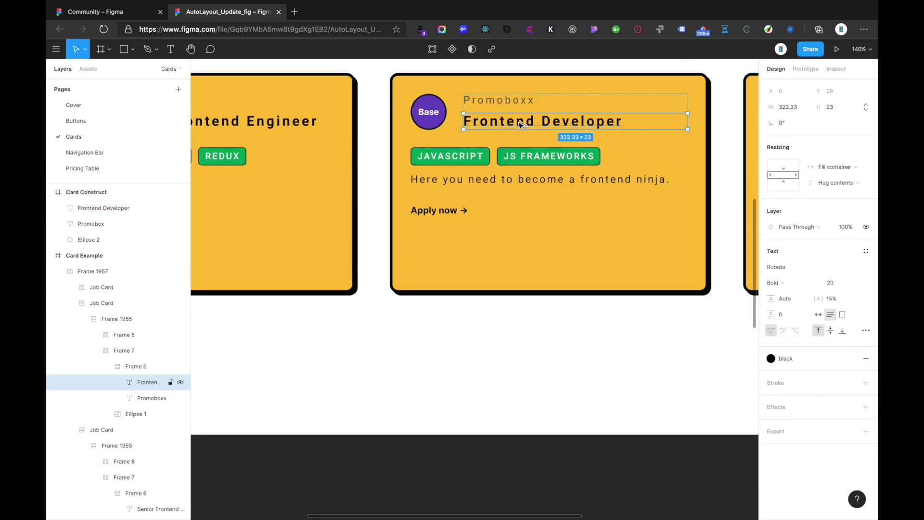
{"action": "scroll", "coordinate": [501, 318], "scroll_direction": "down", "scroll_amount": 8}
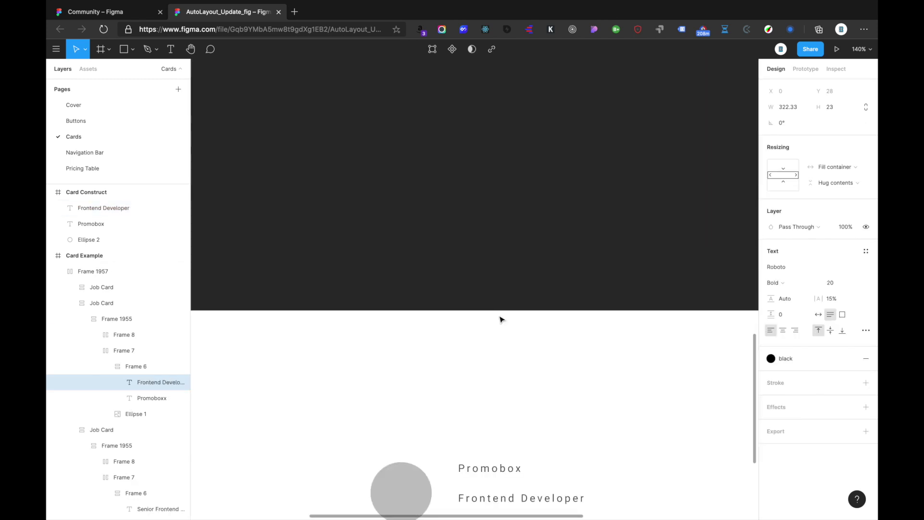
{"action": "left_click", "coordinate": [501, 496]}
{"action": "scroll", "coordinate": [501, 433], "scroll_direction": "down", "scroll_amount": 5}
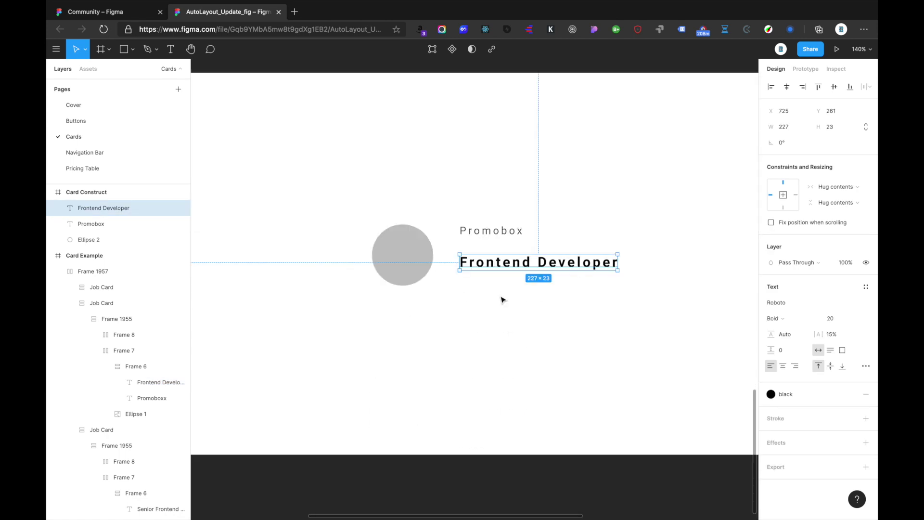
Move the "Frontend Developer" text closer beneath "Promobox" and wrap both texts in a vertical auto layout with 15 spacing
{"action": "left_click", "coordinate": [496, 232]}
{"action": "left_click", "coordinate": [503, 262]}
{"action": "left_click_drag", "start_coordinate": [506, 264], "coordinate": [507, 262]}
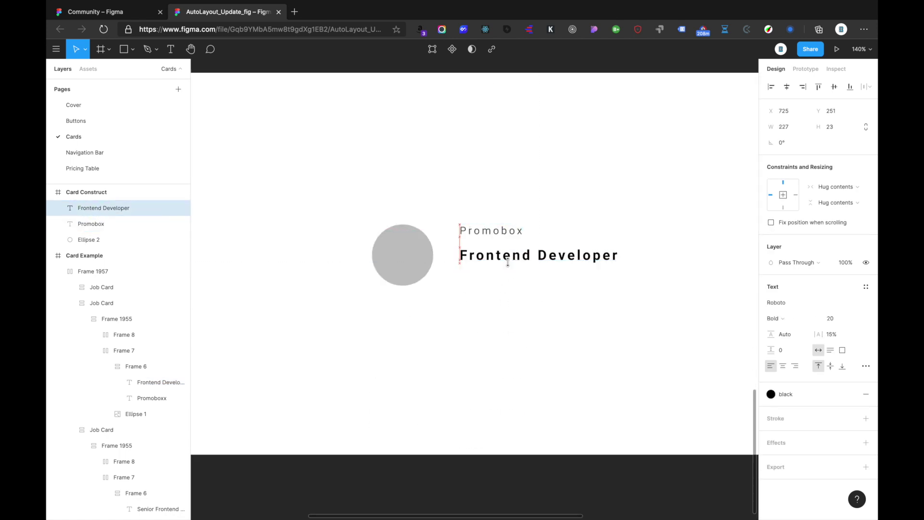
{"action": "left_click", "coordinate": [501, 239], "text": "shift"}
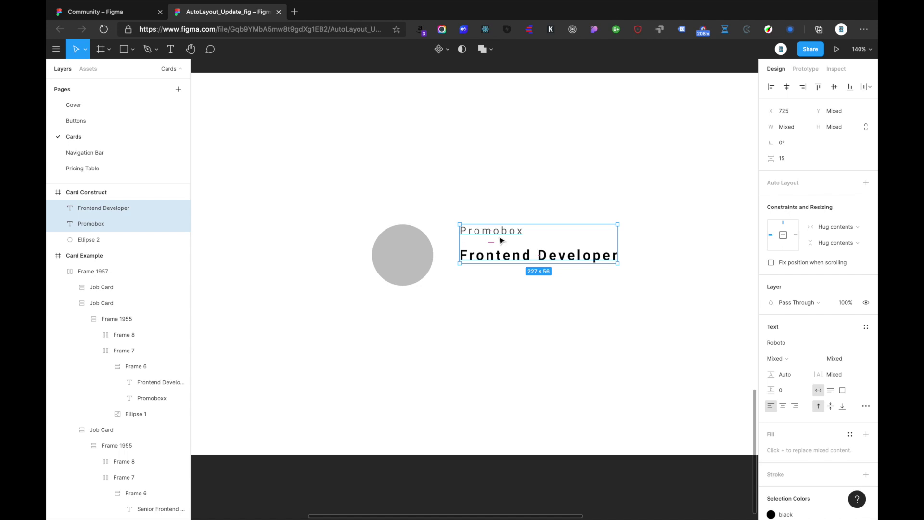
{"action": "key", "text": "shift+a"}
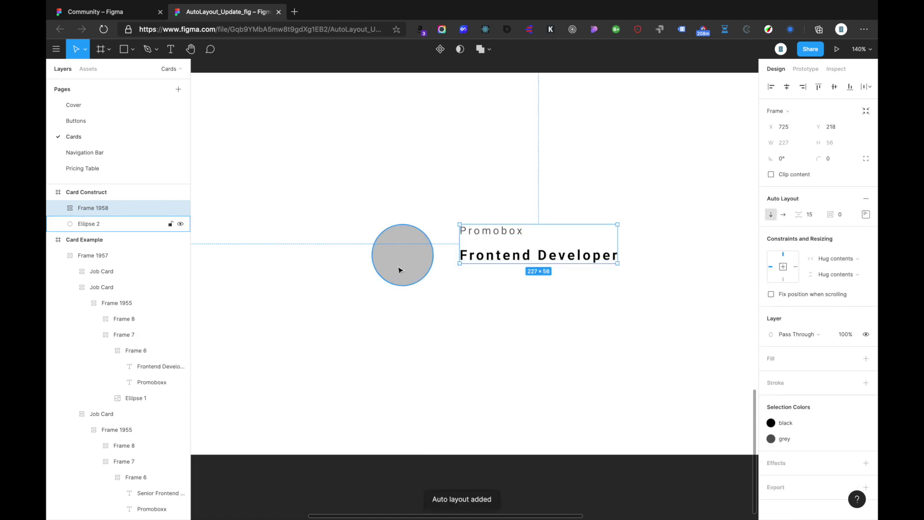
Combine the circle and the text group in a horizontal auto layout with centered alignment
{"action": "left_click", "coordinate": [398, 269]}
{"action": "left_click", "coordinate": [508, 247], "text": "shift"}
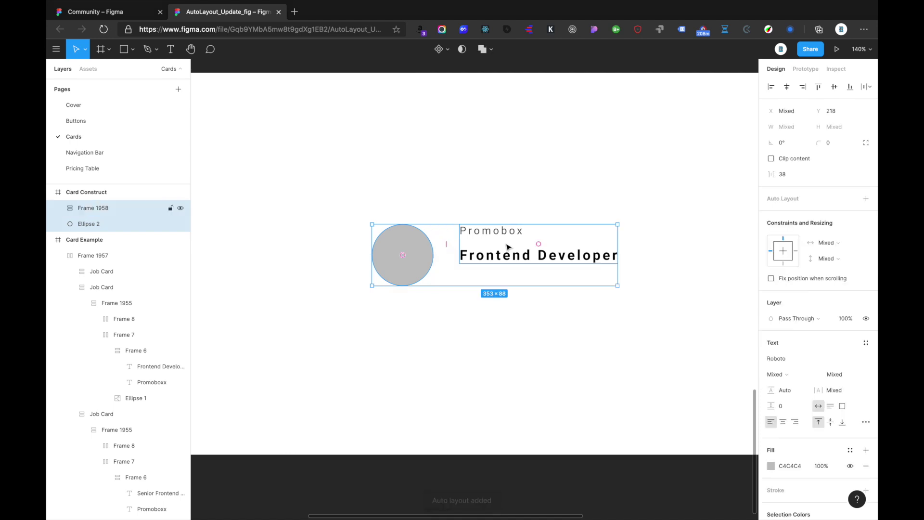
{"action": "key", "text": "shift+a"}
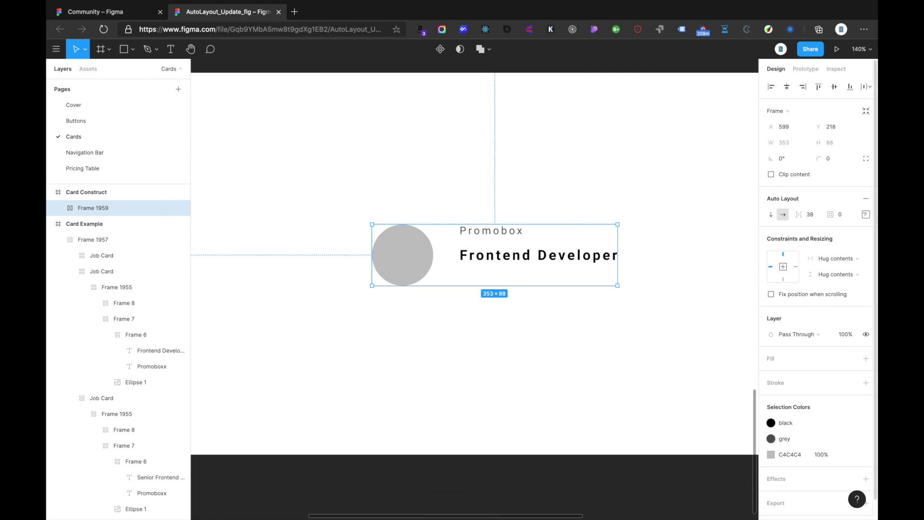
{"action": "left_click", "coordinate": [864, 214]}
{"action": "left_click", "coordinate": [834, 261]}
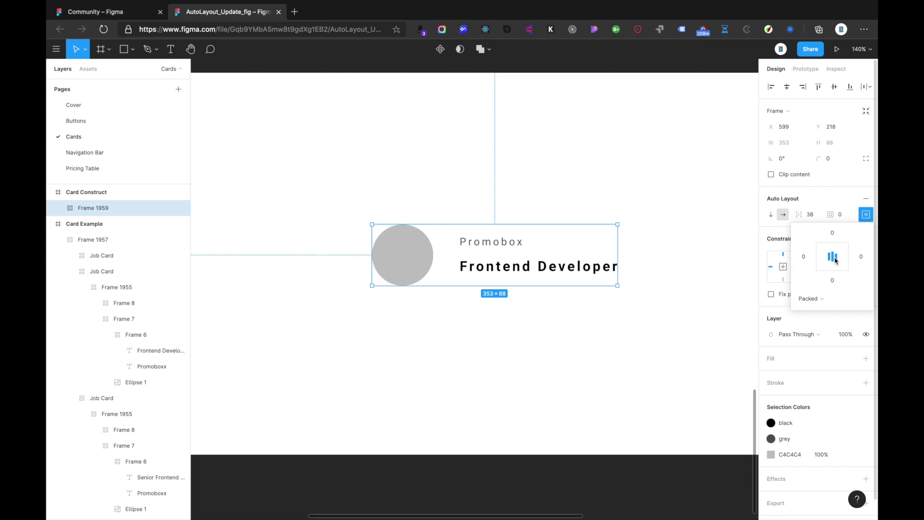
{"action": "left_click", "coordinate": [605, 187]}
Set the padding of the circle-and-text auto layout frame to 30 on all sides
{"action": "left_click", "coordinate": [457, 263]}
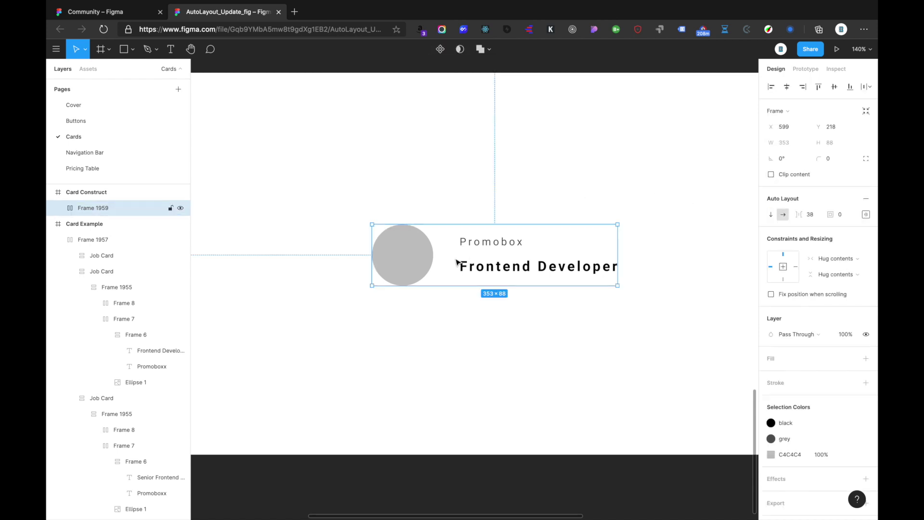
{"action": "left_click", "coordinate": [840, 216]}
{"action": "type", "text": "20"}
{"action": "key", "text": "Return"}
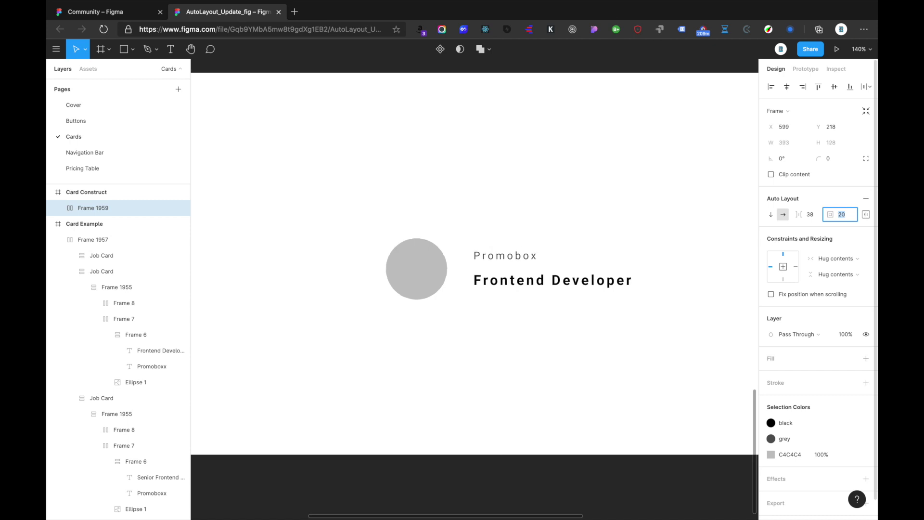
{"action": "key", "text": "shift+Up"}
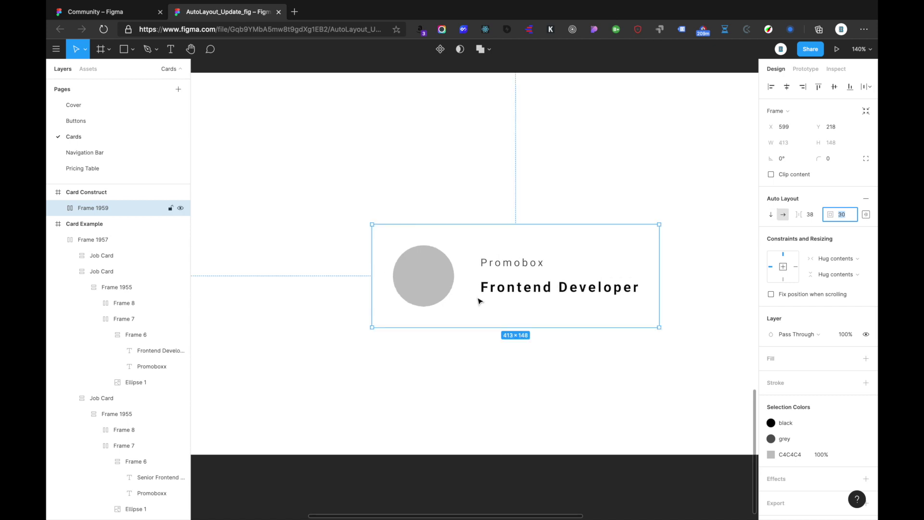
Set the frame's top and bottom auto layout padding to 15
{"action": "scroll", "coordinate": [477, 301], "scroll_direction": "down", "scroll_amount": 5}
{"action": "left_click", "coordinate": [865, 214]}
{"action": "left_click", "coordinate": [833, 236]}
{"action": "key", "text": "shift+Down"}
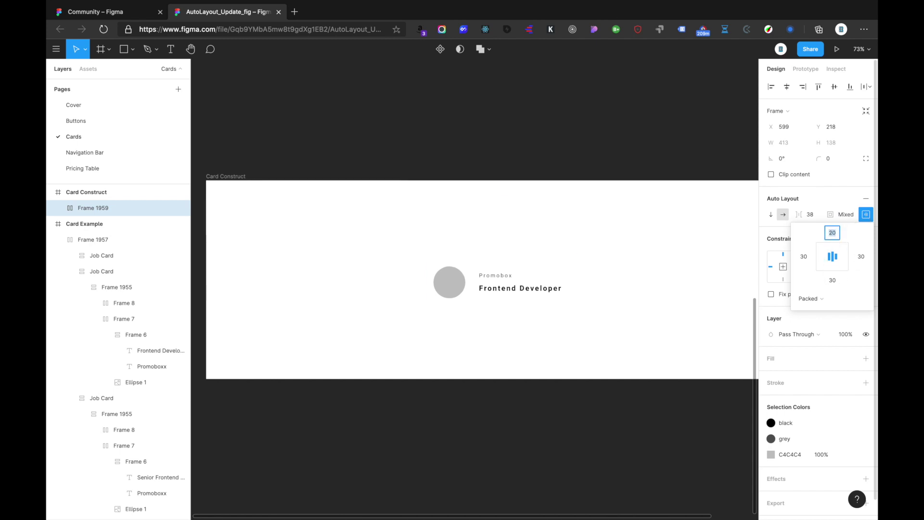
{"action": "left_click", "coordinate": [832, 282]}
{"action": "key", "text": "shift+Down"}
{"action": "left_click", "coordinate": [832, 233]}
{"action": "key", "text": "shift+Down"}
{"action": "key", "text": "Up"}
{"action": "key", "text": "Up"}
{"action": "key", "text": "Up"}
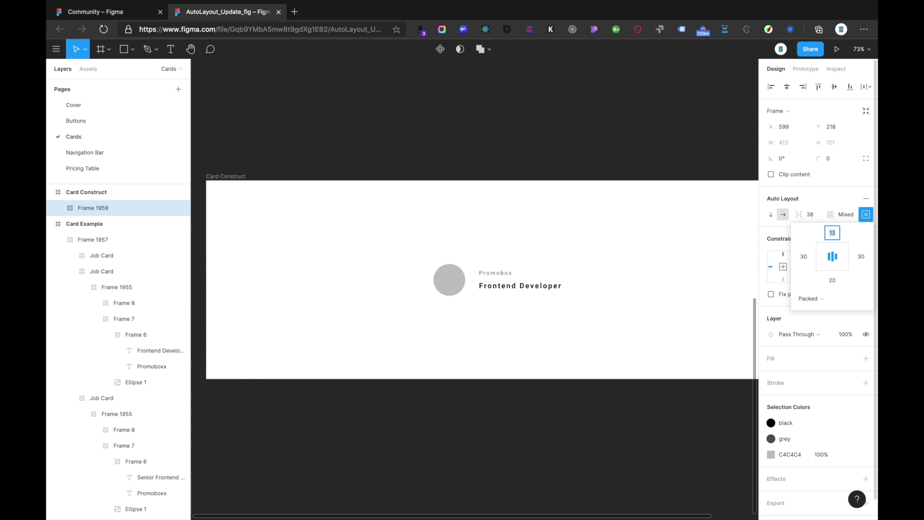
{"action": "left_click", "coordinate": [831, 281]}
{"action": "key", "text": "Down"}
{"action": "key", "text": "Down"}
{"action": "left_click", "coordinate": [552, 357]}
{"action": "left_click", "coordinate": [507, 262]}
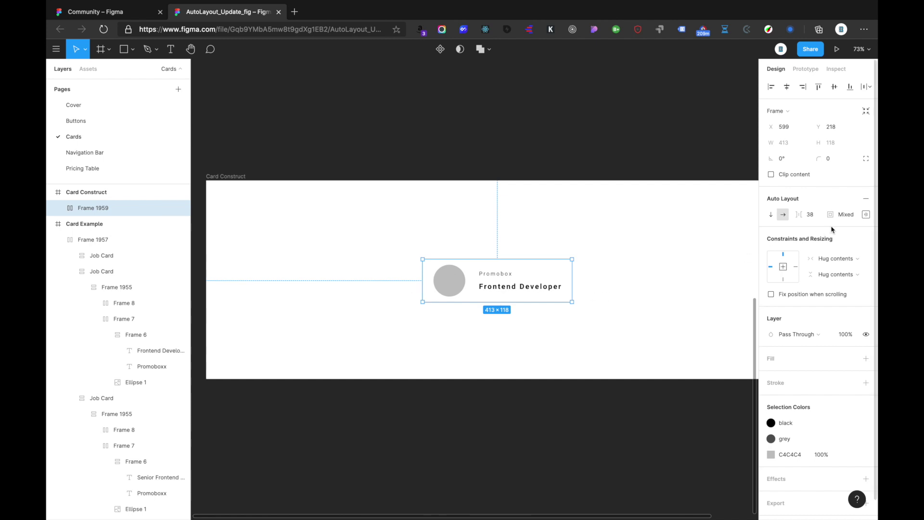
{"action": "left_click", "coordinate": [865, 214]}
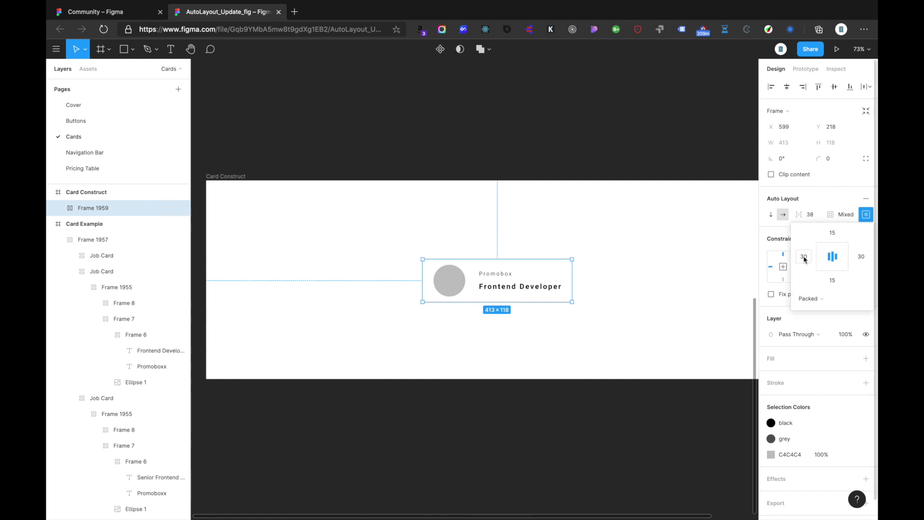
{"action": "left_click", "coordinate": [596, 309]}
Apply the yellow color style as the card frame's fill
{"action": "left_click", "coordinate": [540, 278]}
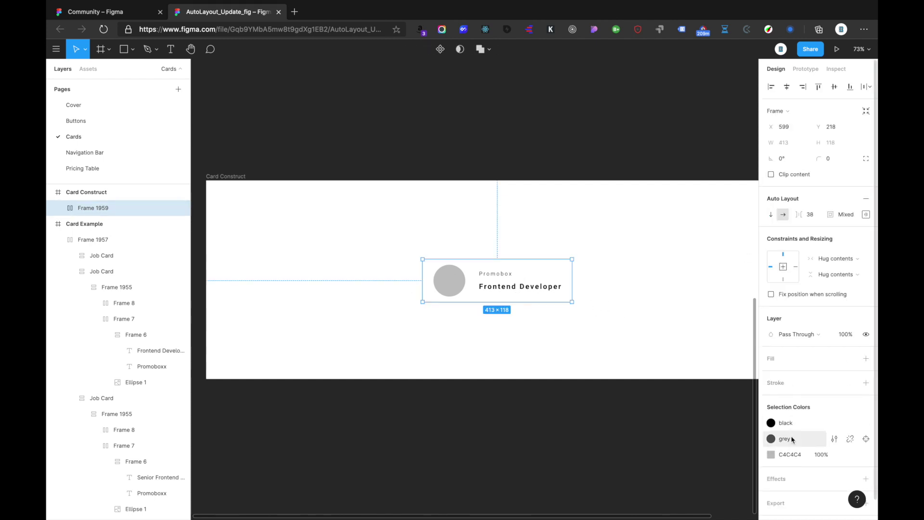
{"action": "scroll", "coordinate": [792, 439], "scroll_direction": "down", "scroll_amount": 1}
{"action": "left_click", "coordinate": [849, 338]}
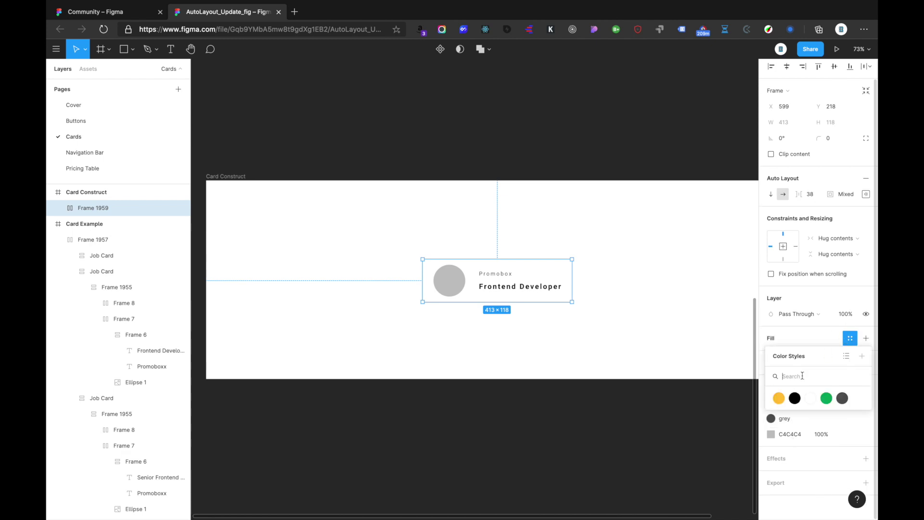
{"action": "left_click", "coordinate": [773, 402]}
{"action": "left_click", "coordinate": [587, 295]}
Set the yellow card frame's corner radius to 12
{"action": "left_click", "coordinate": [553, 291]}
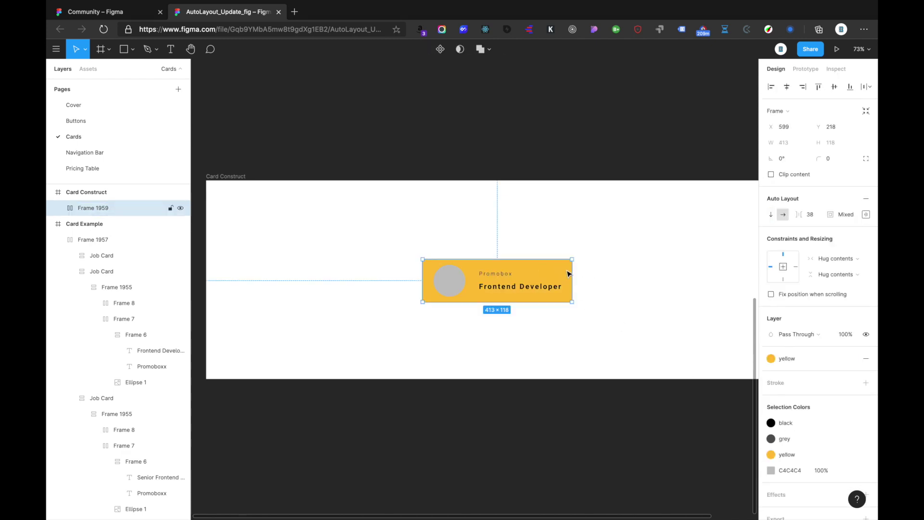
{"action": "left_click", "coordinate": [831, 158]}
{"action": "type", "text": "12"}
{"action": "key", "text": "Return"}
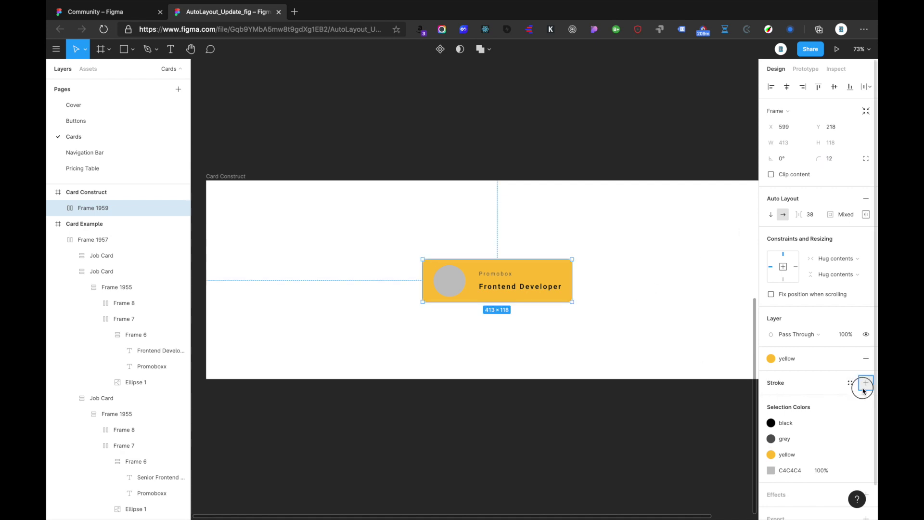
Add a 000000 inside stroke with a thickness of 2 to the card frame
{"action": "left_click", "coordinate": [865, 383]}
{"action": "left_click", "coordinate": [782, 414]}
{"action": "type", "text": "42"}
{"action": "key", "text": "Return"}
{"action": "left_click", "coordinate": [614, 313]}
Apply the shadow_black effect style to the card frame
{"action": "left_click", "coordinate": [550, 265]}
{"action": "scroll", "coordinate": [811, 305], "scroll_direction": "down", "scroll_amount": 2}
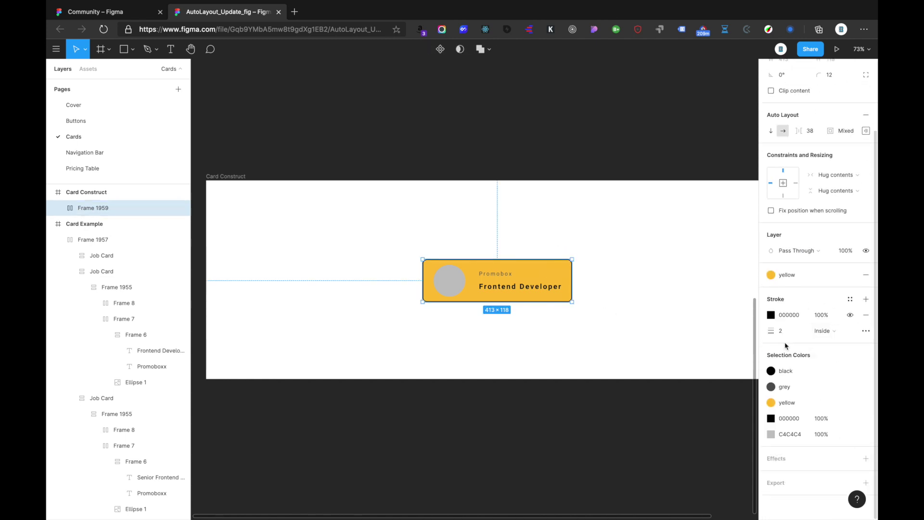
{"action": "left_click", "coordinate": [845, 461]}
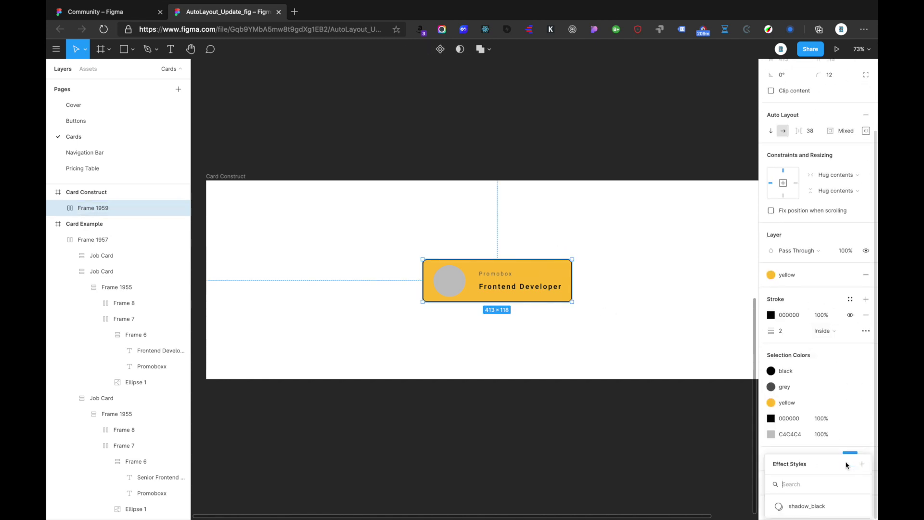
{"action": "left_click", "coordinate": [806, 505]}
{"action": "left_click", "coordinate": [604, 265]}
Give the circle inside the card a stroke in the black color style with a thickness of 2
{"action": "scroll", "coordinate": [483, 284], "scroll_direction": "up", "scroll_amount": 5}
{"action": "scroll", "coordinate": [483, 284], "scroll_direction": "up", "scroll_amount": 2}
{"action": "left_click", "coordinate": [414, 287]}
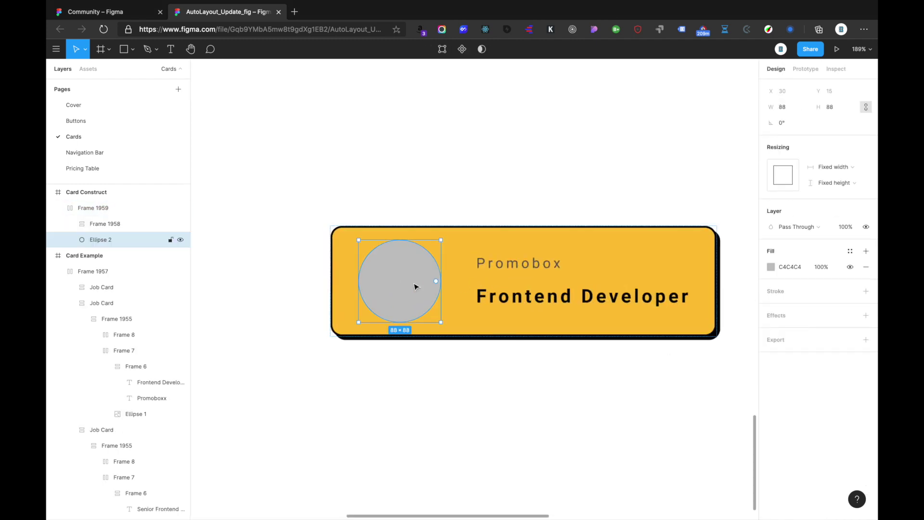
{"action": "left_click", "coordinate": [850, 293]}
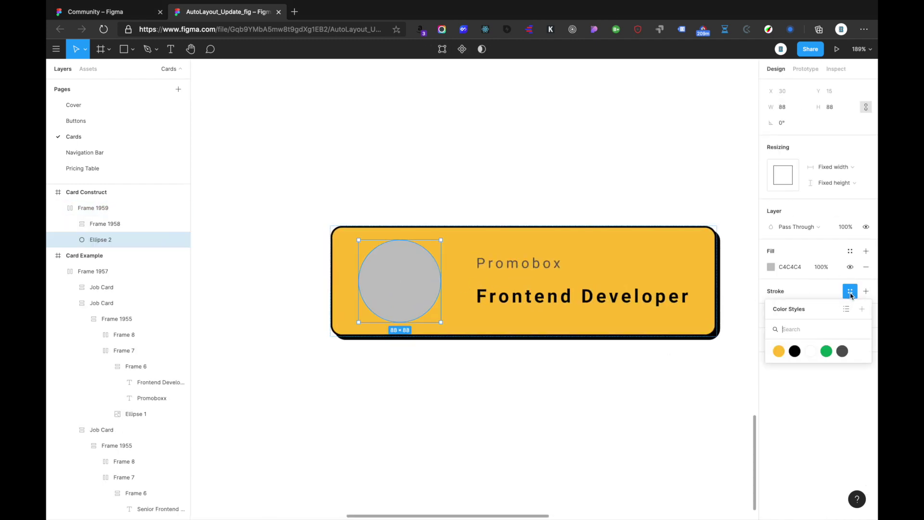
{"action": "left_click", "coordinate": [794, 351]}
{"action": "left_click", "coordinate": [793, 308]}
{"action": "type", "text": "2"}
{"action": "key", "text": "Return"}
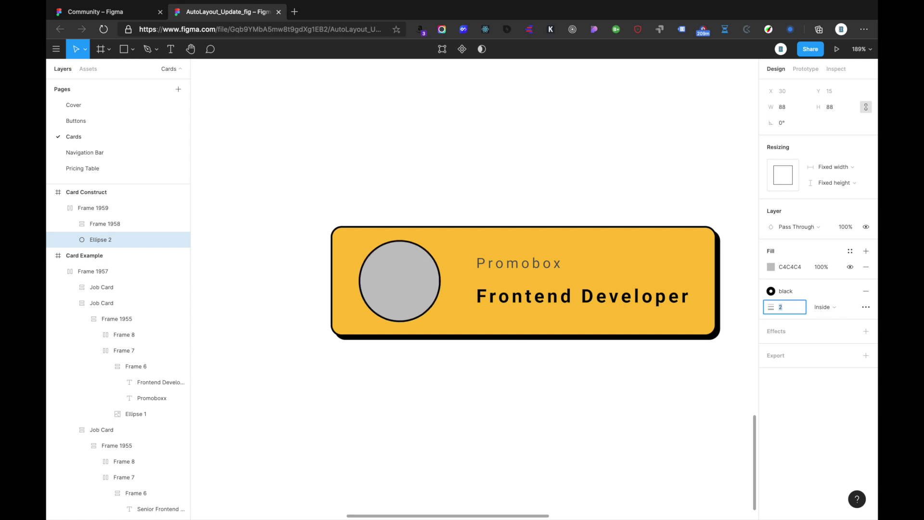
Change the circle's solid fill to an image fill in Fill mode, using the default checkerboard placeholder
{"action": "left_click", "coordinate": [849, 251]}
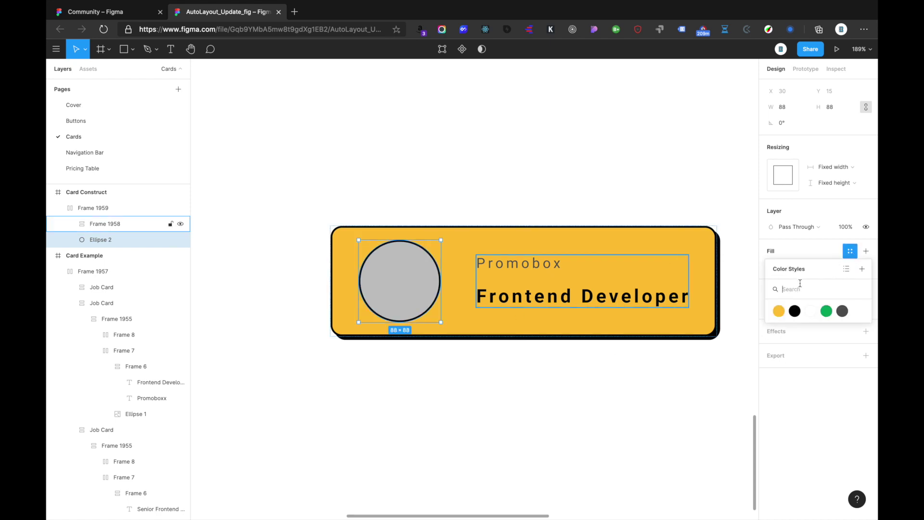
{"action": "left_click", "coordinate": [839, 257]}
{"action": "left_click", "coordinate": [770, 268]}
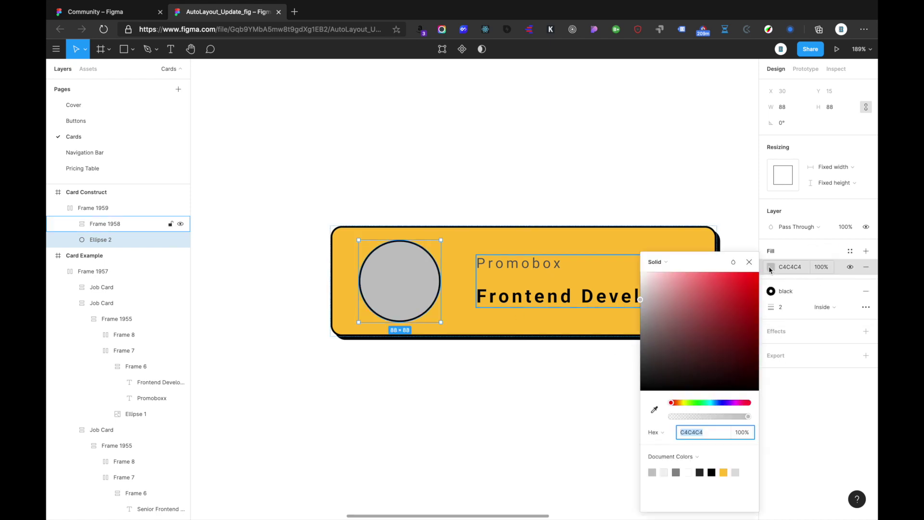
{"action": "left_click", "coordinate": [662, 263]}
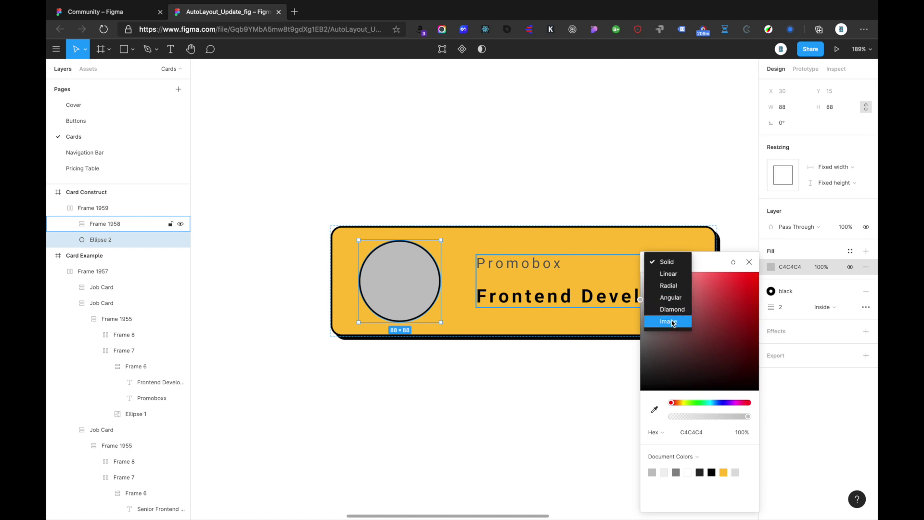
{"action": "left_click", "coordinate": [673, 323]}
{"action": "left_click", "coordinate": [663, 284]}
{"action": "left_click", "coordinate": [672, 289]}
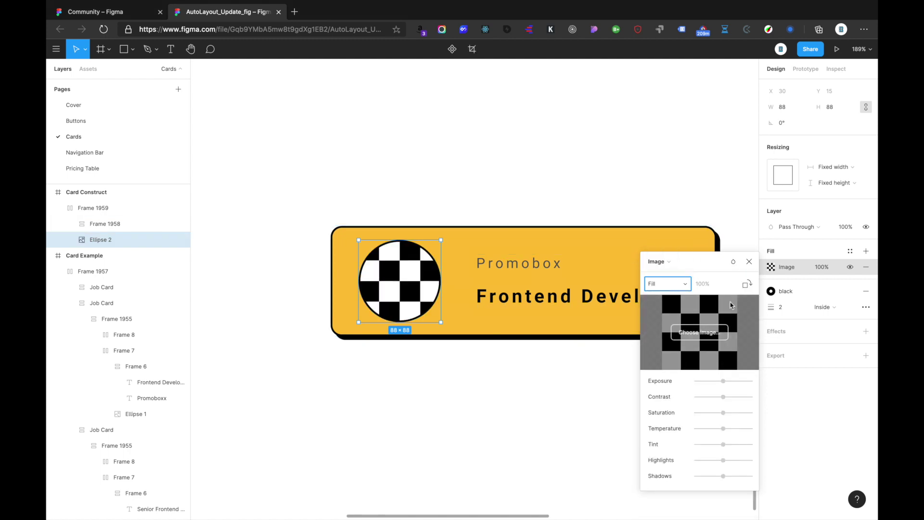
{"action": "left_click", "coordinate": [749, 262]}
{"action": "left_click", "coordinate": [590, 181]}
{"action": "double_click", "coordinate": [388, 293]}
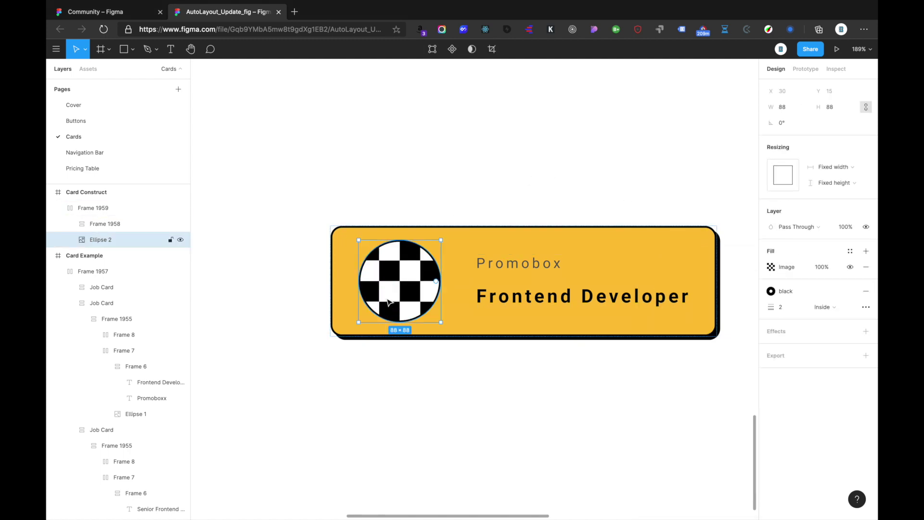
{"action": "left_click", "coordinate": [501, 218]}
{"action": "double_click", "coordinate": [393, 313]}
{"action": "left_click", "coordinate": [536, 196]}
{"action": "double_click", "coordinate": [411, 268]}
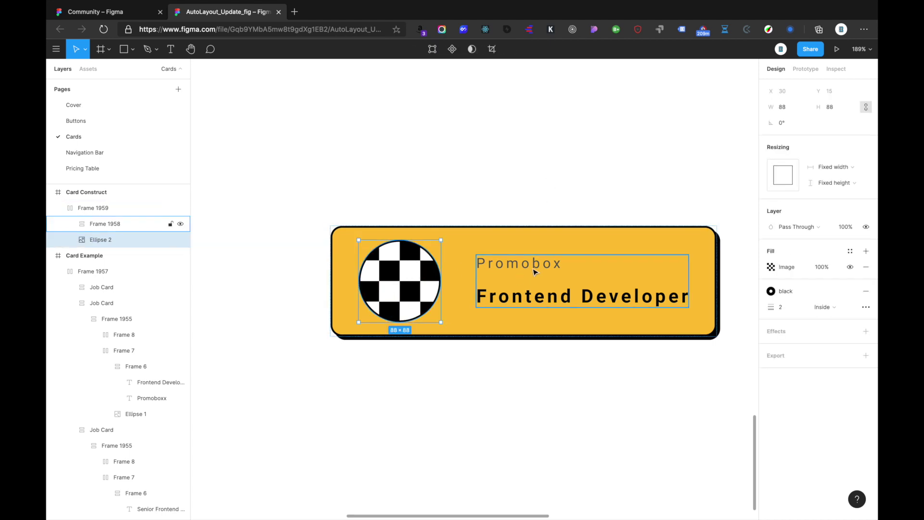
Wrap the circle and the text frame in a horizontal auto layout with centered alignment
{"action": "left_click", "coordinate": [535, 272]}
{"action": "left_click", "coordinate": [408, 281], "text": "shift"}
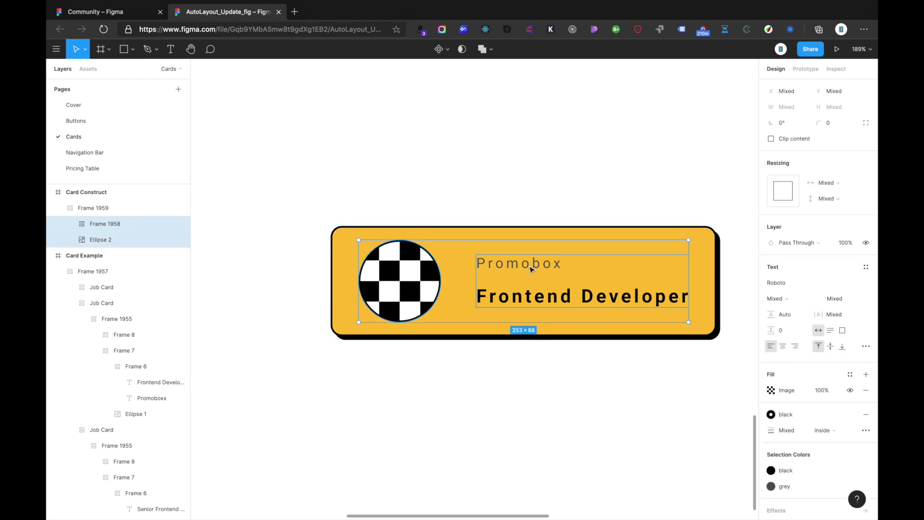
{"action": "key", "text": "shift+a"}
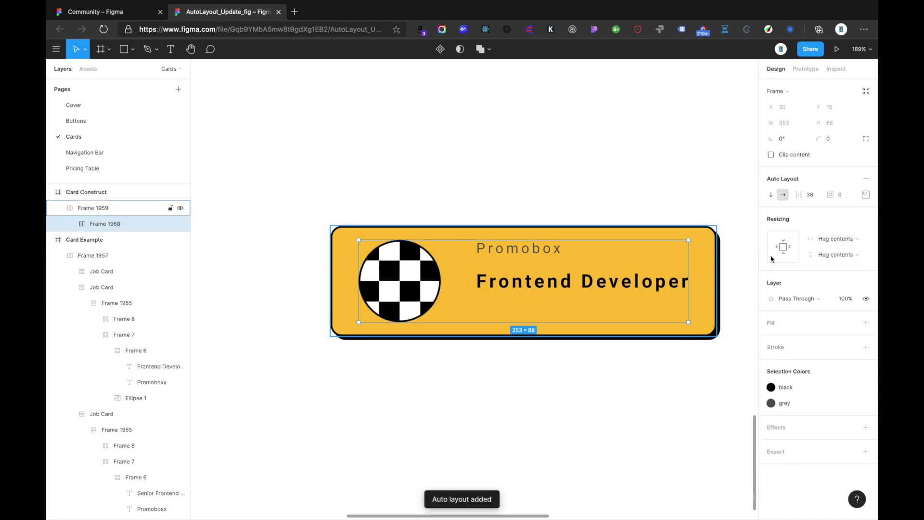
{"action": "left_click", "coordinate": [865, 195]}
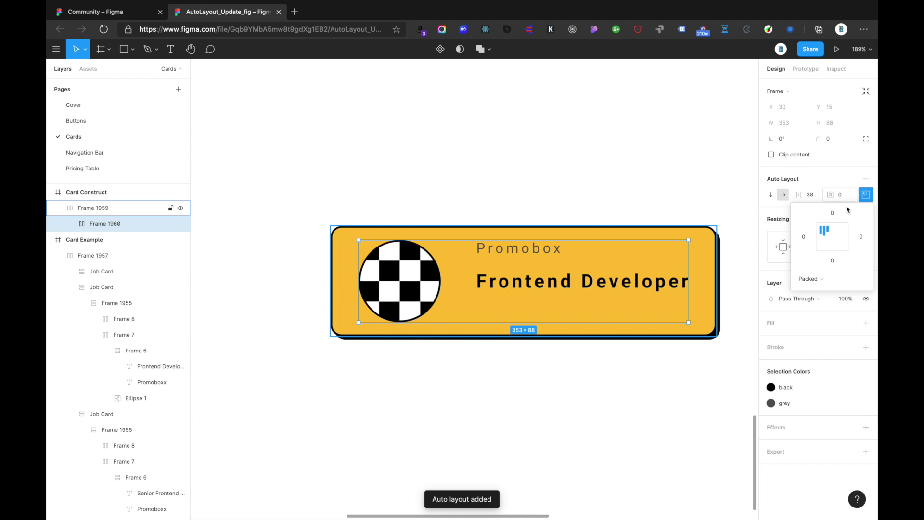
{"action": "left_click", "coordinate": [834, 240]}
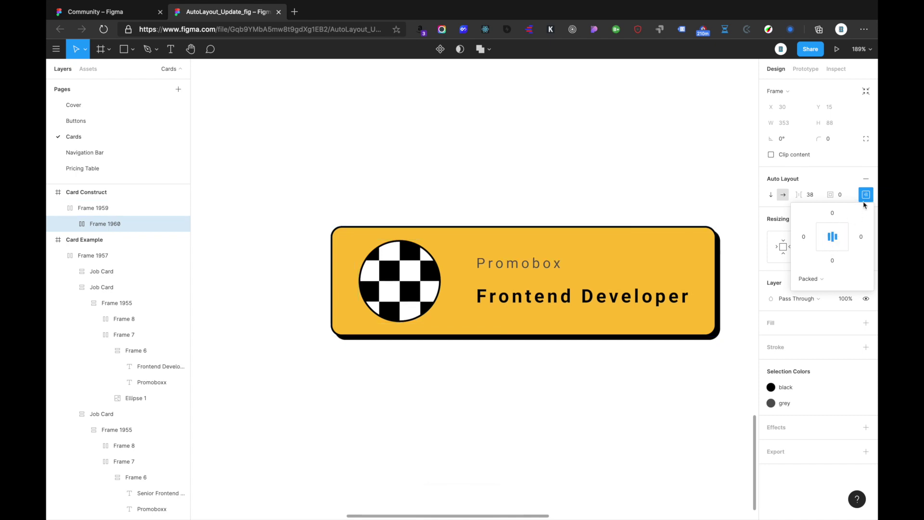
{"action": "left_click", "coordinate": [865, 194]}
Set the spacing between the circle and the text frame to 20
{"action": "left_click", "coordinate": [809, 195]}
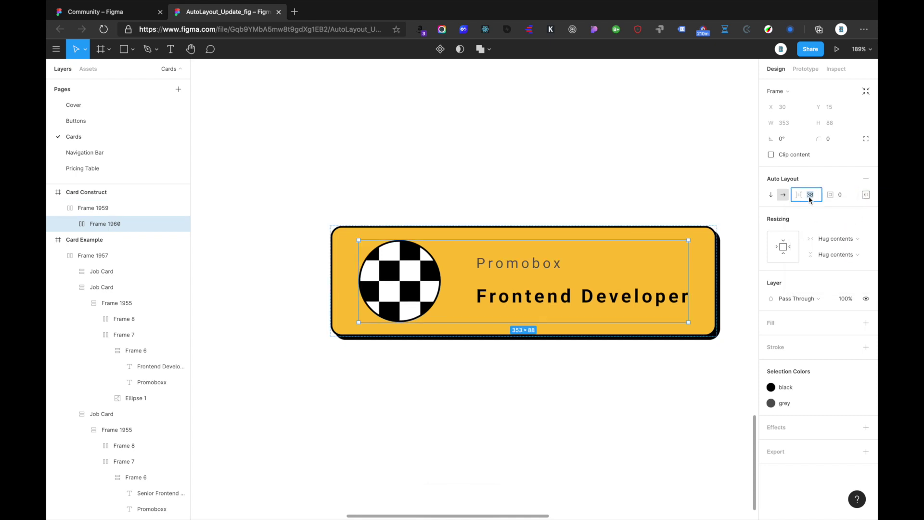
{"action": "type", "text": "28"}
{"action": "key", "text": "Return"}
{"action": "key", "text": "Down"}
{"action": "key", "text": "Down"}
{"action": "key", "text": "Down"}
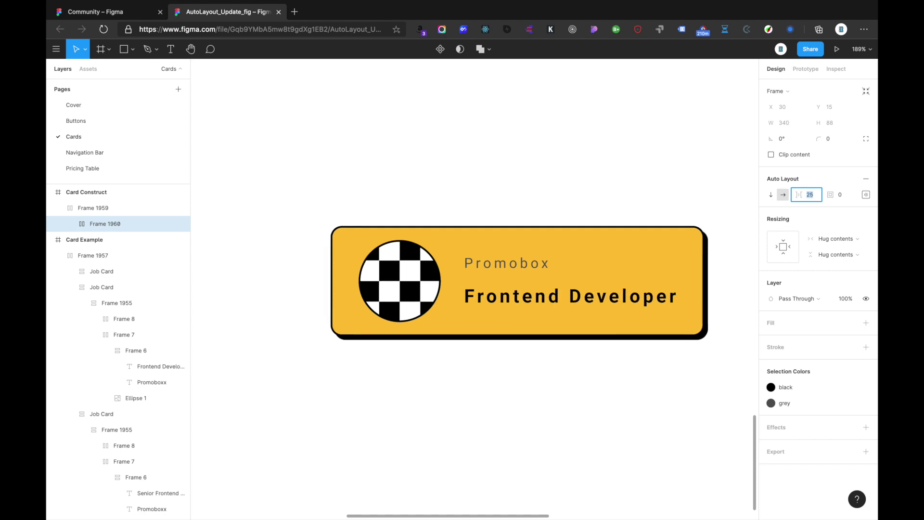
{"action": "key", "text": "Down"}
{"action": "key", "text": "Down"}
{"action": "key", "text": "Down"}
{"action": "key", "text": "Down"}
{"action": "key", "text": "Down"}
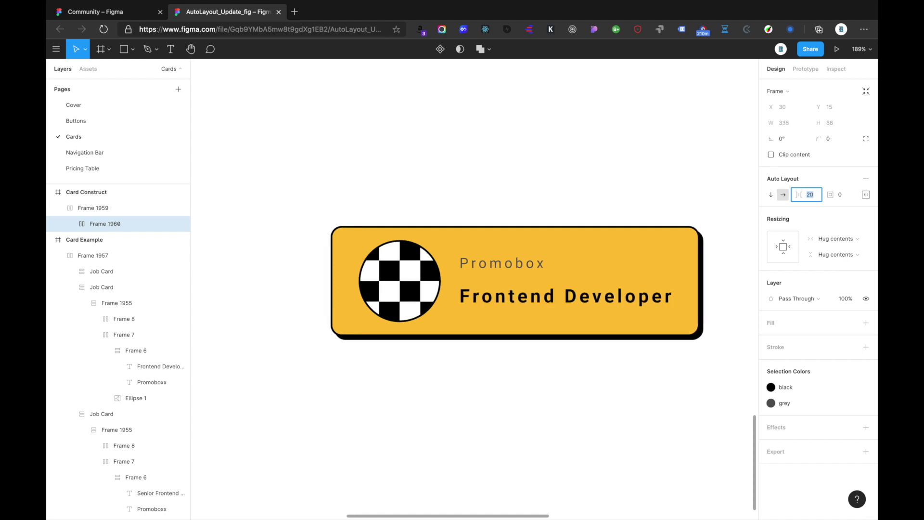
{"action": "left_click", "coordinate": [593, 176]}
Review the card's horizontal resizing options and try narrowing the card from its side edge
{"action": "left_click", "coordinate": [542, 308]}
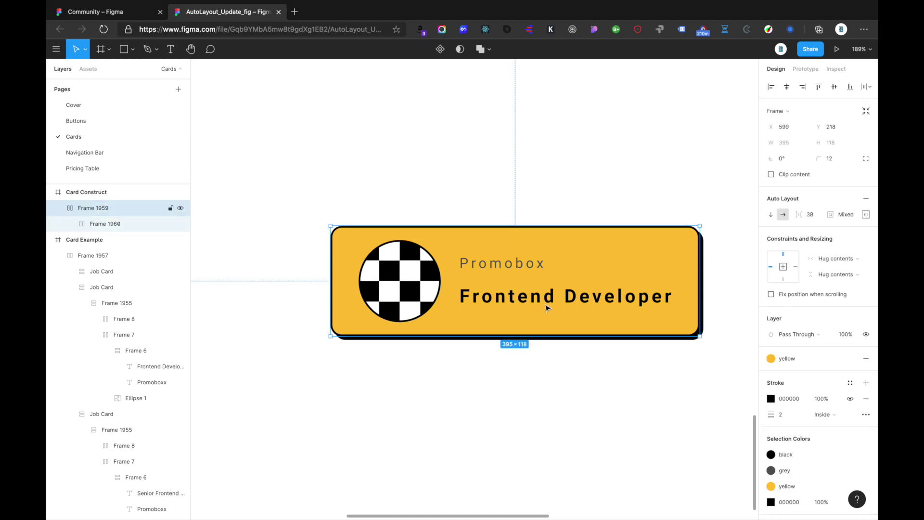
{"action": "left_click", "coordinate": [846, 259]}
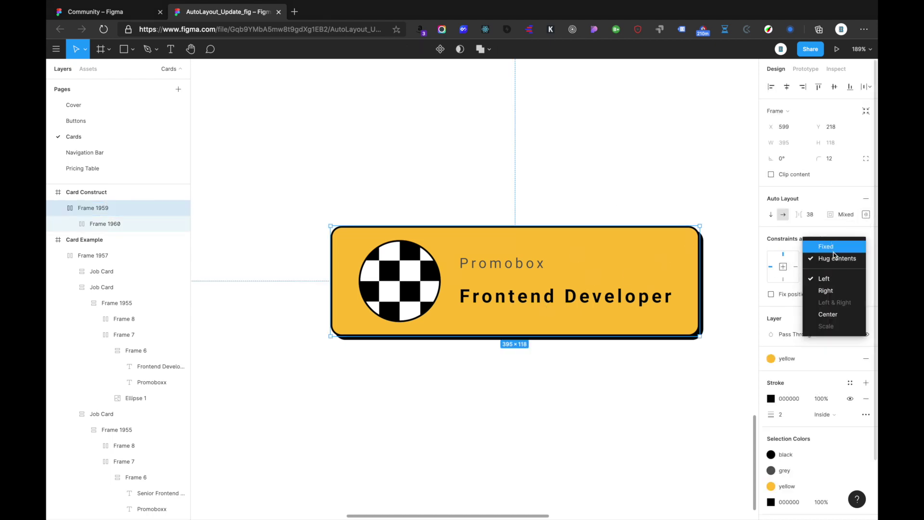
{"action": "left_click", "coordinate": [646, 213]}
{"action": "left_click_drag", "start_coordinate": [701, 284], "coordinate": [510, 289]}
{"action": "key", "text": "Escape"}
{"action": "scroll", "coordinate": [691, 272], "scroll_direction": "down", "scroll_amount": 5}
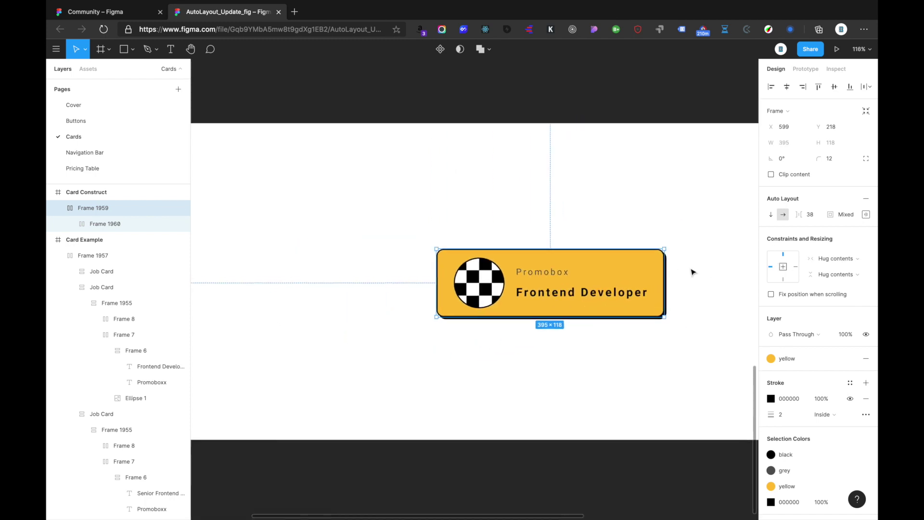
{"action": "mouse_move", "coordinate": [642, 284]}
{"action": "left_mouse_down"}
{"action": "mouse_move", "coordinate": [422, 300]}
{"action": "mouse_move", "coordinate": [644, 295]}
{"action": "left_mouse_up"}
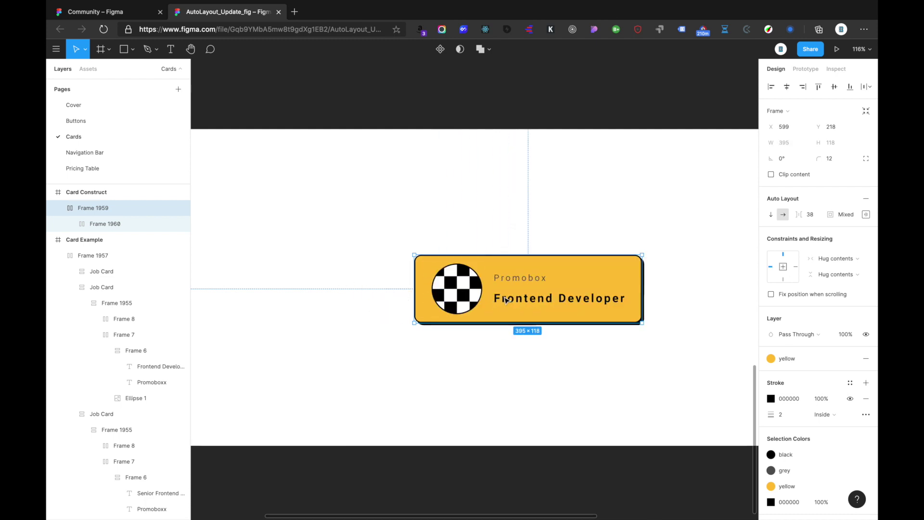
{"action": "left_click", "coordinate": [532, 223]}
{"action": "scroll", "coordinate": [507, 283], "scroll_direction": "up", "scroll_amount": 5}
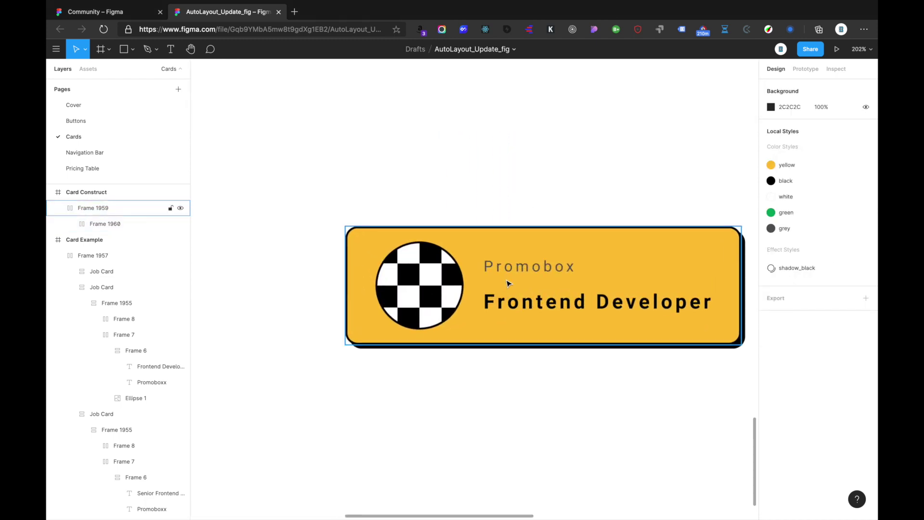
Set the Promobox text's horizontal resizing to Fill container, keeping its height on Hug contents
{"action": "double_click", "coordinate": [532, 264]}
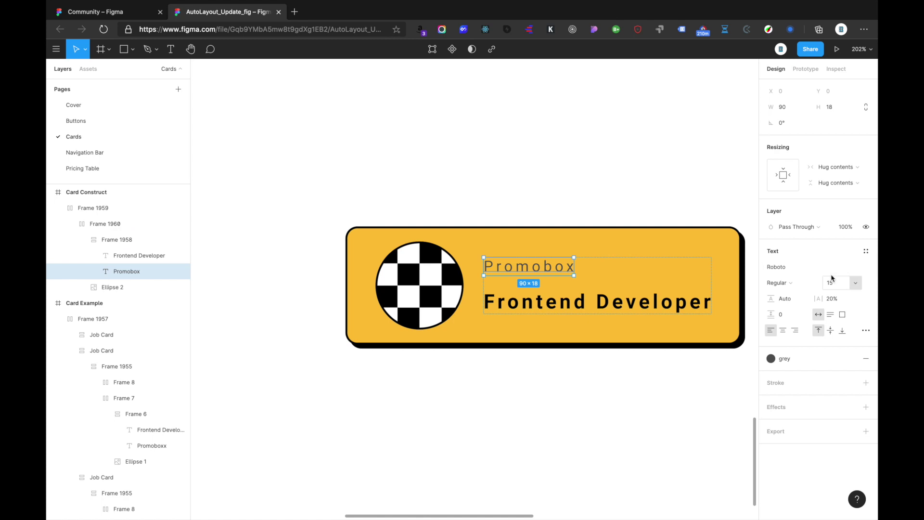
{"action": "left_click", "coordinate": [838, 168]}
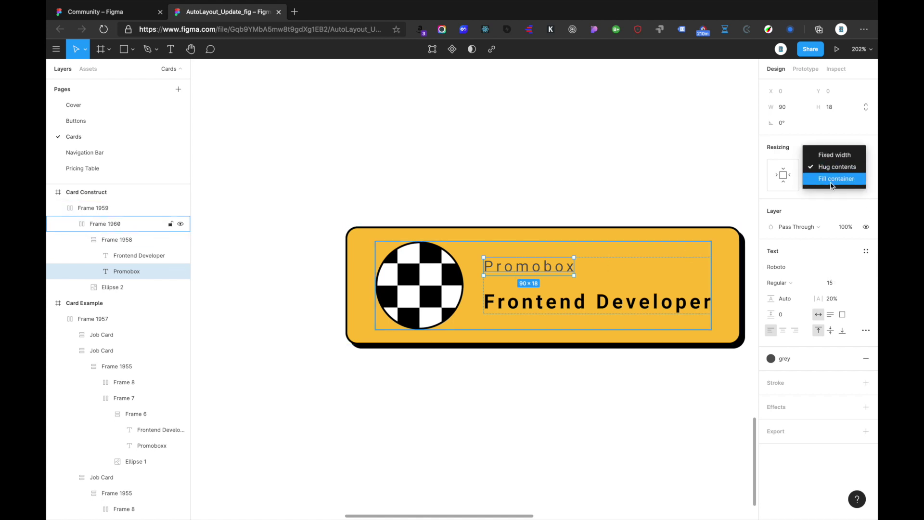
{"action": "left_click", "coordinate": [831, 179]}
{"action": "left_click", "coordinate": [840, 183]}
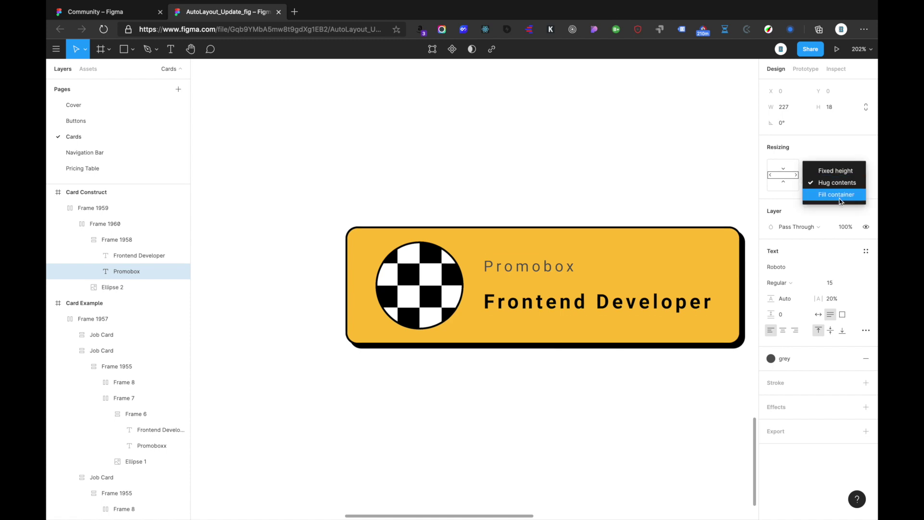
{"action": "left_click", "coordinate": [841, 184]}
Set the Frontend Developer text's horizontal resizing to Fill container
{"action": "left_click", "coordinate": [664, 302]}
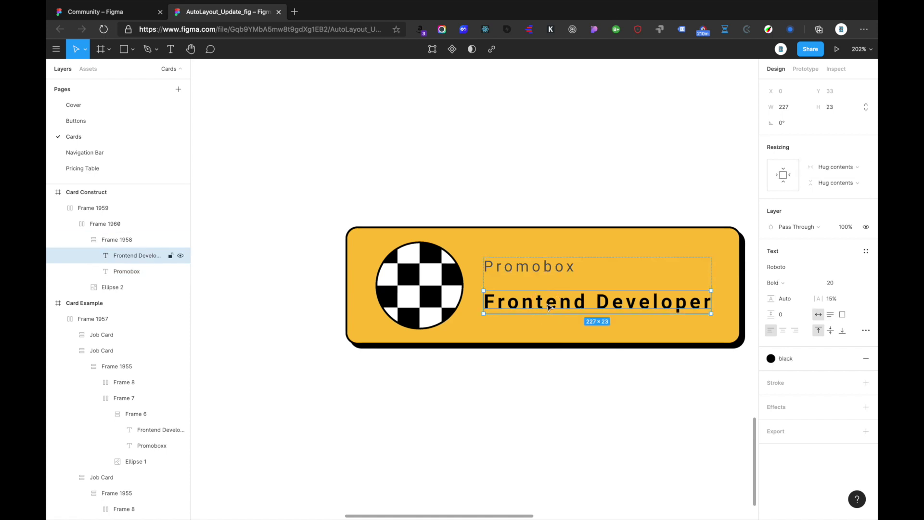
{"action": "left_click", "coordinate": [842, 169]}
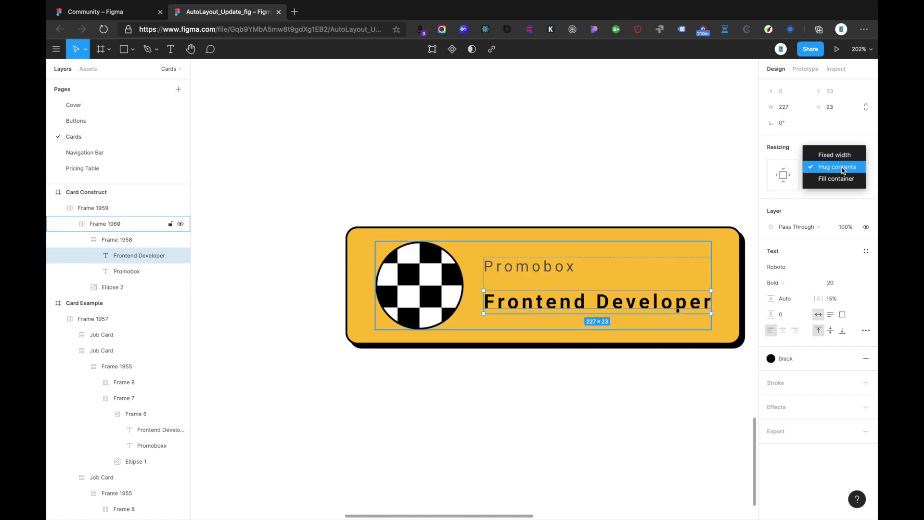
{"action": "left_click", "coordinate": [834, 179]}
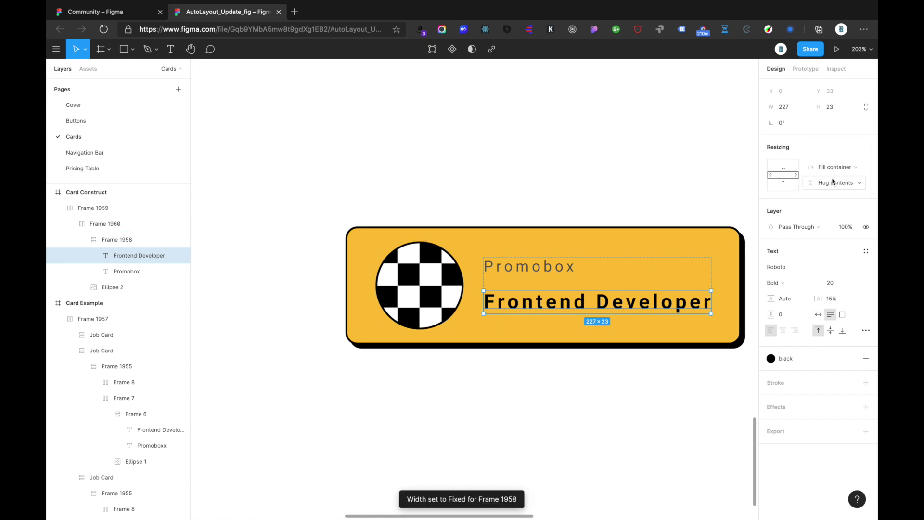
Set the horizontal resizing of the frame holding the circle and texts to Fill container
{"action": "left_click", "coordinate": [112, 286]}
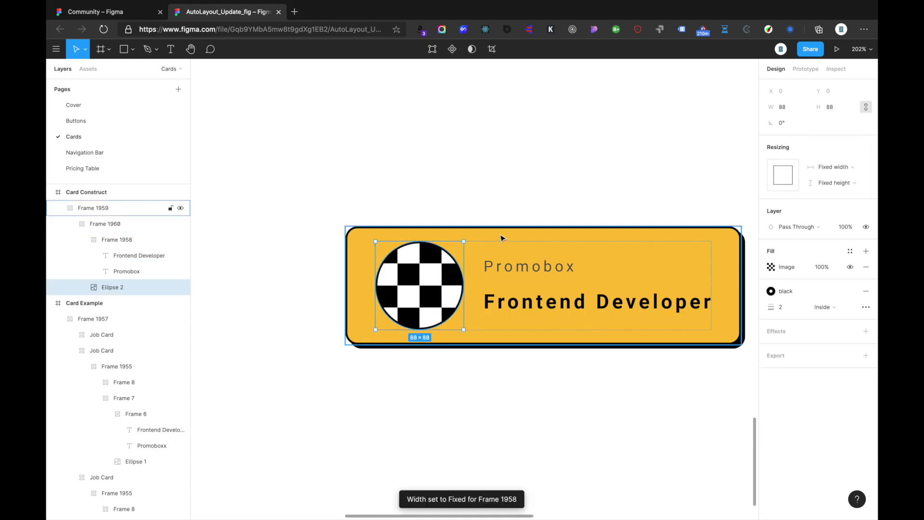
{"action": "left_click", "coordinate": [493, 248]}
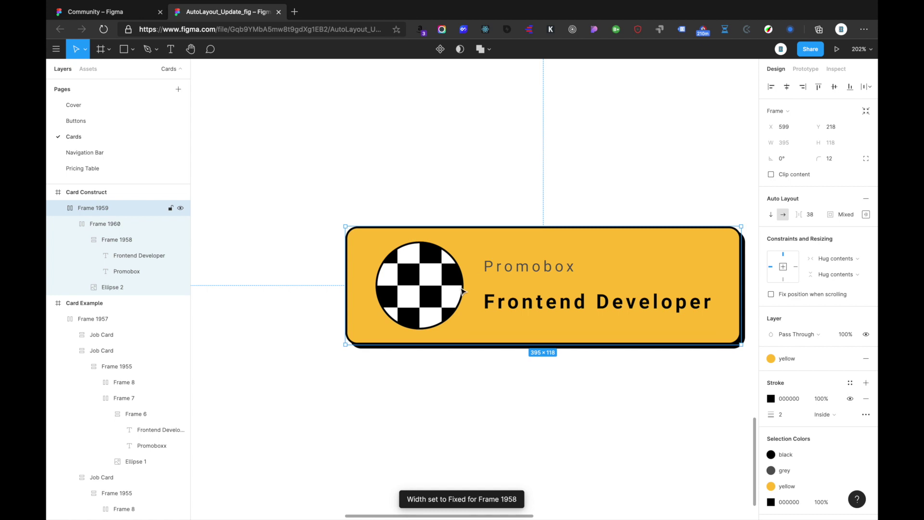
{"action": "left_click", "coordinate": [116, 224]}
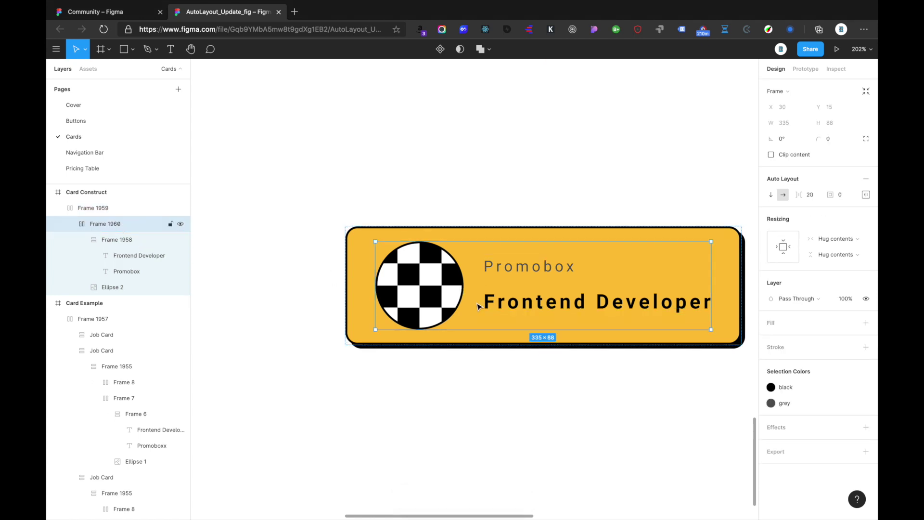
{"action": "left_click", "coordinate": [834, 245]}
{"action": "left_click", "coordinate": [836, 250]}
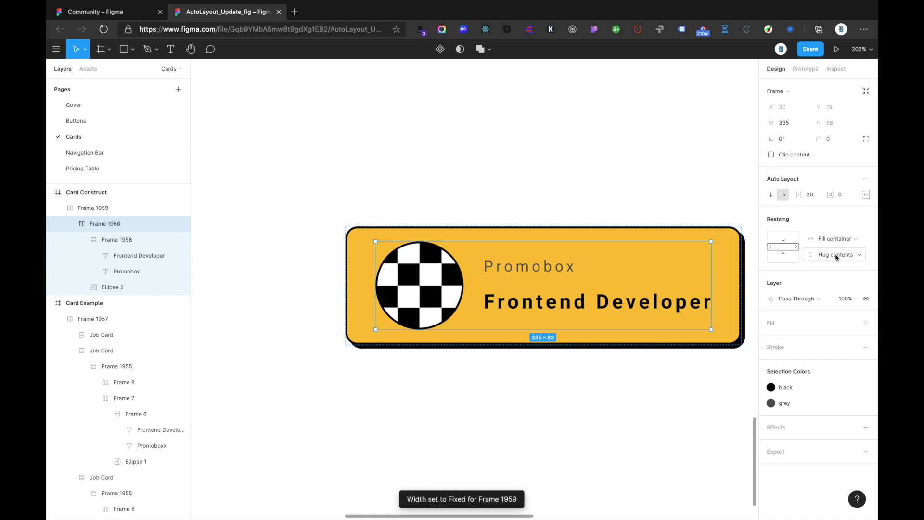
Try narrowing the card from its side edge to test the resizing, and undo the width change
{"action": "scroll", "coordinate": [362, 200], "scroll_direction": "down", "scroll_amount": 3}
{"action": "scroll", "coordinate": [363, 198], "scroll_direction": "right", "scroll_amount": 2}
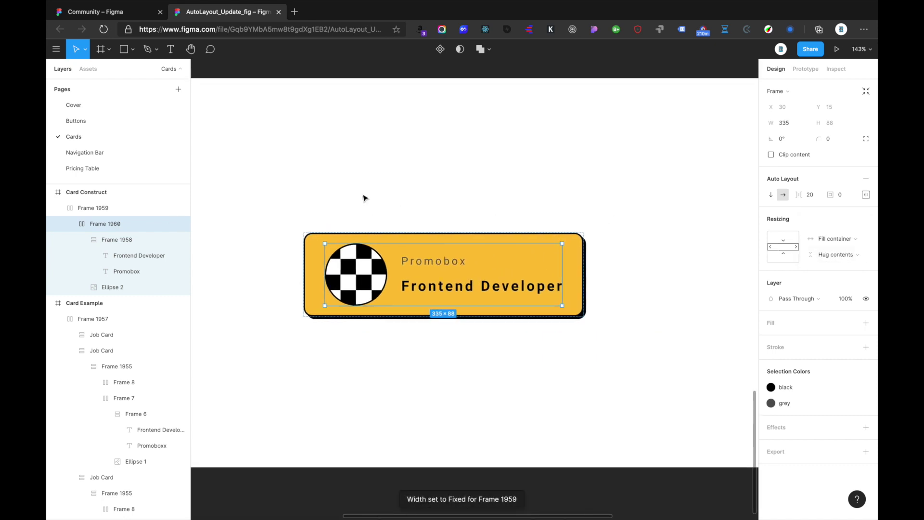
{"action": "left_click", "coordinate": [364, 198]}
{"action": "left_click", "coordinate": [434, 278]}
{"action": "left_click_drag", "start_coordinate": [583, 281], "coordinate": [463, 281]}
{"action": "left_click_drag", "start_coordinate": [584, 277], "coordinate": [473, 283]}
{"action": "key", "text": "ctrl+z"}
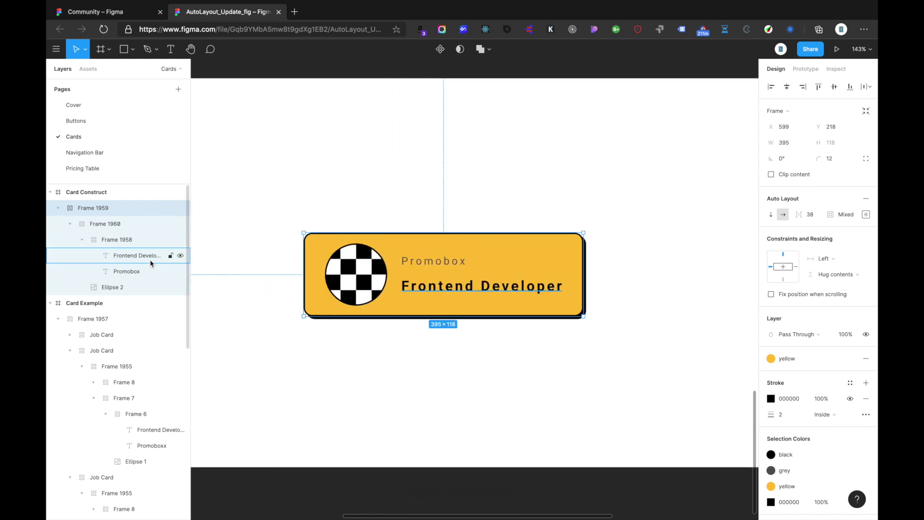
Switch the card's horizontal resizing to Hug contents and try narrowing the card again
{"action": "left_click", "coordinate": [101, 229]}
{"action": "left_click", "coordinate": [112, 211]}
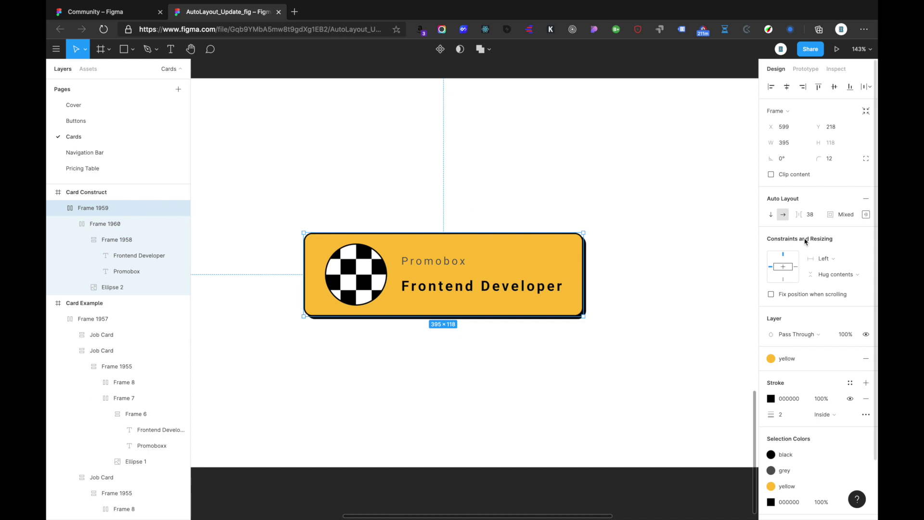
{"action": "left_click", "coordinate": [823, 259]}
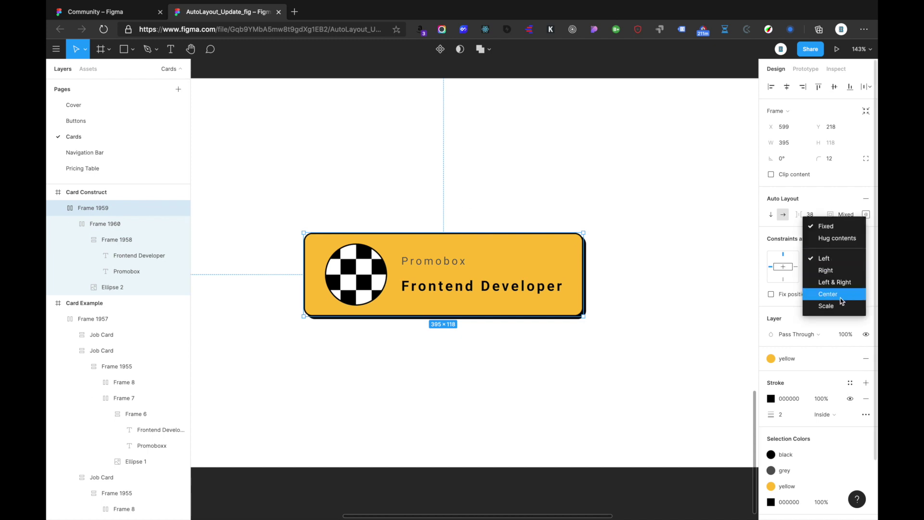
{"action": "left_click", "coordinate": [843, 239]}
{"action": "left_click_drag", "start_coordinate": [581, 290], "coordinate": [465, 296]}
Set Frame 1960, which holds the circle and texts, back to Fill container width and recheck its resizing
{"action": "left_click", "coordinate": [99, 224]}
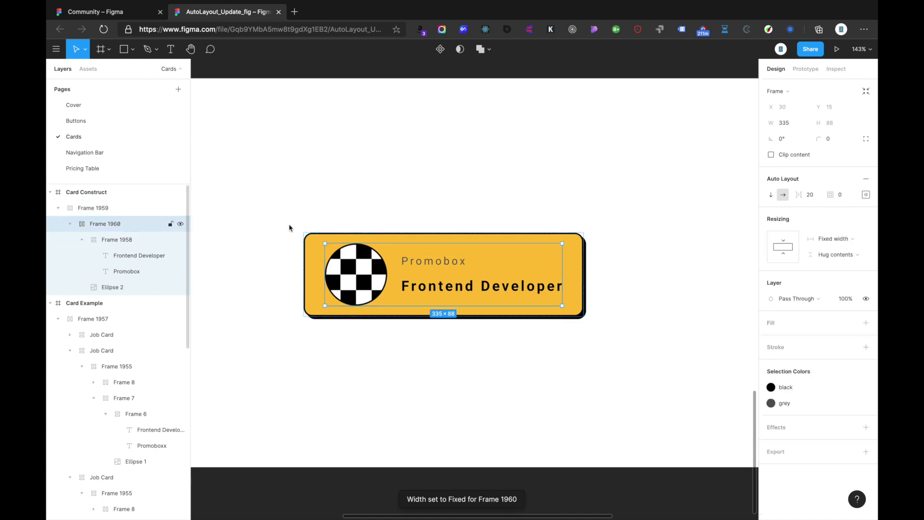
{"action": "left_click", "coordinate": [836, 239]}
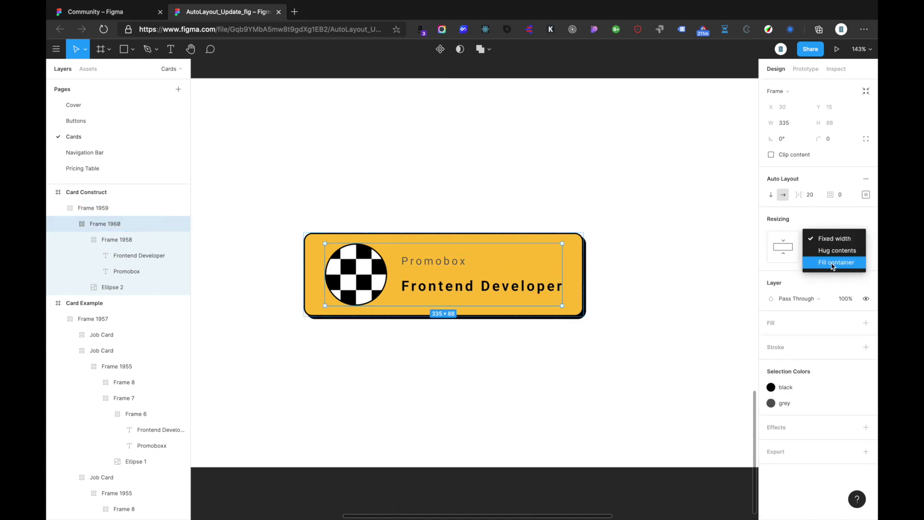
{"action": "left_click", "coordinate": [831, 263]}
{"action": "left_click", "coordinate": [568, 269]}
{"action": "mouse_move", "coordinate": [584, 272]}
{"action": "left_mouse_down"}
{"action": "mouse_move", "coordinate": [495, 272]}
{"action": "mouse_move", "coordinate": [584, 272]}
{"action": "left_mouse_up"}
{"action": "left_click", "coordinate": [504, 292]}
{"action": "left_click", "coordinate": [842, 241]}
{"action": "left_click", "coordinate": [842, 242]}
Check both texts' resizing and set the horizontal resizing of their parent Frame 1958 to Fill container
{"action": "left_click", "coordinate": [446, 264], "text": "super"}
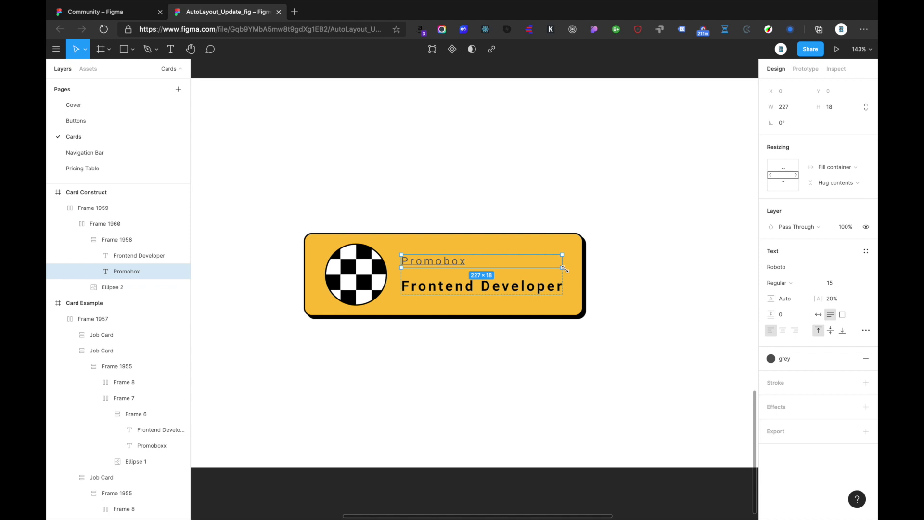
{"action": "left_click", "coordinate": [437, 294]}
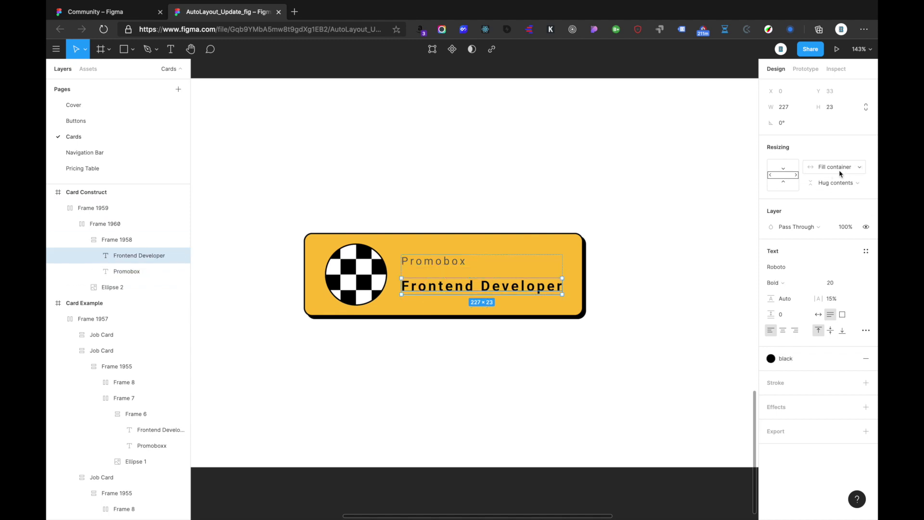
{"action": "left_click", "coordinate": [139, 239]}
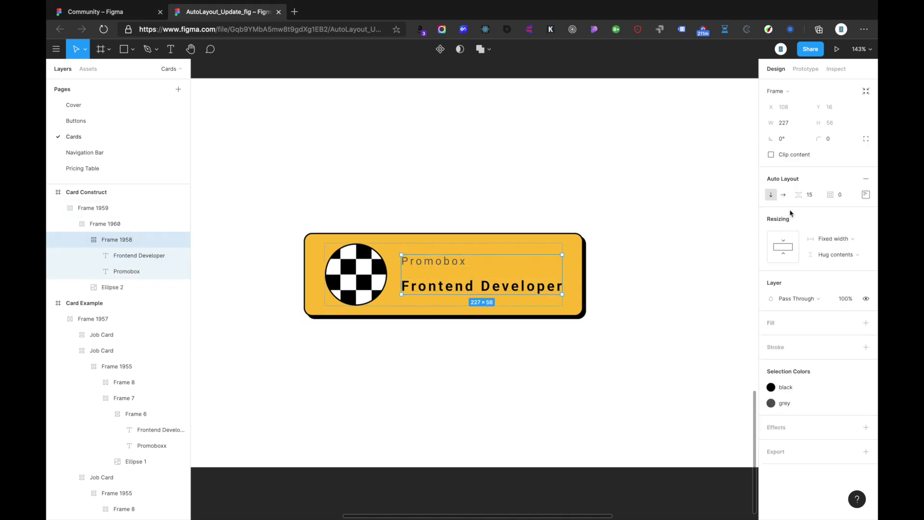
{"action": "left_click", "coordinate": [828, 244]}
{"action": "left_click", "coordinate": [826, 263]}
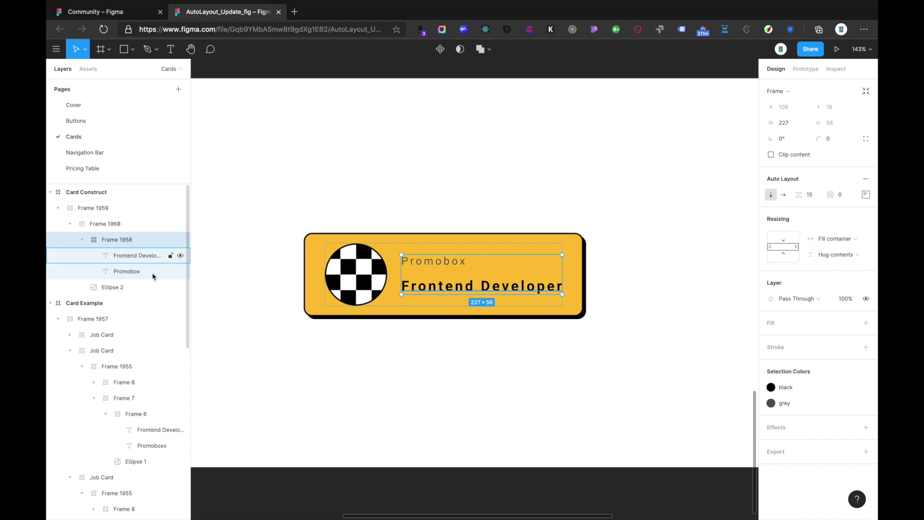
Try resizing the card horizontally to test how the nested frames respond
{"action": "left_click", "coordinate": [131, 287]}
{"action": "left_click", "coordinate": [581, 267]}
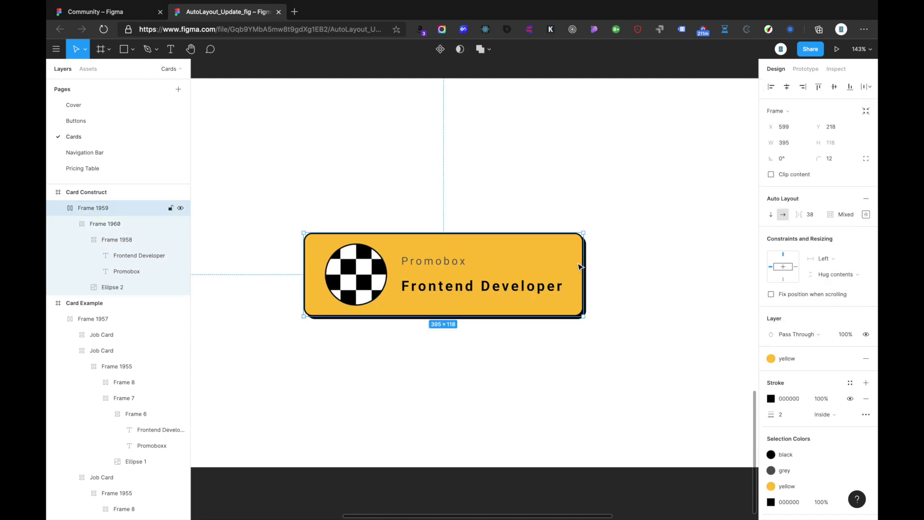
{"action": "left_click_drag", "start_coordinate": [581, 272], "coordinate": [602, 284]}
{"action": "left_click", "coordinate": [492, 209]}
{"action": "left_click", "coordinate": [108, 225]}
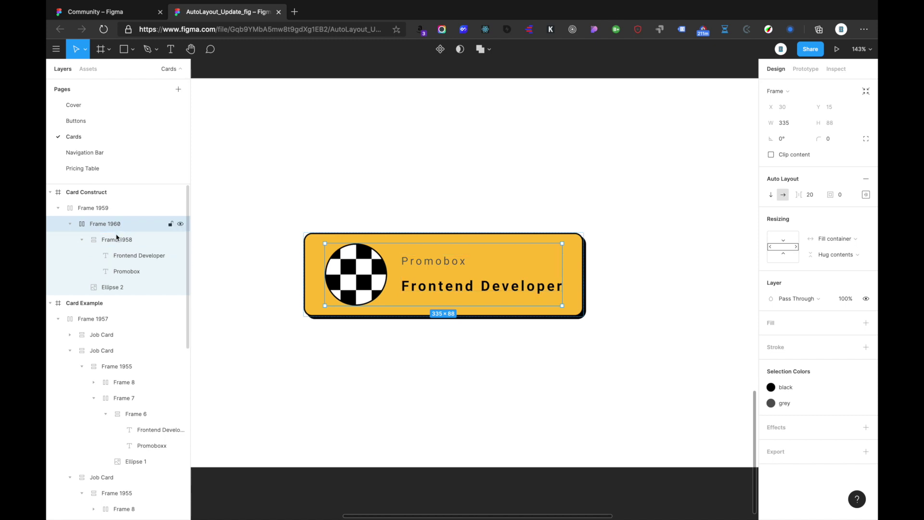
Widen the card to a width of about 463
{"action": "left_click", "coordinate": [338, 181]}
{"action": "left_click", "coordinate": [444, 276]}
{"action": "left_click_drag", "start_coordinate": [584, 280], "coordinate": [639, 295]}
{"action": "left_click_drag", "start_coordinate": [586, 293], "coordinate": [625, 299]}
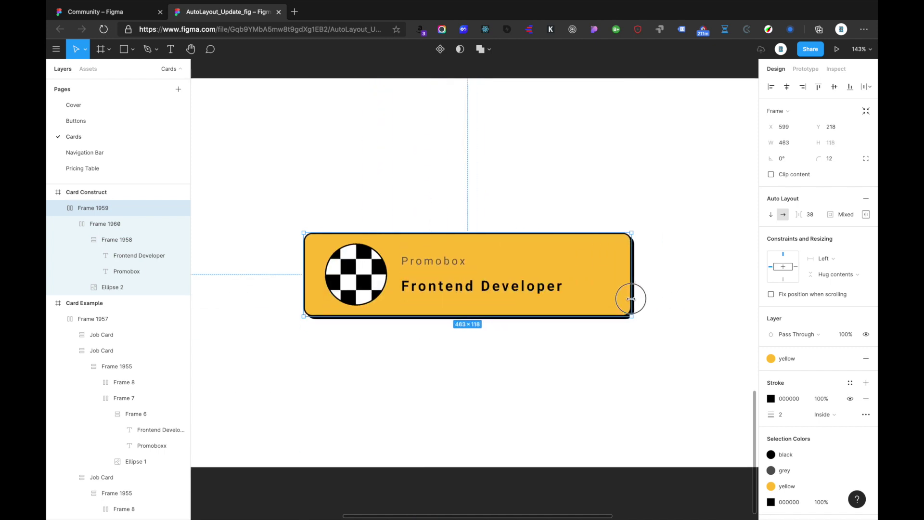
Move the yellow card straight up, closer to the top edge of the Card Construct frame
{"action": "scroll", "coordinate": [602, 252], "scroll_direction": "down", "scroll_amount": 5}
{"action": "left_click", "coordinate": [603, 252]}
{"action": "left_click_drag", "start_coordinate": [538, 285], "coordinate": [538, 234]}
{"action": "left_click", "coordinate": [544, 295]}
Examine the green skill tags and layout of the example job cards
{"action": "scroll", "coordinate": [546, 297], "scroll_direction": "up", "scroll_amount": 2}
{"action": "scroll", "coordinate": [545, 296], "scroll_direction": "right", "scroll_amount": 1}
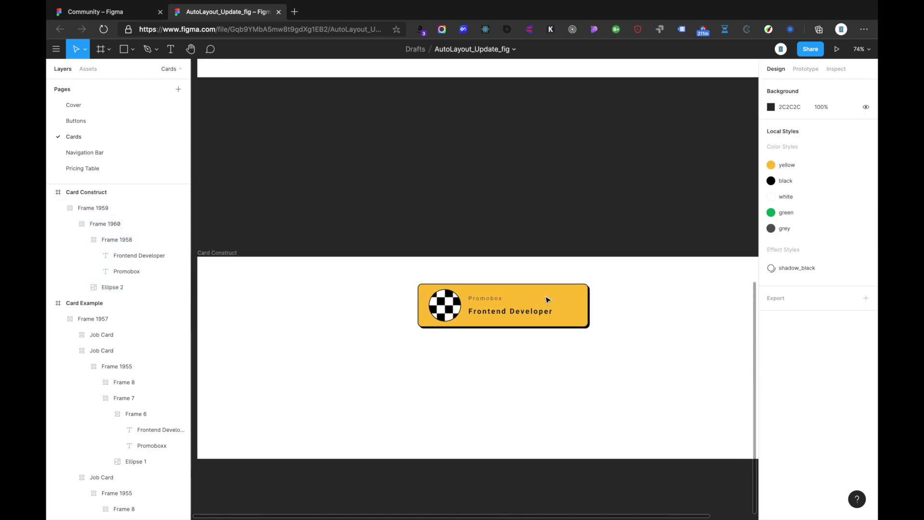
{"action": "scroll", "coordinate": [546, 299], "scroll_direction": "up", "scroll_amount": 10}
{"action": "left_click", "coordinate": [578, 192]}
{"action": "scroll", "coordinate": [577, 192], "scroll_direction": "up", "scroll_amount": 10}
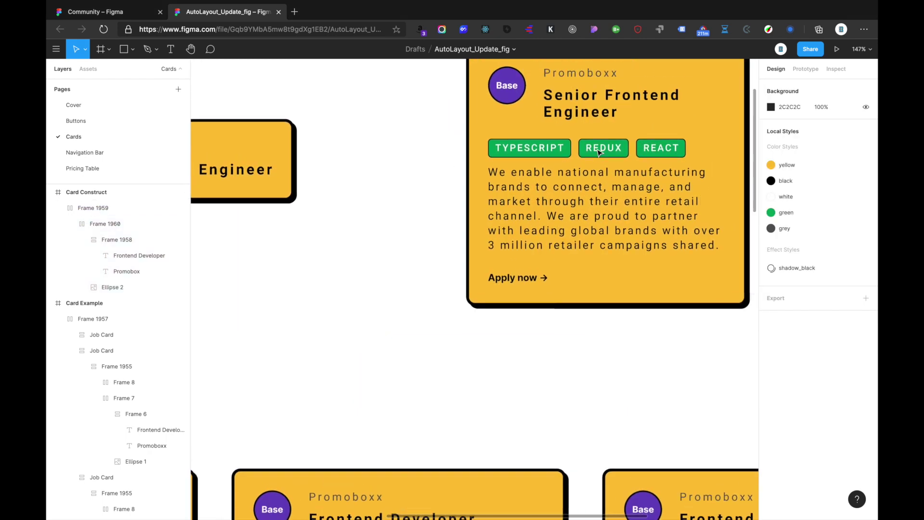
{"action": "scroll", "coordinate": [529, 161], "scroll_direction": "down", "scroll_amount": 5}
{"action": "scroll", "coordinate": [505, 240], "scroll_direction": "down", "scroll_amount": 8}
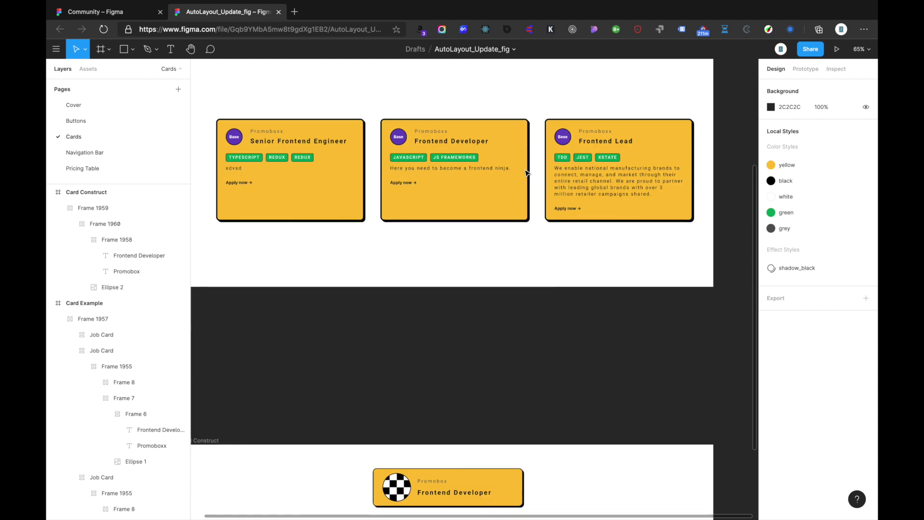
{"action": "scroll", "coordinate": [485, 295], "scroll_direction": "up", "scroll_amount": 5}
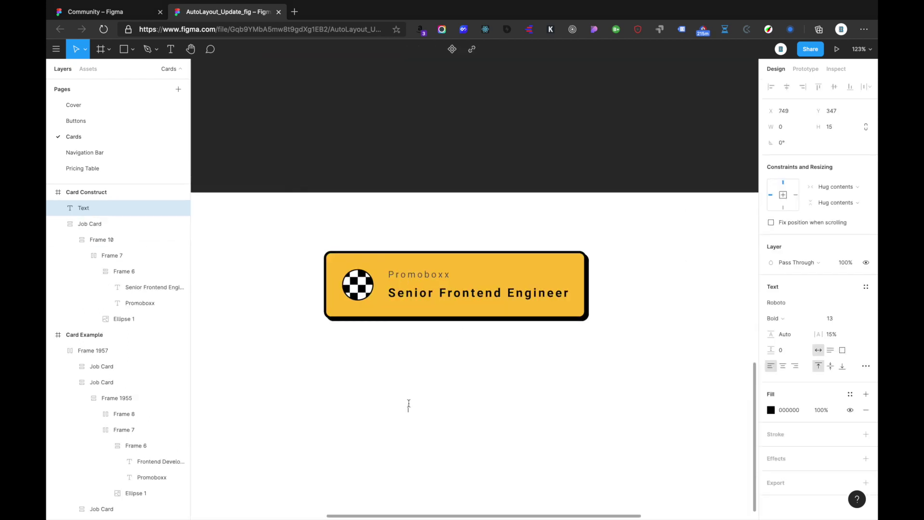
Enter the text REDUX below the card and wrap it in an auto layout frame
{"action": "type", "text": "REDUX"}
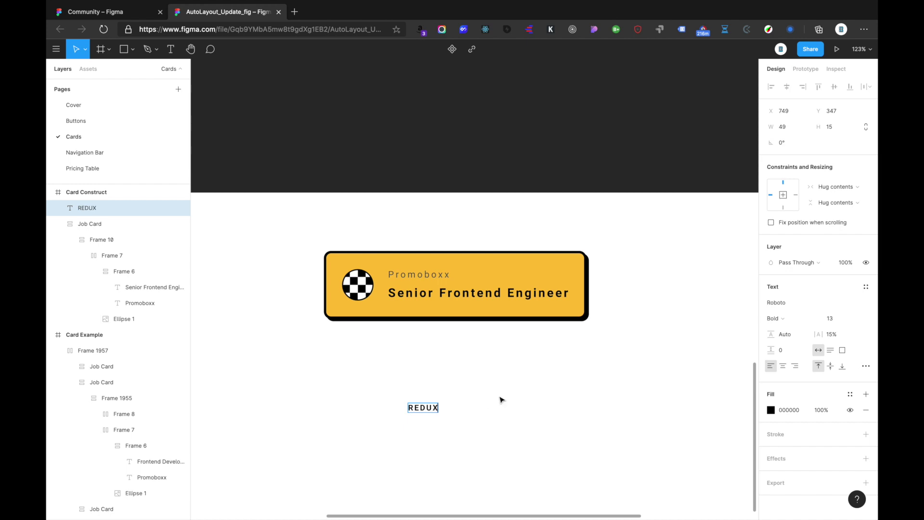
{"action": "key", "text": "Escape"}
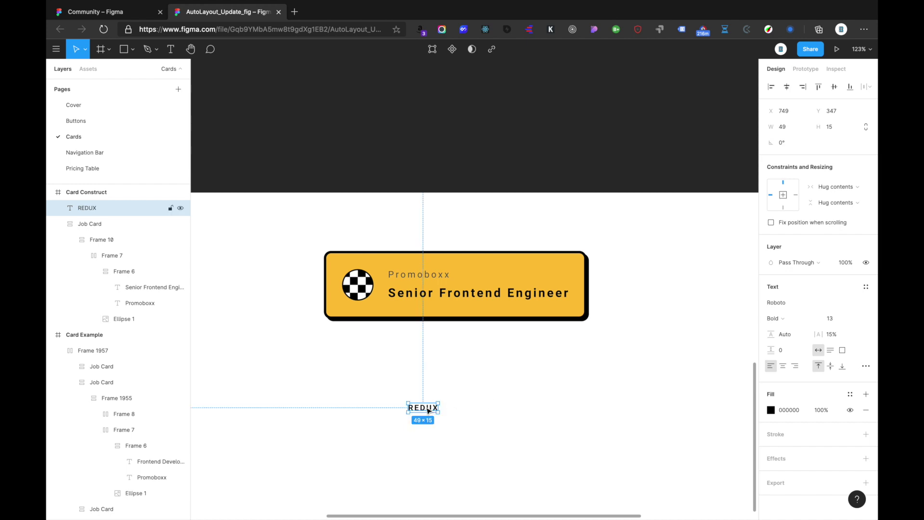
{"action": "key", "text": "shift+a"}
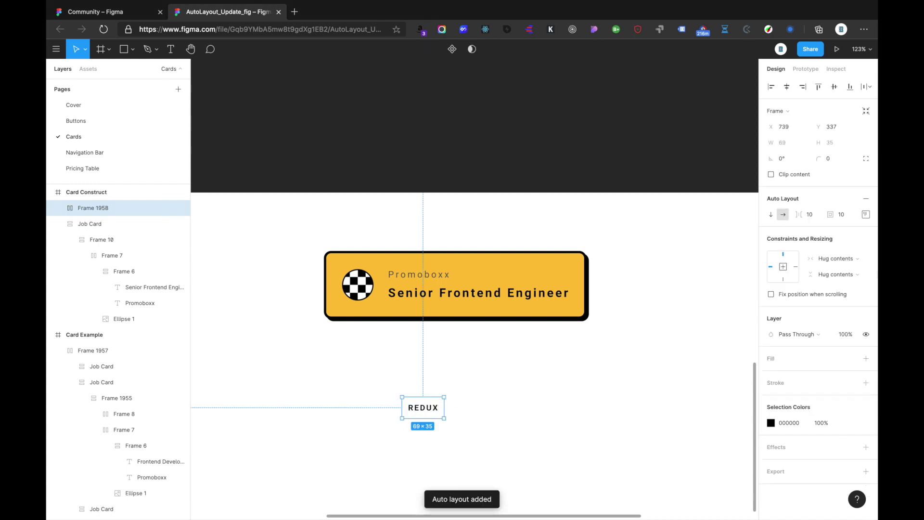
Set both the top and bottom padding of the REDUX auto layout frame to 5
{"action": "left_click", "coordinate": [869, 215]}
{"action": "left_click", "coordinate": [830, 235]}
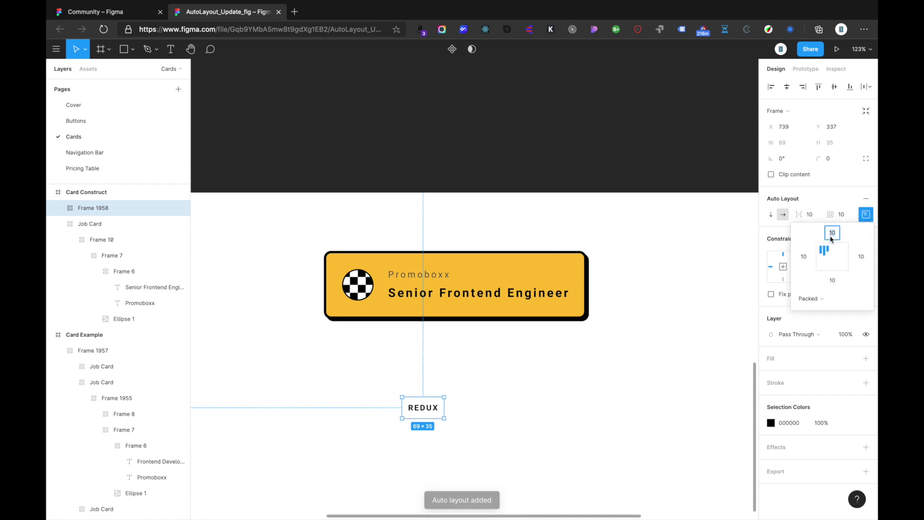
{"action": "type", "text": "0"}
{"action": "key", "text": "Up"}
{"action": "key", "text": "Up"}
{"action": "key", "text": "Up"}
{"action": "key", "text": "Up"}
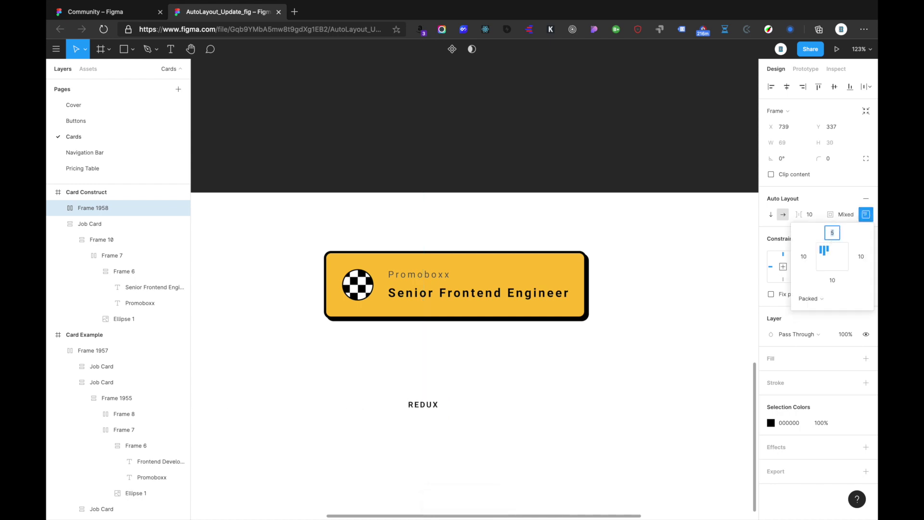
{"action": "left_click", "coordinate": [834, 280]}
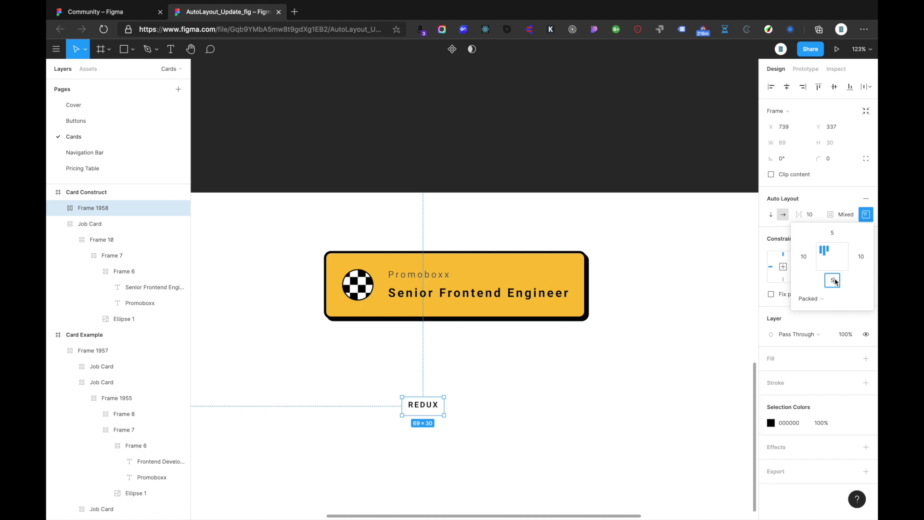
{"action": "type", "text": "5"}
Try a left padding of 8 on the REDUX frame and return it to 10
{"action": "left_click", "coordinate": [801, 258]}
{"action": "key", "text": "Down"}
{"action": "key", "text": "Down"}
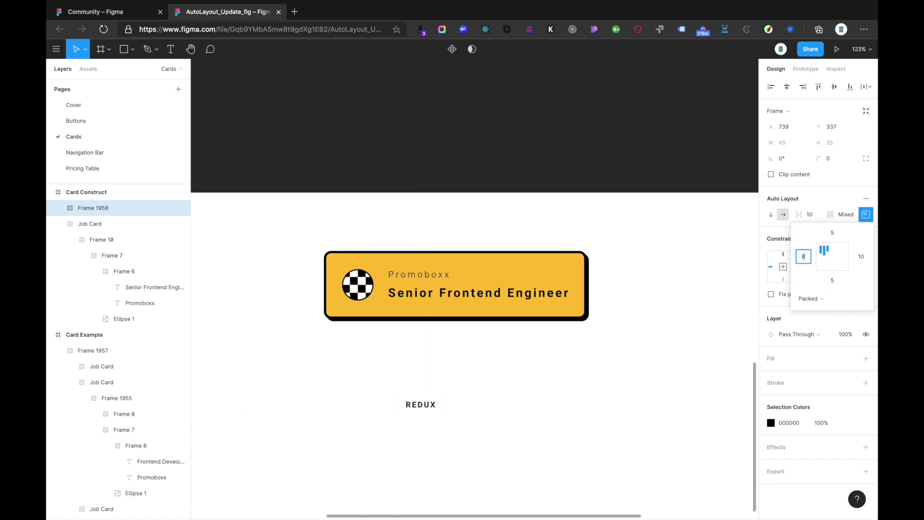
{"action": "key", "text": "Up"}
{"action": "key", "text": "Up"}
Apply the green color style as the fill of the REDUX frame
{"action": "left_click", "coordinate": [592, 383]}
{"action": "left_click", "coordinate": [425, 409]}
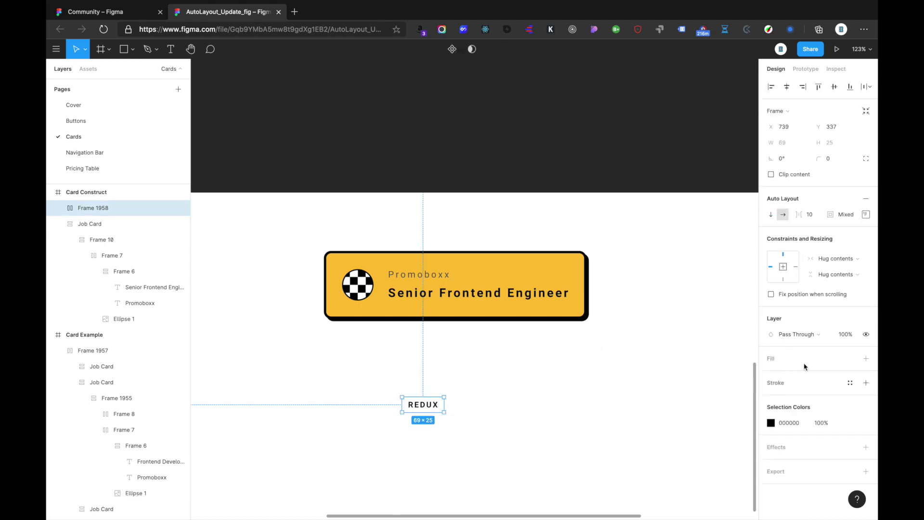
{"action": "left_click", "coordinate": [850, 358]}
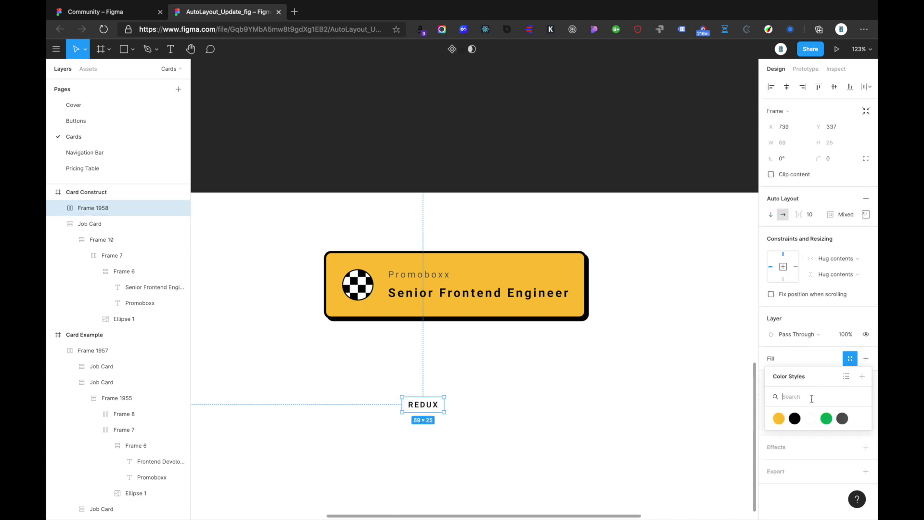
{"action": "left_click", "coordinate": [826, 418]}
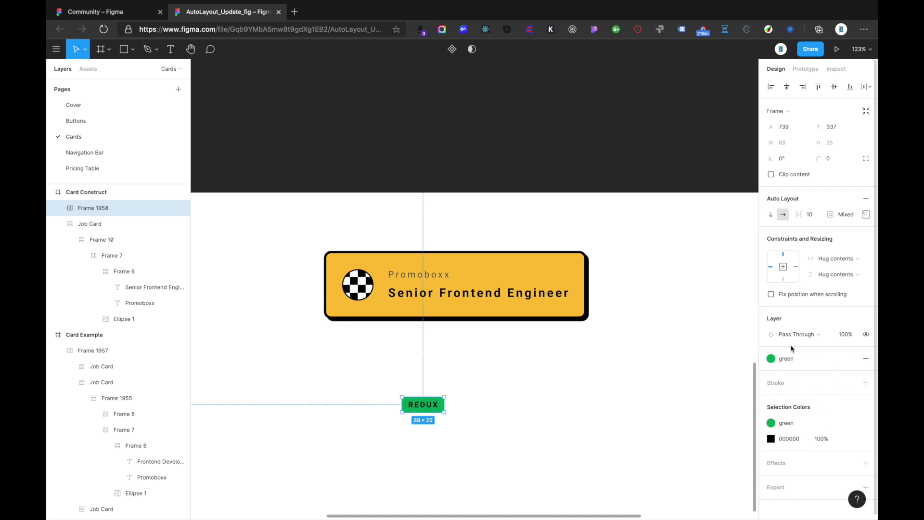
Try the white color style on the whole REDUX frame and undo the change
{"action": "left_click", "coordinate": [770, 422]}
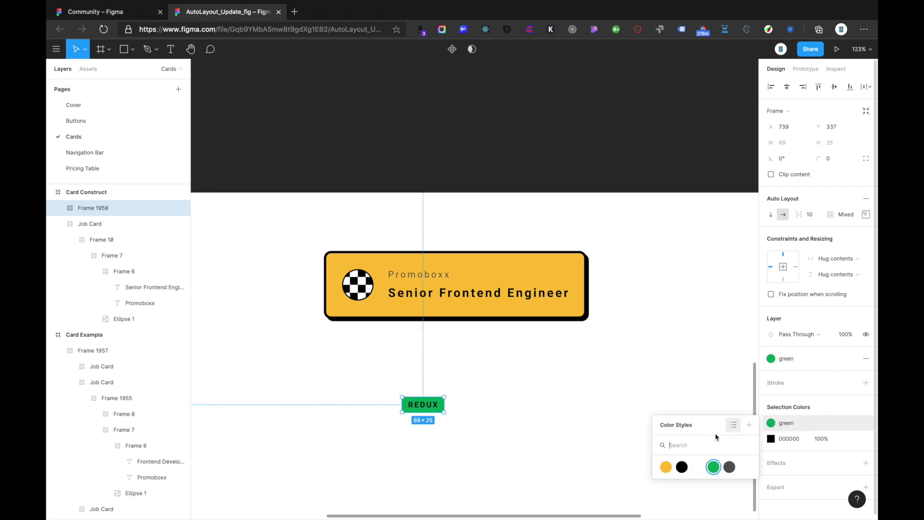
{"action": "left_click", "coordinate": [701, 467]}
{"action": "key", "text": "ctrl+z"}
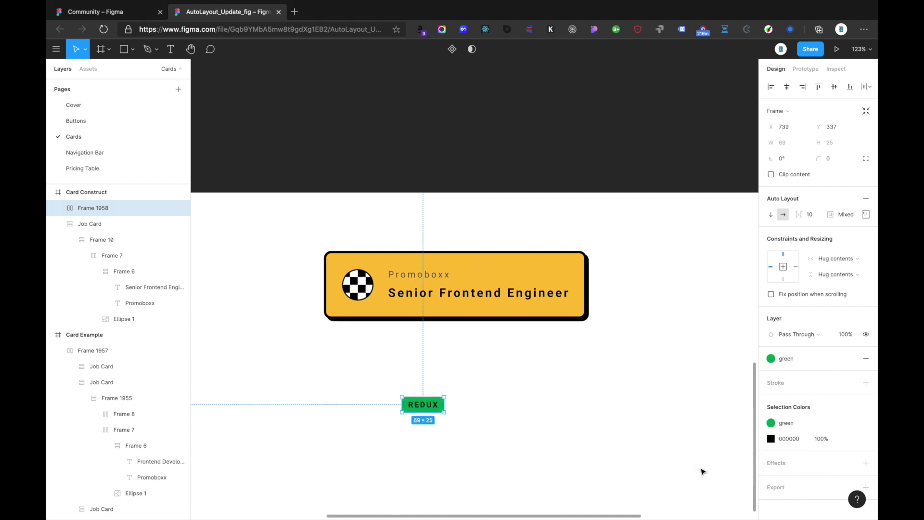
{"action": "left_click", "coordinate": [771, 358]}
{"action": "left_click", "coordinate": [807, 419]}
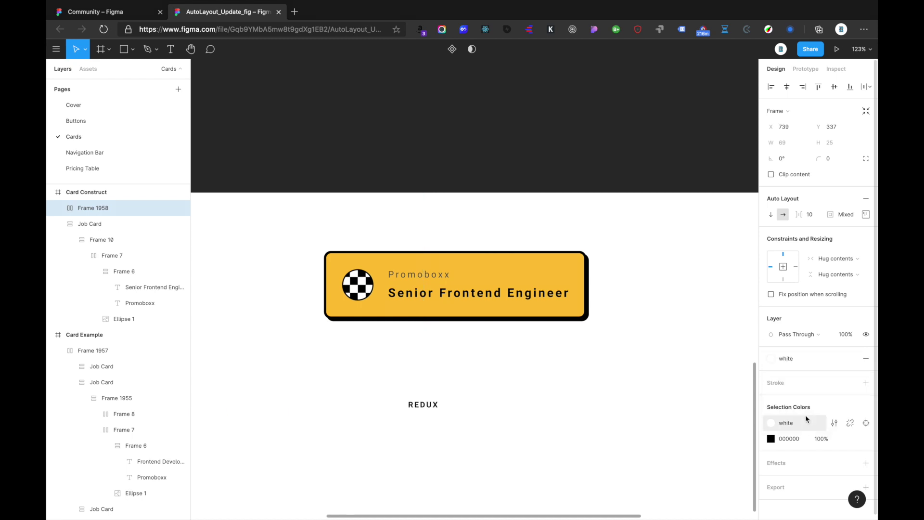
{"action": "key", "text": "ctrl+z"}
Apply the white color style to the REDUX text inside the green frame
{"action": "left_click", "coordinate": [423, 406]}
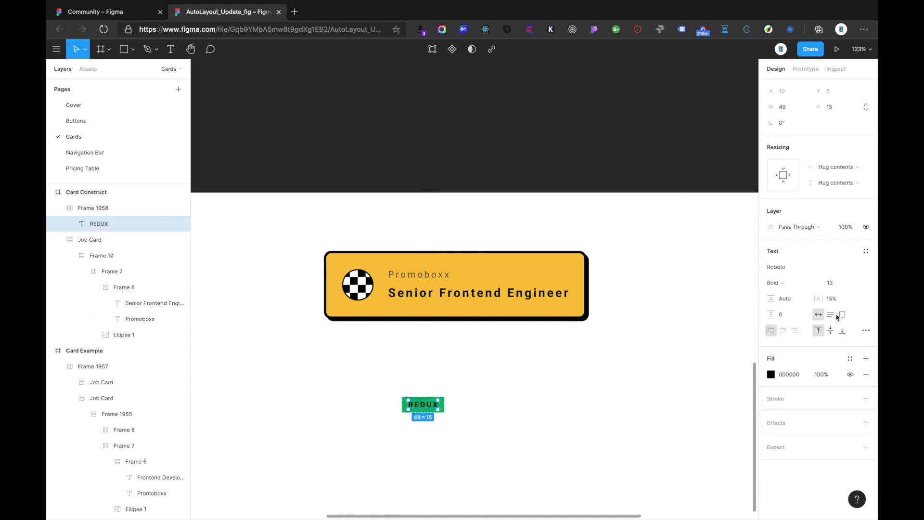
{"action": "left_click", "coordinate": [855, 360]}
{"action": "left_click", "coordinate": [810, 419]}
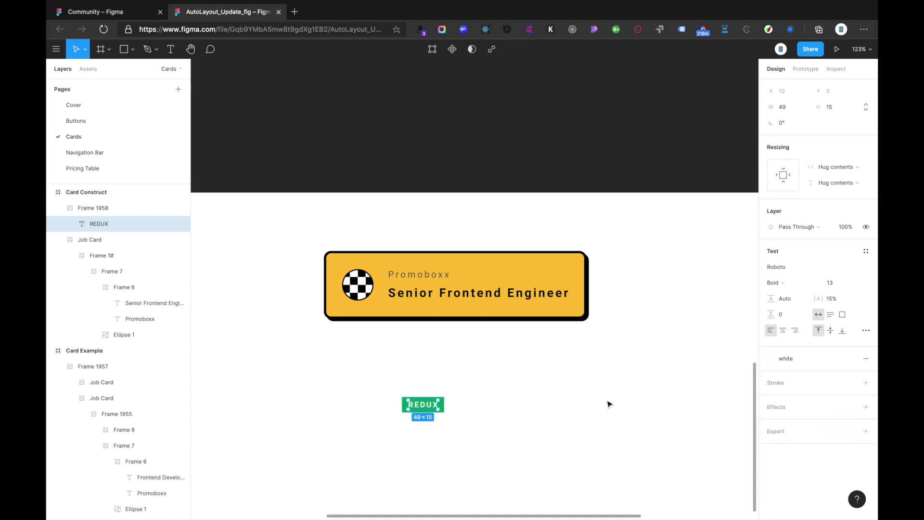
{"action": "left_click", "coordinate": [700, 412]}
Give the green REDUX frame a corner radius of 6 and a black inside stroke 2 thick
{"action": "left_click", "coordinate": [92, 207]}
{"action": "left_click", "coordinate": [835, 158]}
{"action": "key", "text": "Return"}
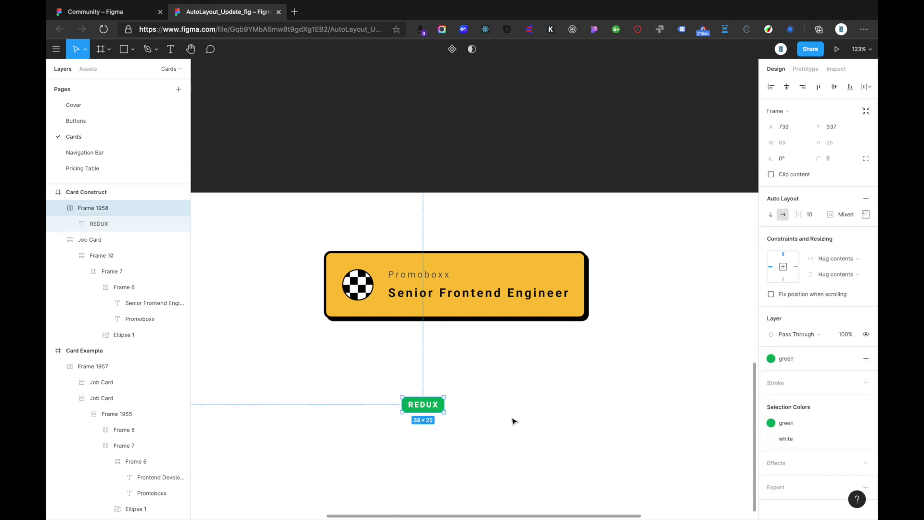
{"action": "left_click", "coordinate": [866, 383]}
{"action": "left_click", "coordinate": [785, 415]}
{"action": "key", "text": "Up"}
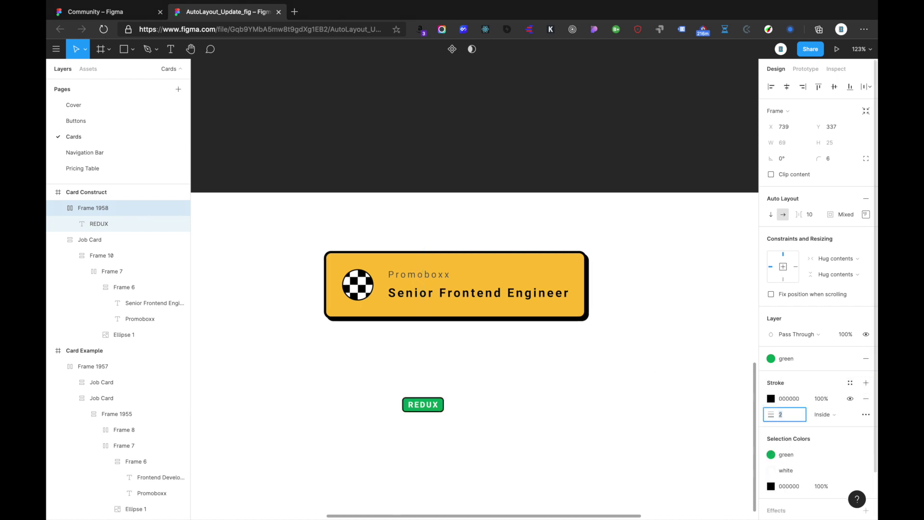
{"action": "left_click", "coordinate": [579, 356]}
Duplicate the REDUX tag beside the original and nudge the copy closer, leaving a gap of about 15
{"action": "left_click", "coordinate": [420, 406]}
{"action": "scroll", "coordinate": [435, 409], "scroll_direction": "up", "scroll_amount": 4}
{"action": "scroll", "coordinate": [437, 413], "scroll_direction": "down", "scroll_amount": 1}
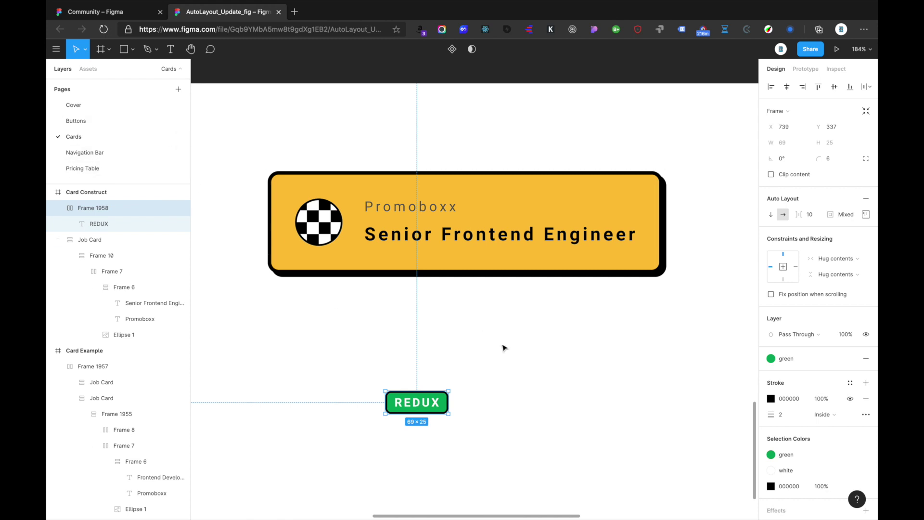
{"action": "left_click_drag", "start_coordinate": [419, 406], "coordinate": [502, 405]}
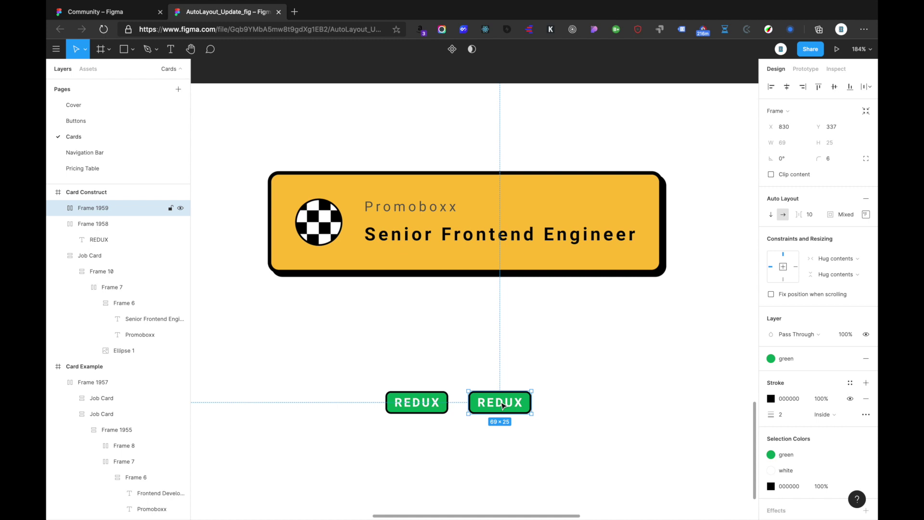
{"action": "key", "text": "Left"}
{"action": "key", "text": "Left"}
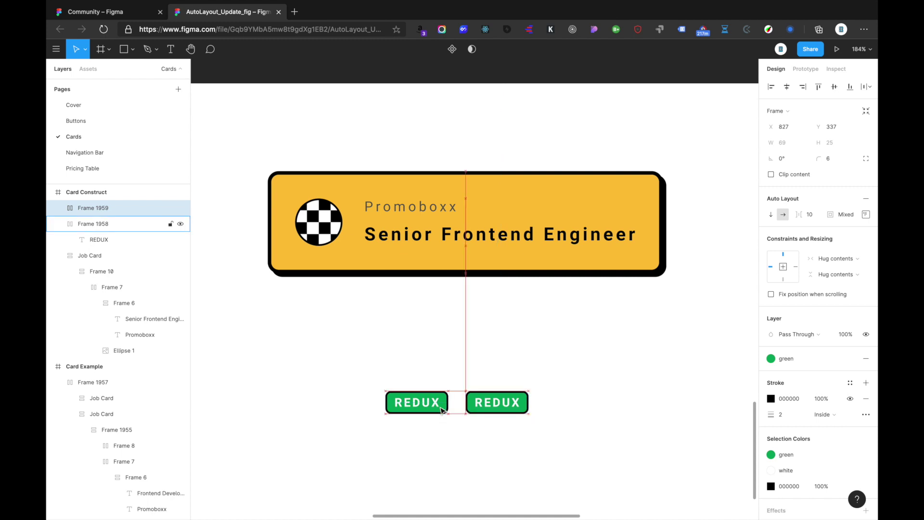
{"action": "key", "text": "Left"}
{"action": "key", "text": "Left"}
{"action": "key", "text": "Left"}
{"action": "key", "text": "Left"}
{"action": "key", "text": "Left"}
Select both REDUX tags and wrap them in a horizontal auto layout frame
{"action": "left_click", "coordinate": [442, 406]}
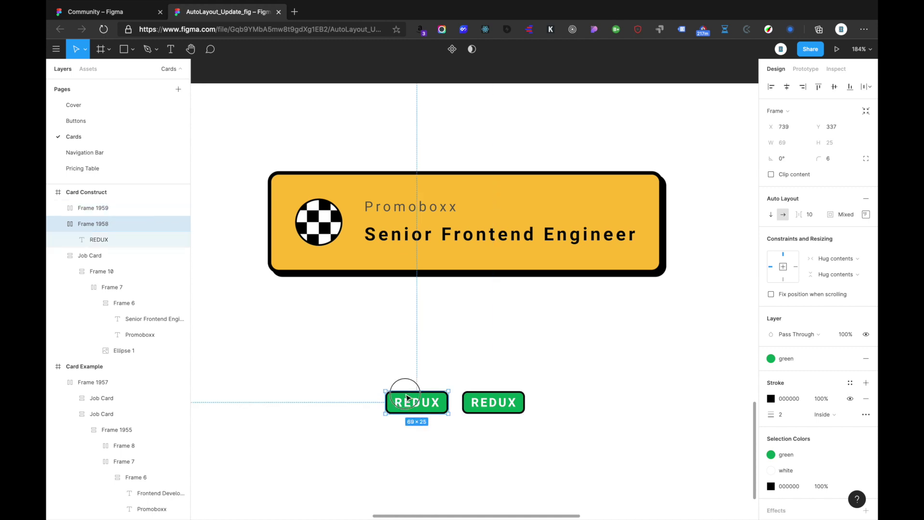
{"action": "left_click", "coordinate": [481, 399]}
{"action": "left_click", "coordinate": [428, 405]}
{"action": "left_click", "coordinate": [463, 406], "text": "shift"}
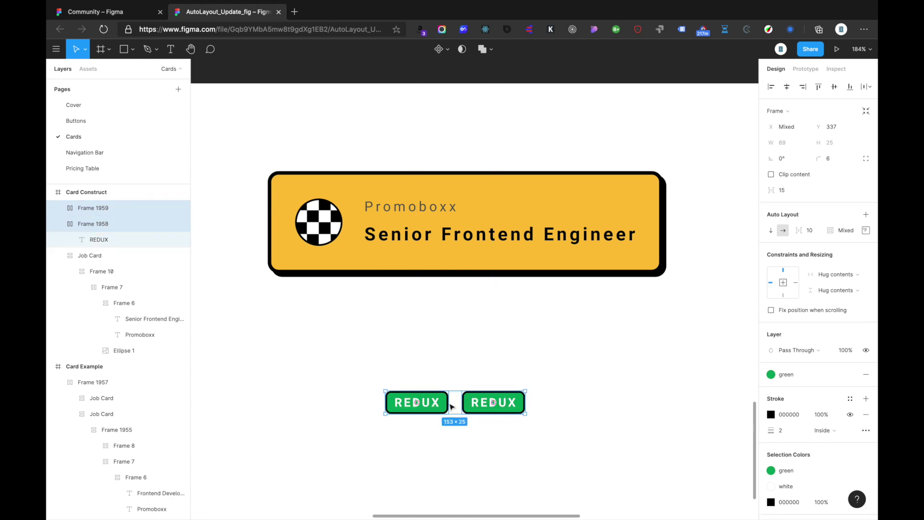
{"action": "key", "text": "shift+a"}
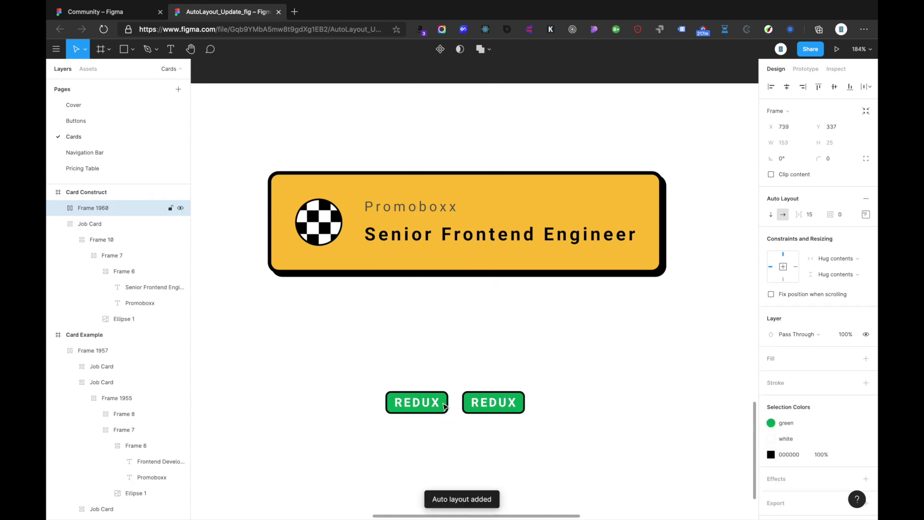
Change the text of the second tag in the row to REACT
{"action": "double_click", "coordinate": [493, 402]}
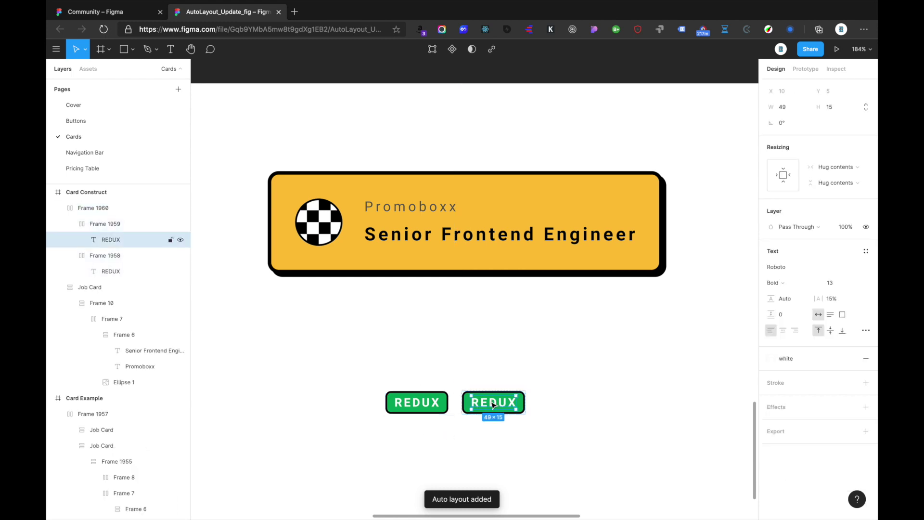
{"action": "double_click", "coordinate": [491, 401]}
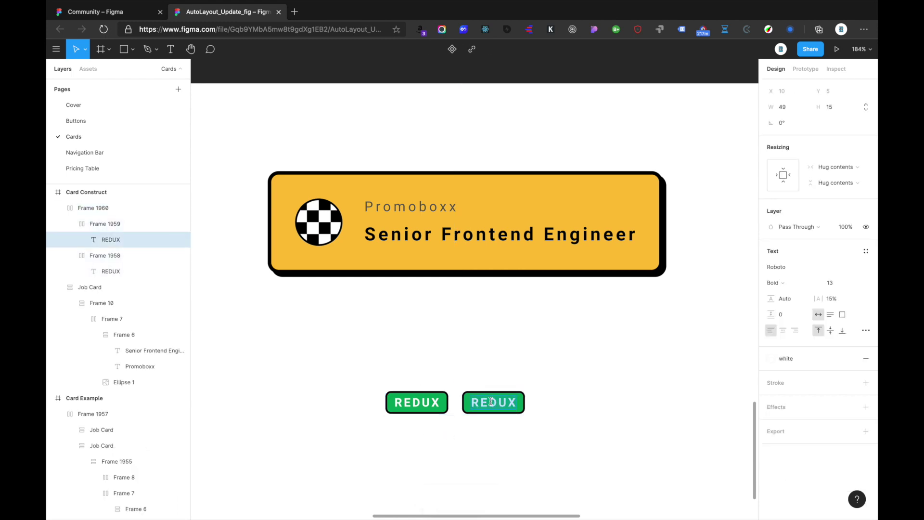
{"action": "type", "text": "REACT"}
{"action": "key", "text": "Escape"}
{"action": "left_click", "coordinate": [520, 367]}
Cut the frame holding the REDUX and REACT tags and paste it into the Job Card frame
{"action": "left_click", "coordinate": [417, 408]}
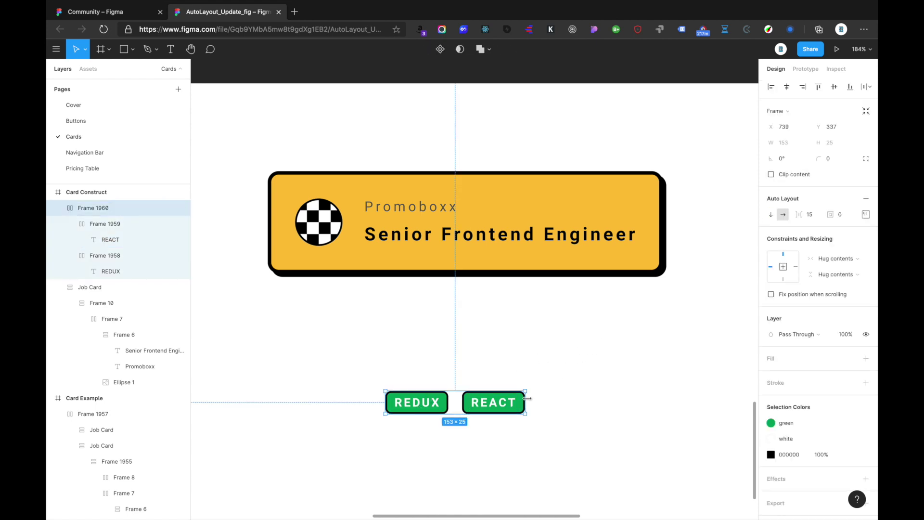
{"action": "key", "text": "Delete"}
{"action": "left_click", "coordinate": [143, 271]}
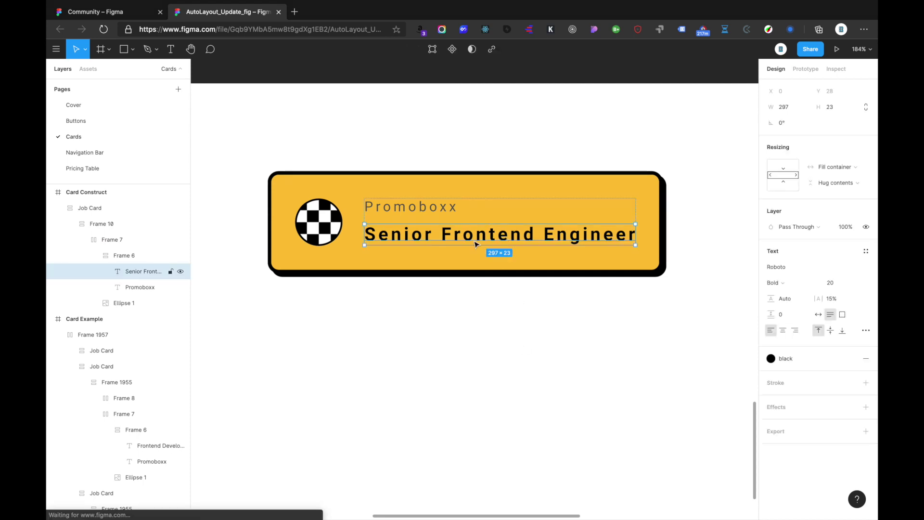
{"action": "left_click", "coordinate": [70, 224]}
{"action": "left_click", "coordinate": [96, 208]}
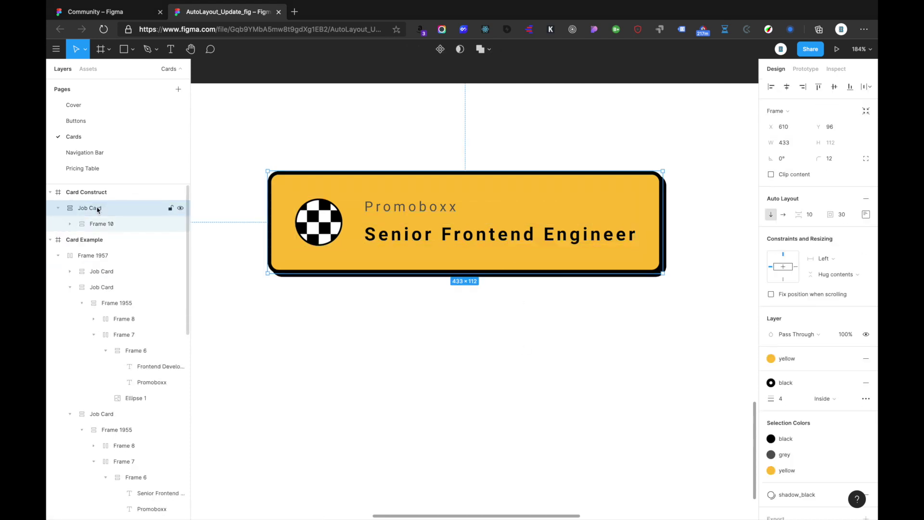
{"action": "key", "text": "ctrl+v"}
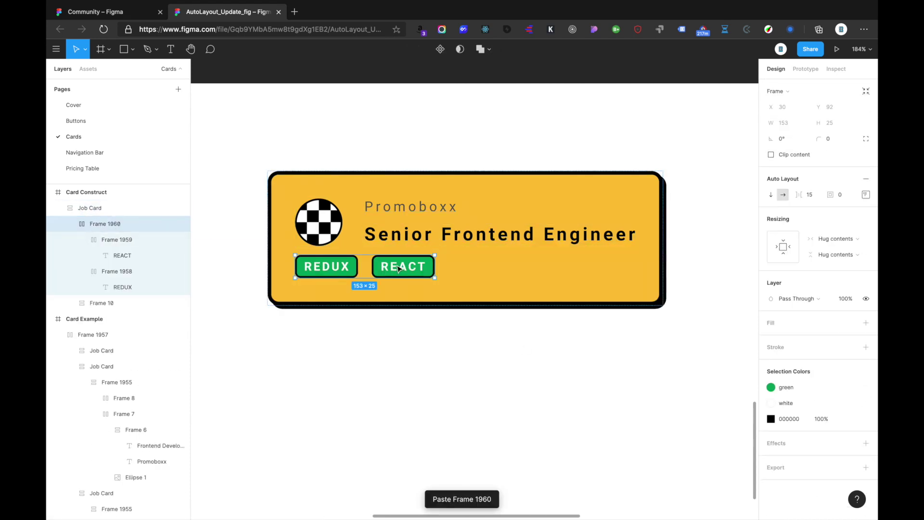
Try resizing the Job Card horizontally to test how its tags and texts respond
{"action": "scroll", "coordinate": [387, 282], "scroll_direction": "down", "scroll_amount": 3}
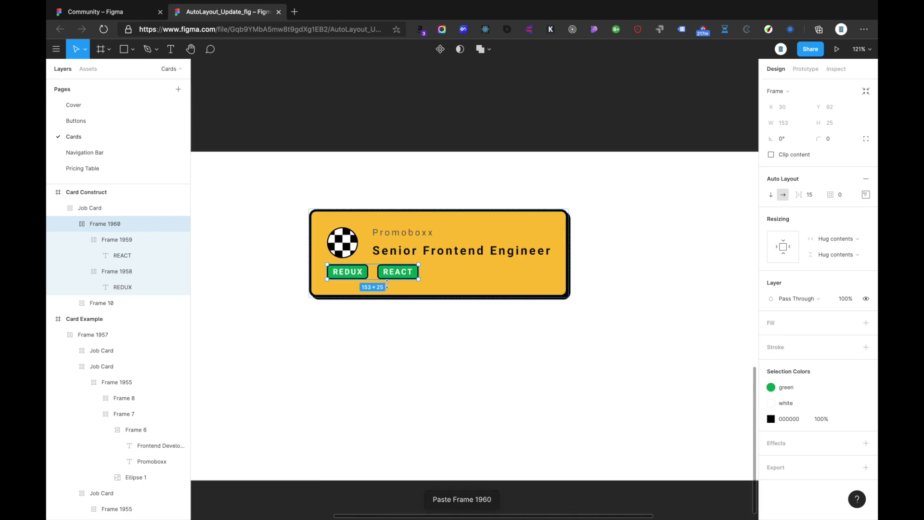
{"action": "left_click", "coordinate": [426, 324]}
{"action": "left_click", "coordinate": [469, 264]}
{"action": "mouse_move", "coordinate": [569, 257]}
{"action": "left_mouse_down"}
{"action": "mouse_move", "coordinate": [505, 252]}
{"action": "mouse_move", "coordinate": [569, 257]}
{"action": "left_mouse_up"}
{"action": "left_click", "coordinate": [609, 261]}
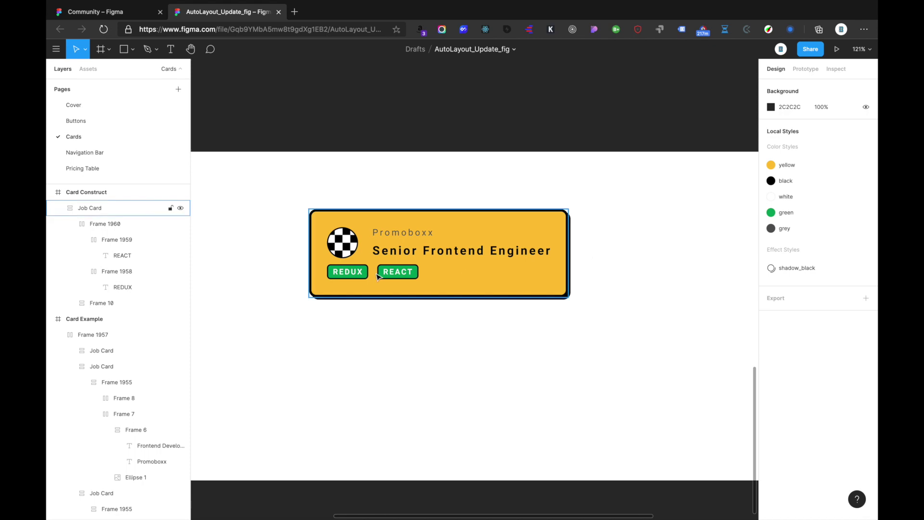
Copy the description paragraph from the example card with the TYPESCRIPT, REDUX and REACT tags
{"action": "scroll", "coordinate": [426, 385], "scroll_direction": "down", "scroll_amount": 2}
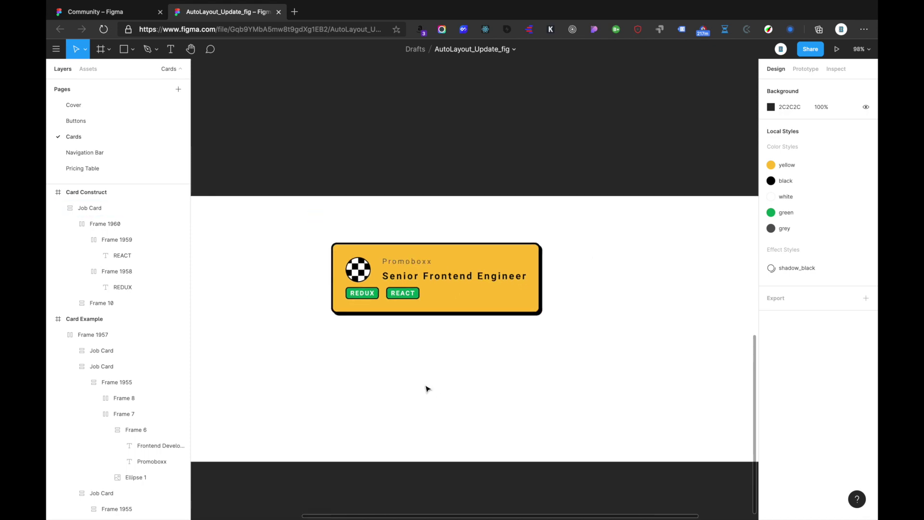
{"action": "scroll", "coordinate": [426, 387], "scroll_direction": "up", "scroll_amount": 5}
{"action": "scroll", "coordinate": [427, 387], "scroll_direction": "up", "scroll_amount": 2}
{"action": "scroll", "coordinate": [427, 387], "scroll_direction": "down", "scroll_amount": 5}
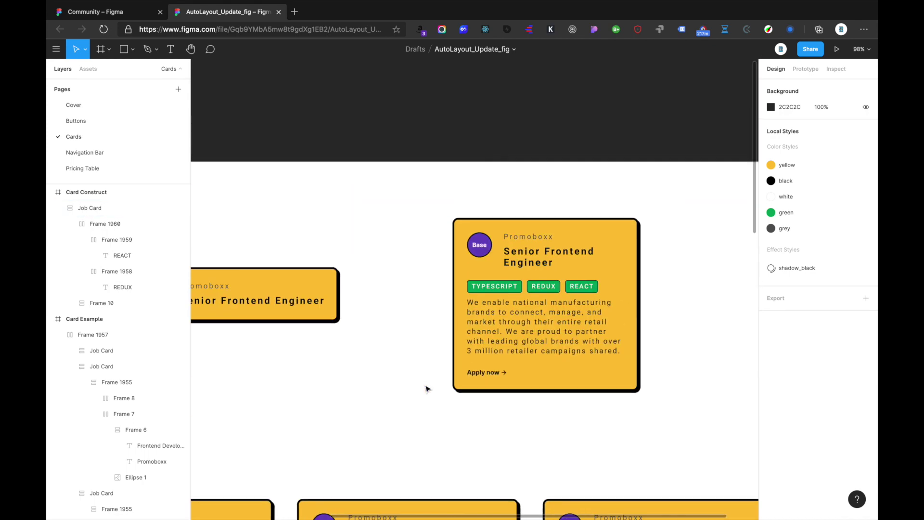
{"action": "left_click", "coordinate": [524, 324], "text": "super"}
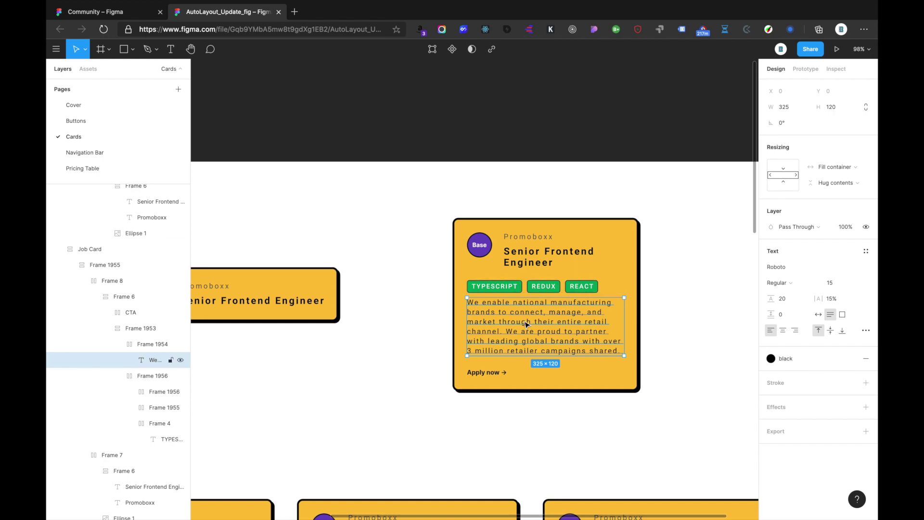
{"action": "double_click", "coordinate": [525, 323]}
{"action": "key", "text": "ctrl+c"}
{"action": "key", "text": "Escape"}
{"action": "left_click", "coordinate": [475, 372]}
{"action": "left_click", "coordinate": [441, 419]}
Draw a text box about 459 × 133 below the job card, paste the description into it and set it to auto height
{"action": "scroll", "coordinate": [441, 419], "scroll_direction": "down", "scroll_amount": 15}
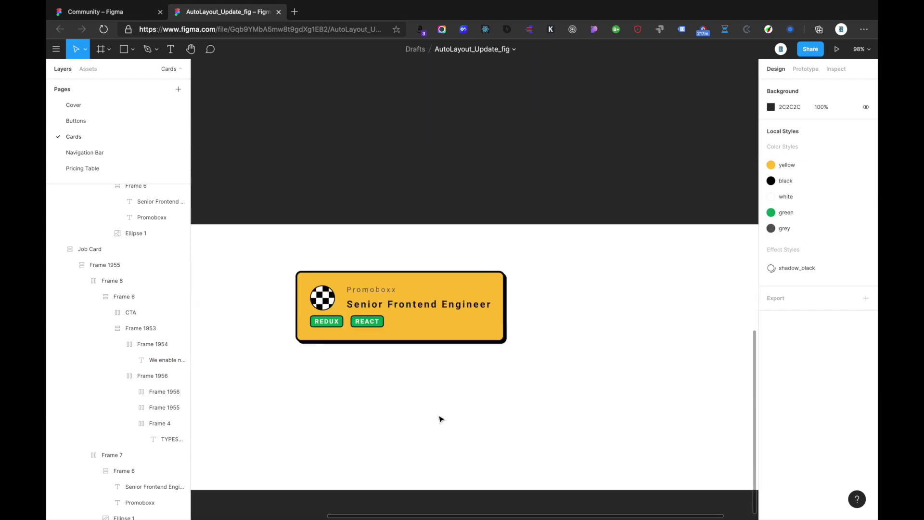
{"action": "key", "text": "t"}
{"action": "left_click_drag", "start_coordinate": [341, 369], "coordinate": [564, 433]}
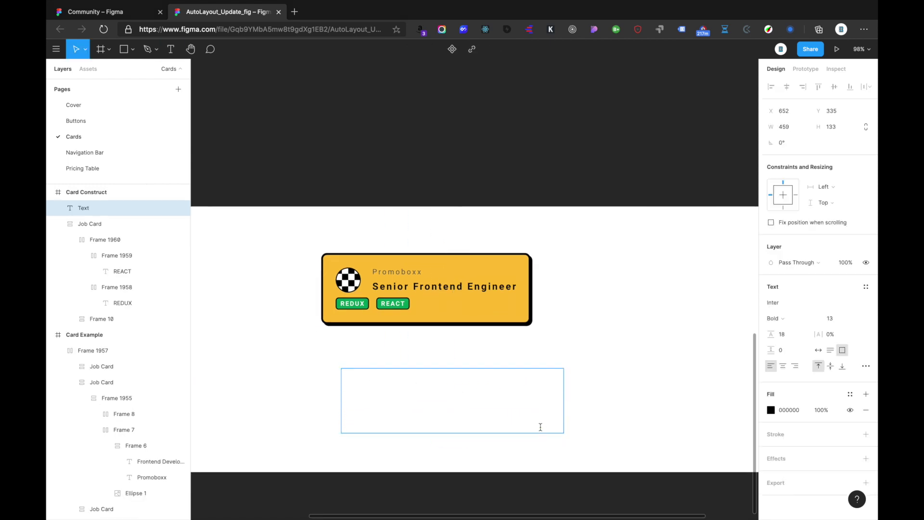
{"action": "key", "text": "ctrl+v"}
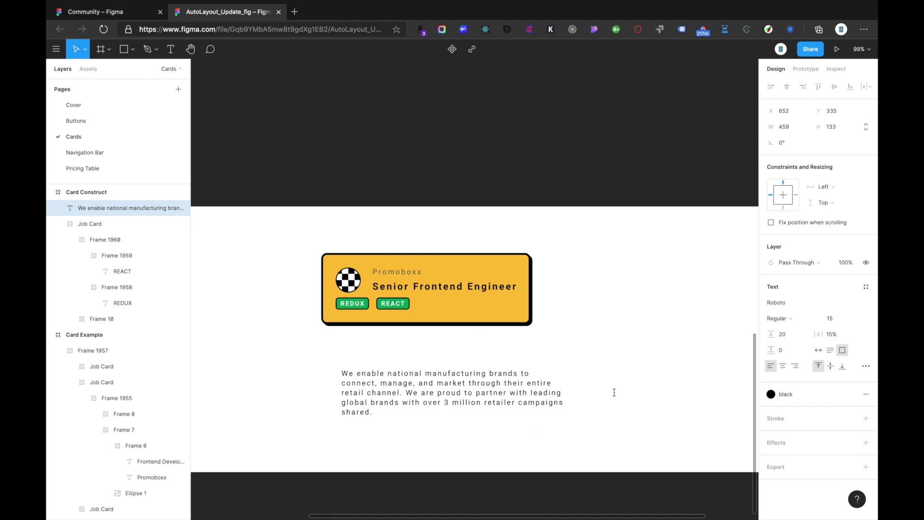
{"action": "key", "text": "Escape"}
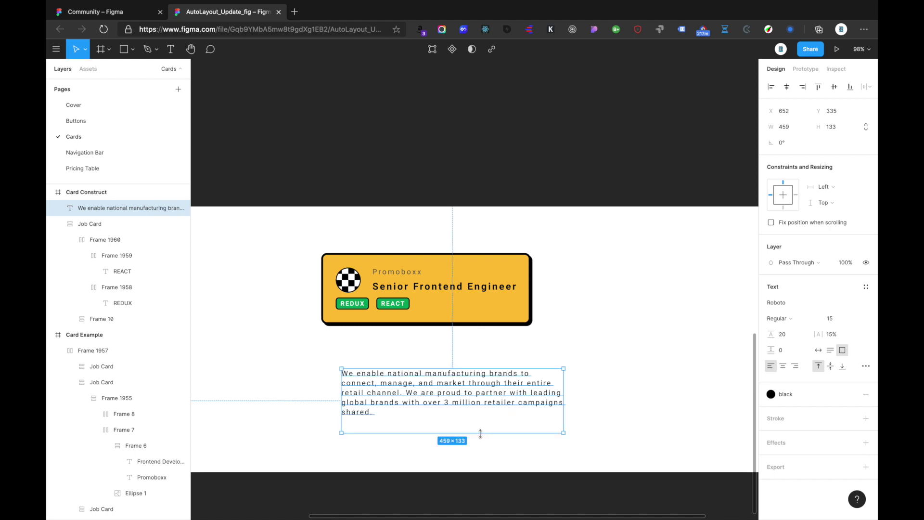
{"action": "left_click", "coordinate": [830, 365]}
{"action": "left_click", "coordinate": [830, 350]}
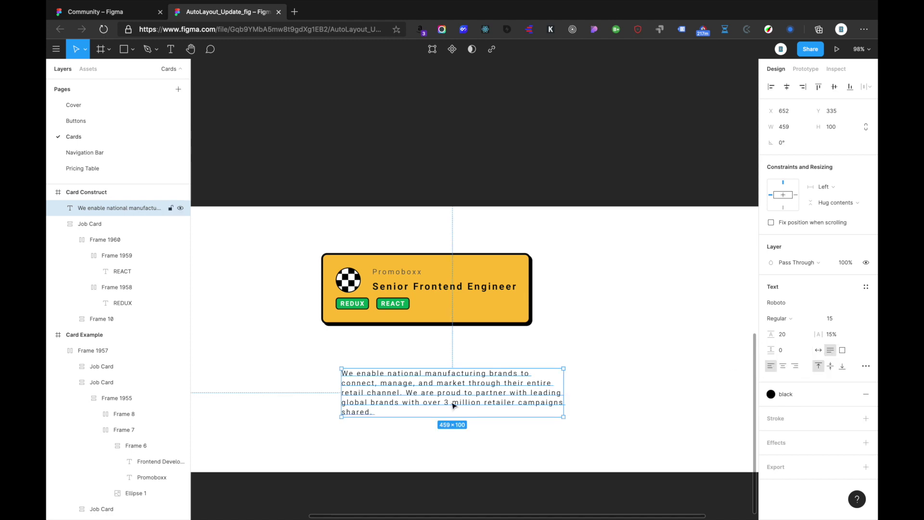
Cut the description text, paste it into the Job Card frame and narrow it to a width of 373
{"action": "key", "text": "Delete"}
{"action": "left_click", "coordinate": [406, 289]}
{"action": "left_click", "coordinate": [121, 213]}
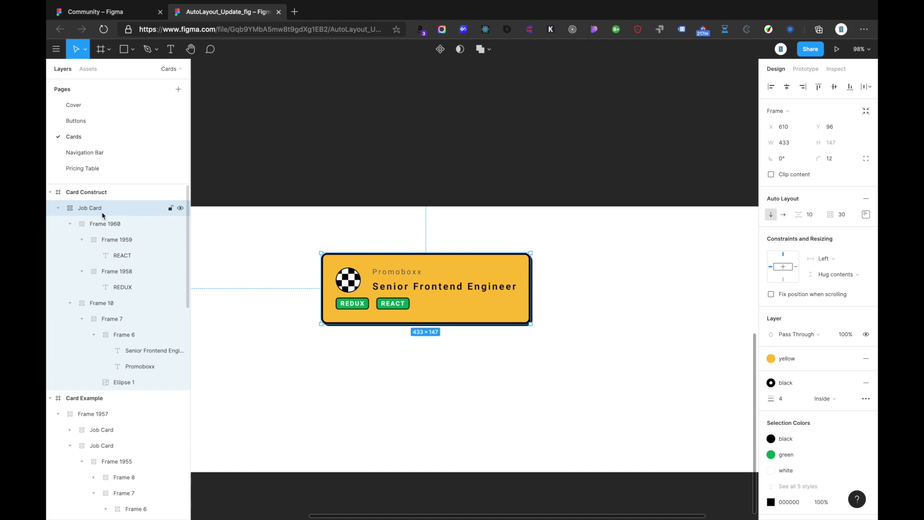
{"action": "key", "text": "ctrl+v"}
{"action": "left_click_drag", "start_coordinate": [561, 348], "coordinate": [517, 347]}
{"action": "key", "text": "alt"}
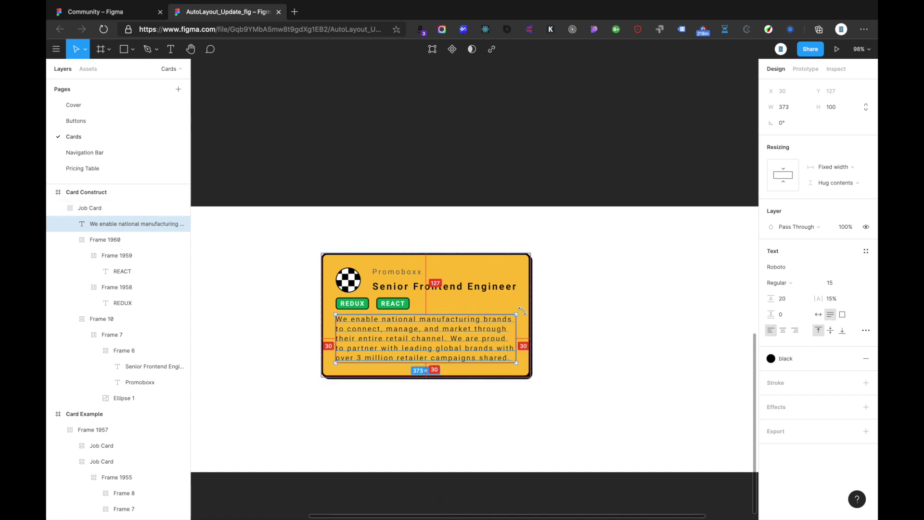
Select the tag row together with the description and wrap them in a vertical auto layout frame
{"action": "left_click", "coordinate": [362, 306]}
{"action": "left_click", "coordinate": [362, 329], "text": "shift"}
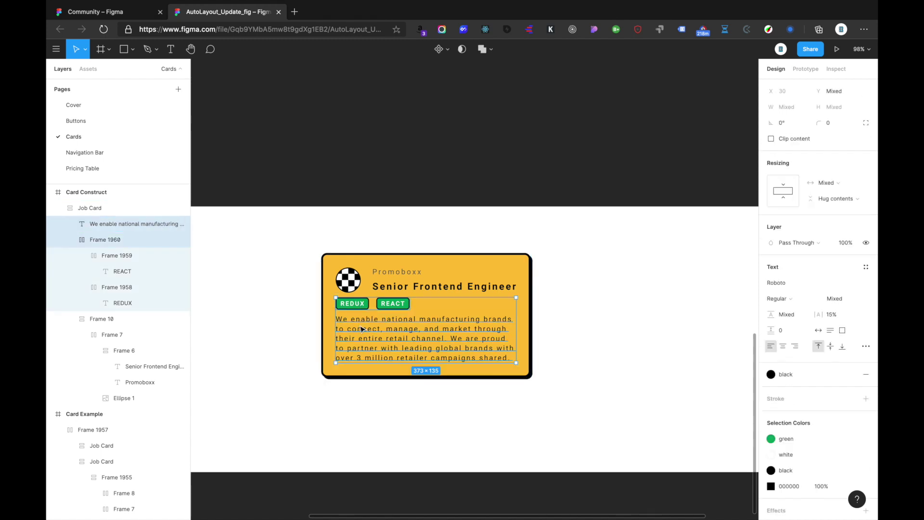
{"action": "key", "text": "shift+a"}
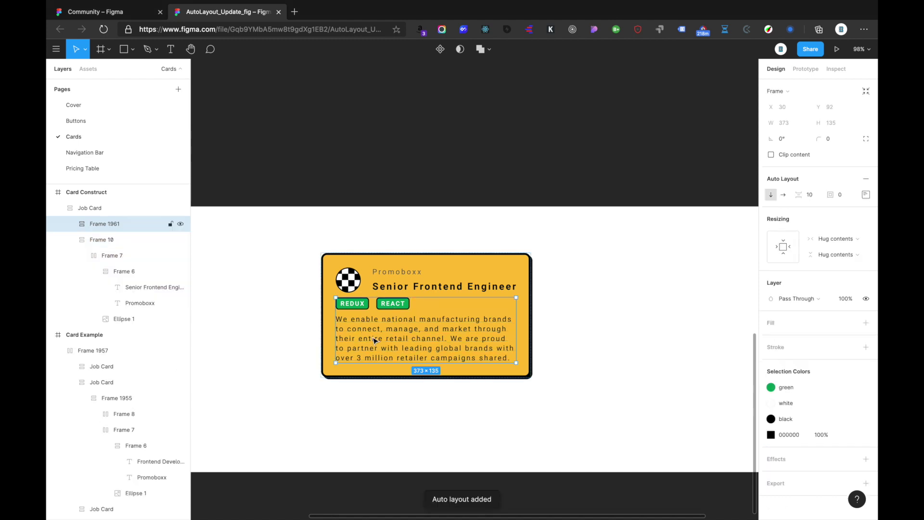
{"action": "left_click", "coordinate": [391, 287]}
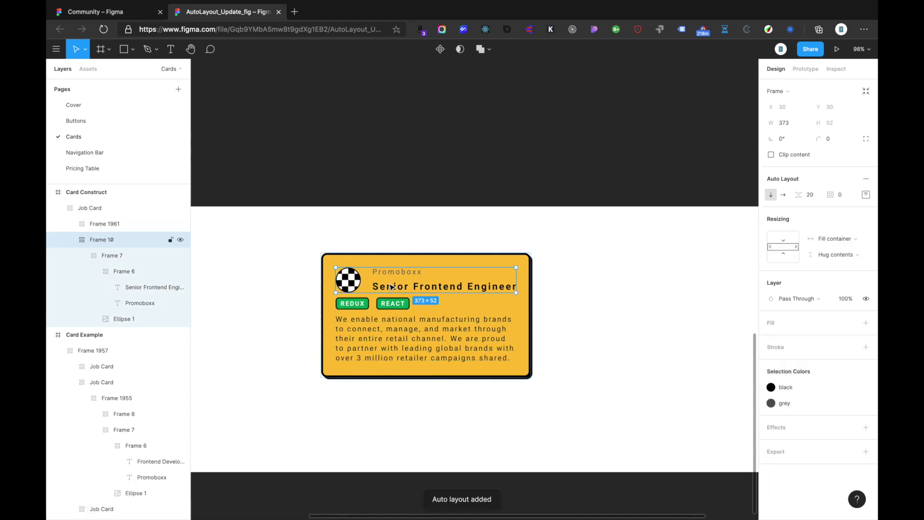
{"action": "scroll", "coordinate": [392, 288], "scroll_direction": "up", "scroll_amount": 3}
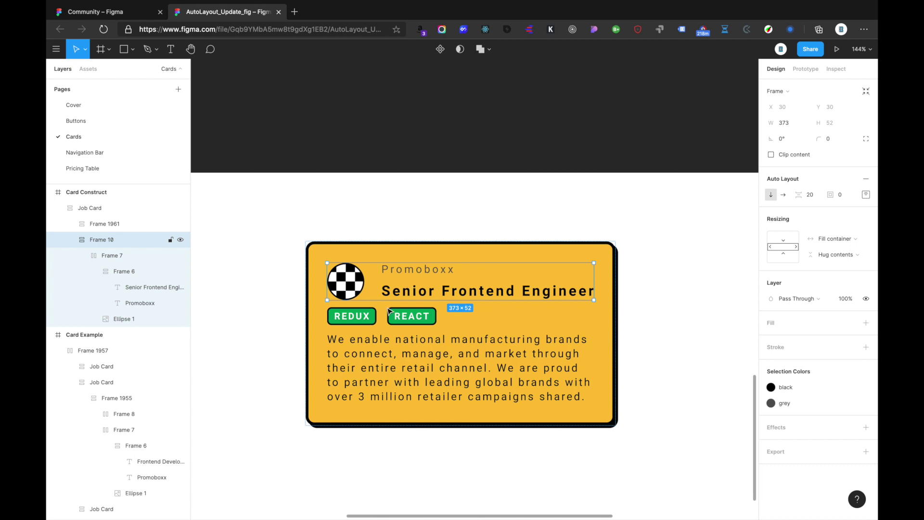
{"action": "left_click", "coordinate": [372, 344]}
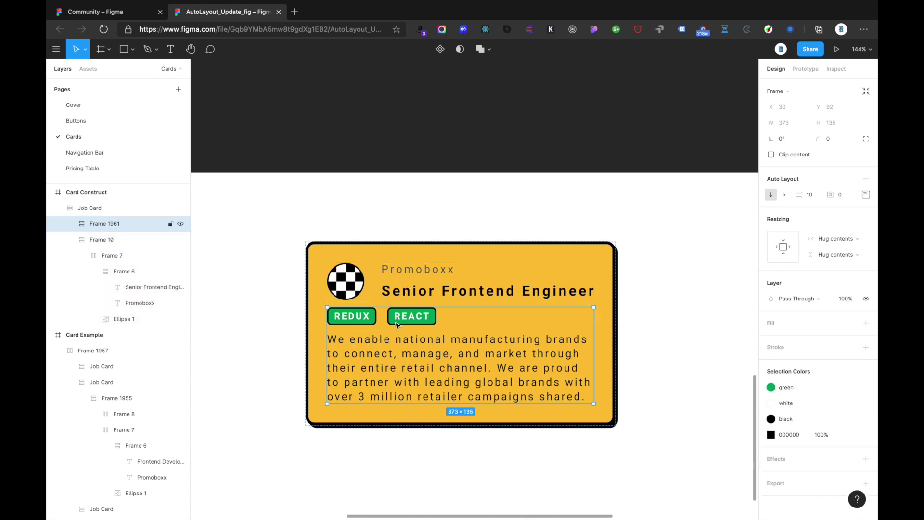
Add a text layer reading APPLY NOW in the empty space below the job card
{"action": "scroll", "coordinate": [396, 326], "scroll_direction": "down", "scroll_amount": 5}
{"action": "left_click", "coordinate": [408, 430]}
{"action": "key", "text": "t"}
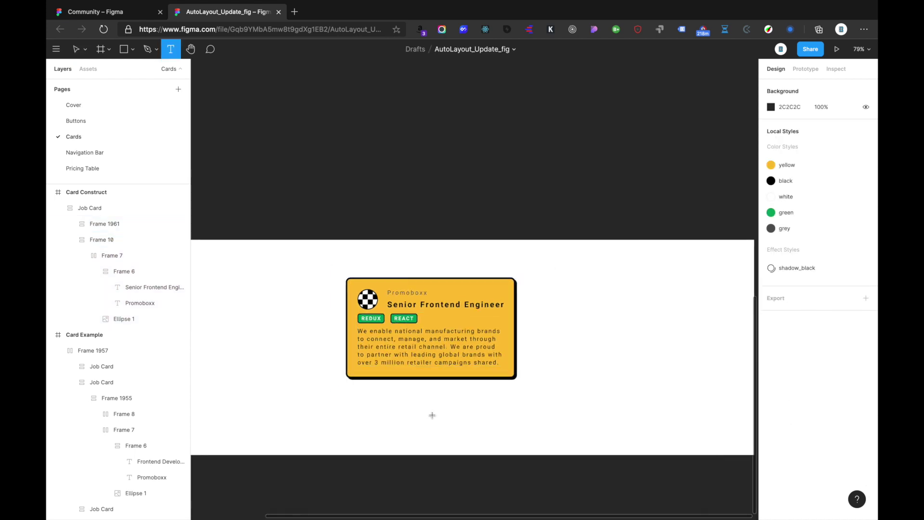
{"action": "left_click", "coordinate": [424, 414]}
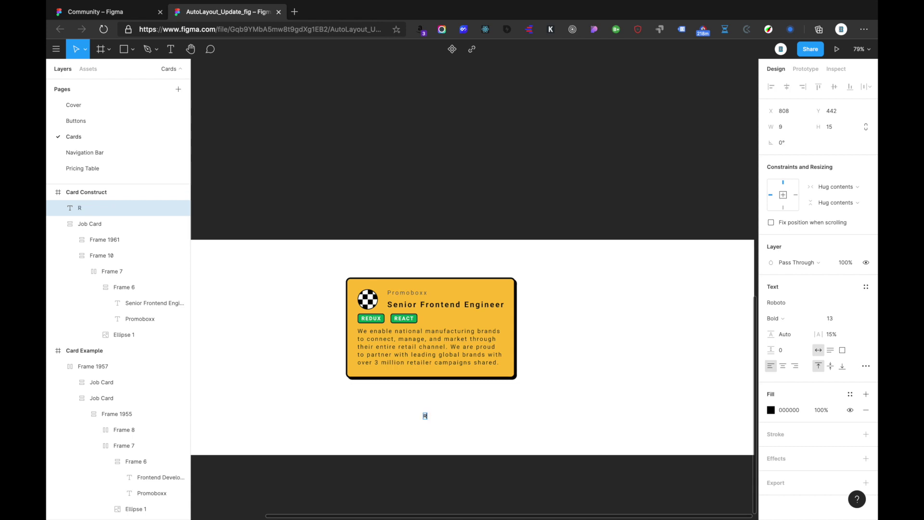
{"action": "type", "text": "RE"}
{"action": "key", "text": "BackSpace"}
{"action": "key", "text": "BackSpace"}
{"action": "key", "text": "Escape"}
Copy the "Apply now →" text from the example card
{"action": "scroll", "coordinate": [469, 428], "scroll_direction": "down", "scroll_amount": 10}
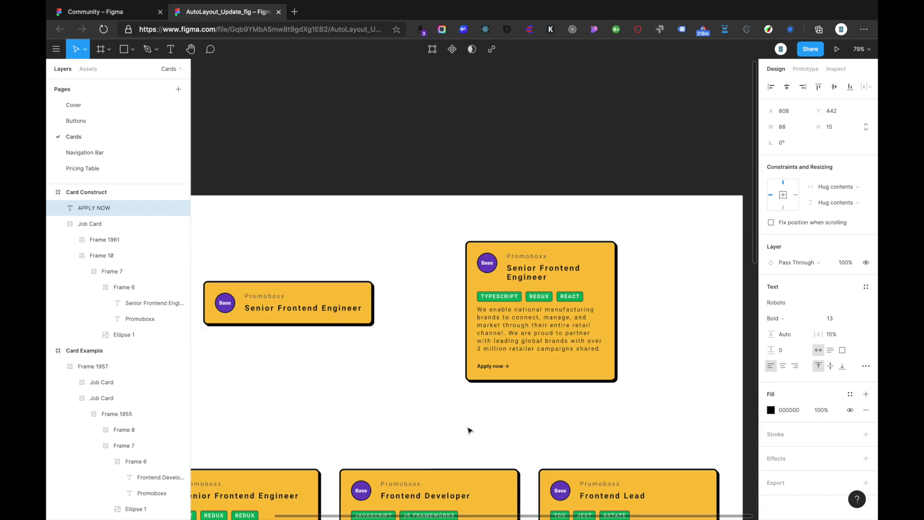
{"action": "scroll", "coordinate": [502, 390], "scroll_direction": "up", "scroll_amount": 5}
{"action": "double_click", "coordinate": [496, 343]}
{"action": "double_click", "coordinate": [494, 342]}
{"action": "key", "text": "ctrl+c"}
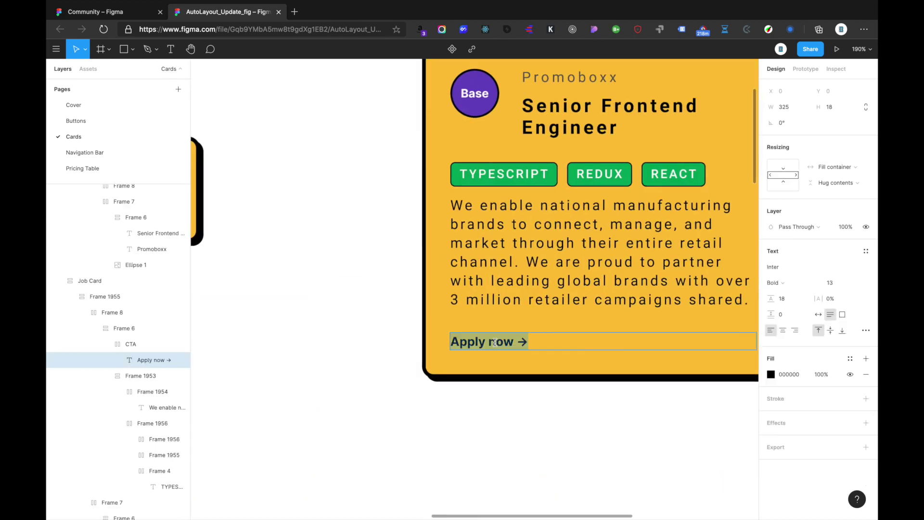
{"action": "key", "text": "Escape"}
Replace the APPLY NOW text below the job card with the copied "Apply now →" in its original Inter Bold styling
{"action": "scroll", "coordinate": [483, 406], "scroll_direction": "down", "scroll_amount": 5}
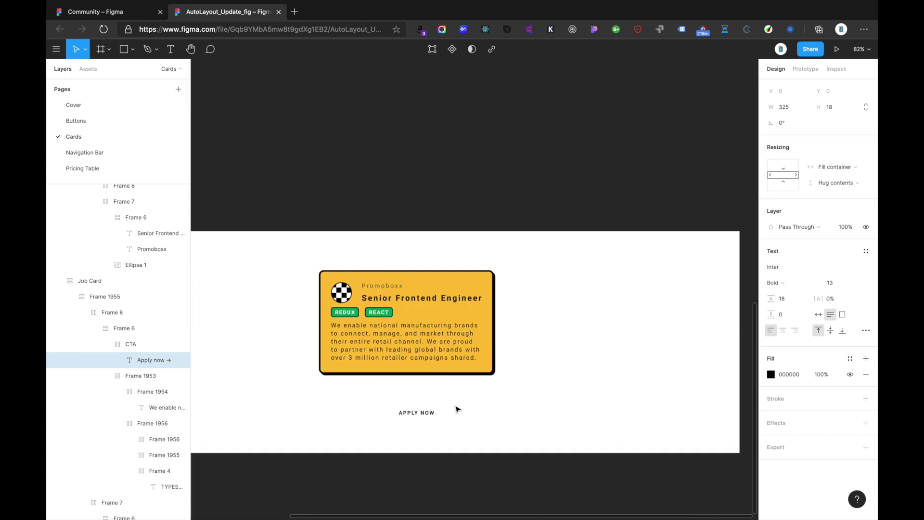
{"action": "left_click", "coordinate": [457, 409]}
{"action": "left_click", "coordinate": [417, 412]}
{"action": "double_click", "coordinate": [420, 413]}
{"action": "key", "text": "Right"}
{"action": "key", "text": "ctrl+v"}
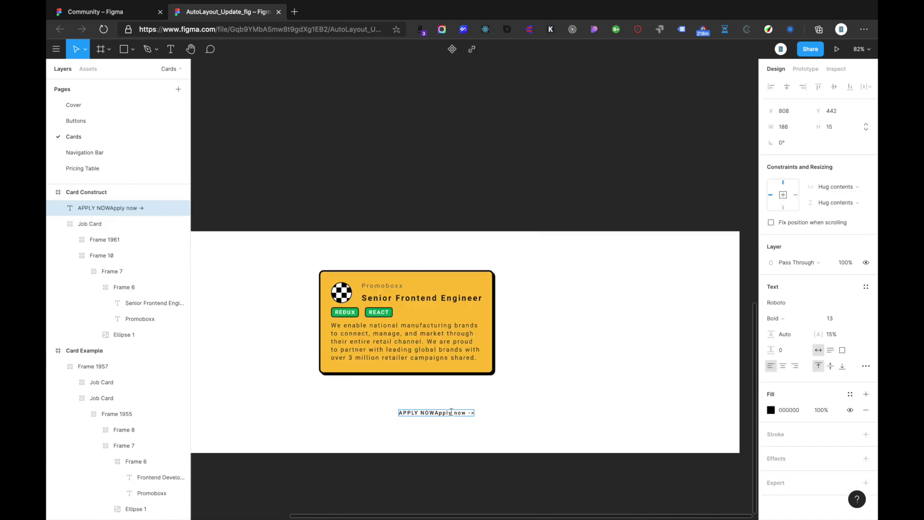
{"action": "left_click_drag", "start_coordinate": [435, 413], "coordinate": [466, 412]}
{"action": "key", "text": "BackSpace"}
{"action": "scroll", "coordinate": [435, 408], "scroll_direction": "up", "scroll_amount": 5}
{"action": "key", "text": "ctrl+z"}
{"action": "key", "text": "ctrl+z"}
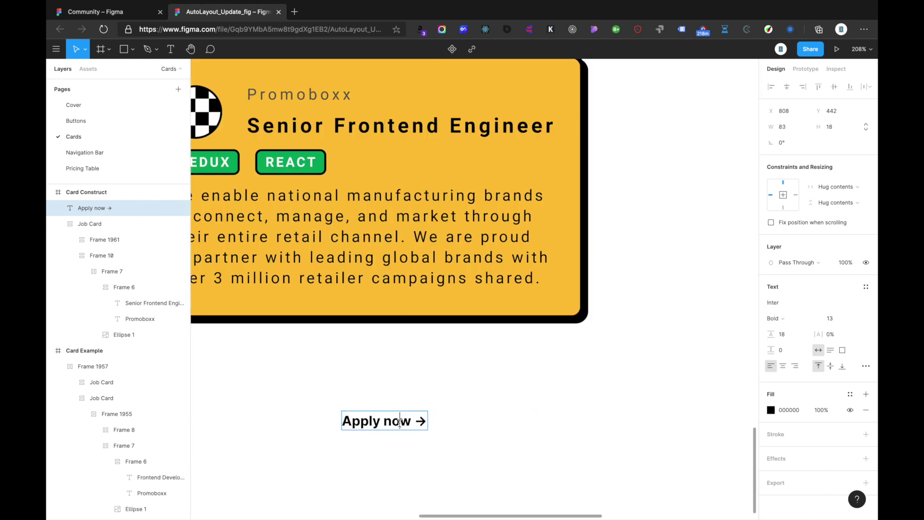
Set the letter case of the "Apply now →" text to uppercase in its type details
{"action": "left_click", "coordinate": [866, 366]}
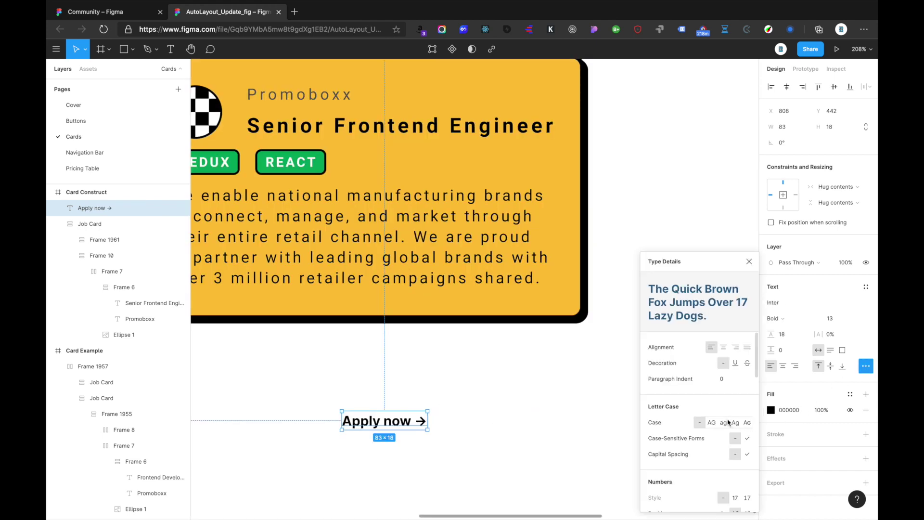
{"action": "left_click", "coordinate": [711, 422]}
{"action": "left_click", "coordinate": [511, 374]}
Cut the "Apply now →" text and paste it into the Job Card frame below the description
{"action": "scroll", "coordinate": [511, 373], "scroll_direction": "down", "scroll_amount": 5}
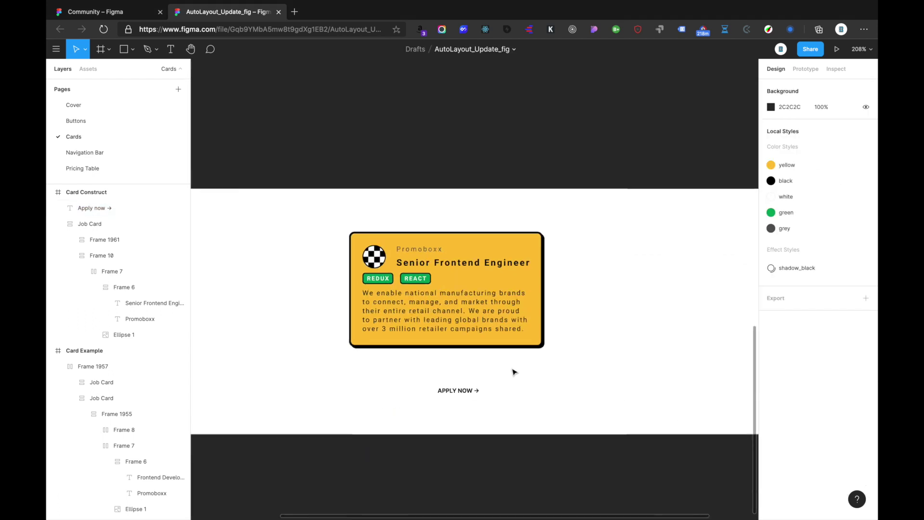
{"action": "left_click", "coordinate": [465, 393]}
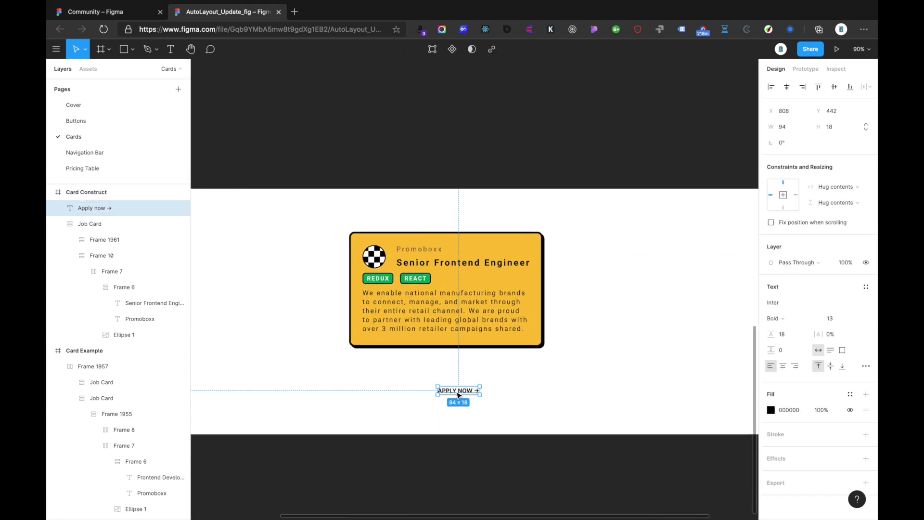
{"action": "key", "text": "Delete"}
{"action": "left_click", "coordinate": [141, 208]}
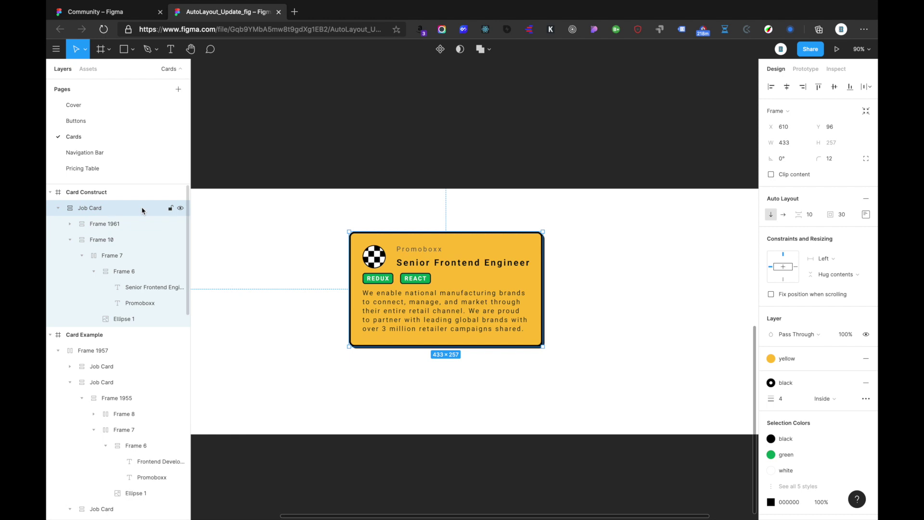
{"action": "key", "text": "ctrl+v"}
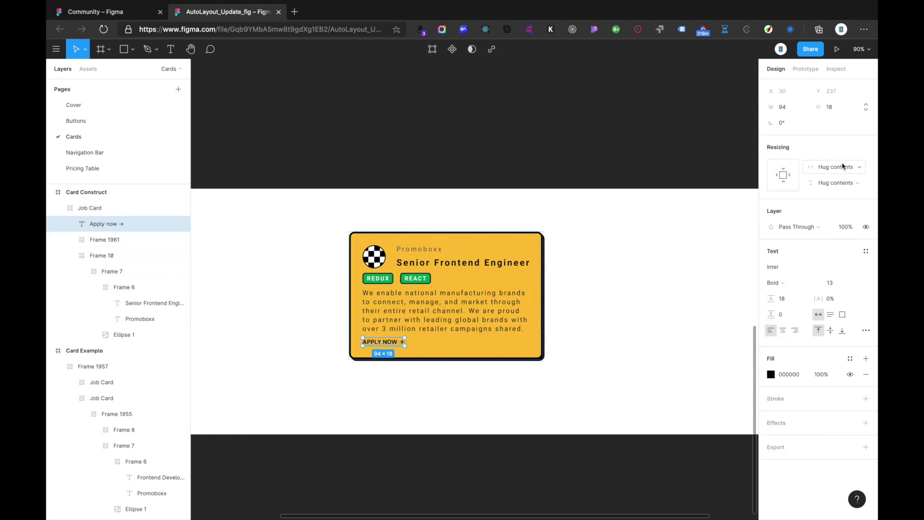
Wrap the "Apply now →" text in an auto layout frame and set its padding to 0 on all four sides
{"action": "key", "text": "shift+a"}
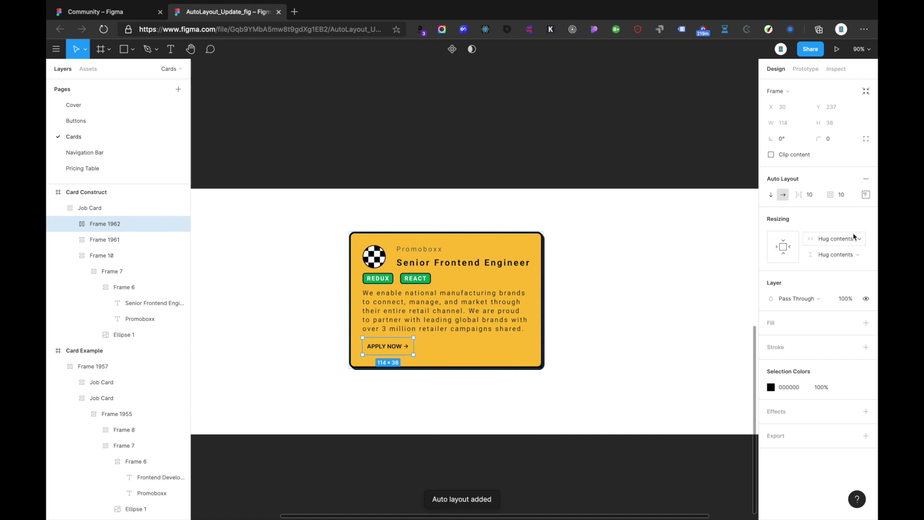
{"action": "left_click", "coordinate": [865, 194]}
{"action": "left_click", "coordinate": [833, 213]}
{"action": "type", "text": "0"}
{"action": "key", "text": "Return"}
{"action": "left_click", "coordinate": [804, 236]}
{"action": "type", "text": "0"}
{"action": "key", "text": "Return"}
{"action": "left_click", "coordinate": [861, 236]}
{"action": "type", "text": "0"}
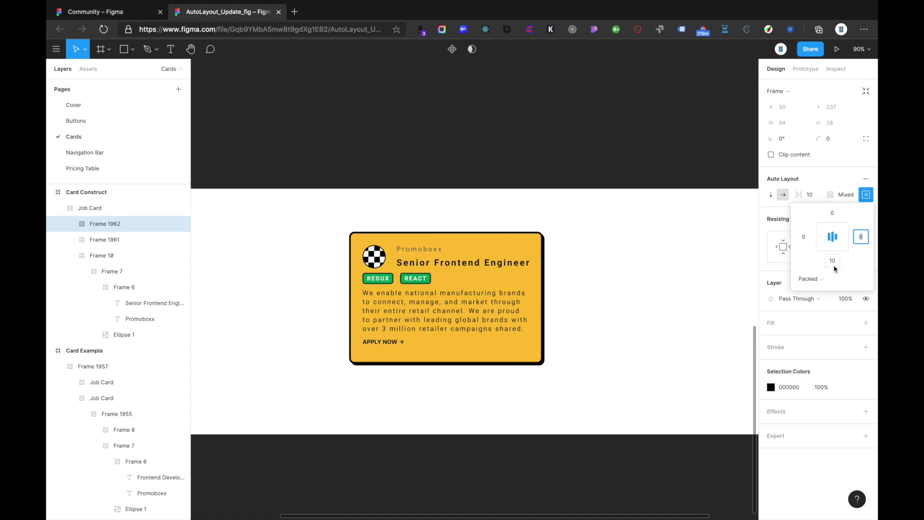
{"action": "left_click", "coordinate": [832, 260]}
{"action": "type", "text": "0"}
{"action": "key", "text": "Return"}
{"action": "left_click", "coordinate": [622, 335]}
Set the horizontal resizing of the "Apply now →" text and its surrounding frame to Fill container
{"action": "double_click", "coordinate": [380, 341]}
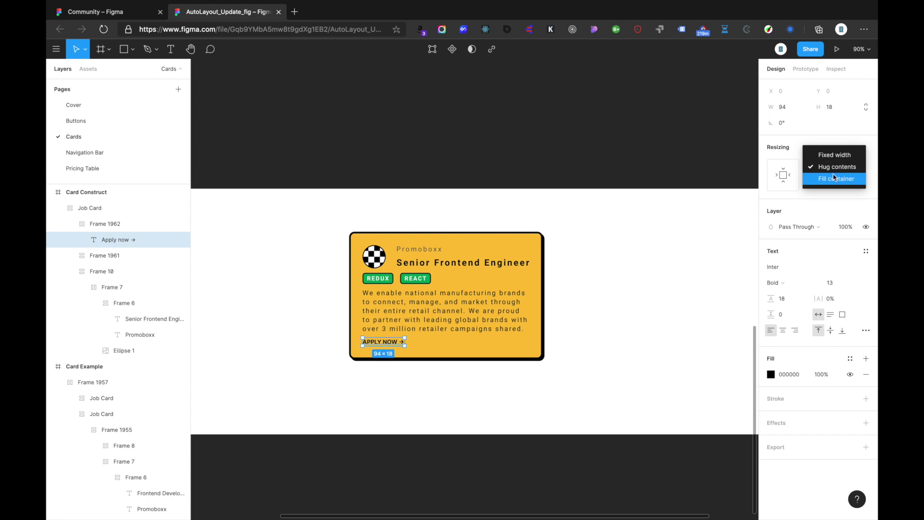
{"action": "left_click", "coordinate": [832, 179]}
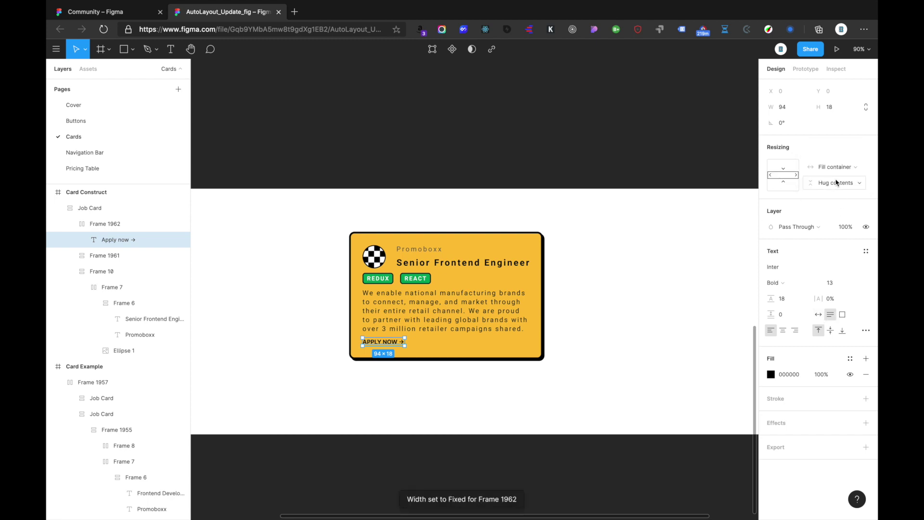
{"action": "left_click", "coordinate": [125, 226]}
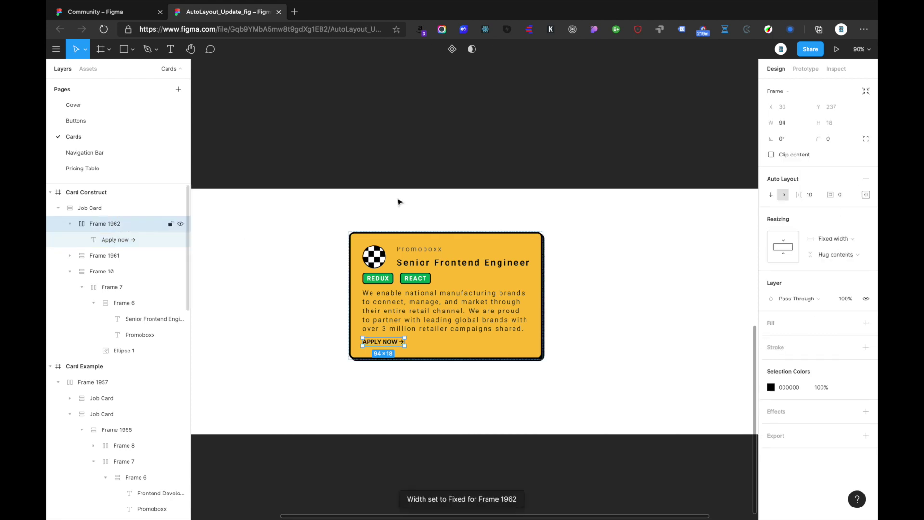
{"action": "left_click", "coordinate": [836, 236]}
{"action": "left_click", "coordinate": [829, 263]}
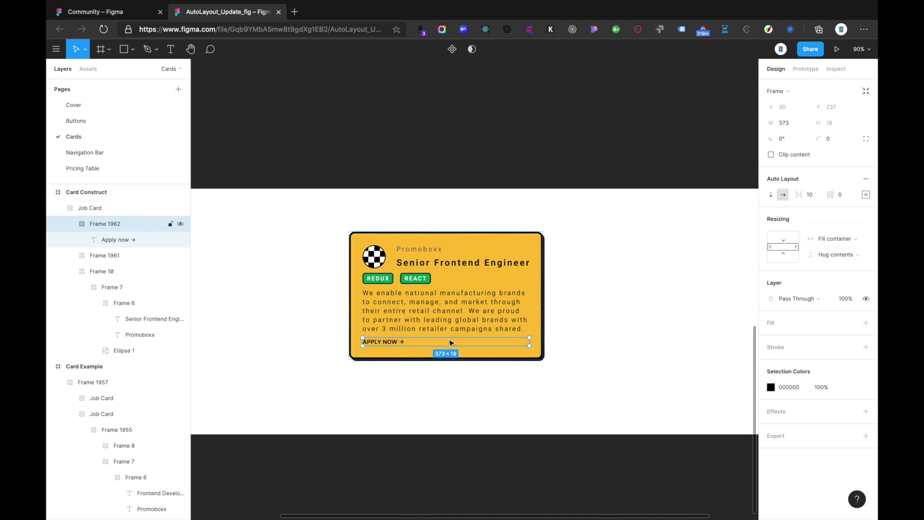
Set the horizontal resizing of the frame holding the skill tags and description to Fill container
{"action": "left_click", "coordinate": [452, 317]}
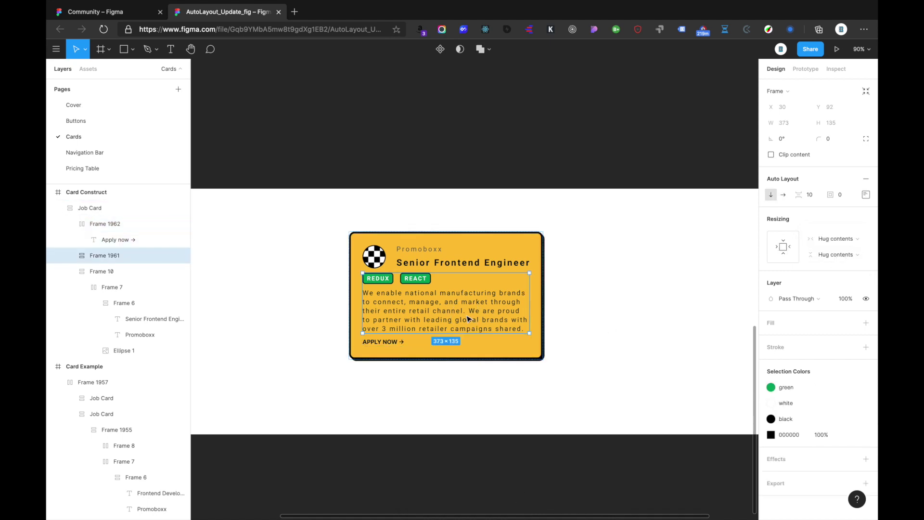
{"action": "left_click", "coordinate": [443, 315]}
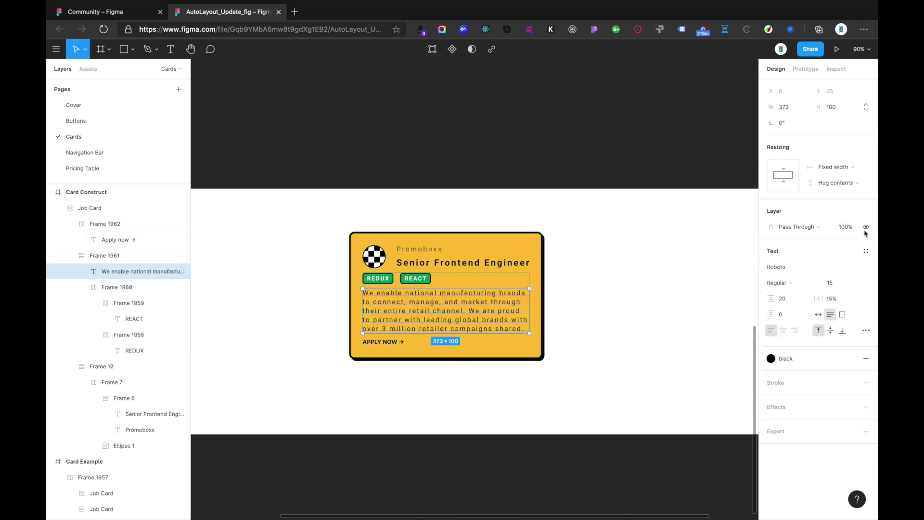
{"action": "left_click", "coordinate": [105, 255]}
{"action": "left_click", "coordinate": [841, 240]}
{"action": "left_click", "coordinate": [836, 250]}
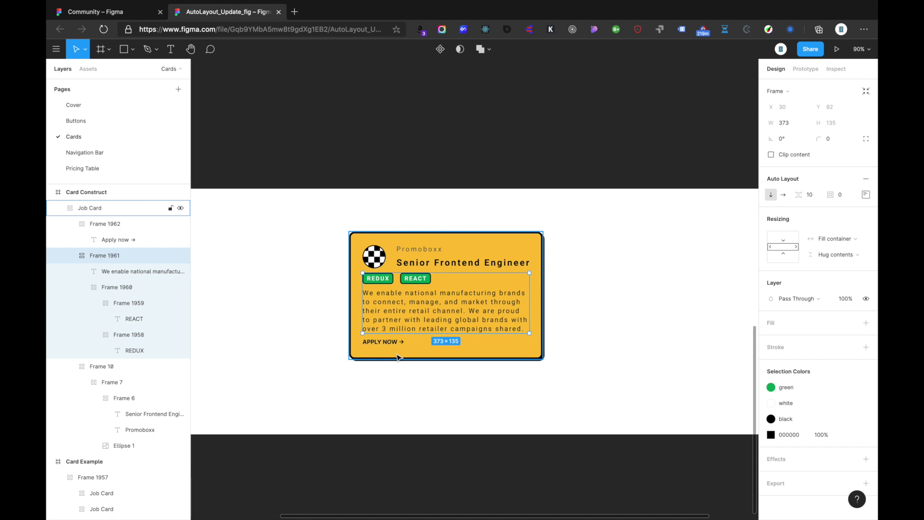
Wrap the header, the tags-and-description frame and the apply link frame in one auto layout with 30 spacing between items
{"action": "left_click", "coordinate": [386, 342]}
{"action": "left_click", "coordinate": [421, 309], "text": "shift"}
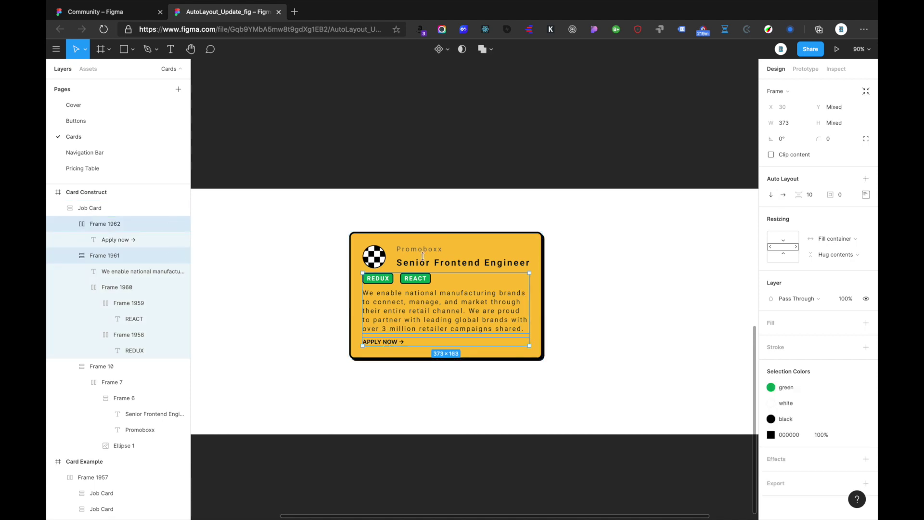
{"action": "left_click", "coordinate": [420, 254], "text": "shift"}
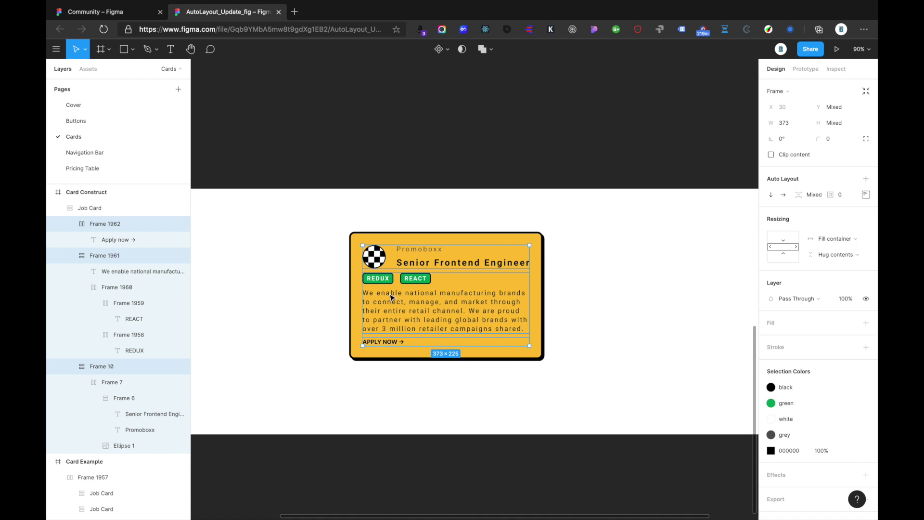
{"action": "key", "text": "shift+a"}
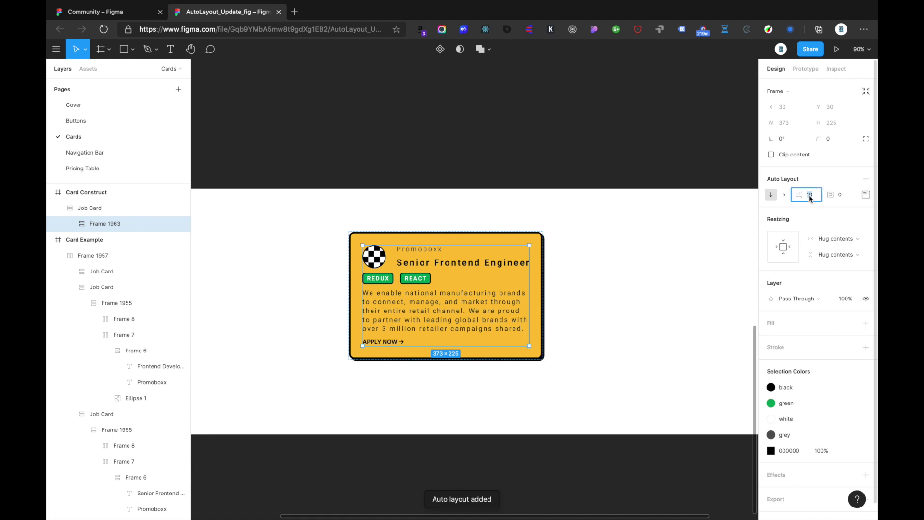
{"action": "key", "text": "shift+Up"}
{"action": "key", "text": "shift+Up"}
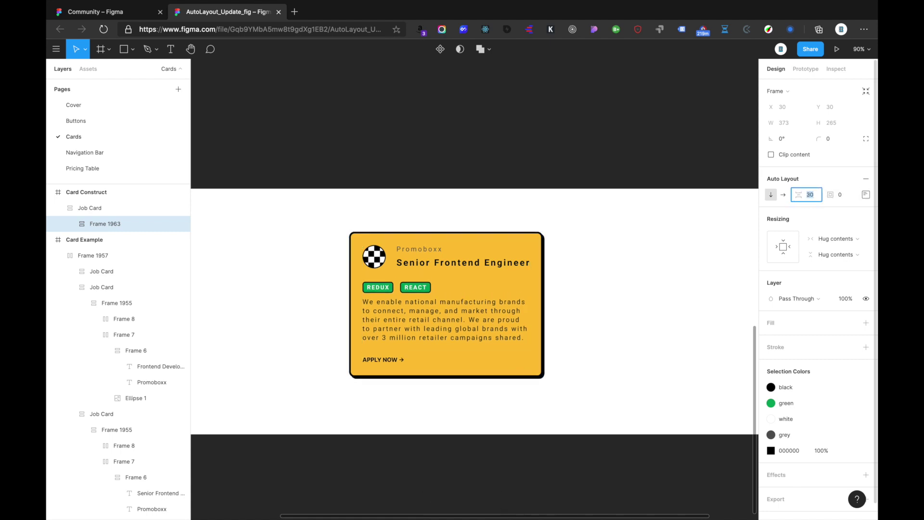
{"action": "left_click", "coordinate": [586, 268]}
Examine the spacing and resizing of the header frame and the tags-and-description frame inside the Job Card
{"action": "scroll", "coordinate": [424, 276], "scroll_direction": "up", "scroll_amount": 3}
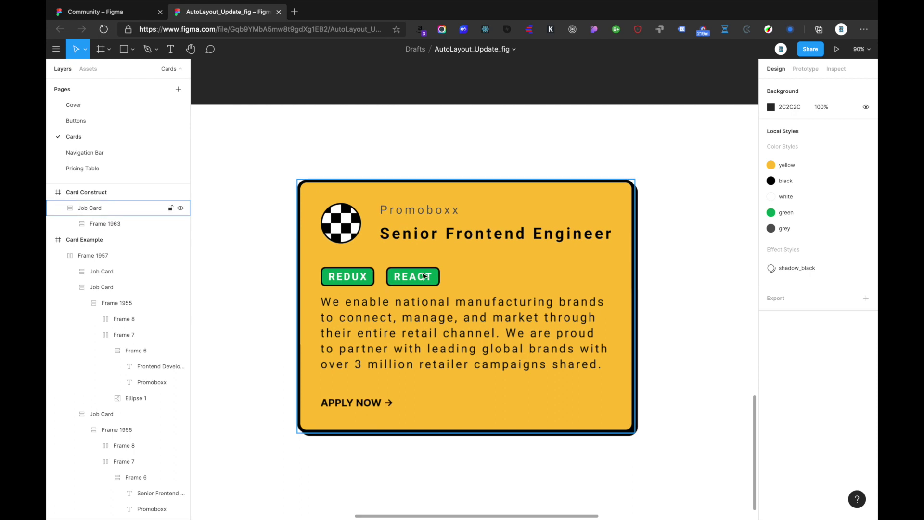
{"action": "left_click", "coordinate": [420, 352]}
{"action": "left_click", "coordinate": [660, 267]}
{"action": "left_click", "coordinate": [482, 235]}
{"action": "left_click", "coordinate": [410, 329], "text": "super"}
{"action": "left_click", "coordinate": [444, 241]}
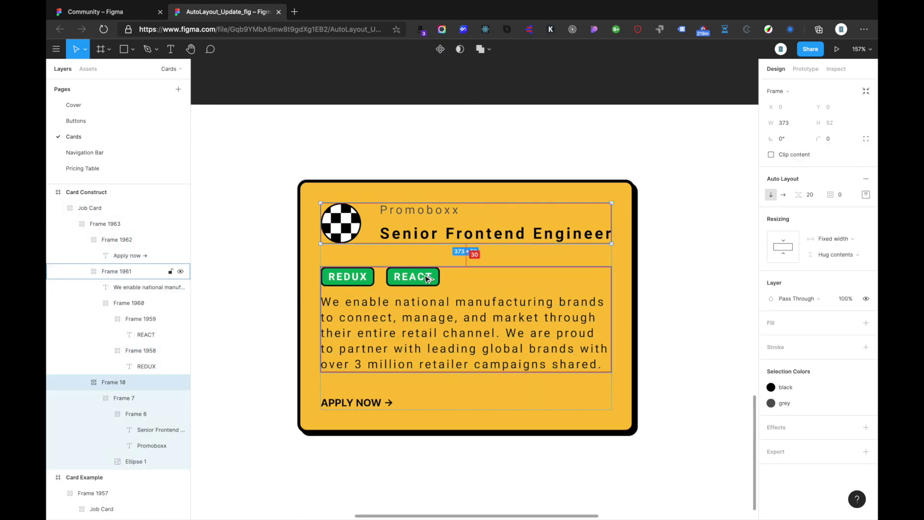
{"action": "left_click", "coordinate": [423, 277]}
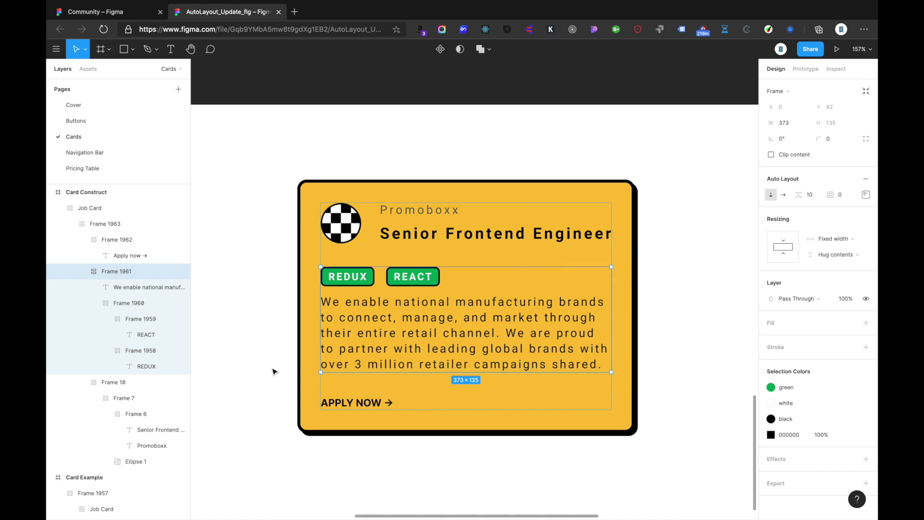
{"action": "left_click", "coordinate": [292, 384]}
{"action": "scroll", "coordinate": [652, 265], "scroll_direction": "down", "scroll_amount": 5}
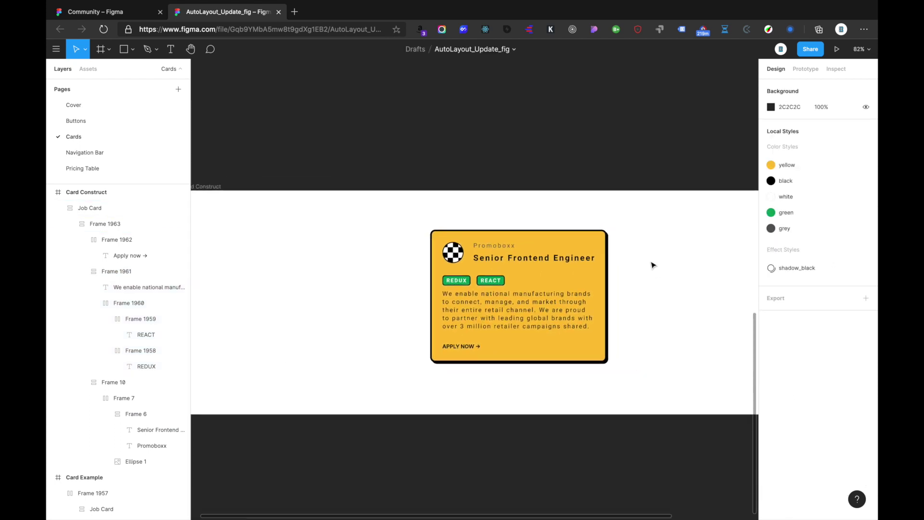
Try narrowing the Job Card to test how its contents resize, and undo it
{"action": "left_click", "coordinate": [596, 288]}
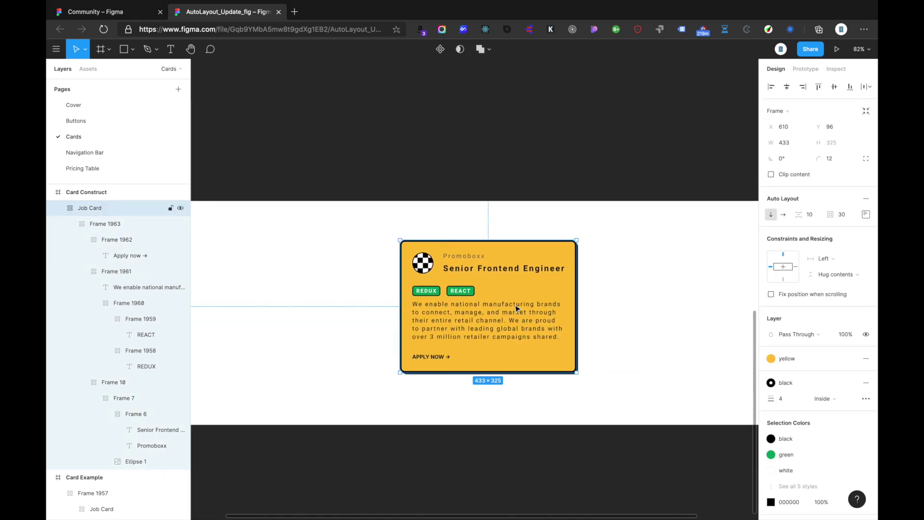
{"action": "scroll", "coordinate": [619, 290], "scroll_direction": "up", "scroll_amount": 3}
{"action": "left_click", "coordinate": [619, 290]}
{"action": "left_click", "coordinate": [541, 285]}
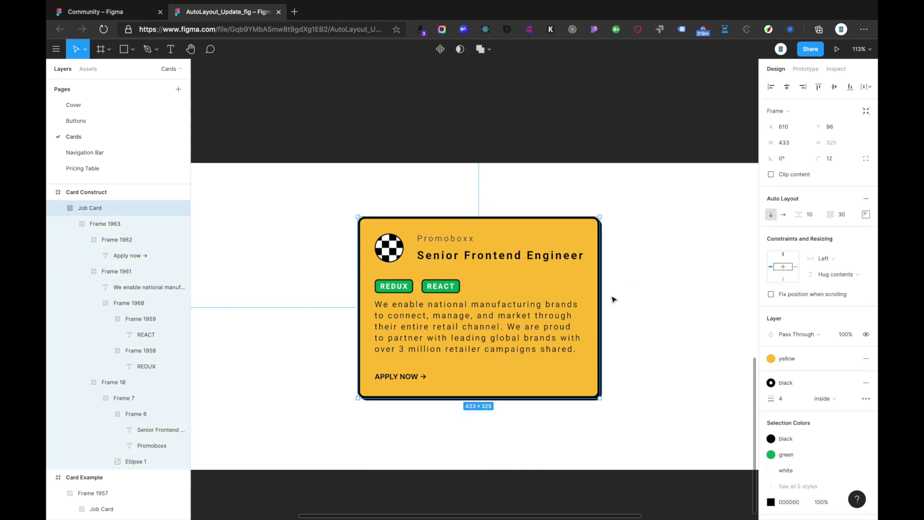
{"action": "left_click_drag", "start_coordinate": [601, 285], "coordinate": [525, 283]}
{"action": "key", "text": "ctrl+z"}
Set the horizontal resizing of the apply link frame and the tags-and-description frame inside the new auto layout to Fill container
{"action": "left_click", "coordinate": [655, 260]}
{"action": "left_click", "coordinate": [577, 284]}
{"action": "left_click", "coordinate": [431, 262], "text": "super"}
{"action": "left_click", "coordinate": [101, 240]}
{"action": "left_click", "coordinate": [835, 239]}
{"action": "left_click", "coordinate": [836, 262]}
{"action": "left_click", "coordinate": [116, 271]}
{"action": "left_click", "coordinate": [835, 239]}
{"action": "left_click", "coordinate": [835, 262]}
Set the horizontal resizing of the skill tags row and the header frame to Fill container
{"action": "left_click", "coordinate": [128, 303]}
{"action": "left_click", "coordinate": [835, 238]}
{"action": "left_click", "coordinate": [836, 251]}
{"action": "left_click", "coordinate": [836, 254]}
{"action": "left_click", "coordinate": [837, 254]}
{"action": "left_click", "coordinate": [139, 319]}
{"action": "left_click", "coordinate": [126, 382]}
{"action": "left_click", "coordinate": [133, 271]}
{"action": "left_click", "coordinate": [126, 382]}
{"action": "left_click", "coordinate": [835, 238]}
{"action": "left_click", "coordinate": [835, 262]}
Try a narrower Job Card again to check the nested frames, and undo the resize
{"action": "left_click", "coordinate": [594, 283]}
{"action": "left_click_drag", "start_coordinate": [599, 284], "coordinate": [524, 283]}
{"action": "key", "text": "ctrl+z"}
Make the description text fill its container horizontally and narrow the Job Card to a width of 300
{"action": "left_click", "coordinate": [149, 288]}
{"action": "left_click", "coordinate": [653, 284]}
{"action": "left_click", "coordinate": [596, 280]}
{"action": "left_click_drag", "start_coordinate": [598, 281], "coordinate": [575, 284]}
{"action": "scroll", "coordinate": [610, 284], "scroll_direction": "down", "scroll_amount": 5}
{"action": "scroll", "coordinate": [574, 284], "scroll_direction": "up", "scroll_amount": 5}
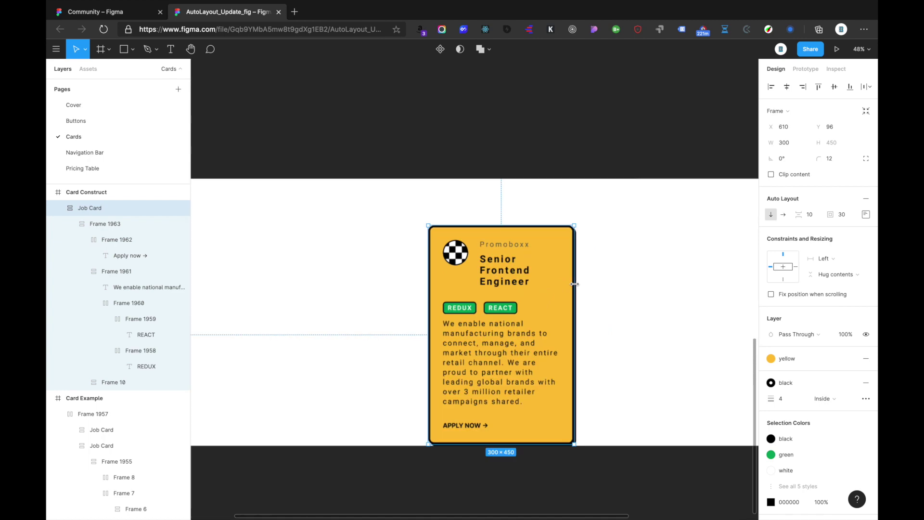
{"action": "scroll", "coordinate": [574, 284], "scroll_direction": "up", "scroll_amount": 5}
{"action": "scroll", "coordinate": [574, 285], "scroll_direction": "down", "scroll_amount": 3}
{"action": "scroll", "coordinate": [575, 287], "scroll_direction": "right", "scroll_amount": 2}
{"action": "scroll", "coordinate": [576, 287], "scroll_direction": "down", "scroll_amount": 2}
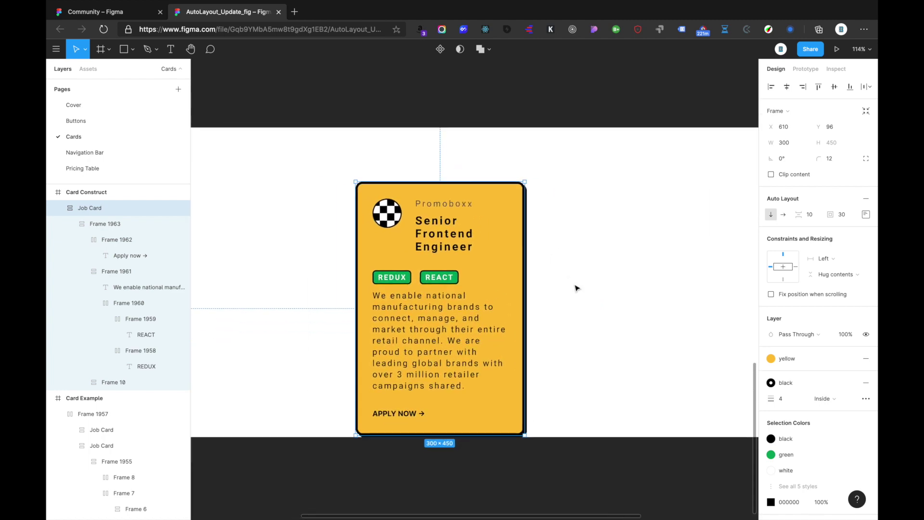
Widen the Job Card and add three more copies of the REACT tag to its skill tags row
{"action": "left_click_drag", "start_coordinate": [525, 286], "coordinate": [674, 284]}
{"action": "left_click", "coordinate": [532, 292]}
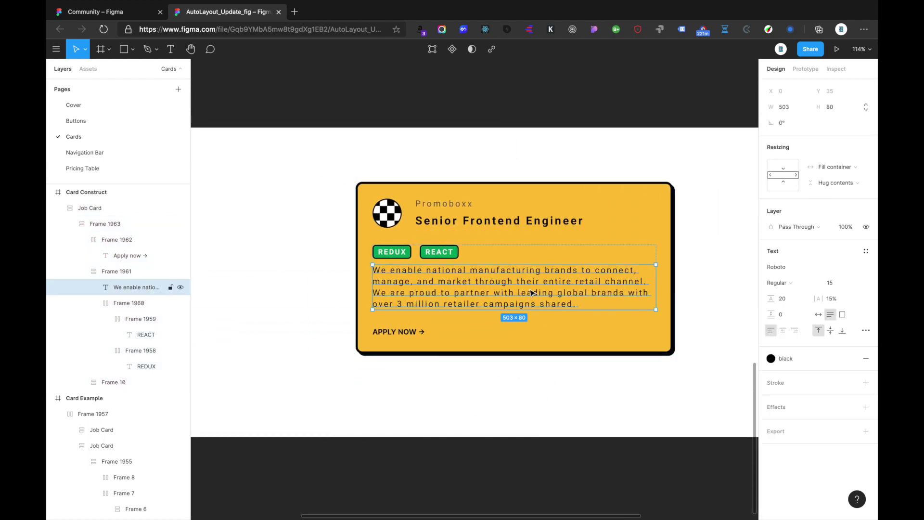
{"action": "left_click", "coordinate": [462, 255]}
{"action": "left_click", "coordinate": [450, 258]}
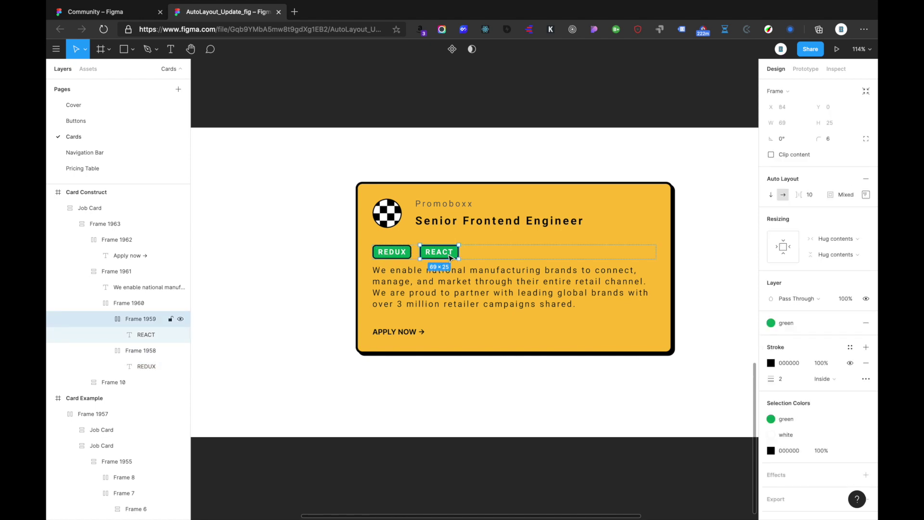
{"action": "key", "text": "ctrl+v"}
{"action": "key", "text": "ctrl+v"}
{"action": "key", "text": "ctrl+v"}
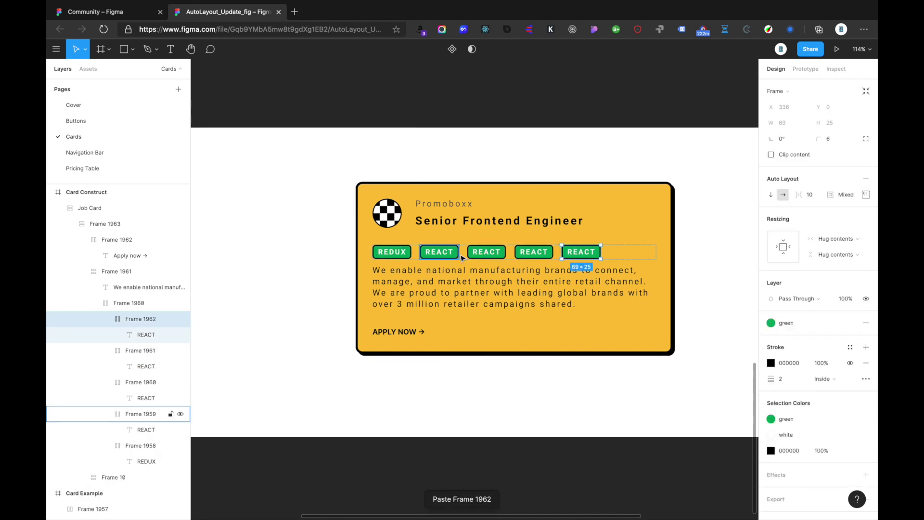
Change the third skill tag's text to TYPESCRIPT and the fourth tag's text to ES7
{"action": "double_click", "coordinate": [443, 254]}
{"action": "left_click", "coordinate": [484, 253]}
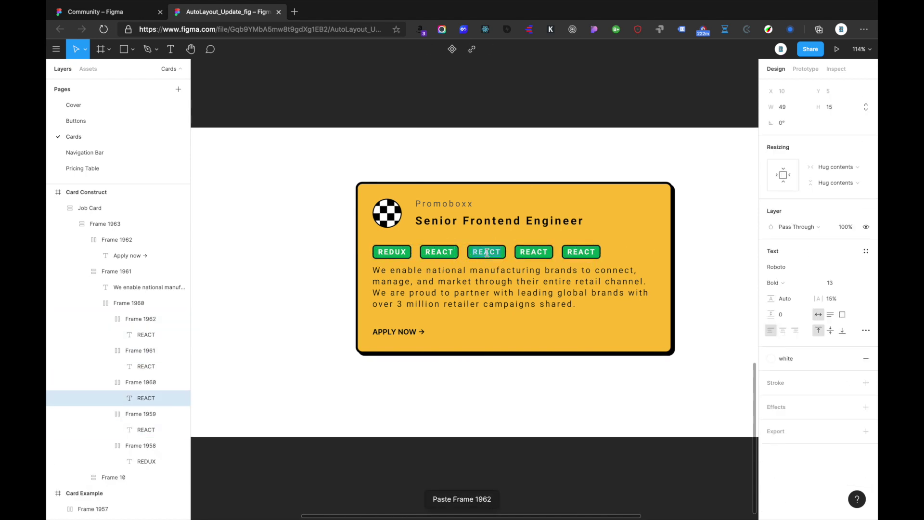
{"action": "type", "text": "TYPESCRIPT"}
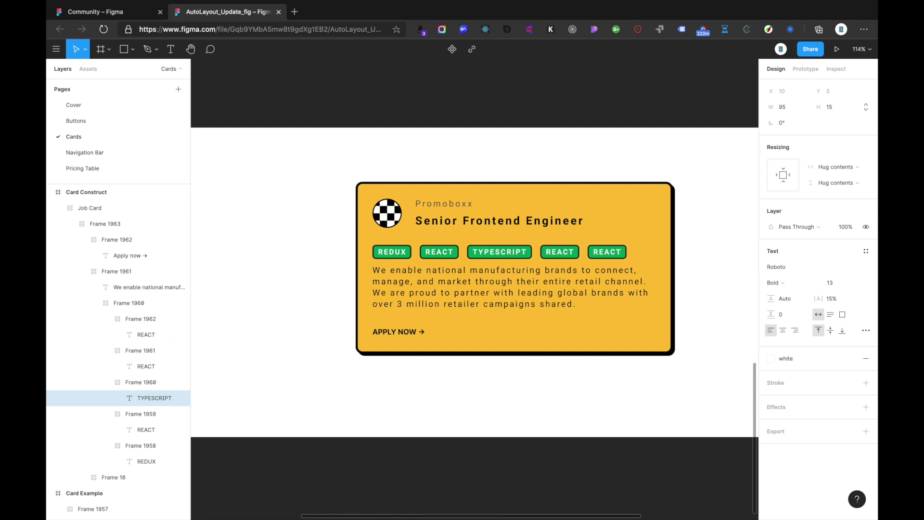
{"action": "left_click", "coordinate": [560, 254]}
{"action": "key", "text": "Return"}
{"action": "type", "text": "ES&"}
{"action": "key", "text": "BackSpace"}
{"action": "type", "text": "7"}
{"action": "key", "text": "Escape"}
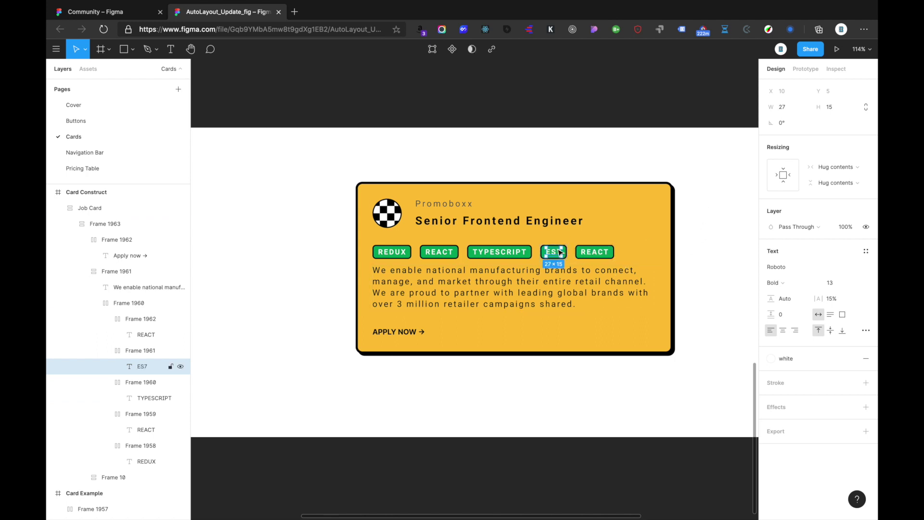
Delete the extra REACT tag at the end of the row and narrow the Job Card to a width of about 448
{"action": "left_click", "coordinate": [595, 253]}
{"action": "key", "text": "Delete"}
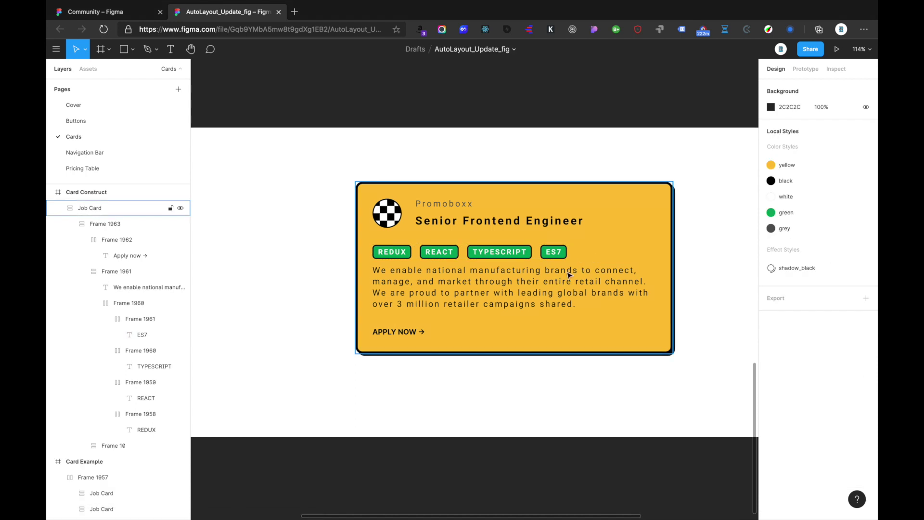
{"action": "left_click", "coordinate": [627, 240]}
{"action": "left_click_drag", "start_coordinate": [673, 250], "coordinate": [608, 255]}
{"action": "left_click", "coordinate": [627, 256]}
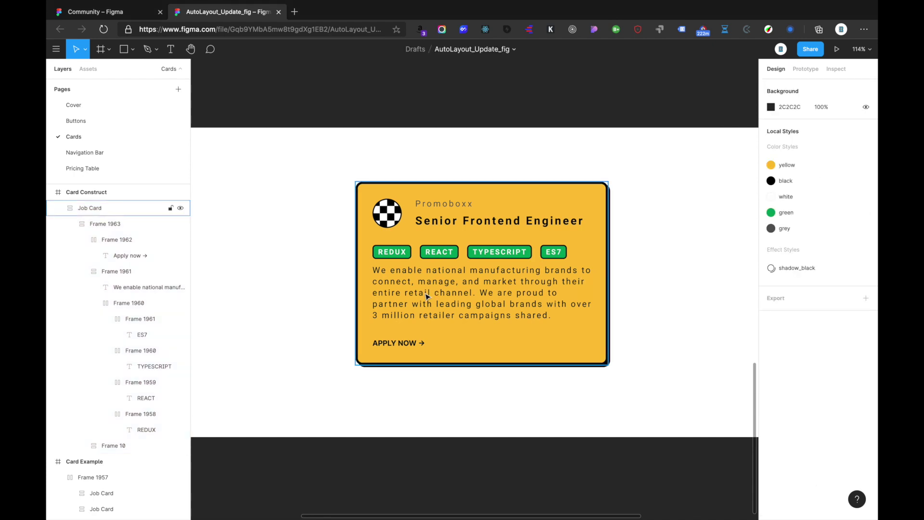
Examine the finished job cards in the Card Example frame and compare them with the card in Card Construct
{"action": "scroll", "coordinate": [452, 298], "scroll_direction": "down", "scroll_amount": 5}
{"action": "scroll", "coordinate": [454, 299], "scroll_direction": "up", "scroll_amount": 5}
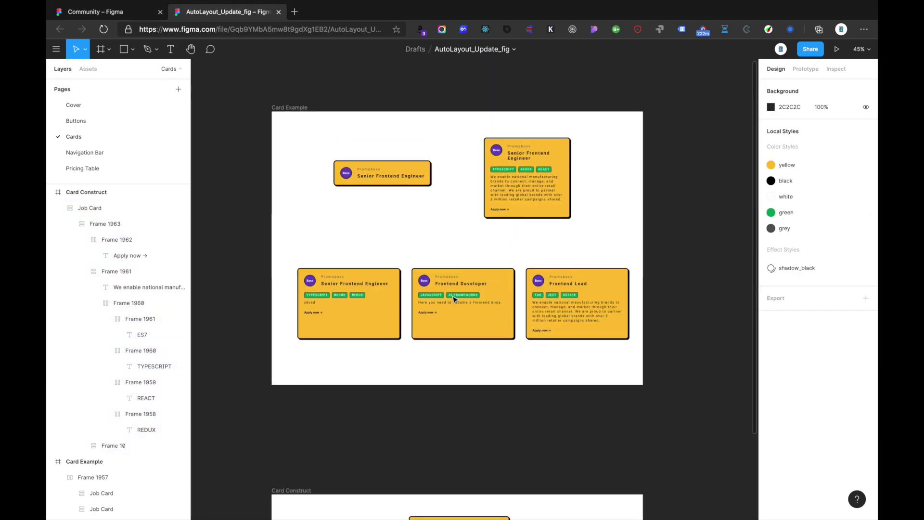
{"action": "scroll", "coordinate": [390, 273], "scroll_direction": "up", "scroll_amount": 3}
{"action": "scroll", "coordinate": [350, 323], "scroll_direction": "down", "scroll_amount": 3}
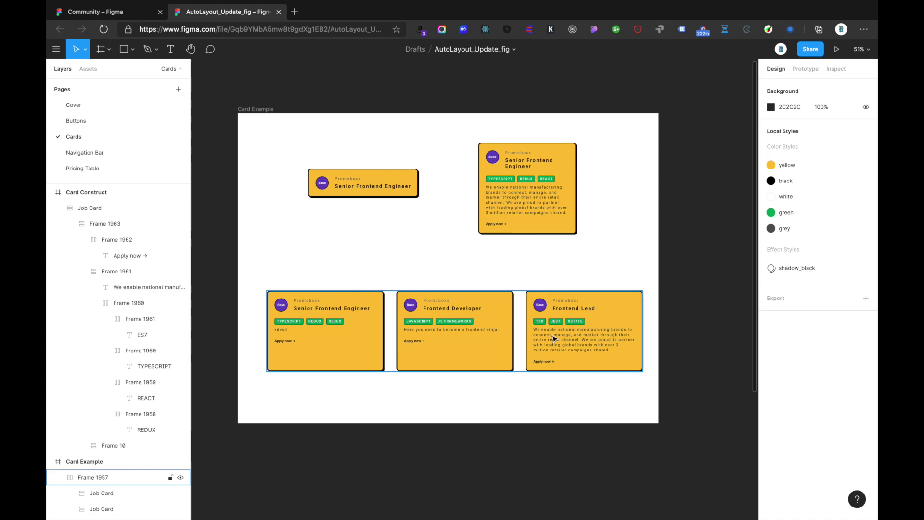
{"action": "scroll", "coordinate": [398, 335], "scroll_direction": "up", "scroll_amount": 5}
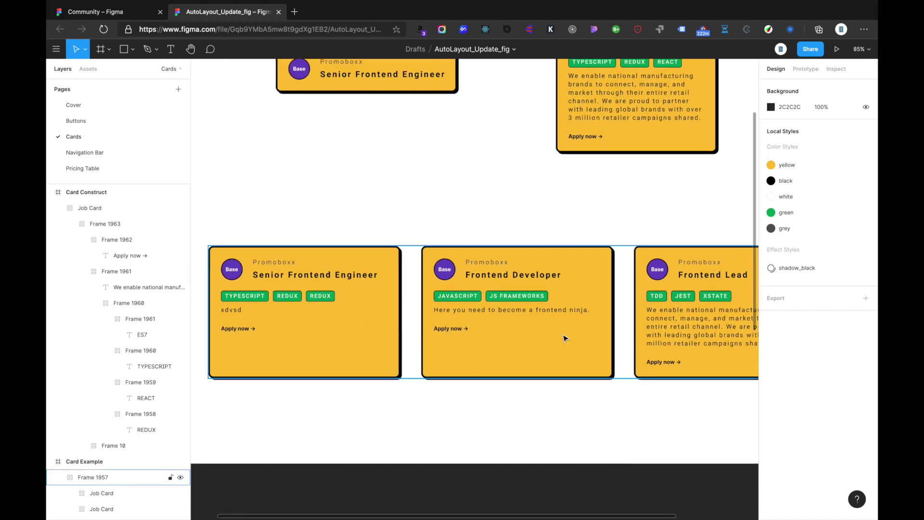
{"action": "scroll", "coordinate": [565, 336], "scroll_direction": "right", "scroll_amount": 3}
{"action": "scroll", "coordinate": [558, 316], "scroll_direction": "down", "scroll_amount": 5}
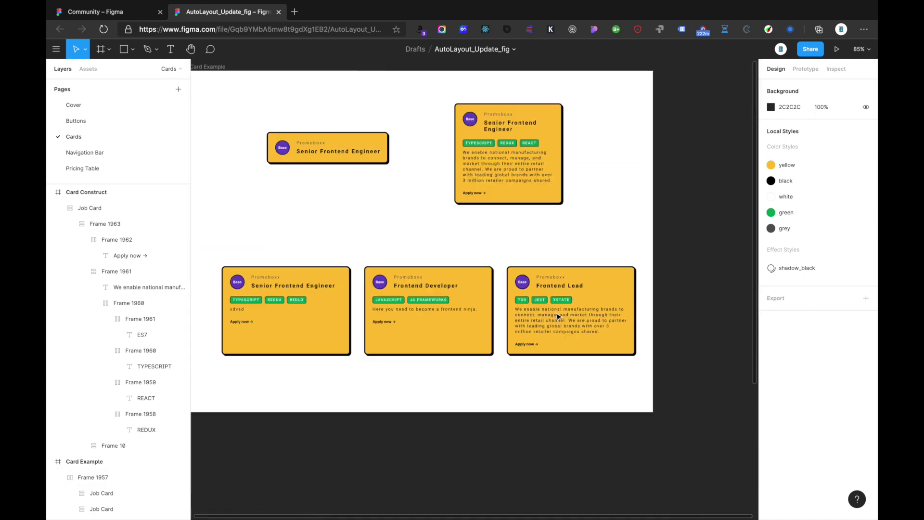
{"action": "scroll", "coordinate": [443, 291], "scroll_direction": "down", "scroll_amount": 3}
{"action": "scroll", "coordinate": [441, 288], "scroll_direction": "up", "scroll_amount": 3}
{"action": "scroll", "coordinate": [441, 287], "scroll_direction": "down", "scroll_amount": 3}
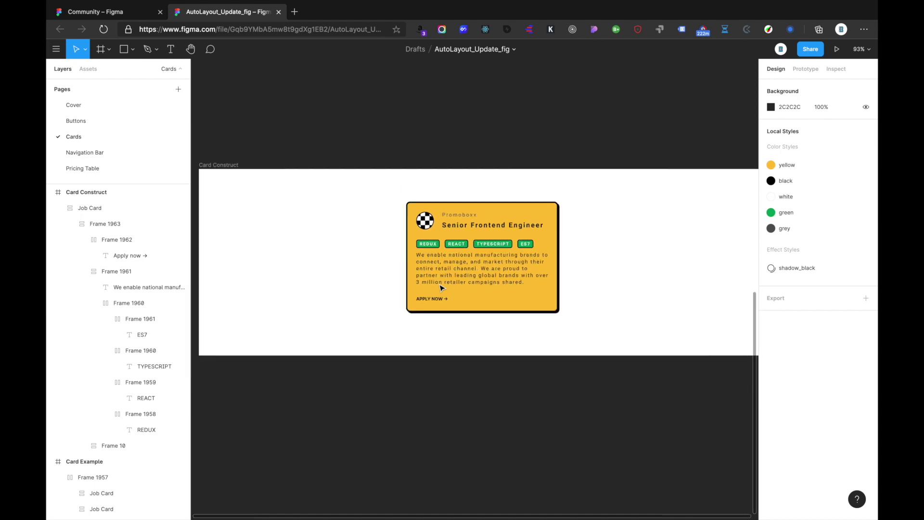
Duplicate the Job Card twice in a row with gaps of 60 and center the three cards in the Card Construct frame
{"action": "left_click_drag", "start_coordinate": [497, 308], "coordinate": [578, 325]}
{"action": "scroll", "coordinate": [343, 308], "scroll_direction": "down", "scroll_amount": 2}
{"action": "left_click", "coordinate": [467, 321], "text": "shift"}
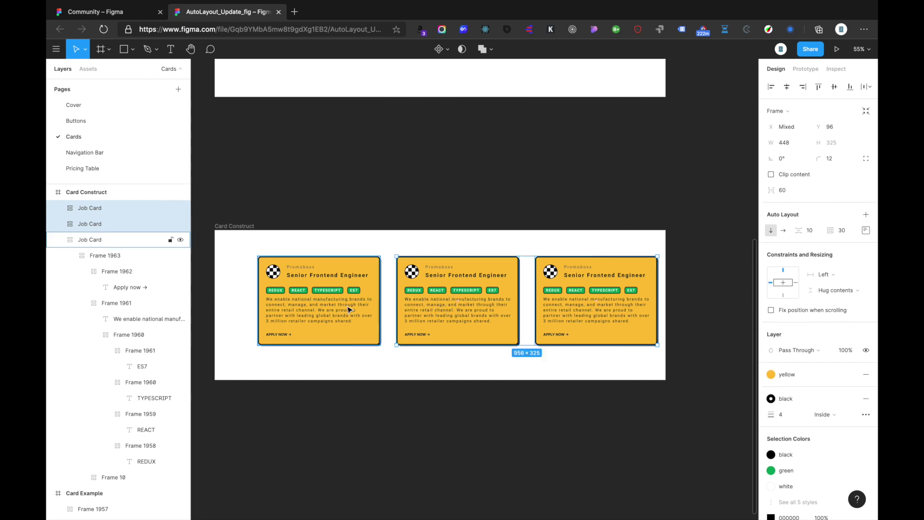
{"action": "key", "text": "ctrl+g"}
{"action": "left_click", "coordinate": [786, 87]}
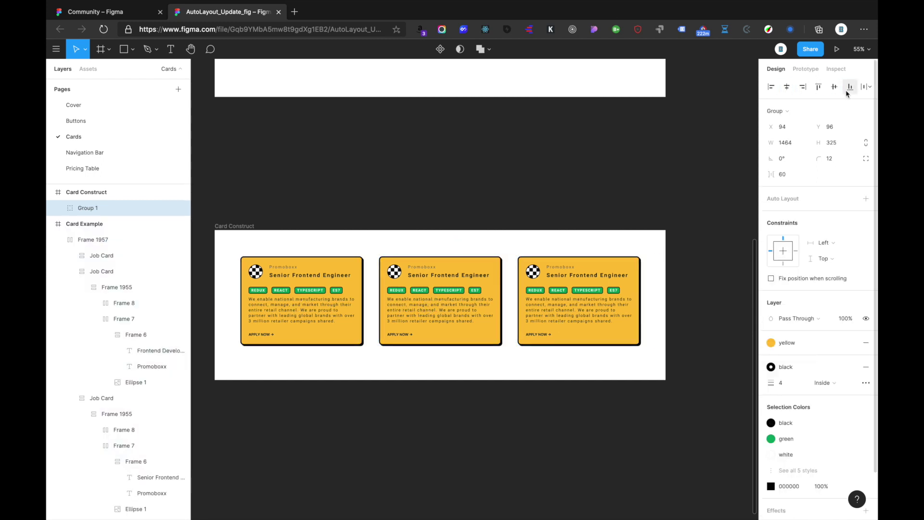
{"action": "left_click", "coordinate": [834, 87]}
{"action": "key", "text": "ctrl+shift+g"}
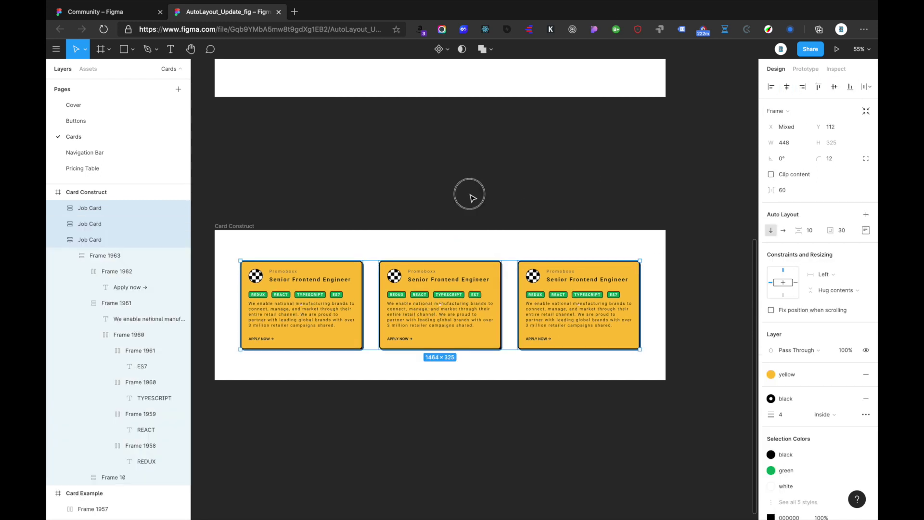
{"action": "left_click", "coordinate": [469, 195]}
Replace the first card's description with the placeholder text "sdvsdvsdvsd"
{"action": "left_click", "coordinate": [296, 327]}
{"action": "left_click", "coordinate": [414, 318]}
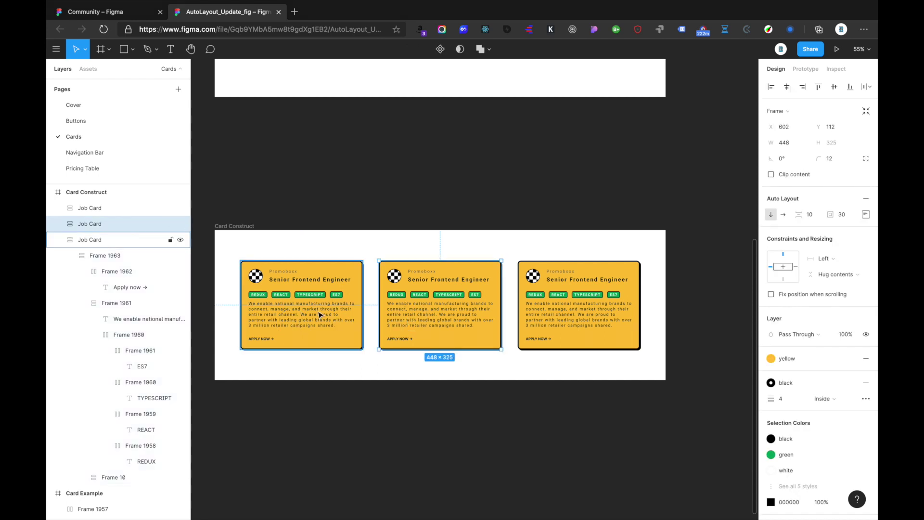
{"action": "double_click", "coordinate": [306, 315]}
{"action": "double_click", "coordinate": [306, 315]}
{"action": "type", "text": "sdvsdvsdvsd"}
{"action": "left_click", "coordinate": [399, 239]}
Replace the middle card's description with the placeholder text "sdvsd"
{"action": "double_click", "coordinate": [428, 318]}
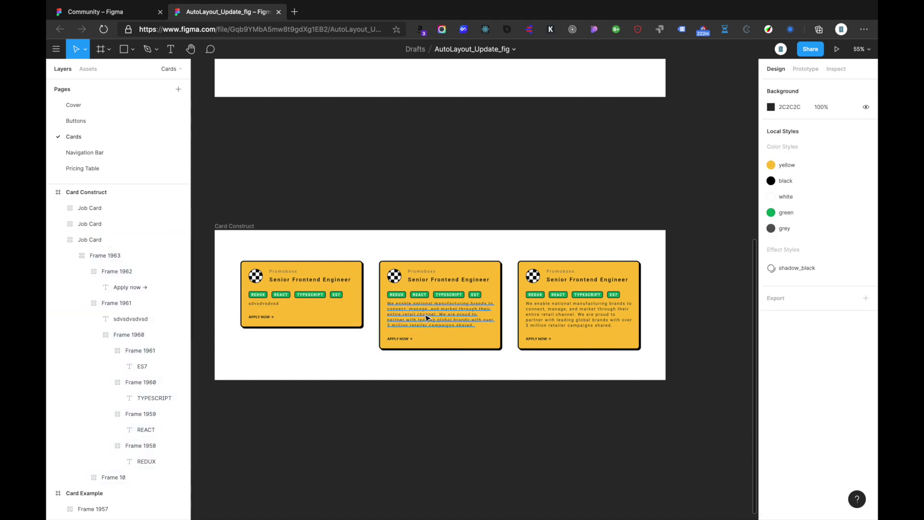
{"action": "double_click", "coordinate": [430, 320]}
{"action": "type", "text": "sdvsd"}
{"action": "left_click", "coordinate": [516, 228]}
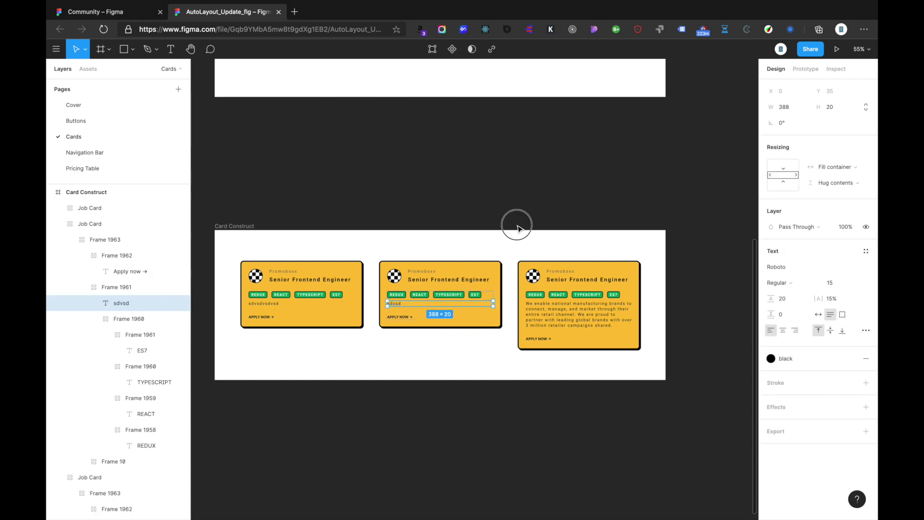
Shorten the third card's description so that it ends after "entire retail channel. We"
{"action": "left_click", "coordinate": [575, 316]}
{"action": "double_click", "coordinate": [575, 317]}
{"action": "left_click_drag", "start_coordinate": [586, 314], "coordinate": [640, 339]}
{"action": "key", "text": "BackSpace"}
{"action": "key", "text": "Escape"}
{"action": "left_click", "coordinate": [511, 374]}
{"action": "left_click", "coordinate": [554, 332]}
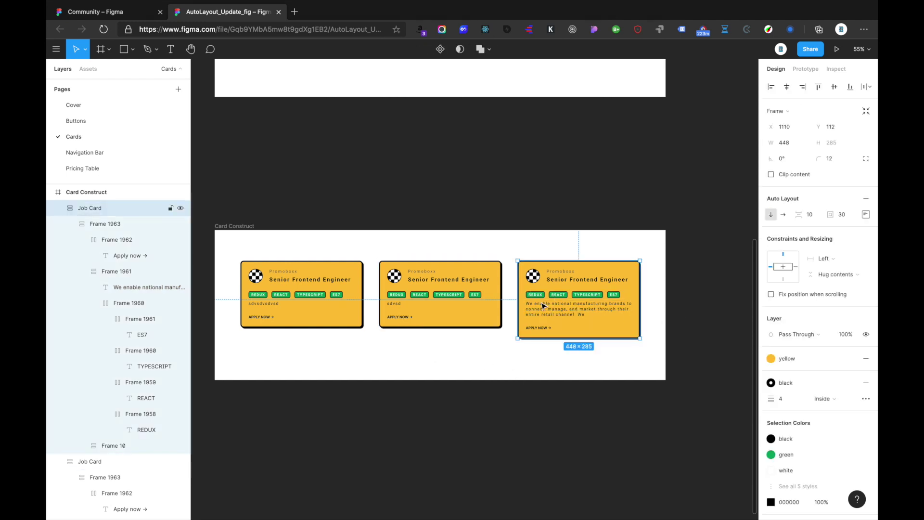
Examine how the heights of the three job cards compare, with the interface hidden and the cards enlarged
{"action": "left_click", "coordinate": [472, 299]}
{"action": "left_click", "coordinate": [454, 216]}
{"action": "left_click", "coordinate": [300, 305]}
{"action": "left_click", "coordinate": [449, 299], "text": "shift"}
{"action": "left_click", "coordinate": [592, 309], "text": "shift"}
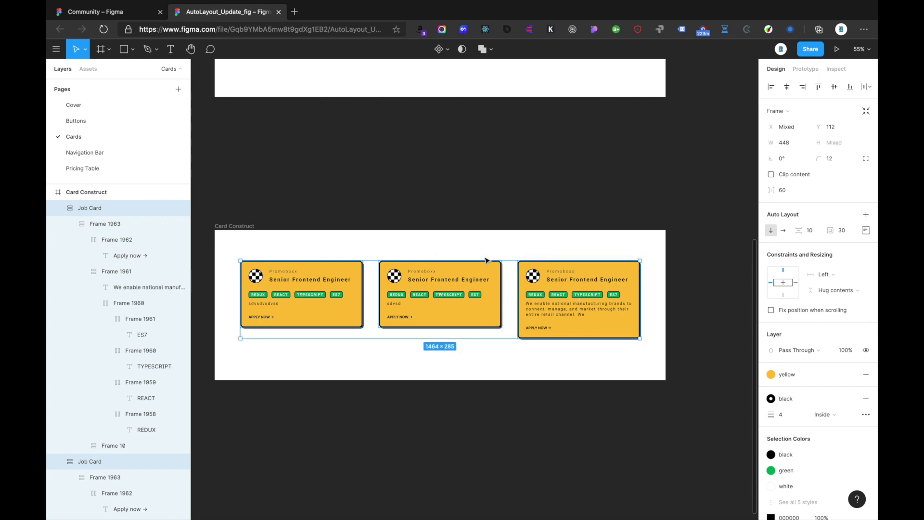
{"action": "key", "text": "ctrl+backslash"}
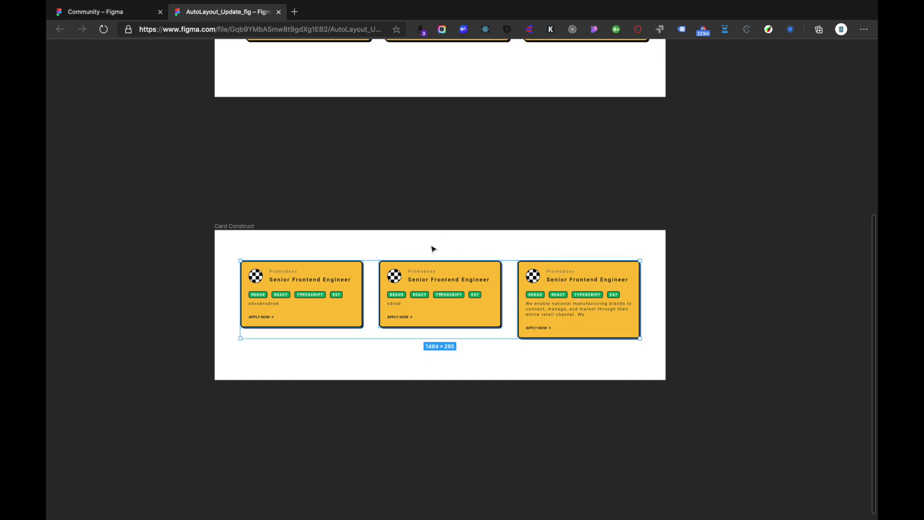
{"action": "key", "text": "shift+2"}
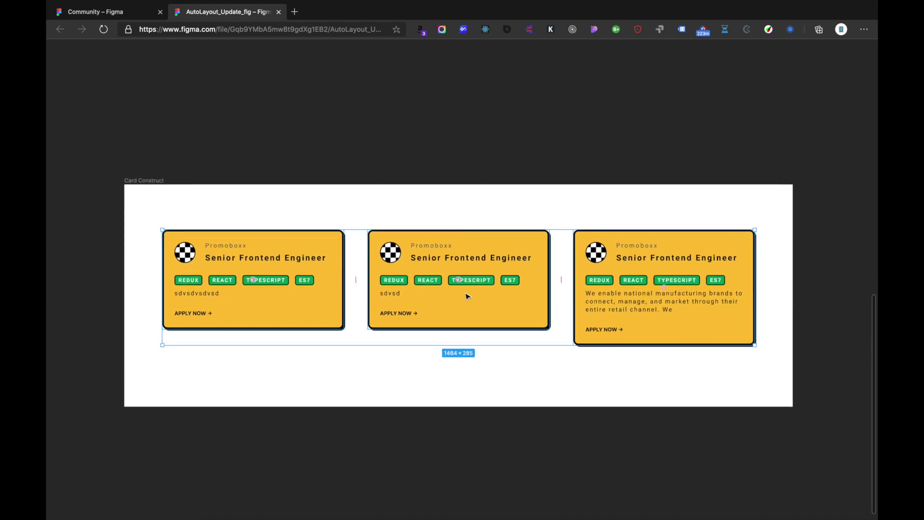
{"action": "key", "text": "ctrl+backslash"}
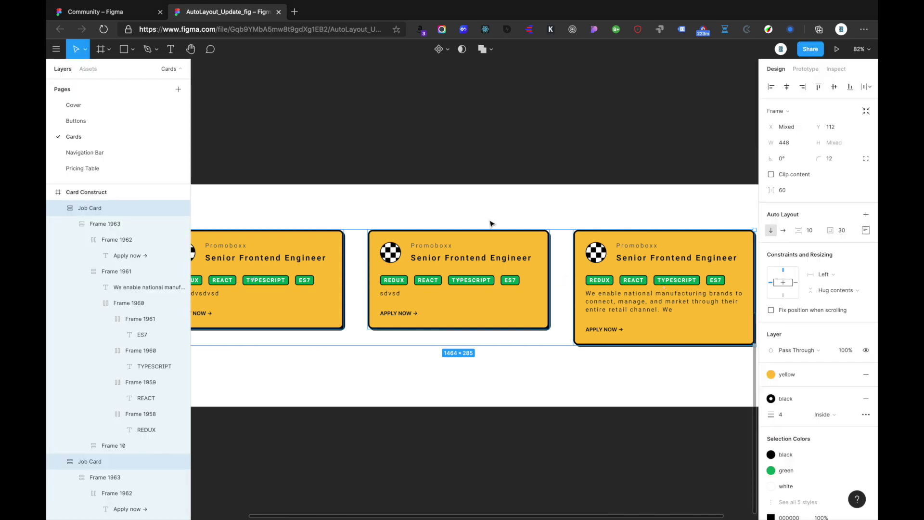
{"action": "scroll", "coordinate": [478, 206], "scroll_direction": "down", "scroll_amount": 3}
{"action": "scroll", "coordinate": [478, 206], "scroll_direction": "up", "scroll_amount": 1}
{"action": "left_click", "coordinate": [466, 206]}
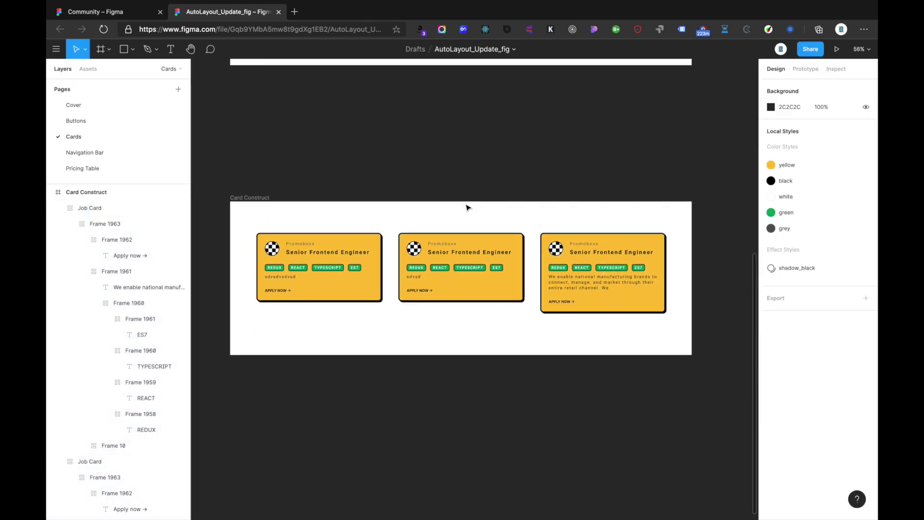
Combine the three job cards in the Card Construct frame into one horizontal auto layout with spacing of 60
{"action": "left_click", "coordinate": [372, 283]}
{"action": "left_click", "coordinate": [403, 225]}
{"action": "left_click", "coordinate": [318, 252]}
{"action": "left_click", "coordinate": [518, 269], "text": "shift"}
{"action": "left_click", "coordinate": [621, 272], "text": "shift"}
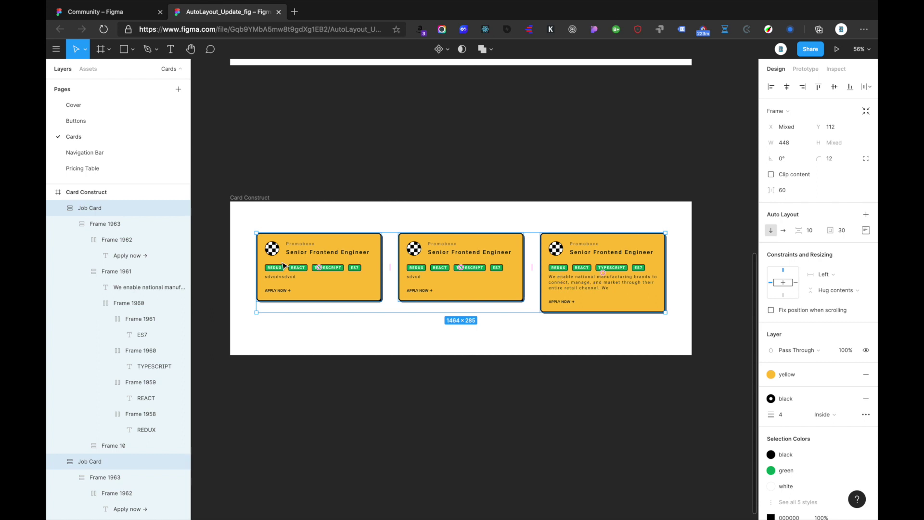
{"action": "key", "text": "shift+a"}
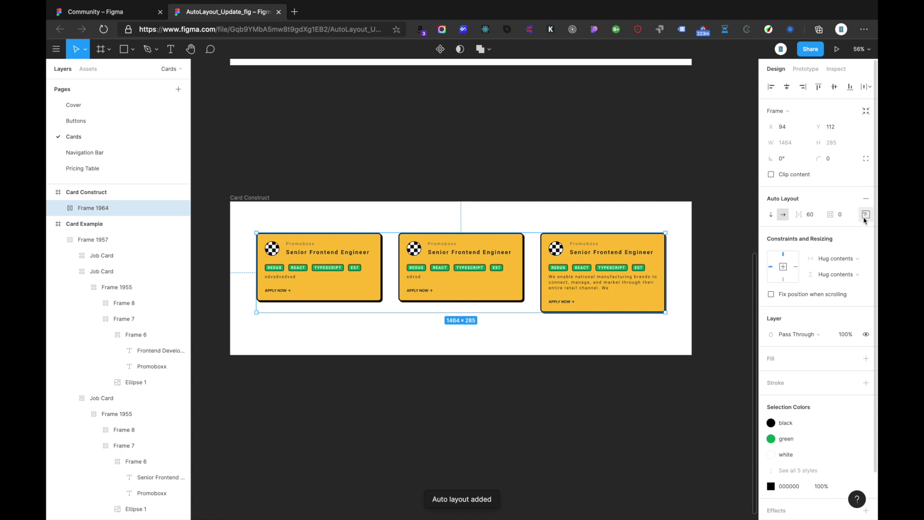
Set the vertical resizing of the first two job cards to Fill container
{"action": "left_click", "coordinate": [508, 297]}
{"action": "left_click", "coordinate": [369, 299], "text": "shift"}
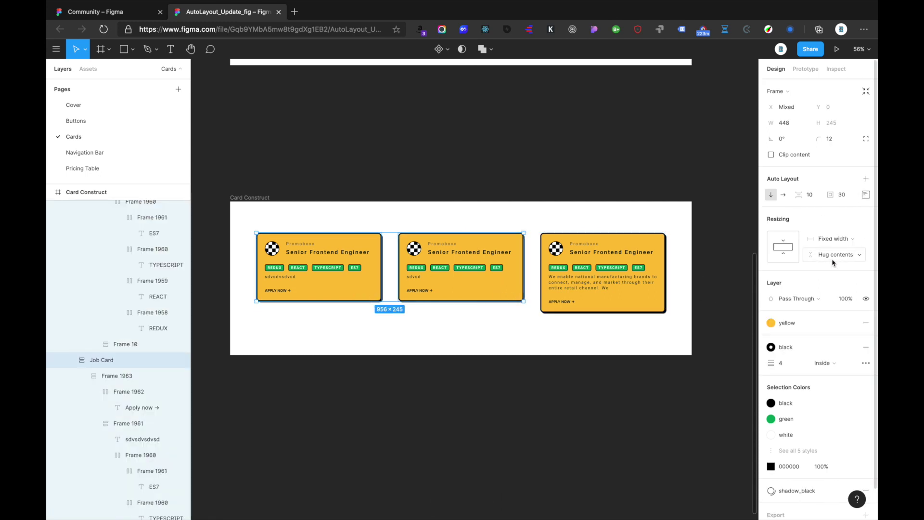
{"action": "left_click", "coordinate": [841, 256]}
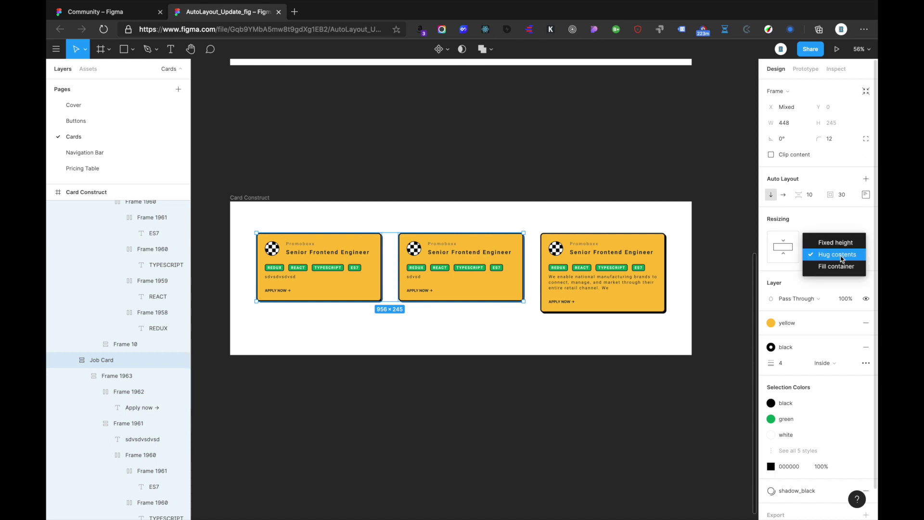
{"action": "left_click", "coordinate": [840, 268]}
{"action": "left_click", "coordinate": [741, 255]}
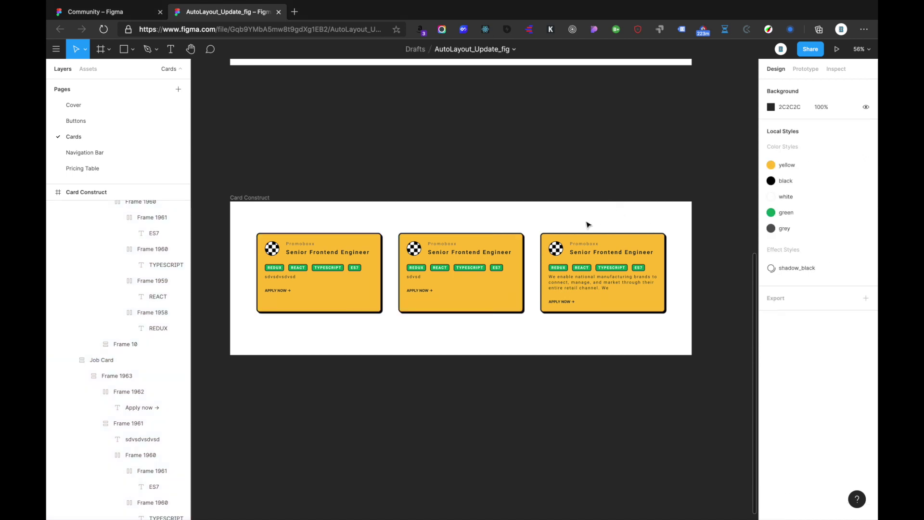
Set the vertical resizing of the third job card to Fill container
{"action": "left_click", "coordinate": [595, 284]}
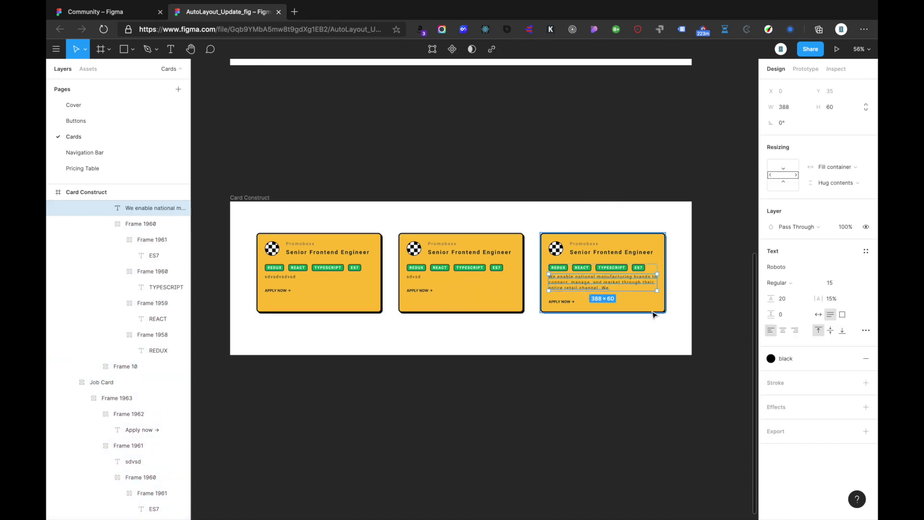
{"action": "left_click", "coordinate": [841, 256]}
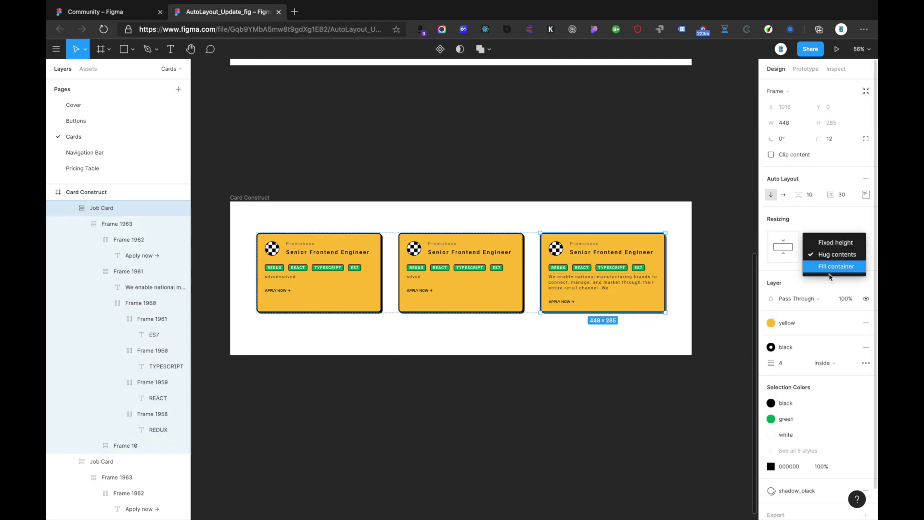
{"action": "left_click", "coordinate": [836, 266]}
{"action": "left_click", "coordinate": [594, 214]}
Replace the third card's description with four lines of placeholder text beginning "sdvsdvsdvsdlv alskdj"
{"action": "double_click", "coordinate": [578, 287]}
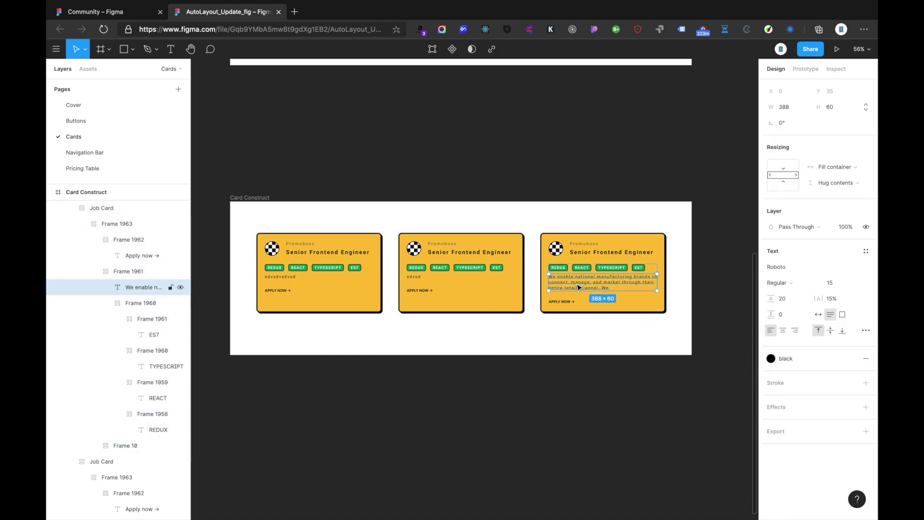
{"action": "type", "text": "sdvsdvsdvsdlv alskdj"}
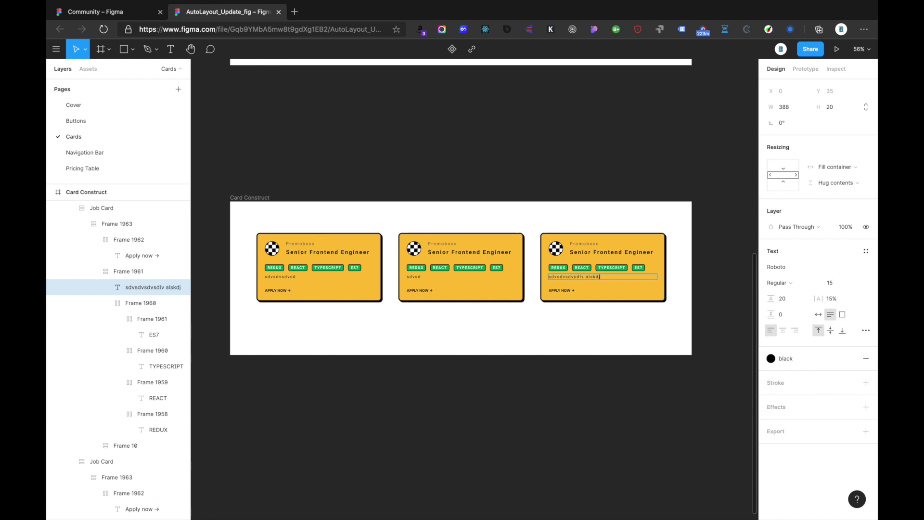
{"action": "type", "text": "fv alkdsjf vkladfj vkajdf kbvja dfkbj alkdfj bkljadf bkjad fkbj adfkjb akdfj bkadjf b"}
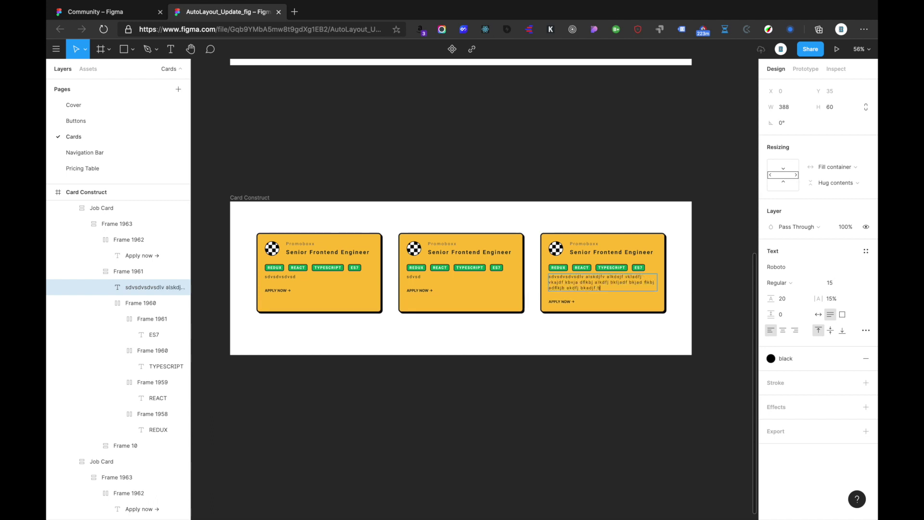
{"action": "type", "text": "kljadf bkljad fkbj adkfjb kladfj bkajd"}
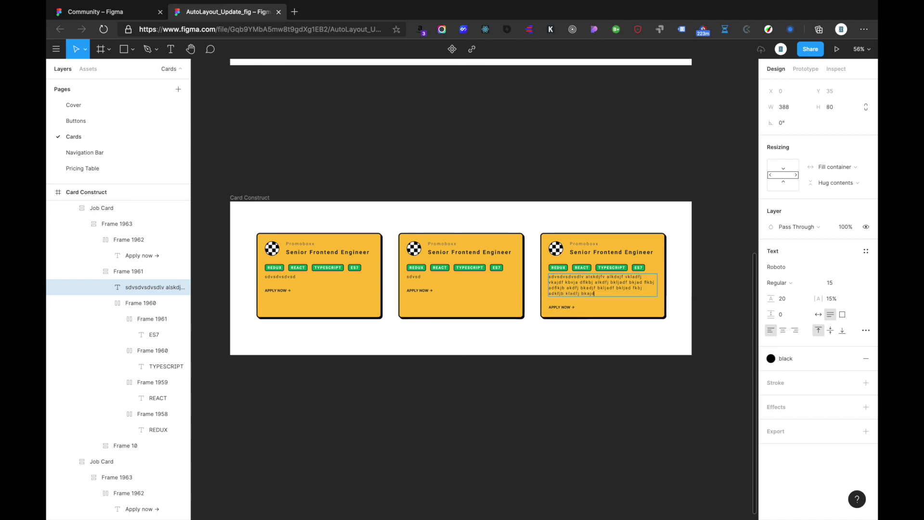
{"action": "key", "text": "Escape"}
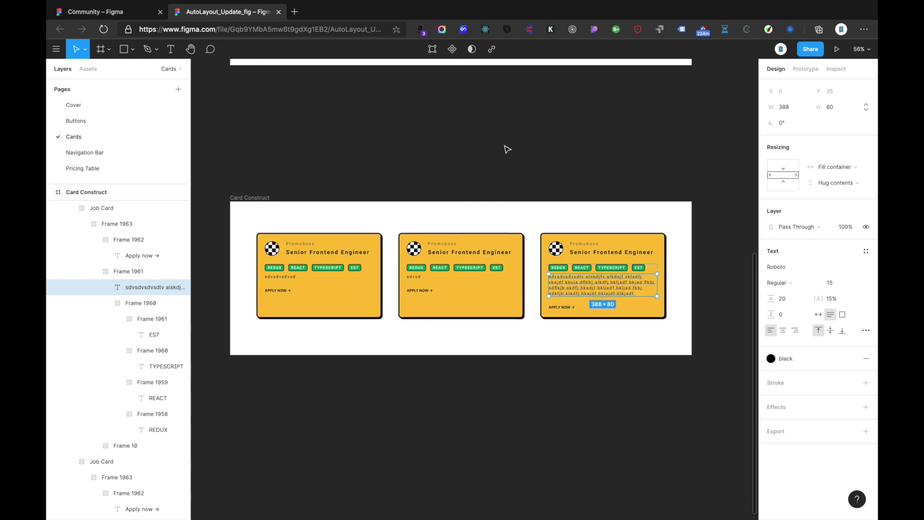
{"action": "left_click", "coordinate": [495, 152]}
Compare the three cards in Card Construct with the finished row of cards in Card Example
{"action": "scroll", "coordinate": [496, 154], "scroll_direction": "up", "scroll_amount": 5}
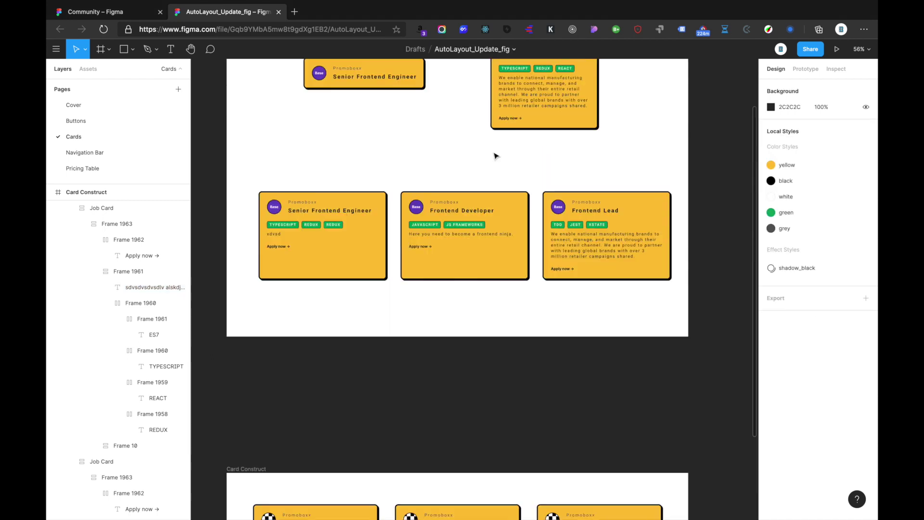
{"action": "left_click", "coordinate": [476, 244]}
{"action": "scroll", "coordinate": [397, 255], "scroll_direction": "down", "scroll_amount": 3}
{"action": "left_click", "coordinate": [522, 232]}
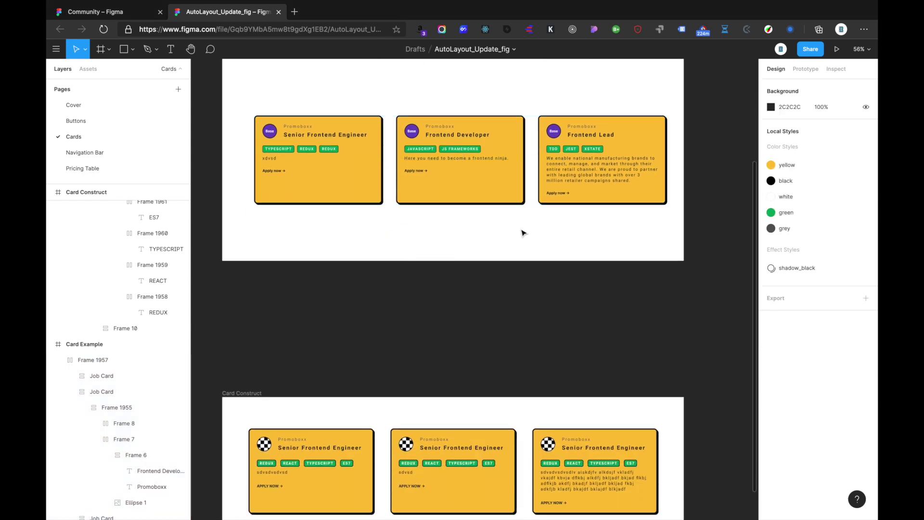
{"action": "scroll", "coordinate": [510, 255], "scroll_direction": "down", "scroll_amount": 10}
{"action": "left_click", "coordinate": [419, 264]}
{"action": "left_click", "coordinate": [315, 259]}
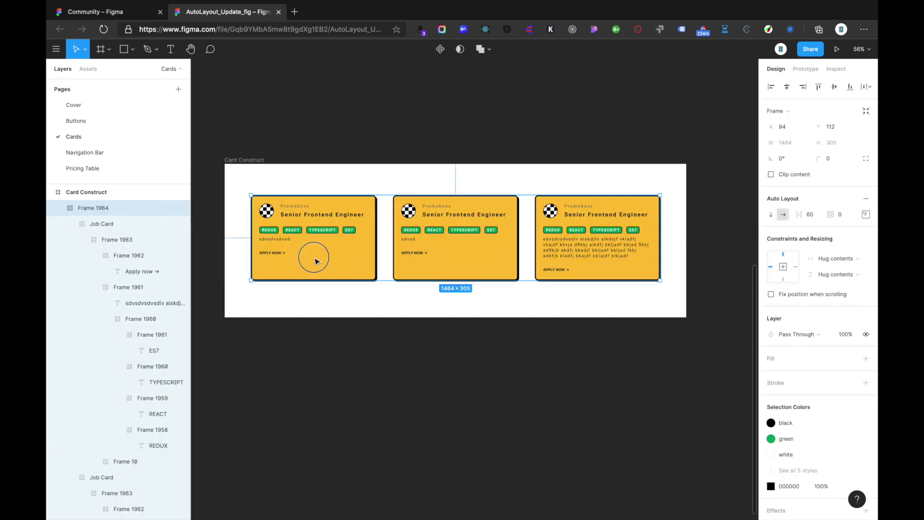
{"action": "left_click", "coordinate": [490, 334]}
{"action": "scroll", "coordinate": [316, 244], "scroll_direction": "up", "scroll_amount": 5}
{"action": "left_click", "coordinate": [390, 254]}
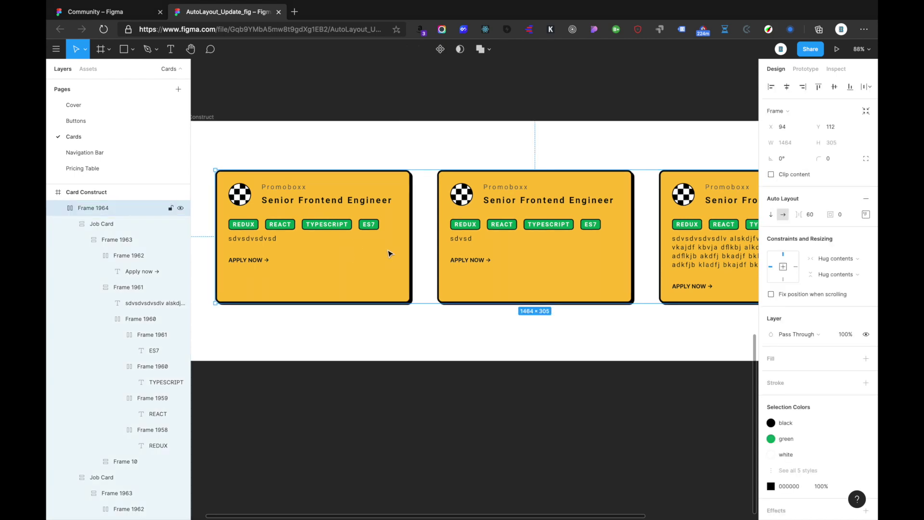
{"action": "scroll", "coordinate": [499, 254], "scroll_direction": "down", "scroll_amount": 4}
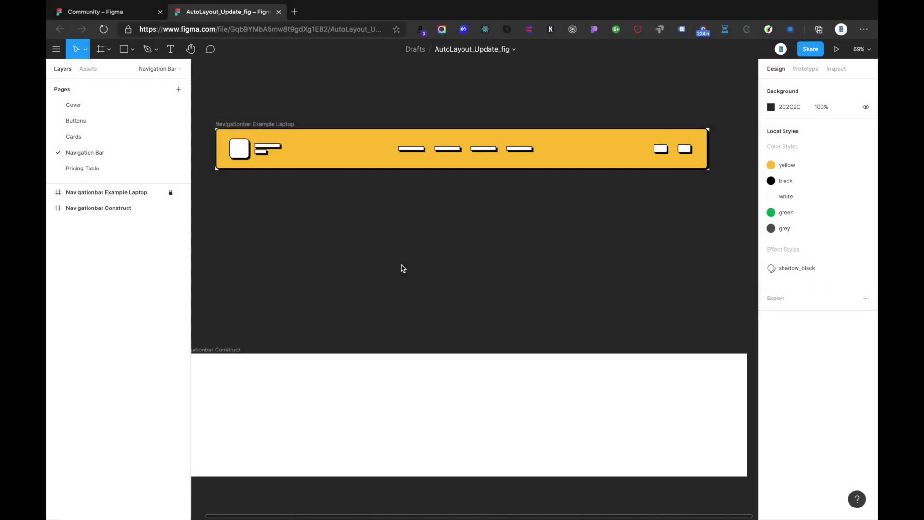
On the Navigation Bar page, draw a rectangle about 121 × 19 in Navigationbar Construct and duplicate it into a row of four with gaps of 43
{"action": "scroll", "coordinate": [403, 268], "scroll_direction": "down", "scroll_amount": 3}
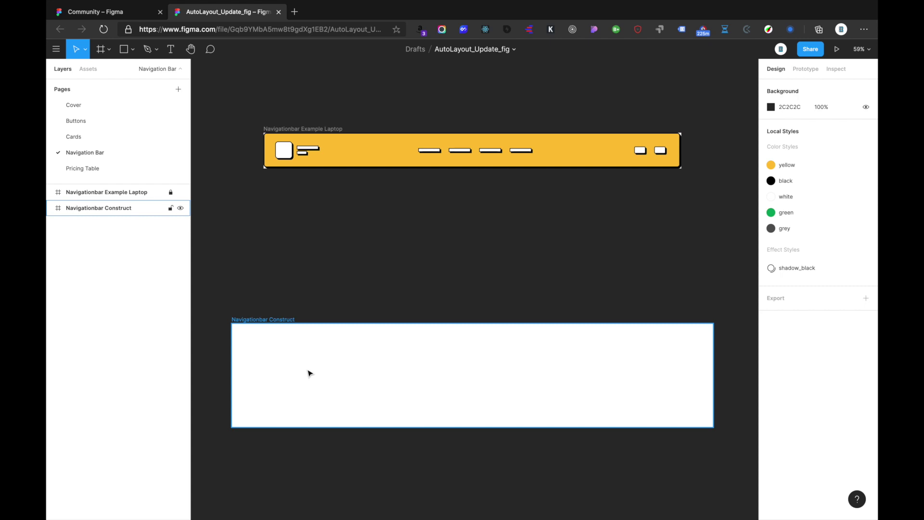
{"action": "key", "text": "r"}
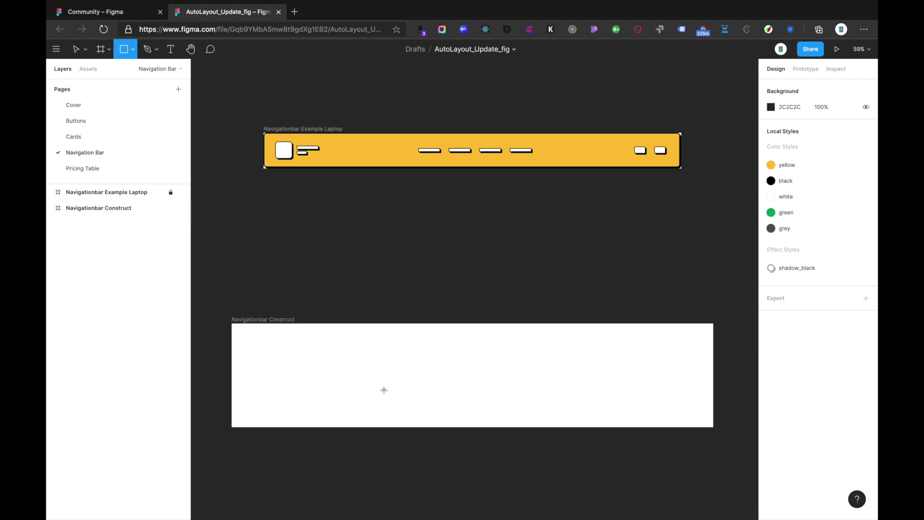
{"action": "mouse_move", "coordinate": [334, 371]}
{"action": "left_mouse_down"}
{"action": "mouse_move", "coordinate": [405, 376]}
{"action": "mouse_move", "coordinate": [398, 376]}
{"action": "left_mouse_up"}
{"action": "key", "text": "ctrl+d"}
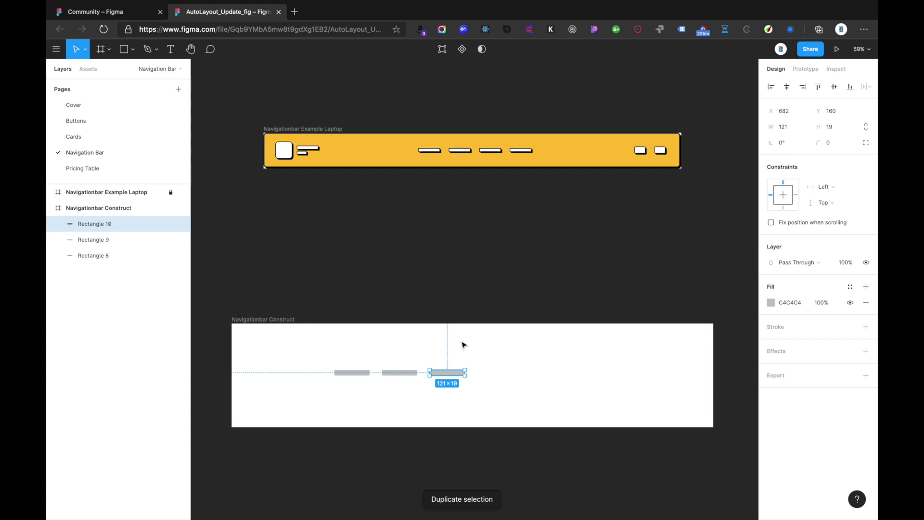
{"action": "key", "text": "ctrl+d"}
Center the row of four rectangles horizontally and vertically in the Navigationbar Construct frame, keeping them ungrouped
{"action": "left_click_drag", "start_coordinate": [553, 331], "coordinate": [318, 411]}
{"action": "key", "text": "ctrl+g"}
{"action": "left_click", "coordinate": [786, 87]}
{"action": "left_click", "coordinate": [834, 86]}
{"action": "key", "text": "ctrl+shift+g"}
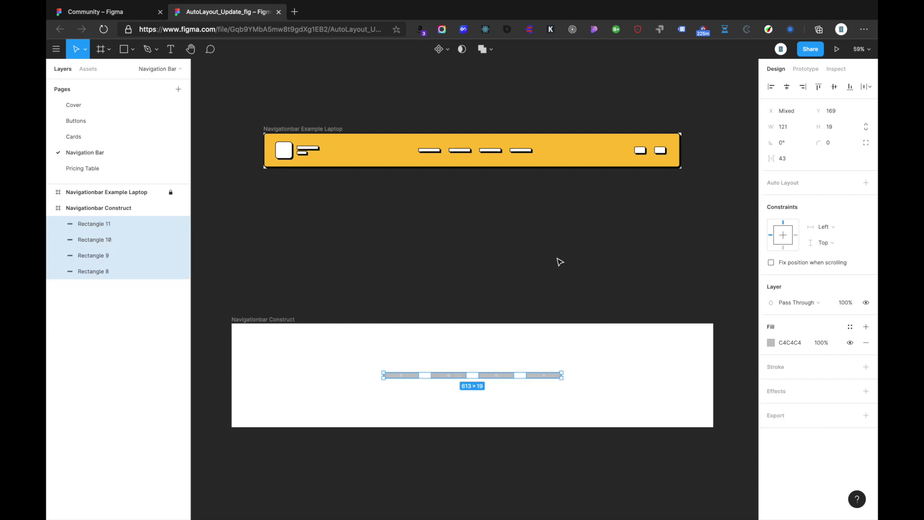
{"action": "left_click", "coordinate": [414, 349]}
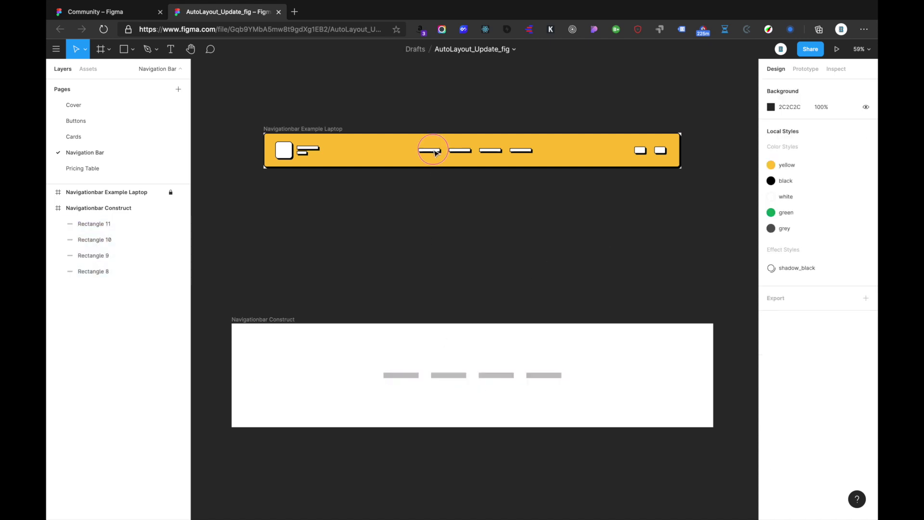
Add an inside stroke with a weight of 2 to all four rectangles
{"action": "left_click", "coordinate": [404, 374]}
{"action": "left_click", "coordinate": [447, 374], "text": "shift"}
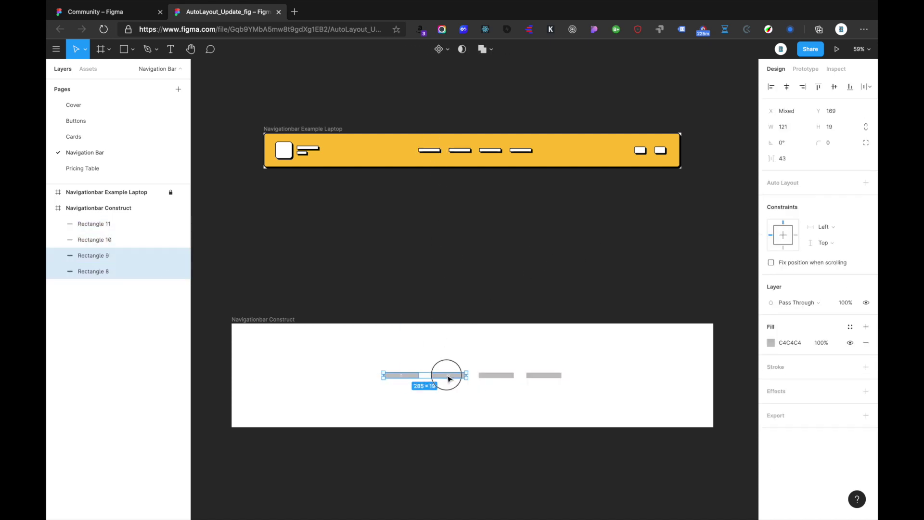
{"action": "left_click", "coordinate": [496, 375], "text": "shift"}
{"action": "left_click", "coordinate": [556, 375], "text": "shift"}
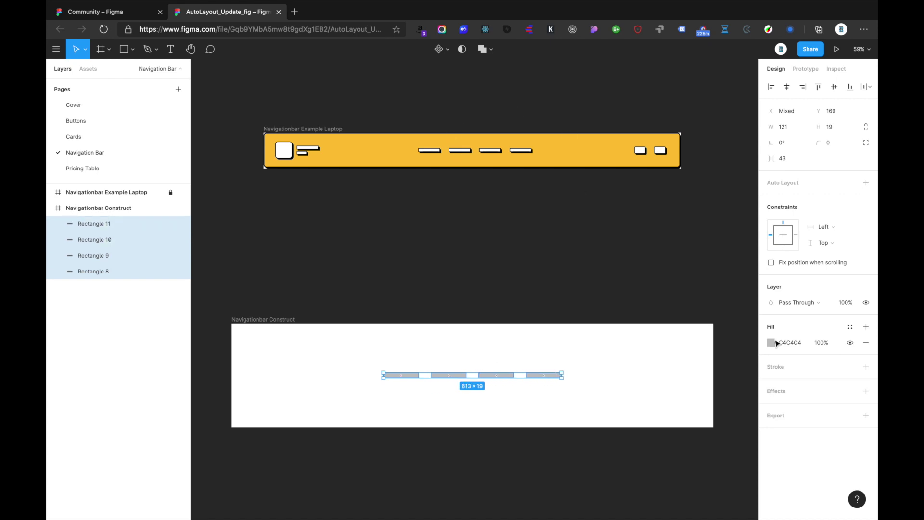
{"action": "left_click", "coordinate": [865, 366]}
{"action": "left_click", "coordinate": [779, 398]}
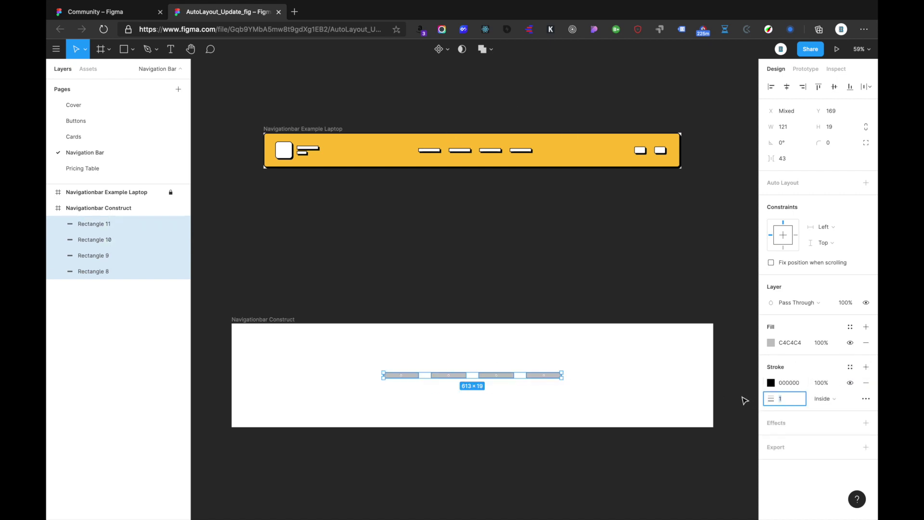
{"action": "type", "text": "2"}
{"action": "key", "text": "Return"}
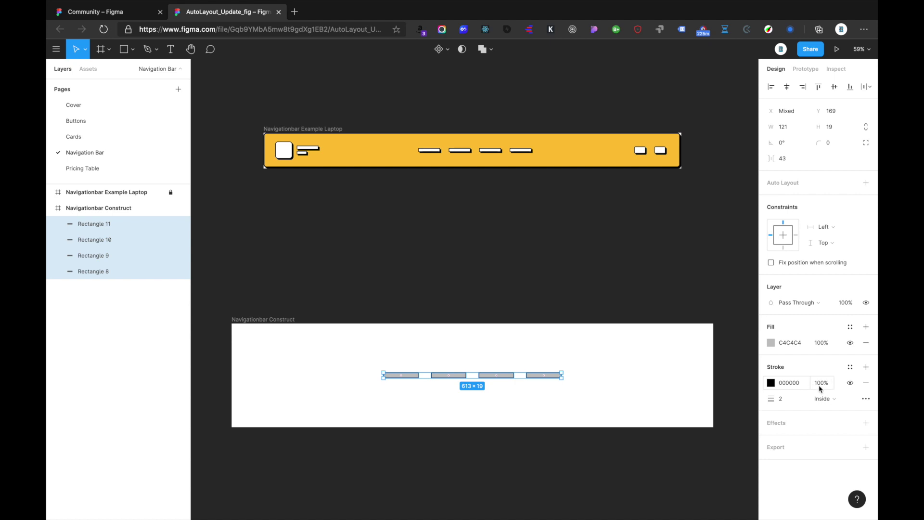
{"action": "left_click", "coordinate": [850, 367]}
{"action": "left_click", "coordinate": [809, 427]}
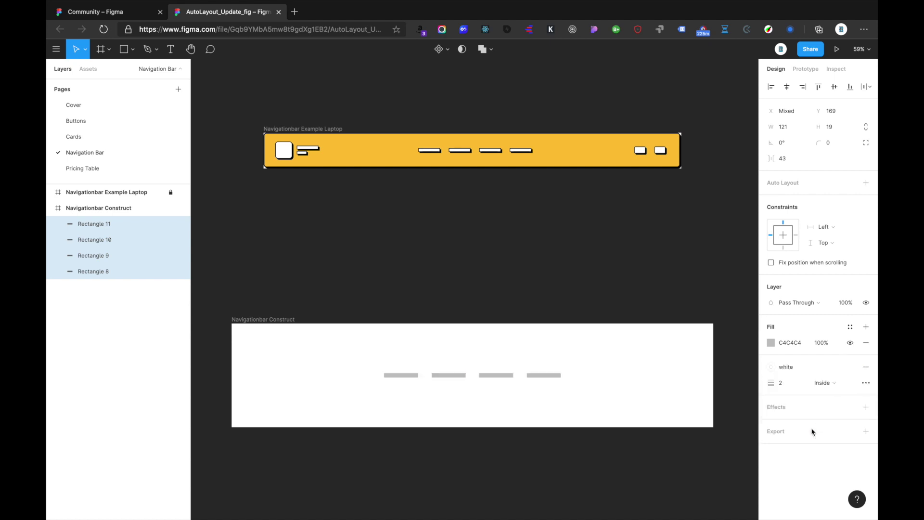
{"action": "key", "text": "ctrl+z"}
Apply the black color style to the stroke and the white color style to the fill of the four rectangles
{"action": "left_click", "coordinate": [850, 368]}
{"action": "left_click", "coordinate": [790, 427]}
{"action": "left_click", "coordinate": [849, 326]}
{"action": "left_click", "coordinate": [809, 393]}
Apply the shadow_black effect style to the four rectangles
{"action": "left_click", "coordinate": [866, 390]}
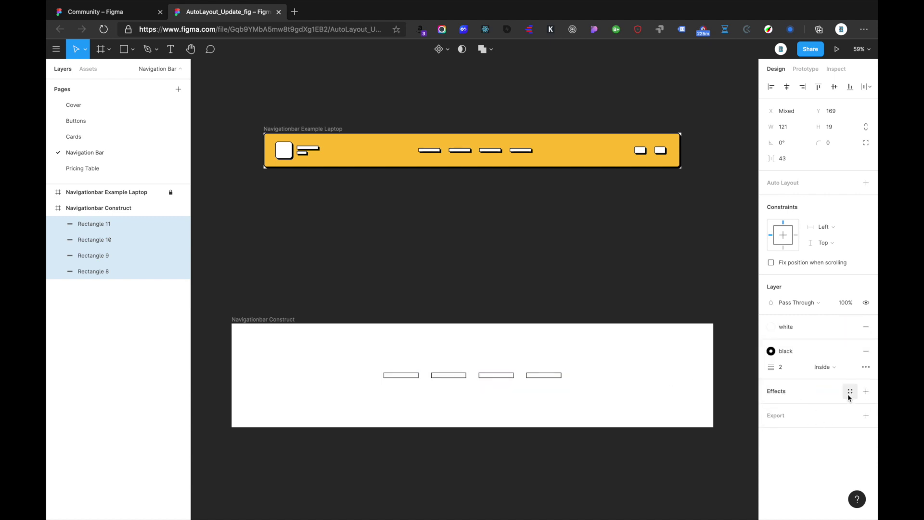
{"action": "left_click", "coordinate": [850, 391]}
{"action": "left_click", "coordinate": [800, 454]}
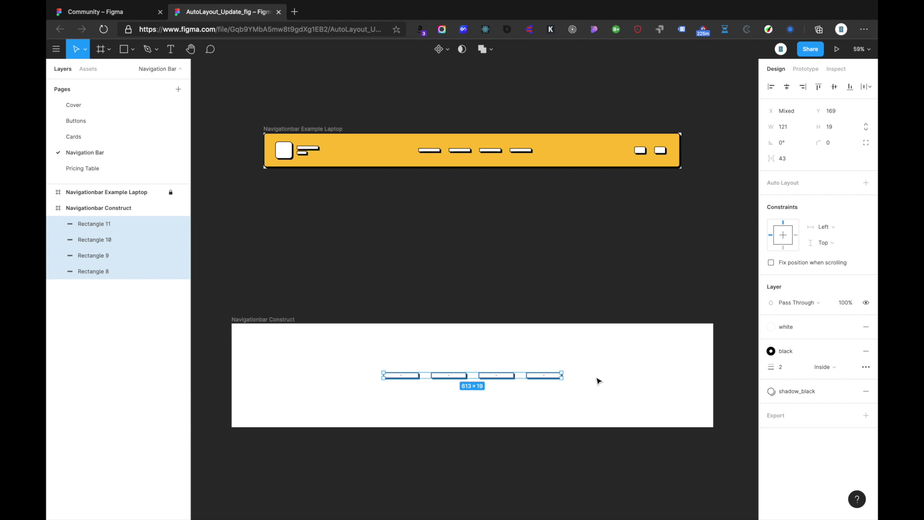
Add horizontal auto layout to the four link rectangles, keeping the spacing of 43, and centre-align the contents
{"action": "key", "text": "shift+a"}
{"action": "left_click", "coordinate": [865, 214]}
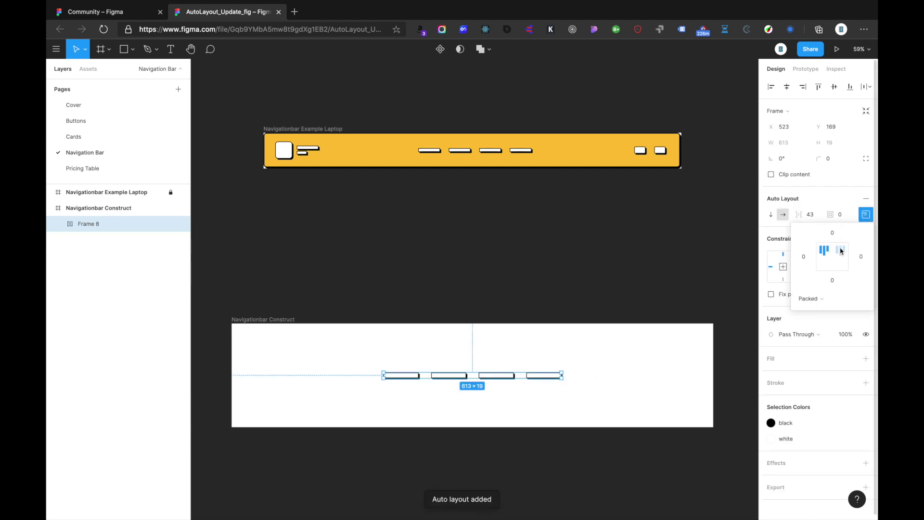
{"action": "left_click", "coordinate": [832, 257]}
{"action": "left_click", "coordinate": [866, 215]}
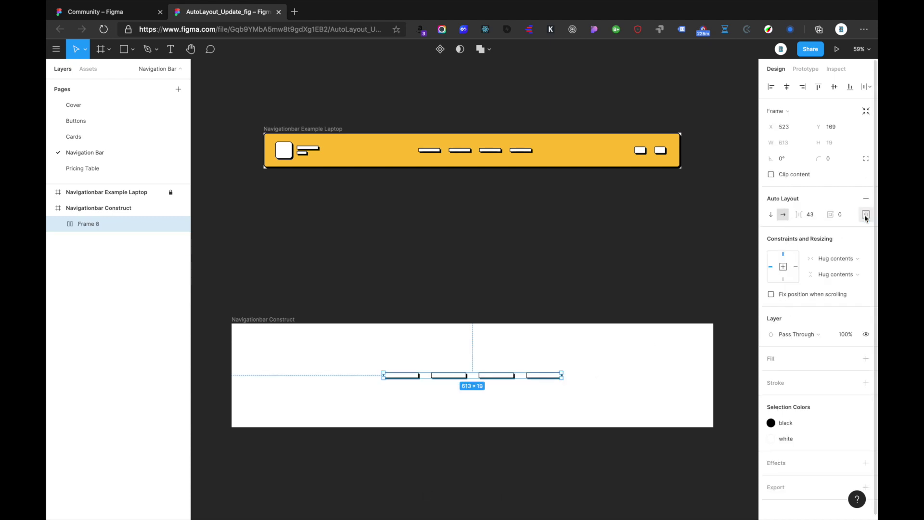
{"action": "left_click", "coordinate": [532, 326]}
{"action": "left_click", "coordinate": [412, 377]}
{"action": "left_click", "coordinate": [343, 366]}
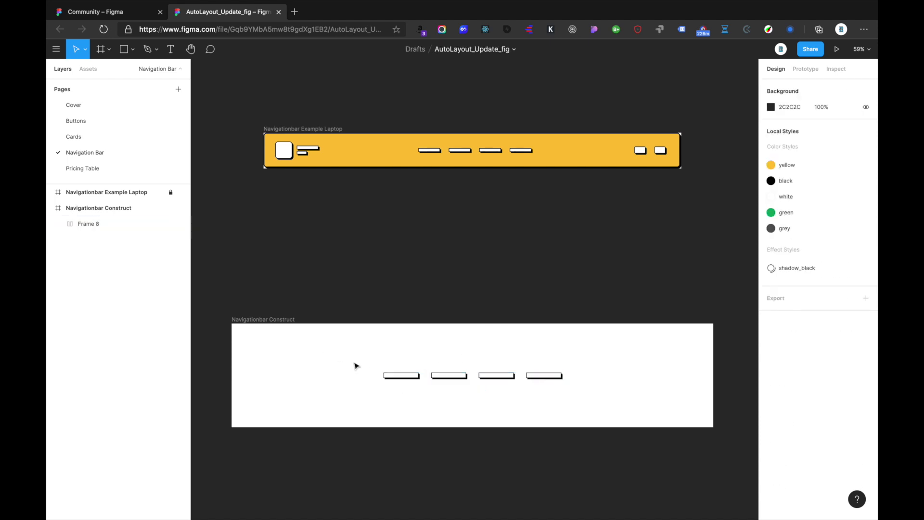
{"action": "left_click", "coordinate": [396, 373]}
{"action": "left_click", "coordinate": [395, 352]}
Draw a logo square of about 89 × 89 near the left end of the Navigationbar Construct frame and round its corners
{"action": "scroll", "coordinate": [291, 144], "scroll_direction": "up", "scroll_amount": 5}
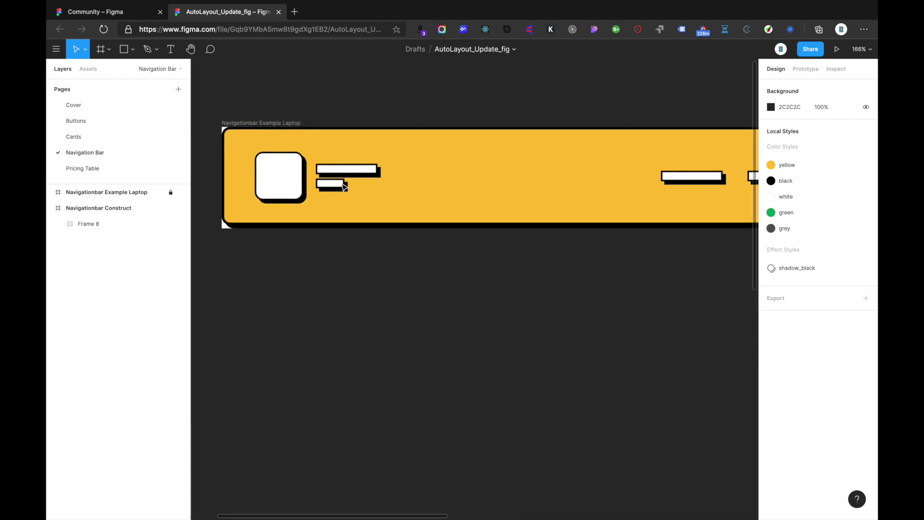
{"action": "scroll", "coordinate": [344, 186], "scroll_direction": "down", "scroll_amount": 4}
{"action": "scroll", "coordinate": [342, 193], "scroll_direction": "down", "scroll_amount": 5}
{"action": "key", "text": "r"}
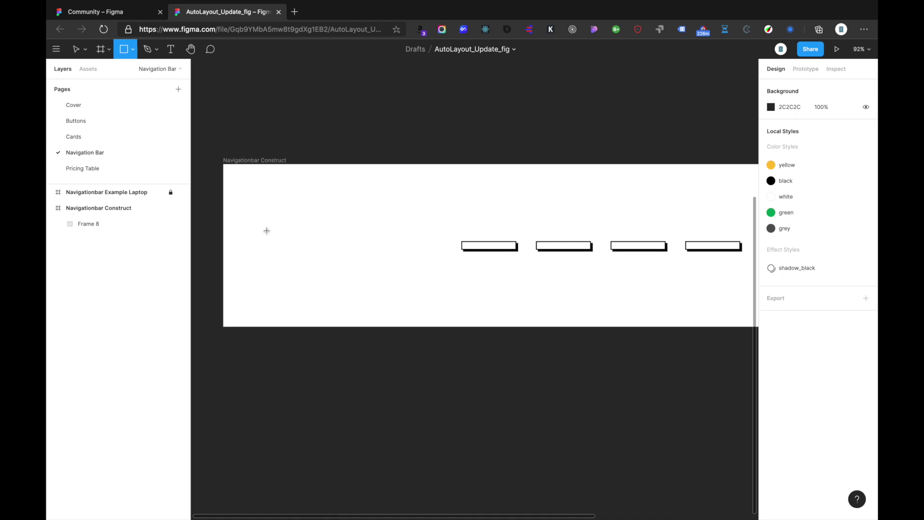
{"action": "left_click_drag", "start_coordinate": [260, 229], "coordinate": [299, 271]}
{"action": "key", "text": "shift+Up"}
{"action": "left_click", "coordinate": [357, 237]}
{"action": "left_click", "coordinate": [299, 243]}
{"action": "left_click", "coordinate": [838, 147]}
{"action": "type", "text": "1"}
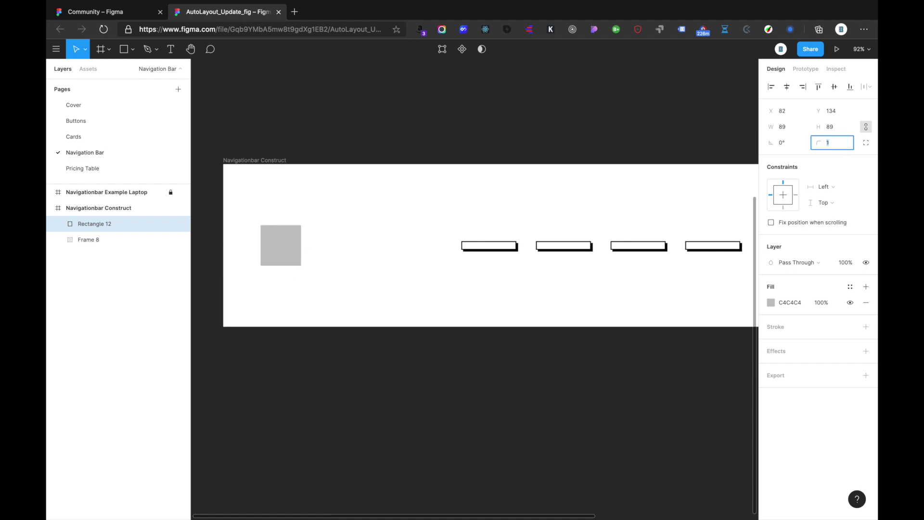
{"action": "key", "text": "Return"}
Draw two left-aligned bars of about 105 × 19 and 75 × 19 beside the logo square, stacked 12 apart
{"action": "left_click", "coordinate": [511, 243]}
{"action": "left_click", "coordinate": [351, 252]}
{"action": "left_click", "coordinate": [290, 262]}
{"action": "key", "text": "r"}
{"action": "left_click_drag", "start_coordinate": [317, 231], "coordinate": [352, 257]}
{"action": "key", "text": "ctrl+shift+Left"}
{"action": "key", "text": "ctrl+shift+Left"}
{"action": "left_click_drag", "start_coordinate": [353, 259], "coordinate": [353, 259]}
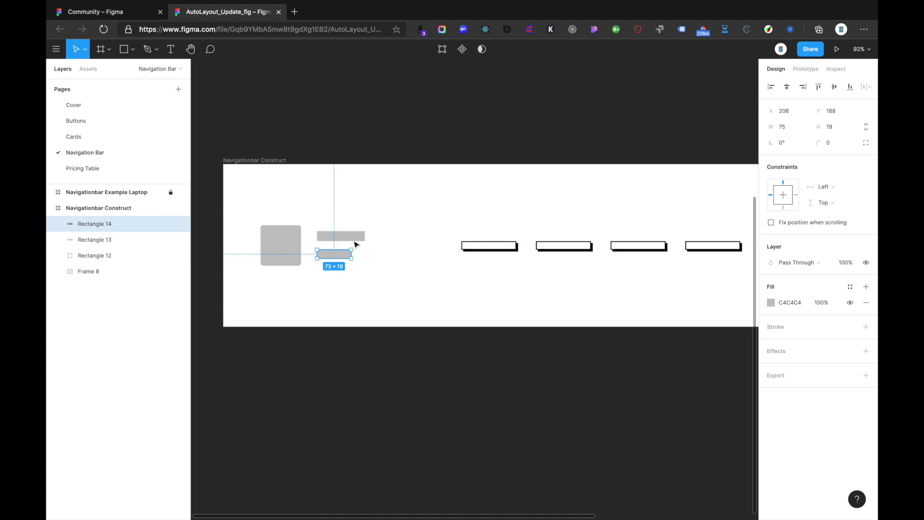
{"action": "left_click", "coordinate": [355, 241]}
{"action": "left_click", "coordinate": [343, 261]}
{"action": "left_click", "coordinate": [340, 254]}
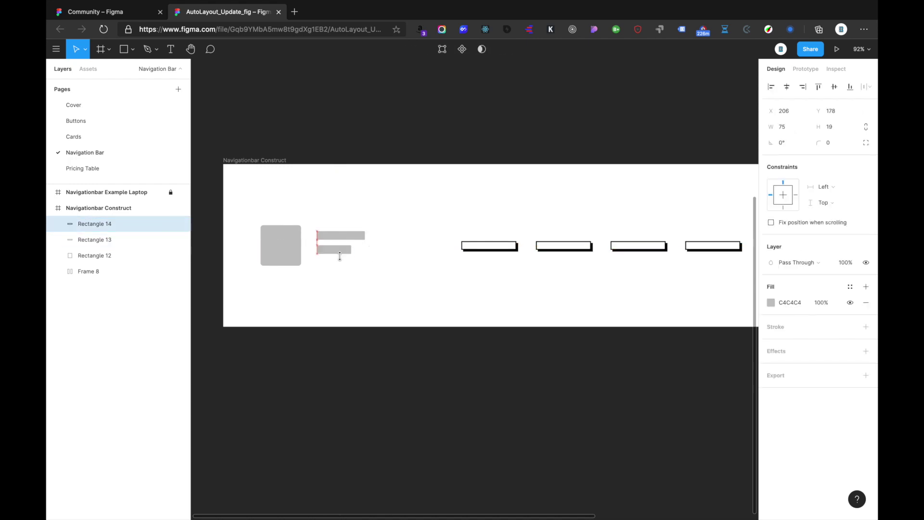
Group the two bars and centre the group vertically on the logo square, 28 to its right
{"action": "left_click", "coordinate": [356, 237], "text": "shift"}
{"action": "key", "text": "ctrl+g"}
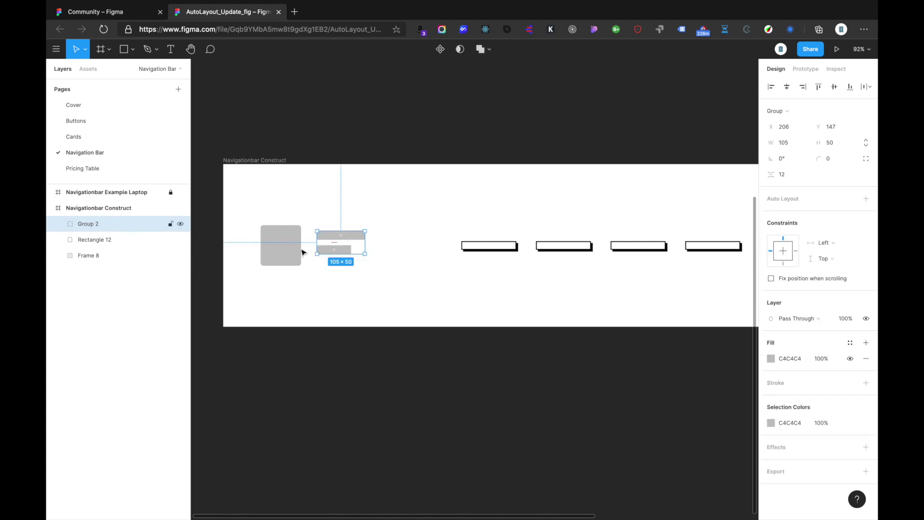
{"action": "left_click", "coordinate": [298, 250], "text": "shift"}
{"action": "left_click", "coordinate": [315, 257]}
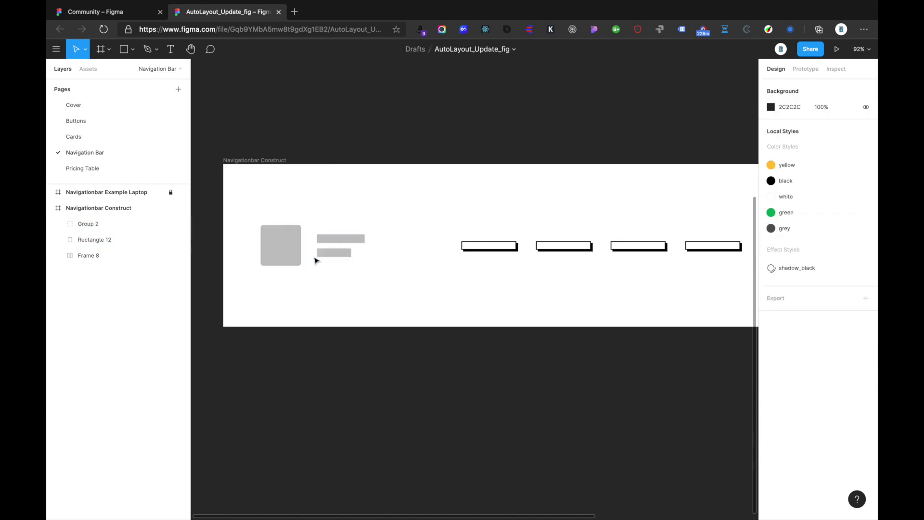
{"action": "left_click_drag", "start_coordinate": [340, 254], "coordinate": [340, 254]}
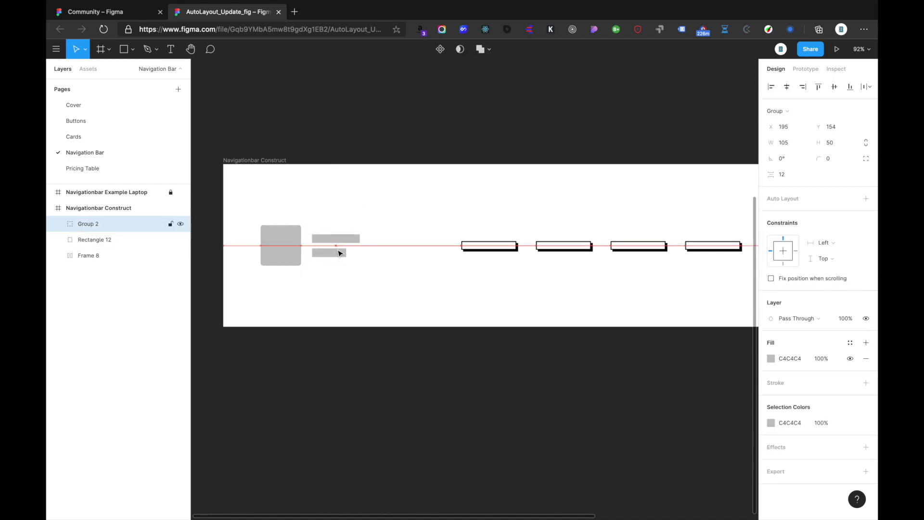
{"action": "left_click", "coordinate": [414, 204]}
{"action": "left_click_drag", "start_coordinate": [339, 249], "coordinate": [338, 248]}
{"action": "left_click", "coordinate": [344, 215]}
Copy the properties of the first link rectangle and paste them onto the logo square and both bars
{"action": "left_click", "coordinate": [274, 249]}
{"action": "left_click", "coordinate": [499, 247]}
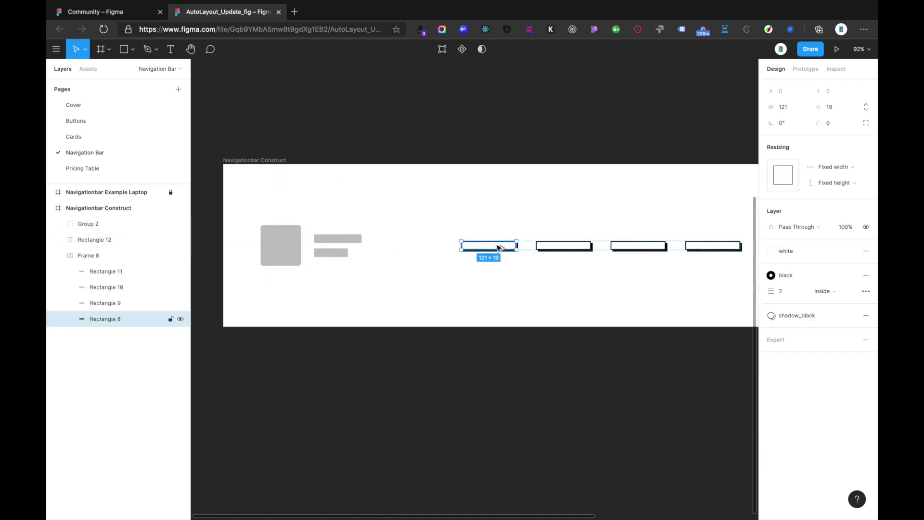
{"action": "left_click", "coordinate": [289, 245]}
{"action": "key", "text": "super+alt+v"}
{"action": "double_click", "coordinate": [342, 239]}
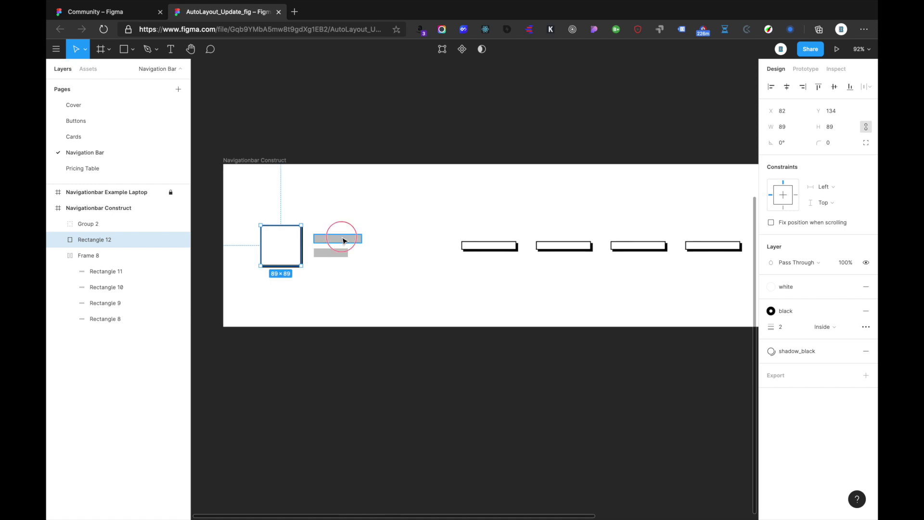
{"action": "key", "text": "super+alt+v"}
{"action": "left_click", "coordinate": [332, 253]}
{"action": "key", "text": "super+alt+v"}
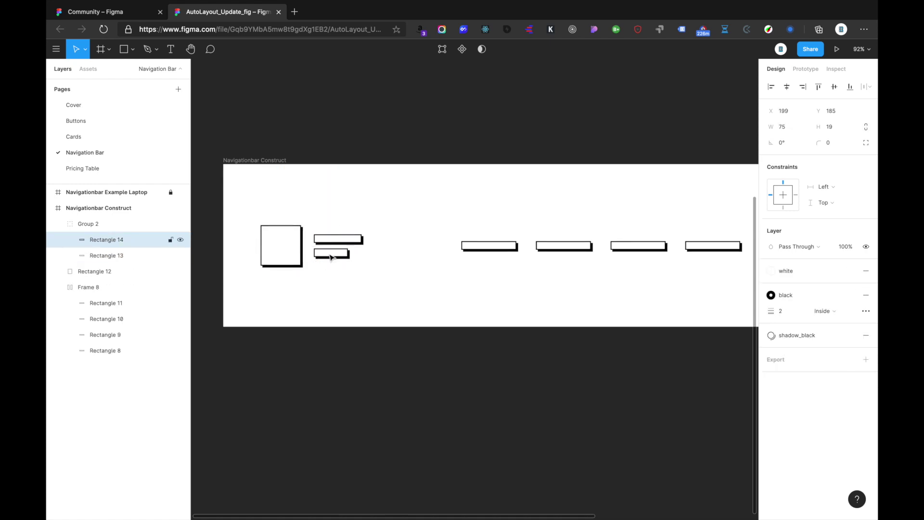
Set the corner radius of the logo square, the two-bar group and the link row's frame to 3
{"action": "left_click", "coordinate": [393, 271]}
{"action": "scroll", "coordinate": [284, 237], "scroll_direction": "down", "scroll_amount": 3}
{"action": "left_click_drag", "start_coordinate": [240, 206], "coordinate": [683, 299]}
{"action": "left_click", "coordinate": [831, 144]}
{"action": "type", "text": "6"}
{"action": "key", "text": "Return"}
{"action": "left_click", "coordinate": [835, 143]}
{"action": "type", "text": "16"}
{"action": "key", "text": "Return"}
{"action": "key", "text": "Down"}
{"action": "key", "text": "Down"}
{"action": "key", "text": "Down"}
{"action": "key", "text": "Down"}
{"action": "key", "text": "Down"}
{"action": "key", "text": "Down"}
{"action": "key", "text": "Down"}
{"action": "key", "text": "Down"}
{"action": "key", "text": "Down"}
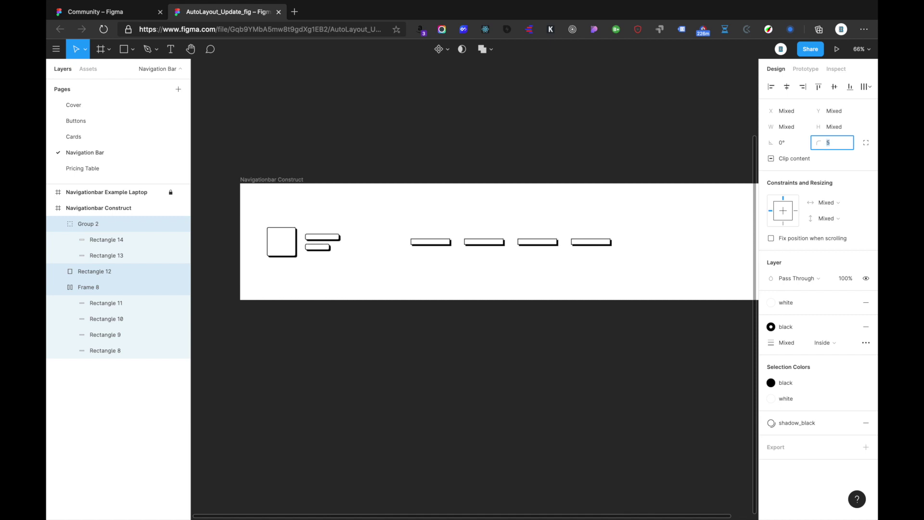
{"action": "key", "text": "Return"}
{"action": "left_click", "coordinate": [546, 284]}
Set the corner radius of the four link rectangles inside their auto layout frame to 6
{"action": "scroll", "coordinate": [544, 287], "scroll_direction": "up", "scroll_amount": 5}
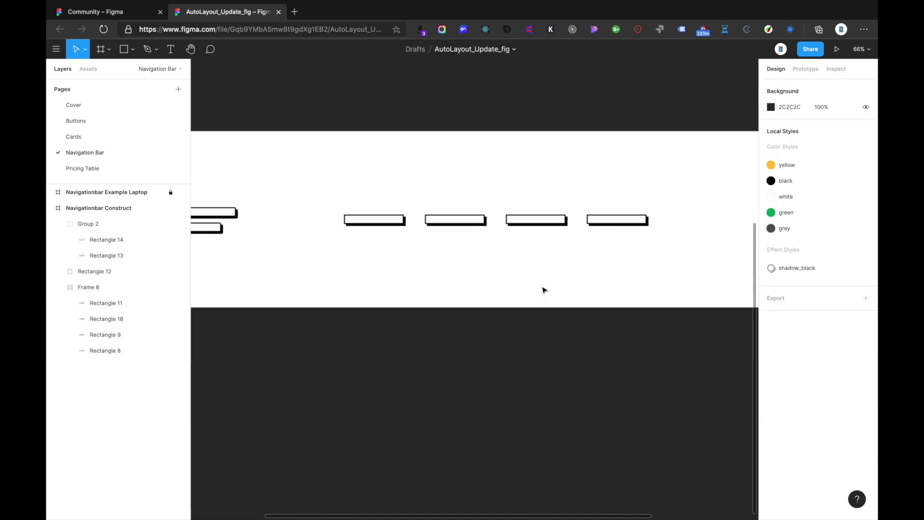
{"action": "left_click", "coordinate": [515, 202]}
{"action": "left_click", "coordinate": [441, 201], "text": "shift"}
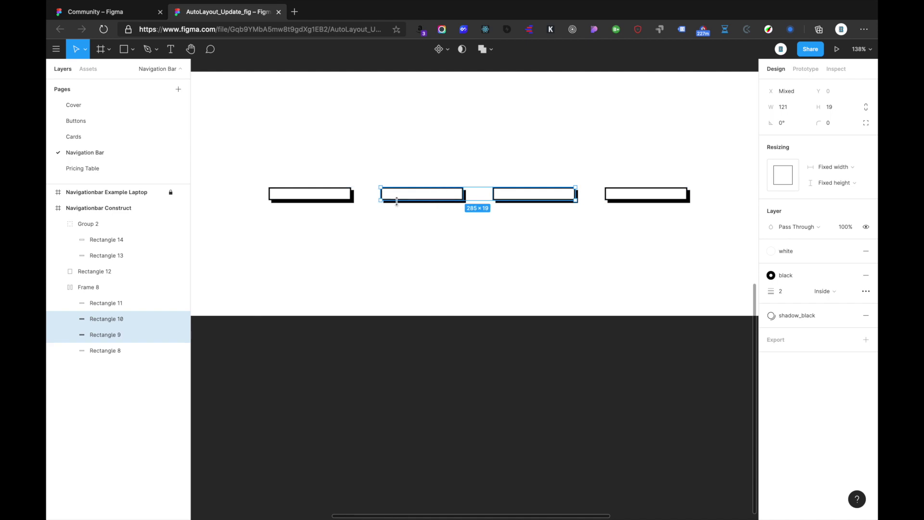
{"action": "left_click", "coordinate": [308, 198], "text": "shift"}
{"action": "left_click", "coordinate": [680, 195], "text": "shift"}
{"action": "left_click", "coordinate": [832, 125]}
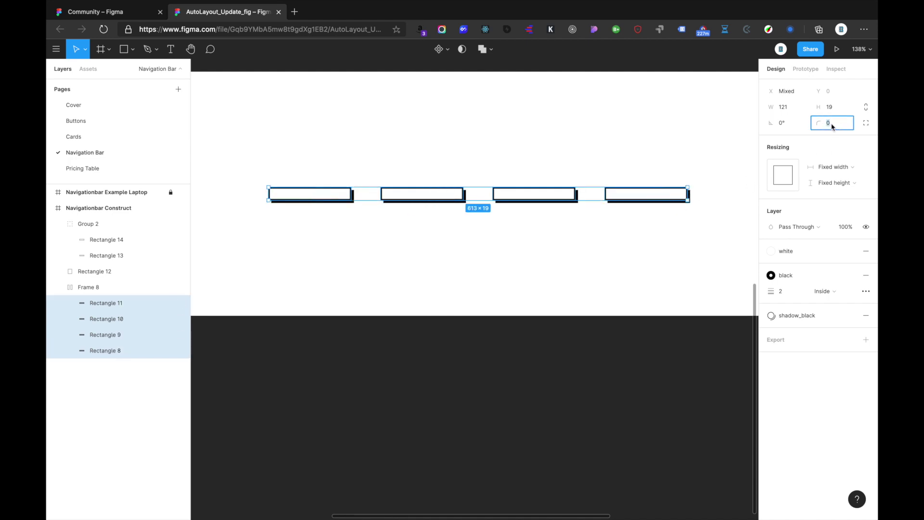
{"action": "type", "text": "6"}
{"action": "key", "text": "Return"}
{"action": "left_click", "coordinate": [438, 312]}
{"action": "scroll", "coordinate": [438, 312], "scroll_direction": "down", "scroll_amount": 5}
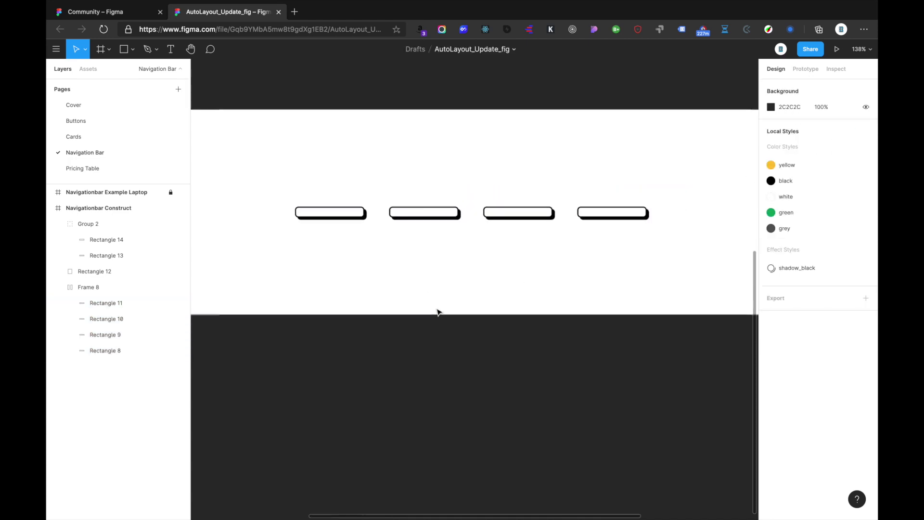
{"action": "scroll", "coordinate": [380, 299], "scroll_direction": "down", "scroll_amount": 2}
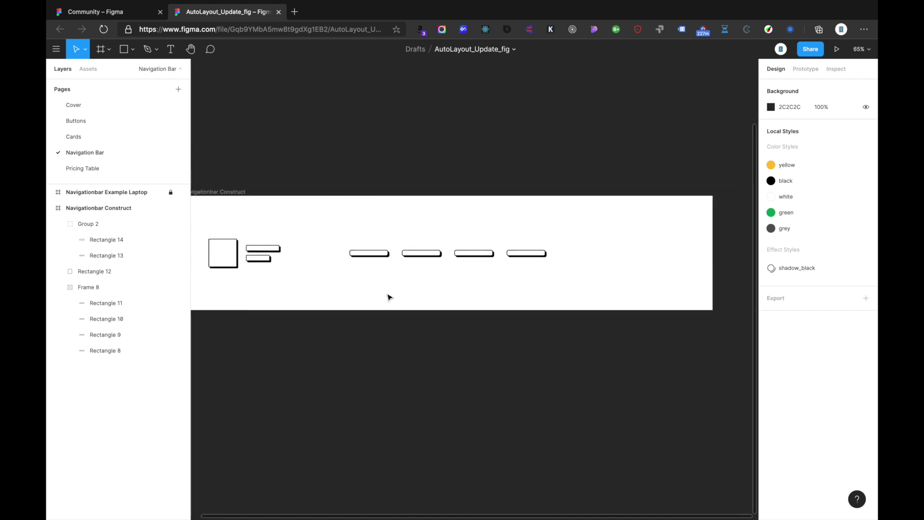
Wrap the logo square and the two-bar group in a horizontal auto layout with its contents centred vertically
{"action": "left_click", "coordinate": [362, 255]}
{"action": "scroll", "coordinate": [360, 258], "scroll_direction": "left", "scroll_amount": 2}
{"action": "left_click_drag", "start_coordinate": [232, 222], "coordinate": [335, 271]}
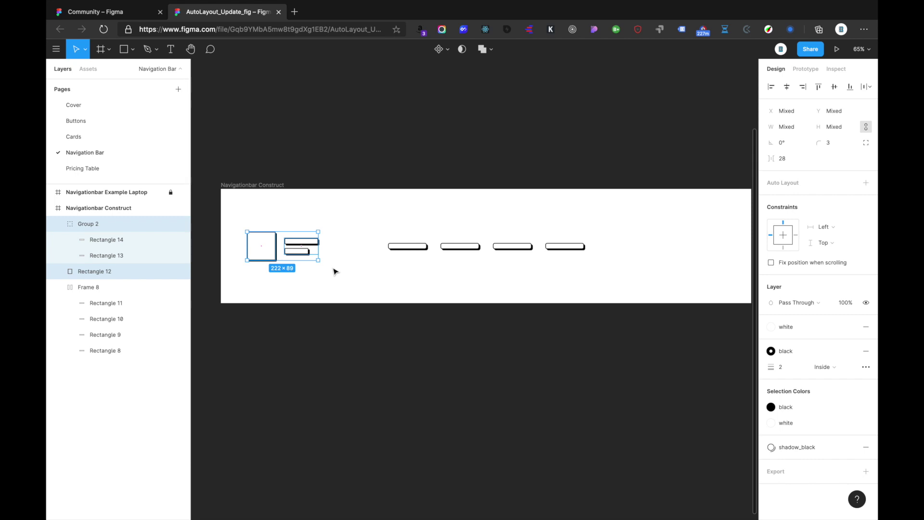
{"action": "key", "text": "shift+a"}
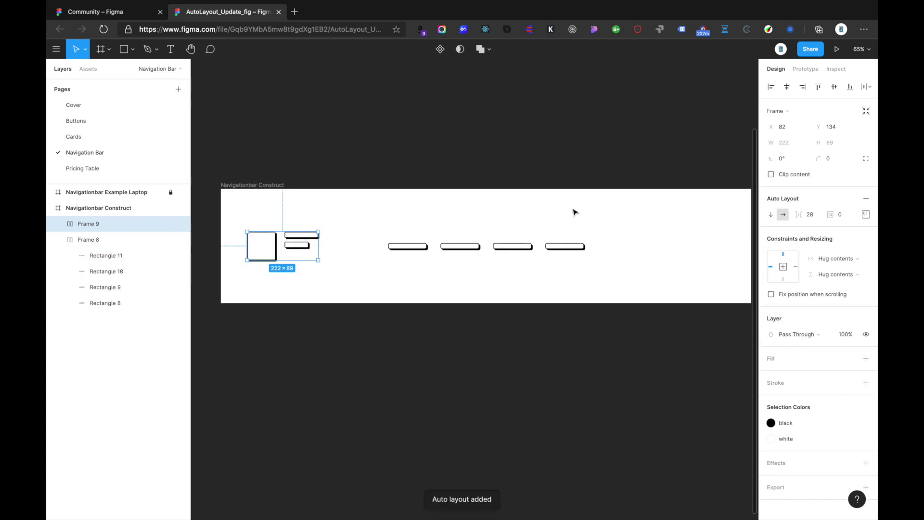
{"action": "left_click", "coordinate": [865, 215]}
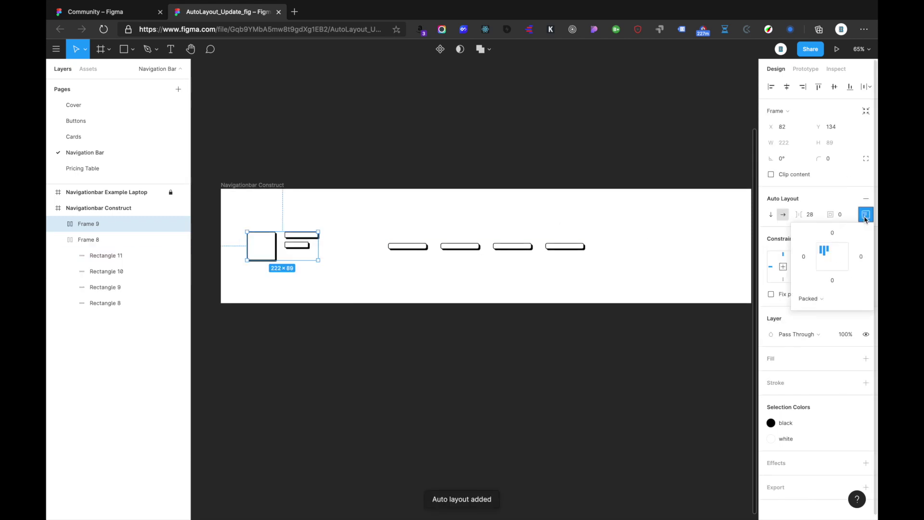
{"action": "left_click", "coordinate": [824, 256]}
{"action": "left_click", "coordinate": [435, 290]}
{"action": "left_click", "coordinate": [292, 246]}
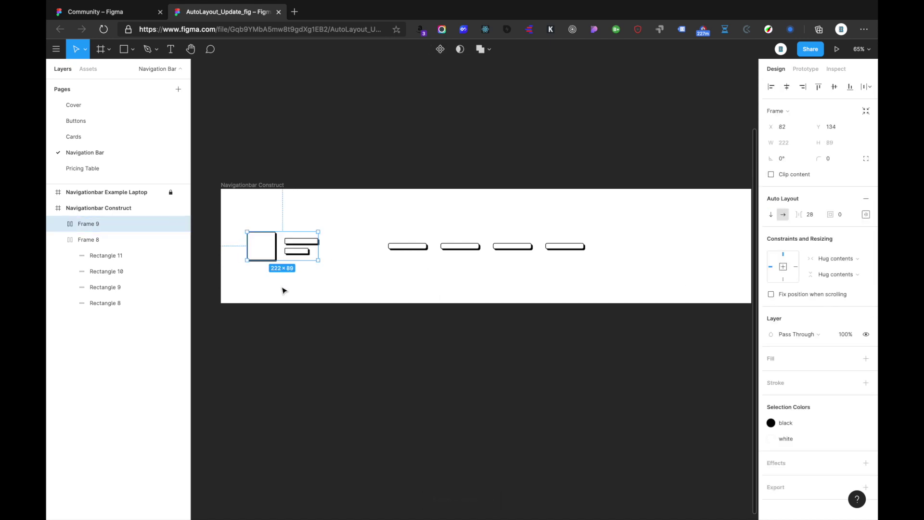
{"action": "left_click", "coordinate": [466, 247]}
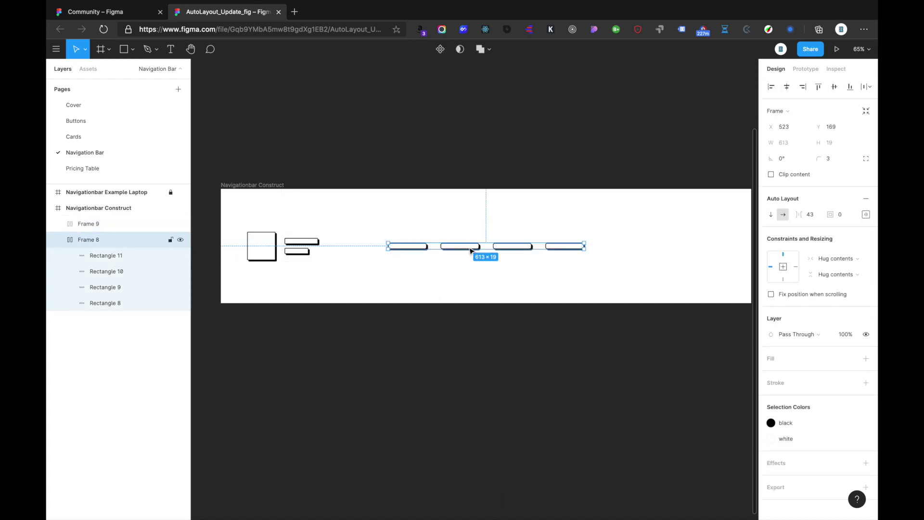
{"action": "left_click", "coordinate": [495, 227]}
Draw two 45 × 45 squares, 56 apart, near the right end of the Navigationbar Construct frame
{"action": "scroll", "coordinate": [495, 225], "scroll_direction": "down", "scroll_amount": 3}
{"action": "scroll", "coordinate": [536, 146], "scroll_direction": "up", "scroll_amount": 3}
{"action": "scroll", "coordinate": [536, 146], "scroll_direction": "right", "scroll_amount": 4}
{"action": "scroll", "coordinate": [541, 121], "scroll_direction": "up", "scroll_amount": 5}
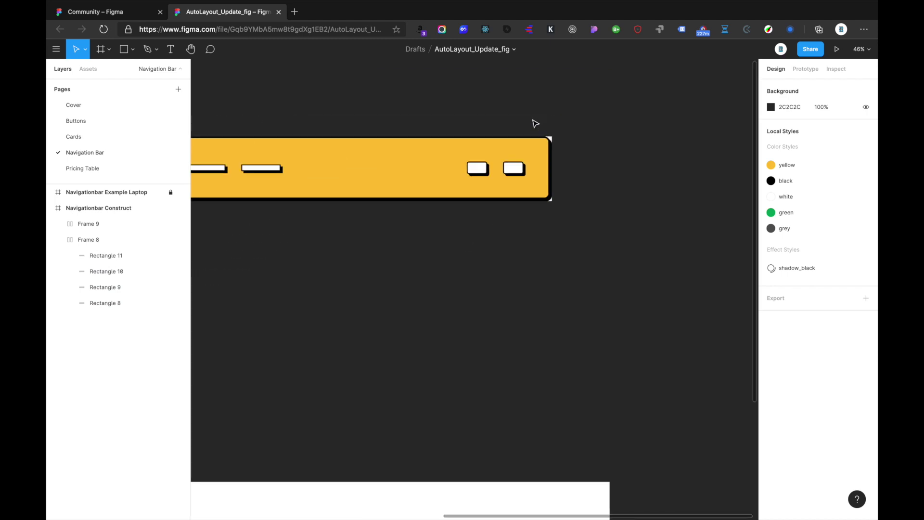
{"action": "scroll", "coordinate": [511, 183], "scroll_direction": "down", "scroll_amount": 3}
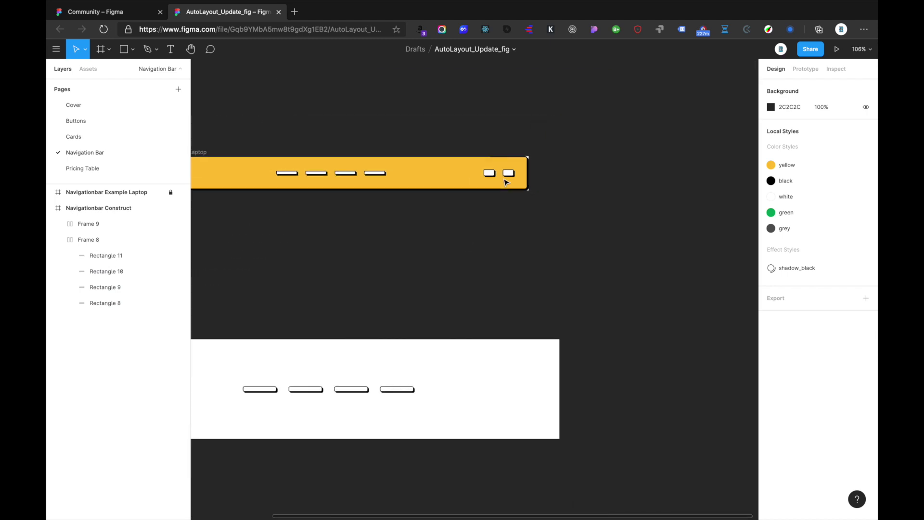
{"action": "scroll", "coordinate": [486, 237], "scroll_direction": "down", "scroll_amount": 2}
{"action": "key", "text": "r"}
{"action": "left_click_drag", "start_coordinate": [475, 299], "coordinate": [488, 314]}
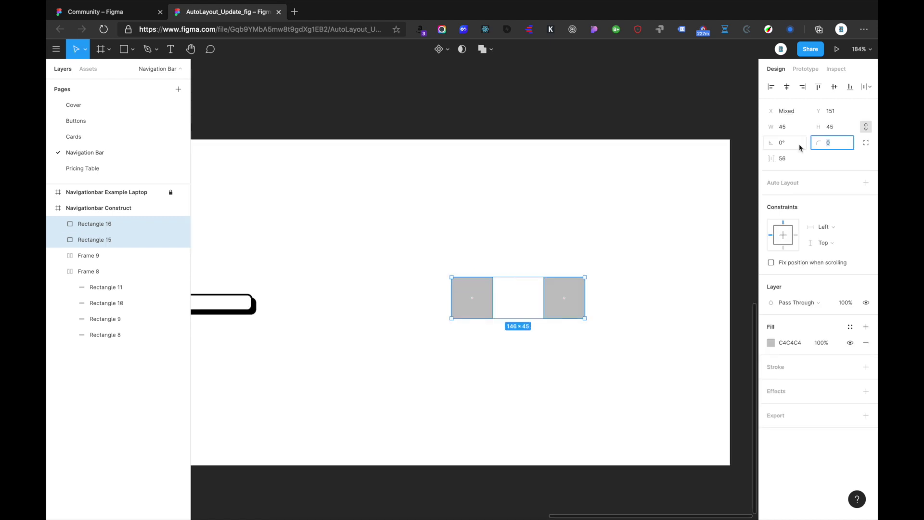
Set the corner radius of the two 45 × 45 squares to 6
{"action": "key", "text": "Return"}
{"action": "left_click", "coordinate": [828, 144]}
{"action": "type", "text": "6"}
{"action": "key", "text": "Return"}
{"action": "left_click", "coordinate": [561, 262]}
Apply the white color style to the fill of the two small squares and give them the shadow_black effect style
{"action": "left_click", "coordinate": [475, 297]}
{"action": "left_click", "coordinate": [560, 302], "text": "shift"}
{"action": "left_click", "coordinate": [849, 327]}
{"action": "left_click", "coordinate": [810, 387]}
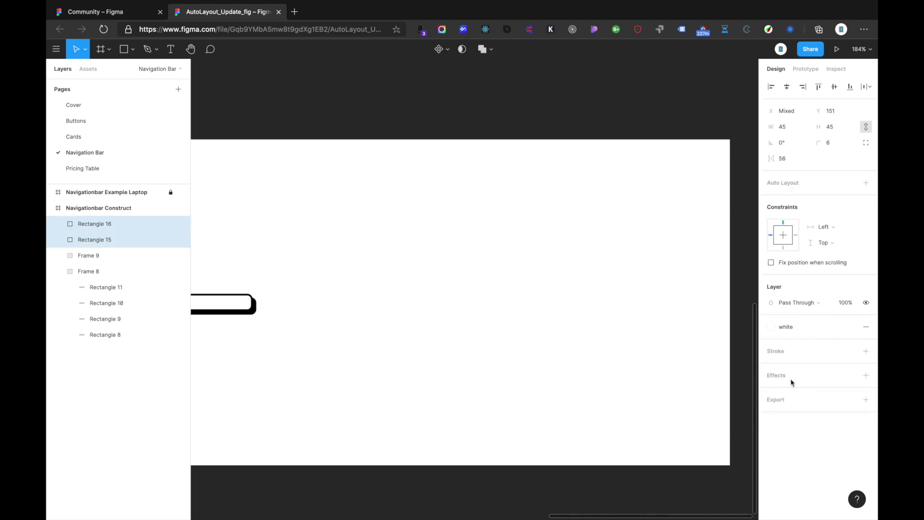
{"action": "left_click", "coordinate": [852, 379]}
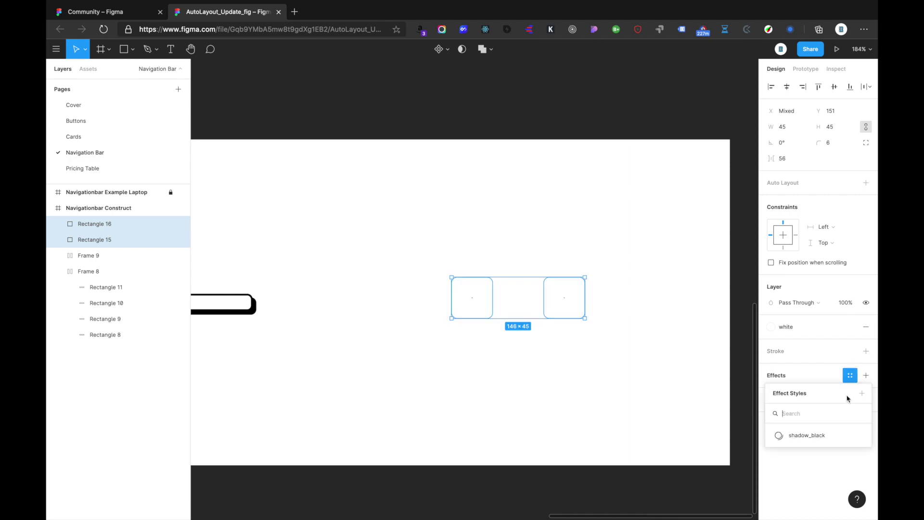
{"action": "left_click", "coordinate": [817, 435]}
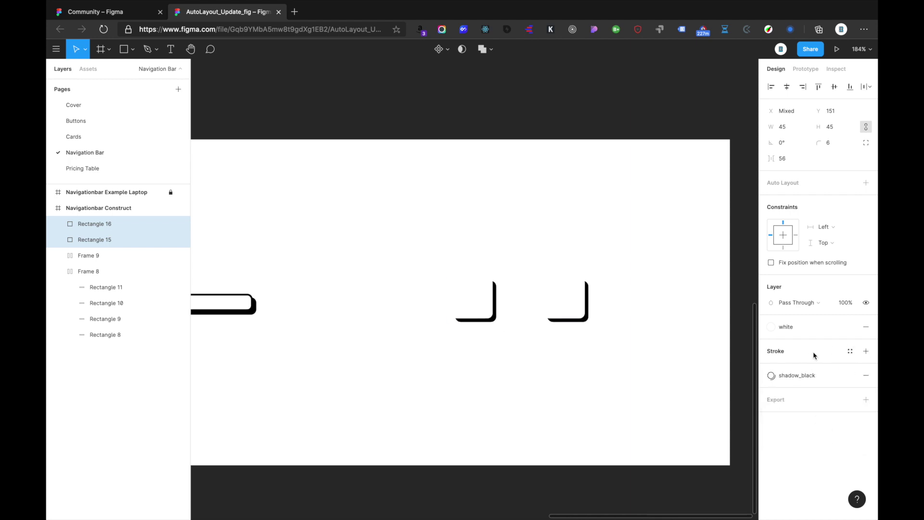
Add an inside stroke of 000000 with a weight of 3 to the two small squares
{"action": "left_click", "coordinate": [866, 351]}
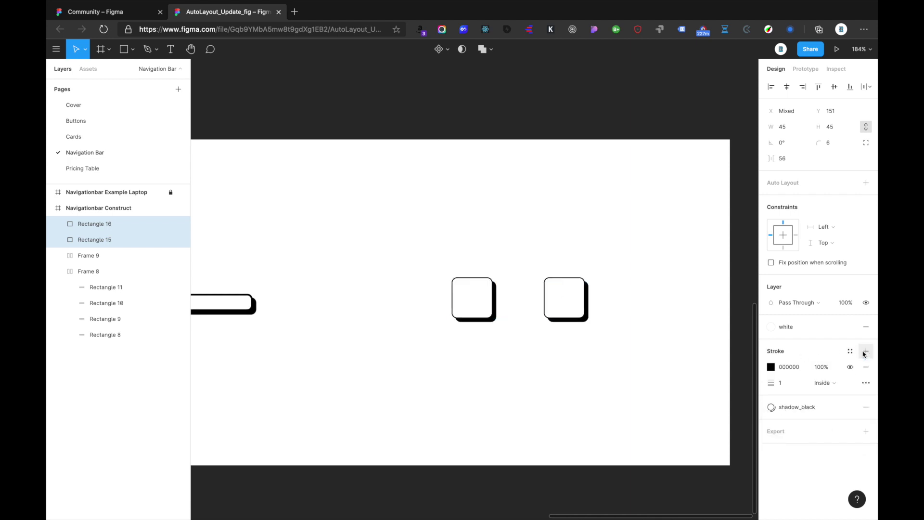
{"action": "left_click", "coordinate": [783, 383]}
{"action": "type", "text": "2"}
{"action": "key", "text": "Return"}
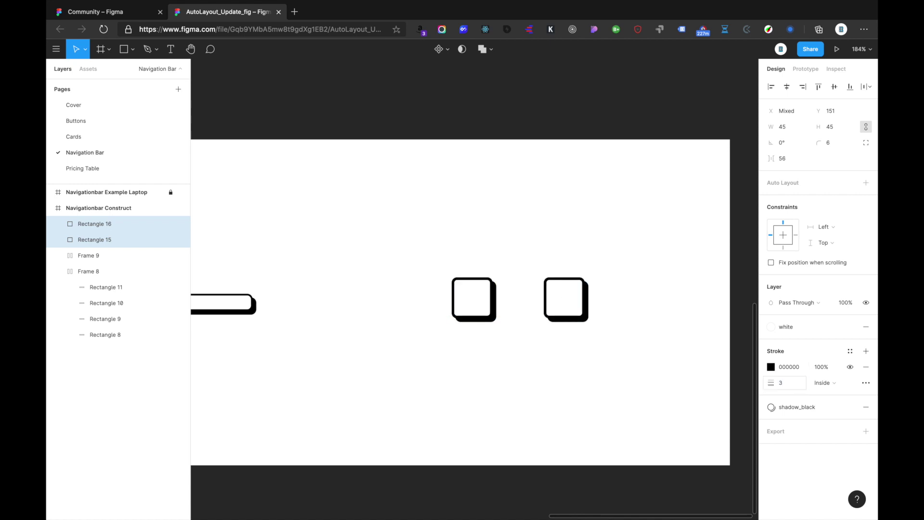
Copy the properties of a link bar onto the two small squares, giving them the black stroke style at weight 2
{"action": "scroll", "coordinate": [481, 329], "scroll_direction": "left", "scroll_amount": 3}
{"action": "left_click", "coordinate": [367, 307]}
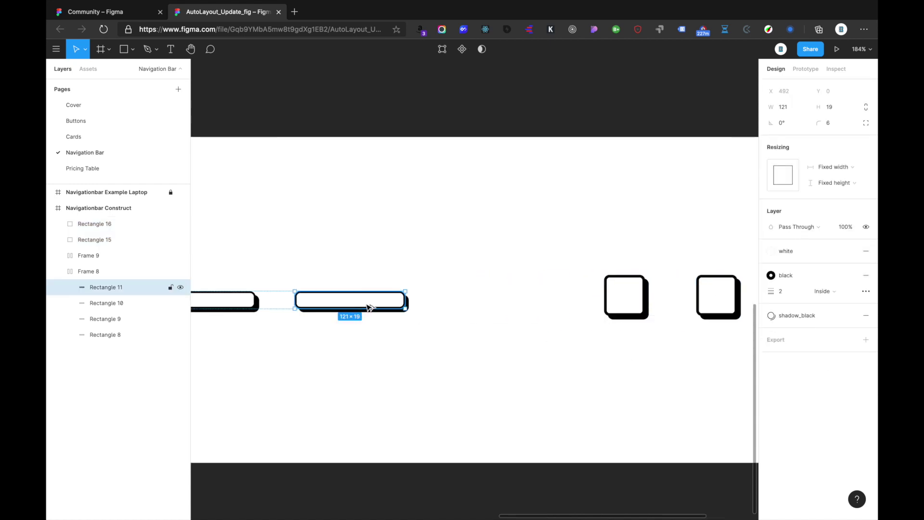
{"action": "left_click", "coordinate": [626, 301]}
{"action": "scroll", "coordinate": [628, 303], "scroll_direction": "right", "scroll_amount": 5}
{"action": "left_click", "coordinate": [529, 296], "text": "shift"}
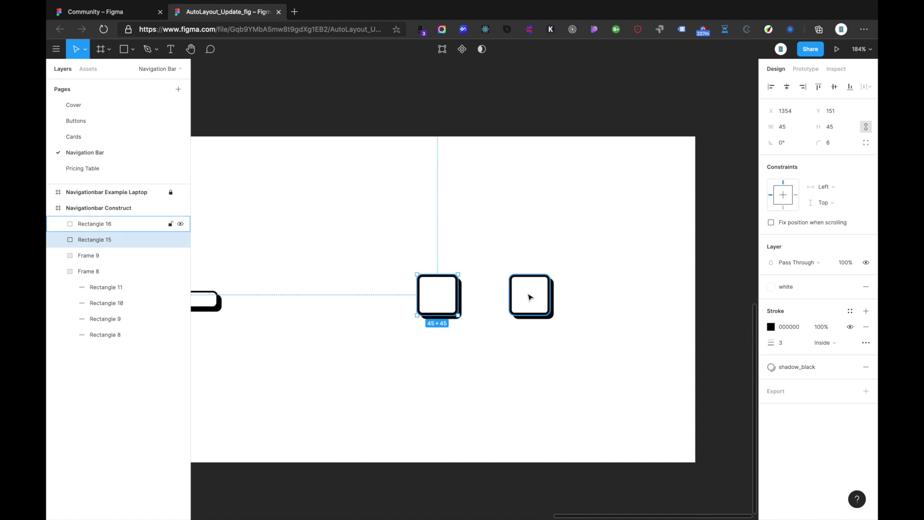
{"action": "left_click", "coordinate": [615, 354]}
Move the first small square to 31 from the second one and scale both squares down to 32 × 32
{"action": "scroll", "coordinate": [606, 355], "scroll_direction": "down", "scroll_amount": 3}
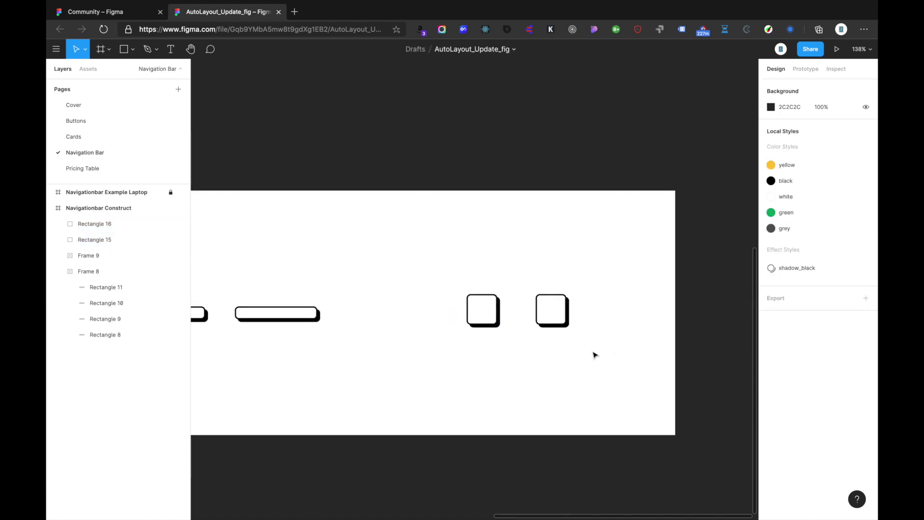
{"action": "left_click", "coordinate": [483, 314]}
{"action": "left_click_drag", "start_coordinate": [482, 313], "coordinate": [496, 313]}
{"action": "key", "text": "Left"}
{"action": "key", "text": "Left"}
{"action": "key", "text": "Left"}
{"action": "key", "text": "Left"}
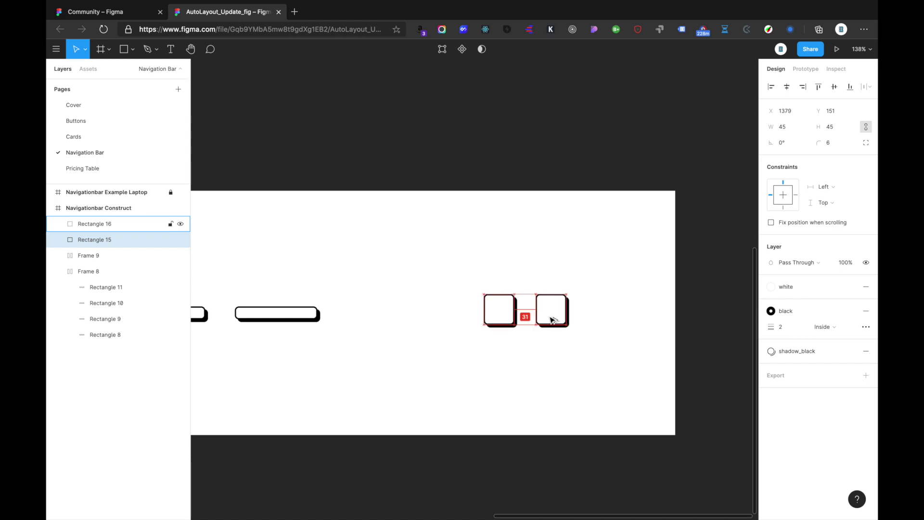
{"action": "left_click", "coordinate": [552, 320], "text": "shift"}
{"action": "left_click_drag", "start_coordinate": [568, 324], "coordinate": [544, 313]}
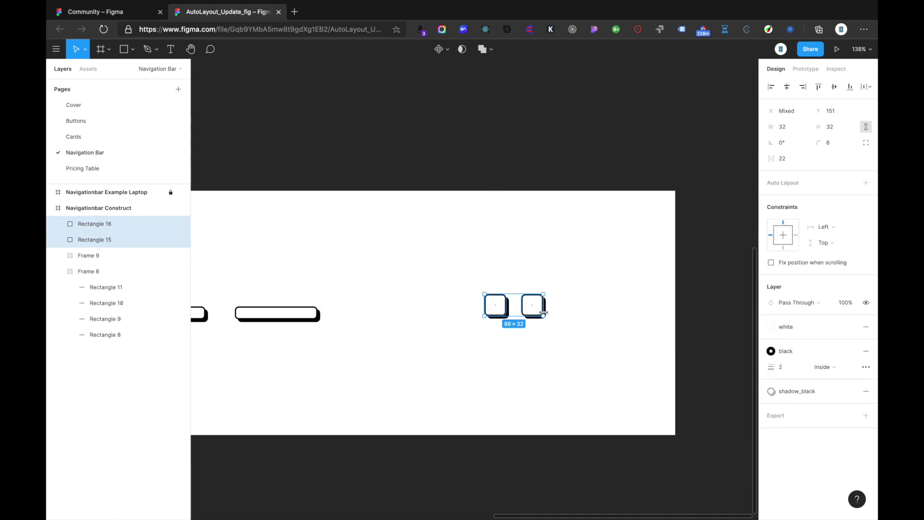
Group the two small squares and turn the group into a horizontal auto layout frame
{"action": "key", "text": "ctrl+g"}
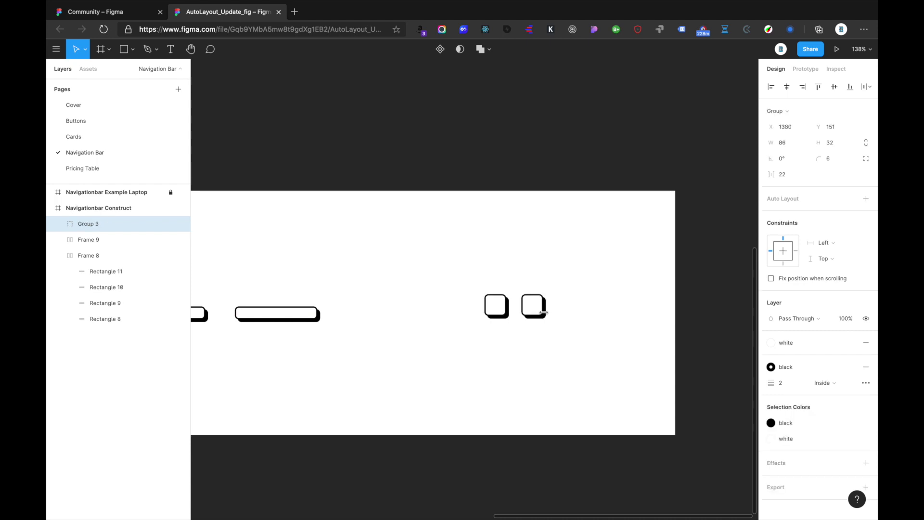
{"action": "key", "text": "shift+a"}
{"action": "scroll", "coordinate": [543, 312], "scroll_direction": "down", "scroll_amount": 5, "text": "ctrl"}
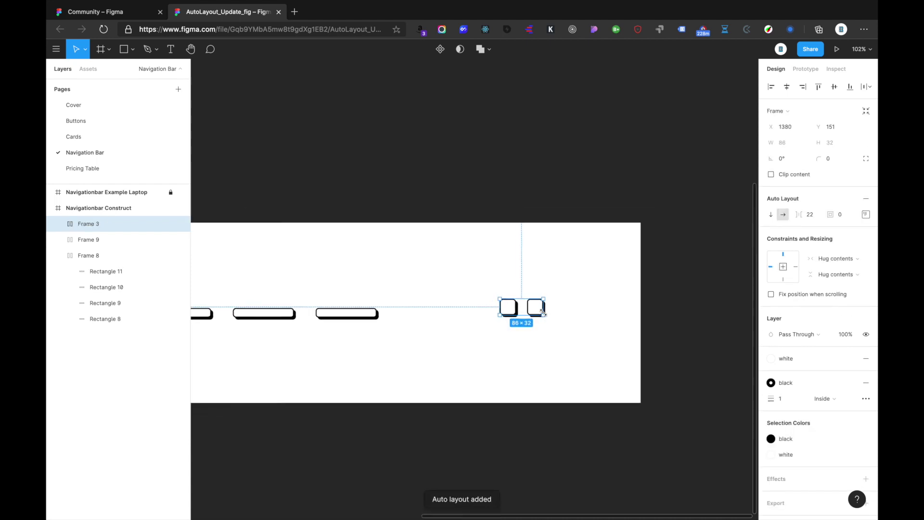
Combine the logo, links and icon squares frames into one horizontal auto layout frame
{"action": "scroll", "coordinate": [346, 318], "scroll_direction": "up", "scroll_amount": 2, "text": "ctrl"}
{"action": "scroll", "coordinate": [284, 272], "scroll_direction": "left", "scroll_amount": 3}
{"action": "scroll", "coordinate": [284, 272], "scroll_direction": "down", "scroll_amount": 3, "text": "ctrl"}
{"action": "left_click_drag", "start_coordinate": [202, 274], "coordinate": [592, 335]}
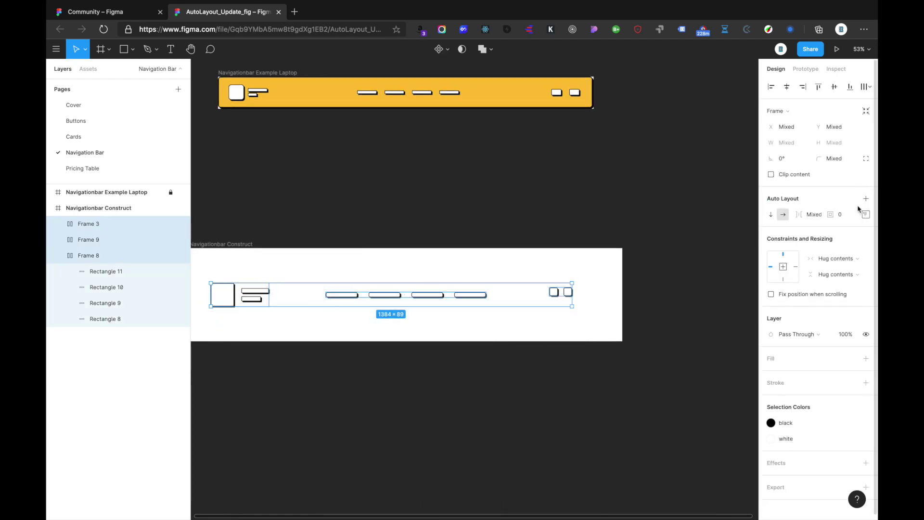
{"action": "key", "text": "shift+a"}
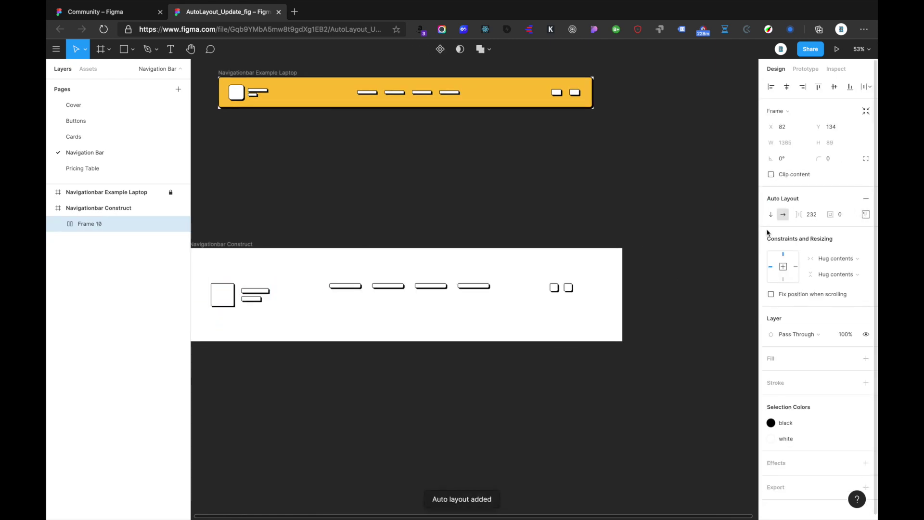
Set the content alignment of the combined auto layout frame to center
{"action": "left_click", "coordinate": [866, 214]}
{"action": "left_click", "coordinate": [824, 259]}
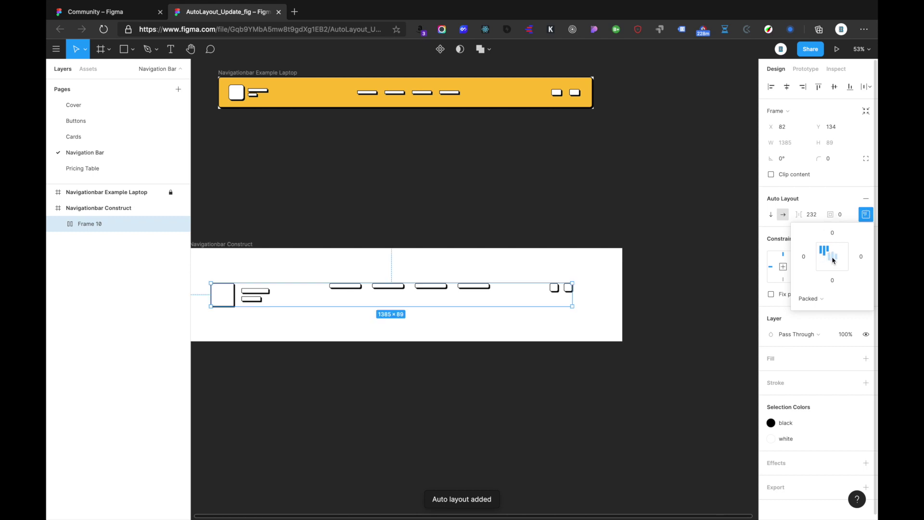
{"action": "left_click", "coordinate": [835, 257]}
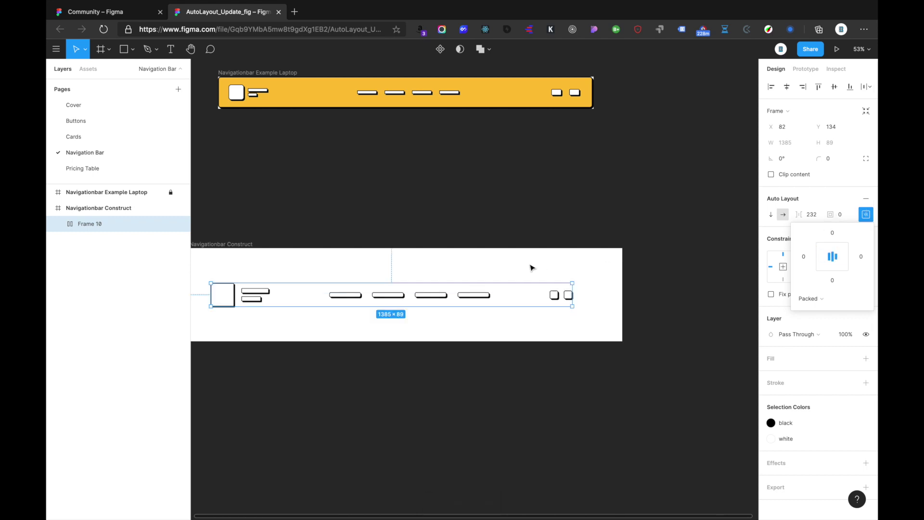
{"action": "scroll", "coordinate": [463, 272], "scroll_direction": "down", "scroll_amount": 3}
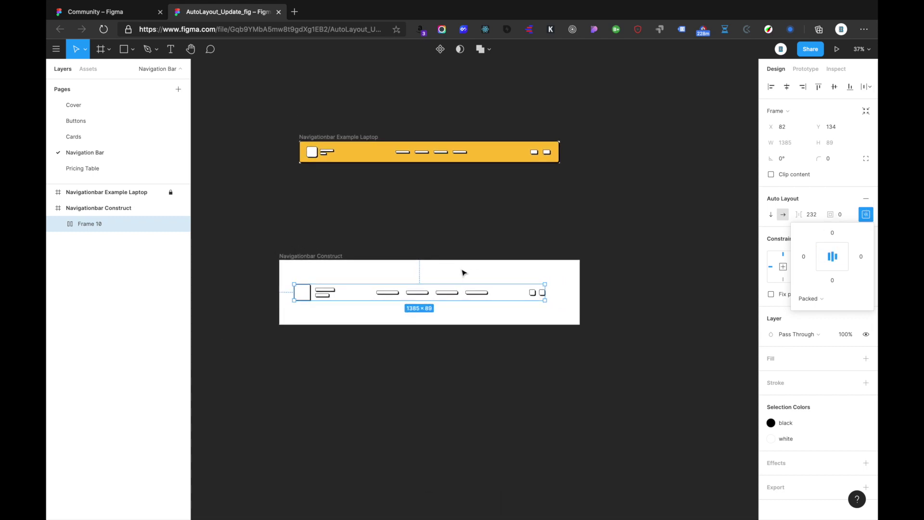
{"action": "left_click", "coordinate": [865, 225]}
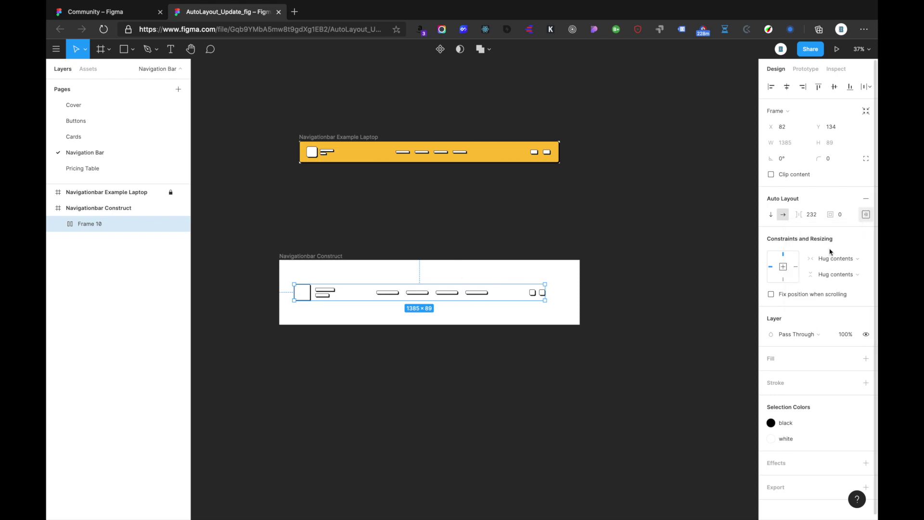
Apply the yellow color style as fill of the combined frame and set its auto layout padding to 30
{"action": "left_click", "coordinate": [850, 359]}
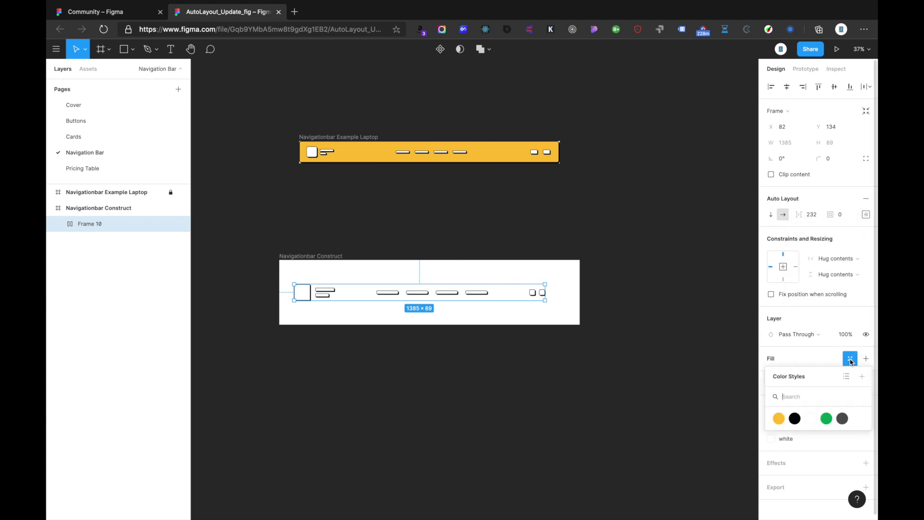
{"action": "left_click", "coordinate": [779, 418]}
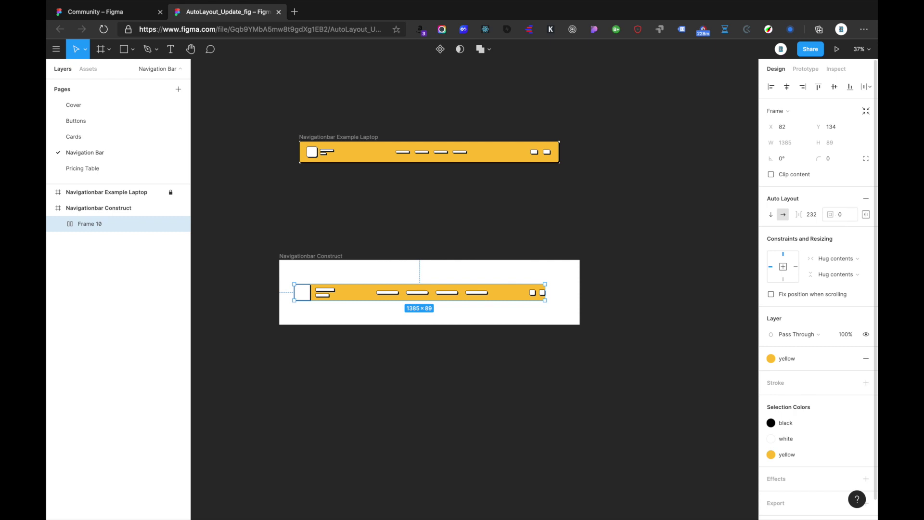
{"action": "left_click", "coordinate": [848, 218]}
{"action": "type", "text": "30"}
{"action": "key", "text": "Return"}
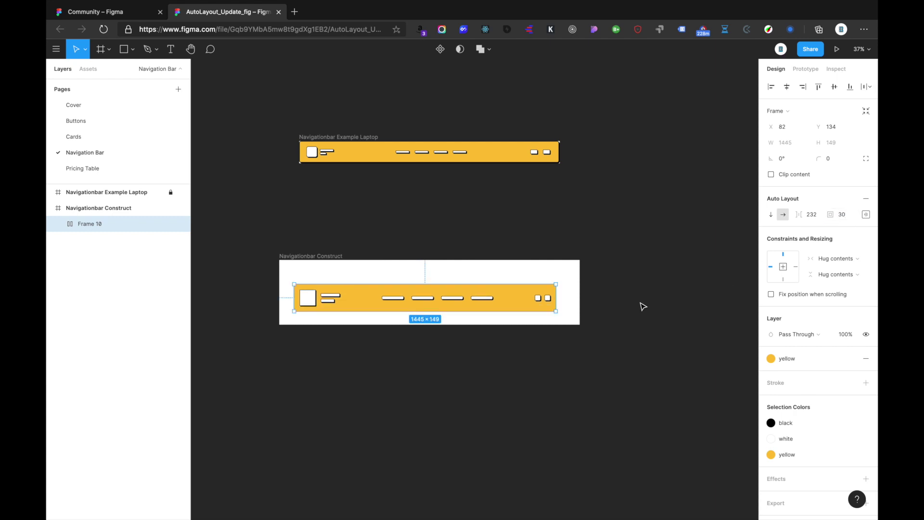
Add an inside stroke with the black color style and a weight of 4 to the yellow bar
{"action": "left_click", "coordinate": [850, 383]}
{"action": "left_click", "coordinate": [798, 442]}
{"action": "left_click", "coordinate": [787, 398]}
{"action": "key", "text": "BackSpace"}
{"action": "type", "text": "4"}
{"action": "key", "text": "Return"}
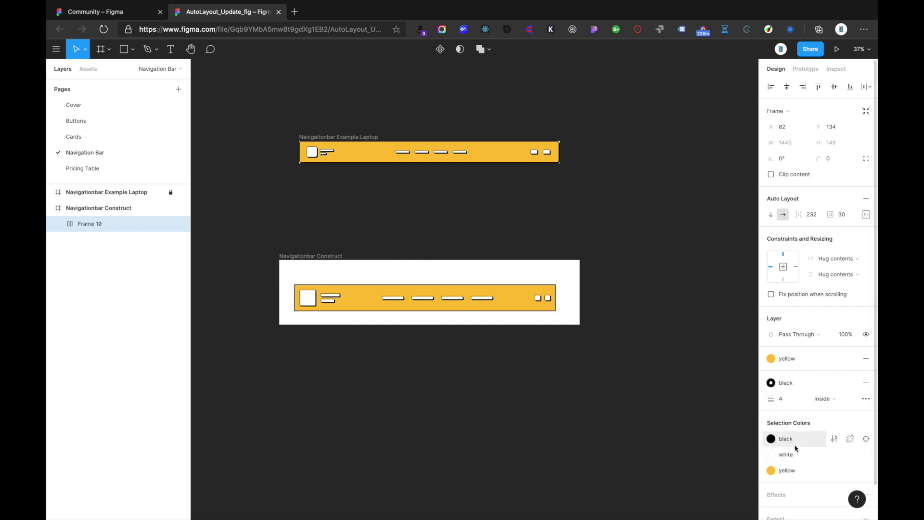
Apply the shadow_black effect style to the yellow bar
{"action": "scroll", "coordinate": [832, 481], "scroll_direction": "down", "scroll_amount": 2}
{"action": "left_click", "coordinate": [850, 458]}
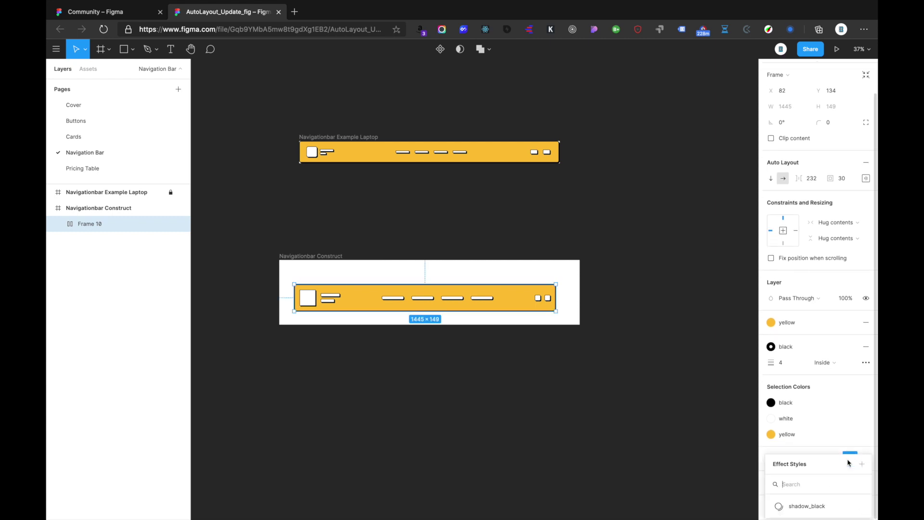
{"action": "left_click", "coordinate": [789, 503]}
{"action": "left_click", "coordinate": [592, 336]}
Center the yellow bar horizontally and vertically within the Navigationbar Construct frame
{"action": "left_click", "coordinate": [427, 299]}
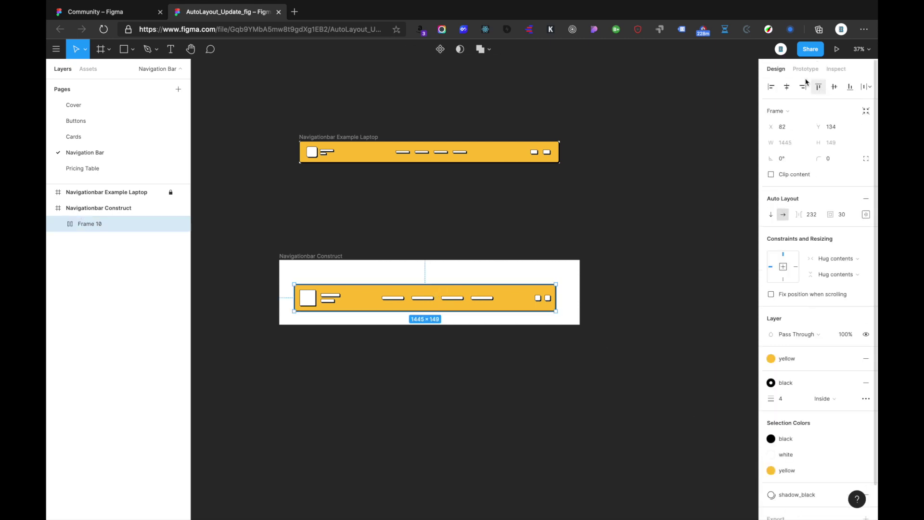
{"action": "left_click", "coordinate": [787, 86]}
{"action": "left_click", "coordinate": [641, 242]}
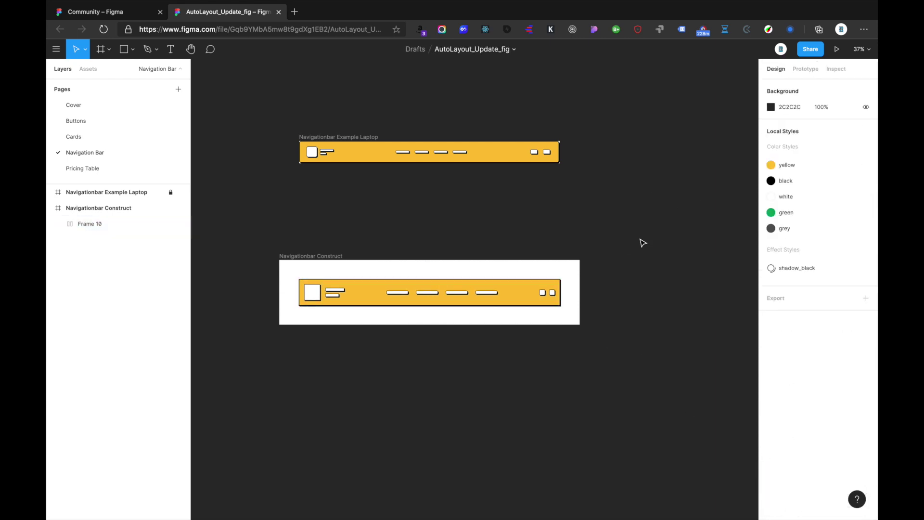
Try to narrow the yellow navigation bar from its right edge
{"action": "scroll", "coordinate": [402, 292], "scroll_direction": "up", "scroll_amount": 3}
{"action": "left_click", "coordinate": [400, 294], "text": "super"}
{"action": "left_click", "coordinate": [281, 297]}
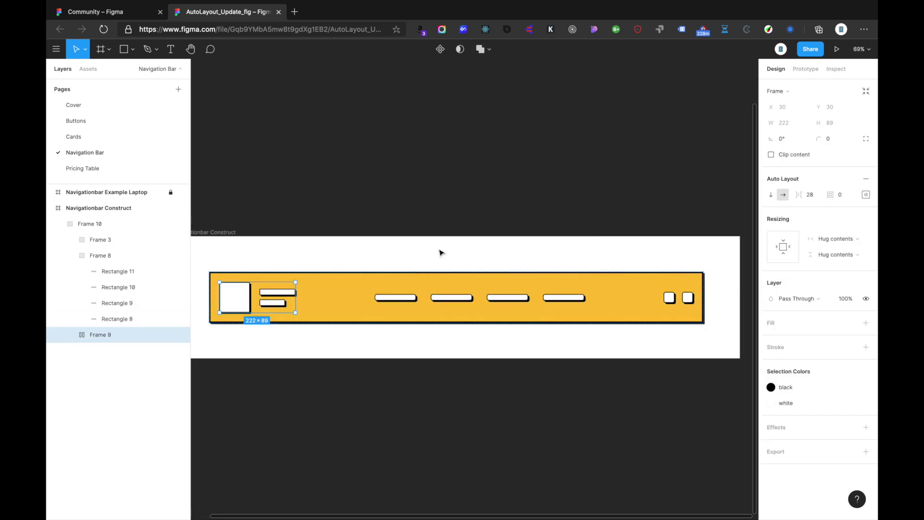
{"action": "left_click", "coordinate": [440, 251]}
{"action": "scroll", "coordinate": [448, 243], "scroll_direction": "down", "scroll_amount": 2}
{"action": "left_click", "coordinate": [388, 266]}
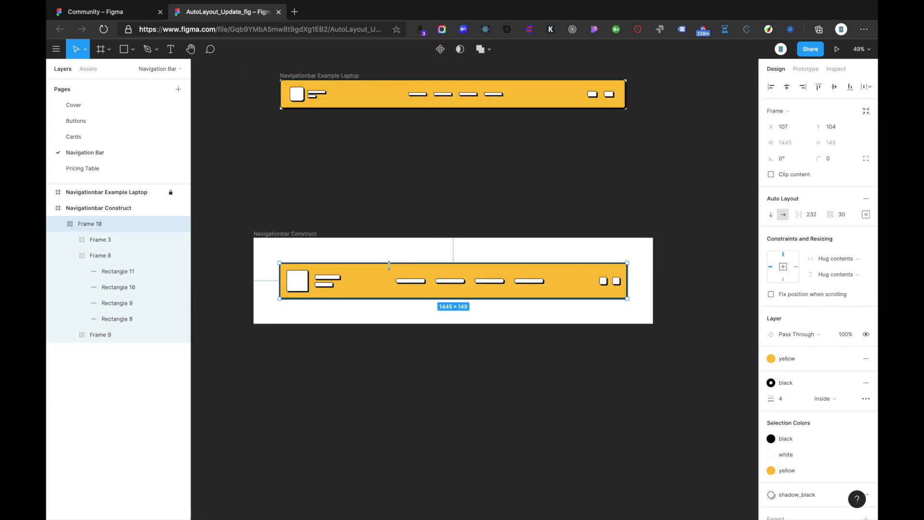
{"action": "left_click_drag", "start_coordinate": [627, 284], "coordinate": [588, 298]}
{"action": "double_click", "coordinate": [588, 297]}
{"action": "key", "text": "Escape"}
Collapse the links frame in the layer tree and set the logo frame's horizontal resizing to Fixed width
{"action": "left_click", "coordinate": [383, 289]}
{"action": "left_click", "coordinate": [109, 242]}
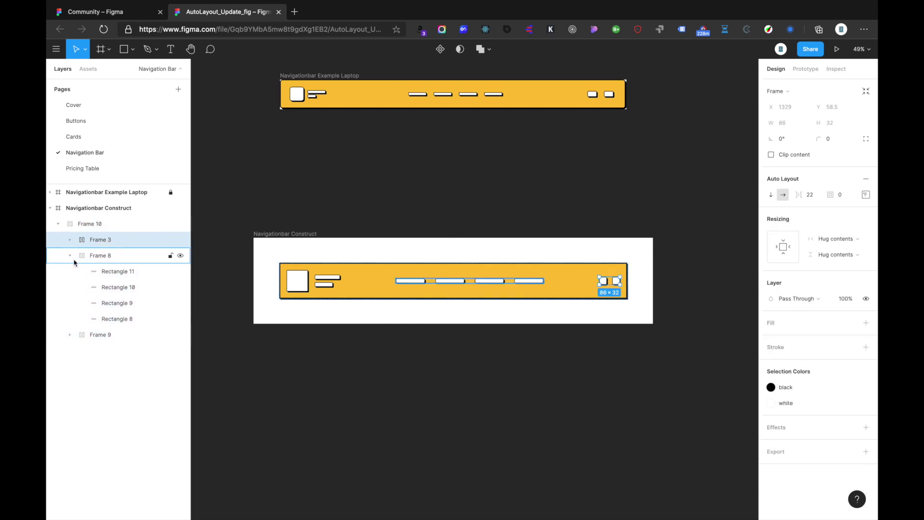
{"action": "left_click", "coordinate": [70, 255]}
{"action": "left_click", "coordinate": [108, 273]}
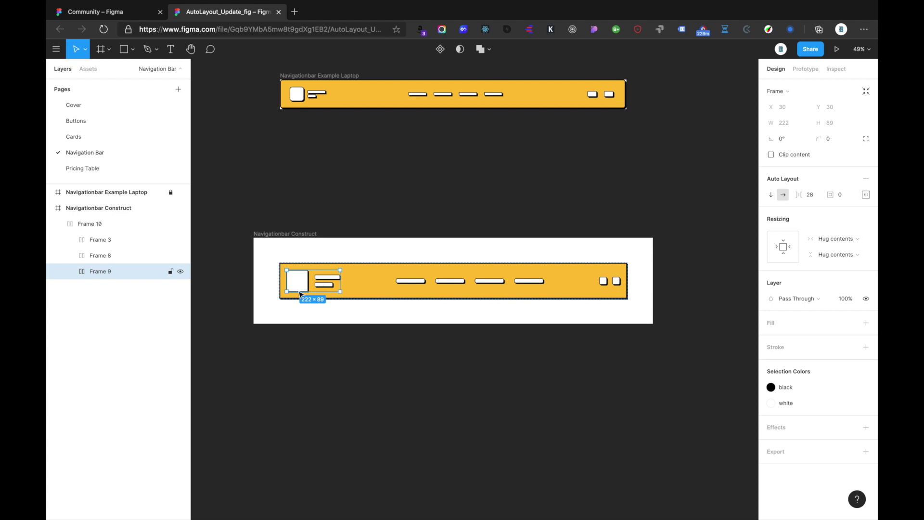
{"action": "scroll", "coordinate": [323, 284], "scroll_direction": "up", "scroll_amount": 2}
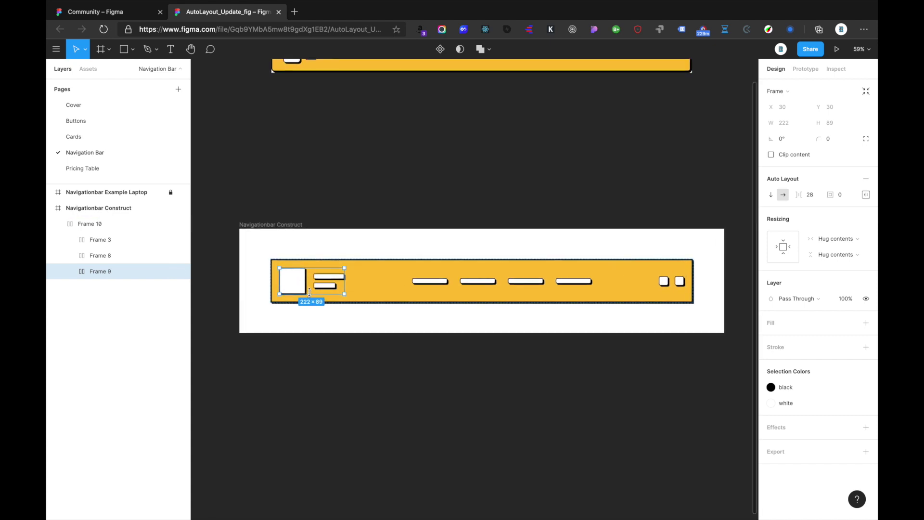
{"action": "scroll", "coordinate": [309, 292], "scroll_direction": "right", "scroll_amount": 1}
{"action": "scroll", "coordinate": [308, 292], "scroll_direction": "up", "scroll_amount": 1}
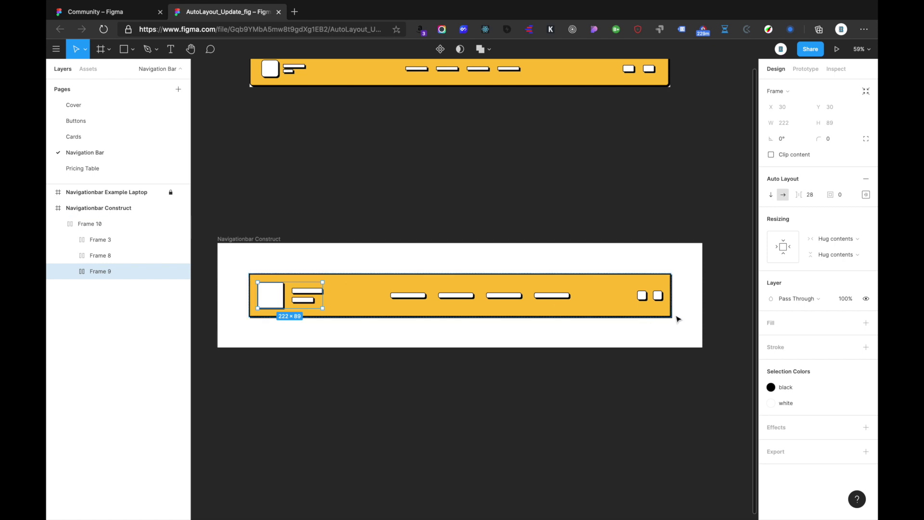
{"action": "left_click", "coordinate": [846, 240]}
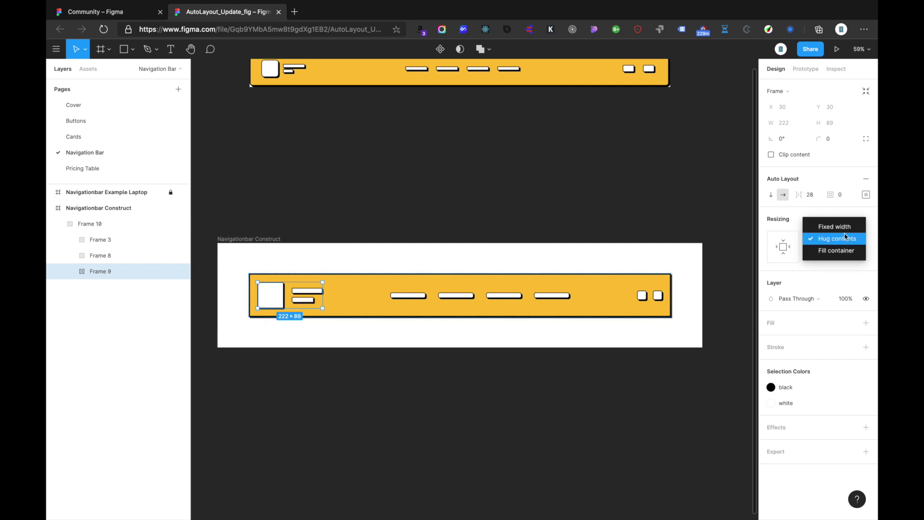
{"action": "left_click", "coordinate": [845, 237]}
{"action": "left_click", "coordinate": [831, 255]}
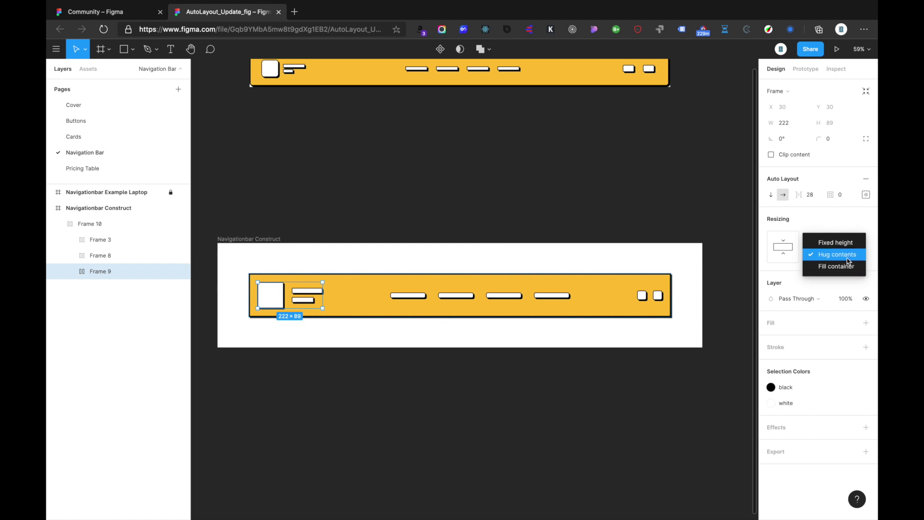
{"action": "left_click", "coordinate": [848, 261]}
Set both the horizontal and vertical resizing of the links frame to Fill container
{"action": "left_click", "coordinate": [436, 299]}
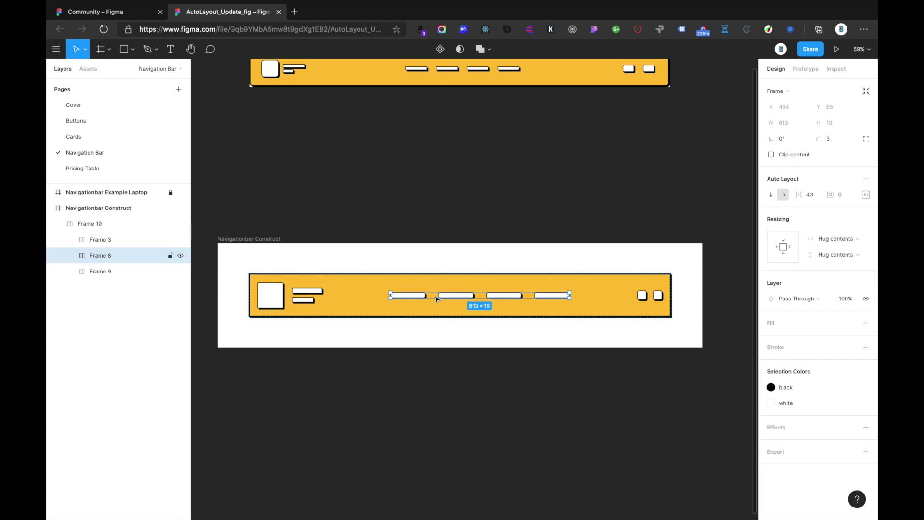
{"action": "left_click", "coordinate": [837, 238]}
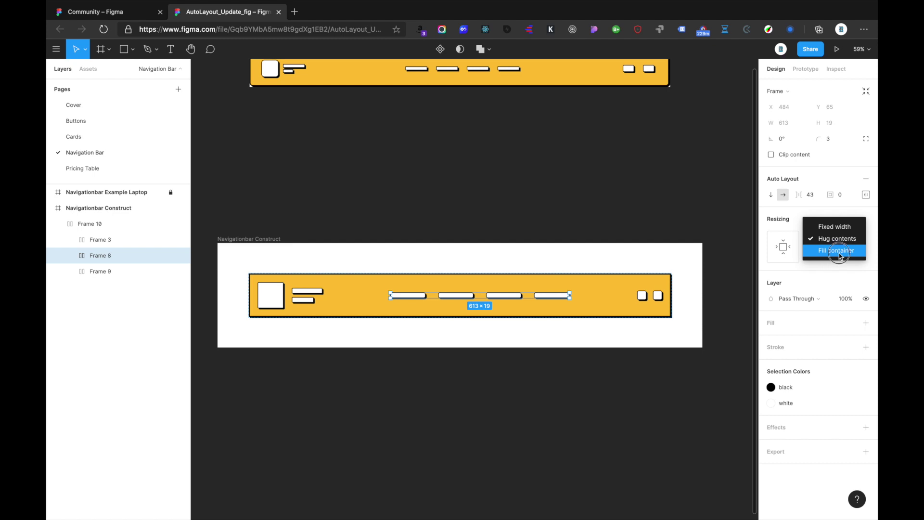
{"action": "left_click", "coordinate": [839, 253]}
{"action": "left_click", "coordinate": [840, 255]}
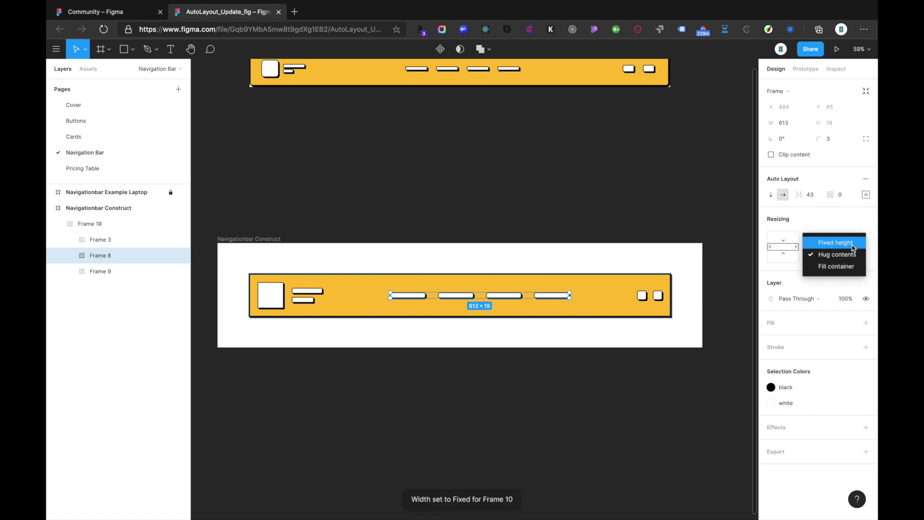
{"action": "left_click", "coordinate": [839, 266]}
Set the links frame's horizontal resizing to Fill container and its vertical resizing to Hug contents
{"action": "left_click", "coordinate": [838, 241]}
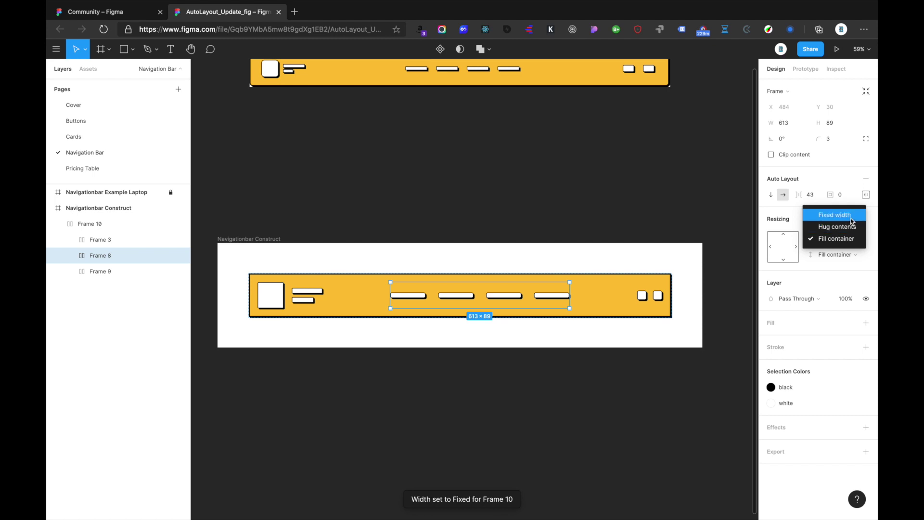
{"action": "left_click", "coordinate": [843, 227]}
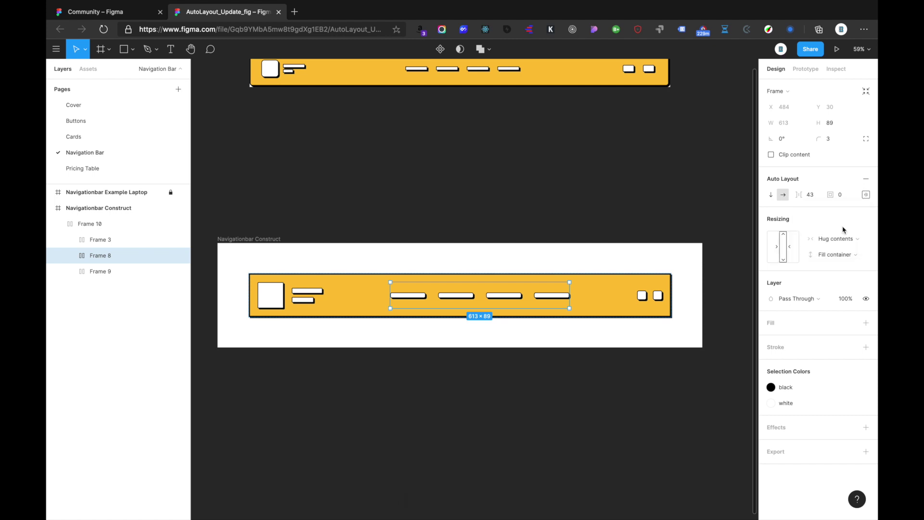
{"action": "left_click", "coordinate": [835, 240]}
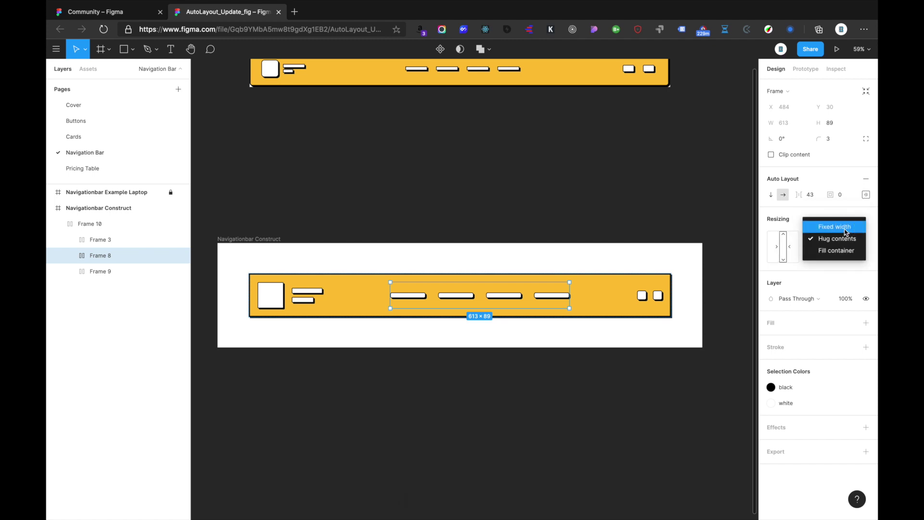
{"action": "left_click", "coordinate": [845, 232]}
{"action": "left_click", "coordinate": [842, 245]}
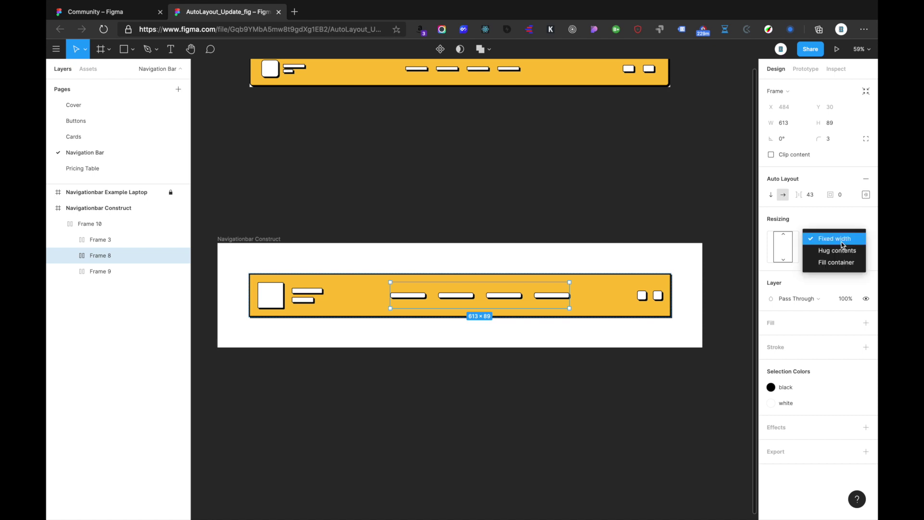
{"action": "left_click", "coordinate": [837, 262]}
{"action": "left_click", "coordinate": [836, 256]}
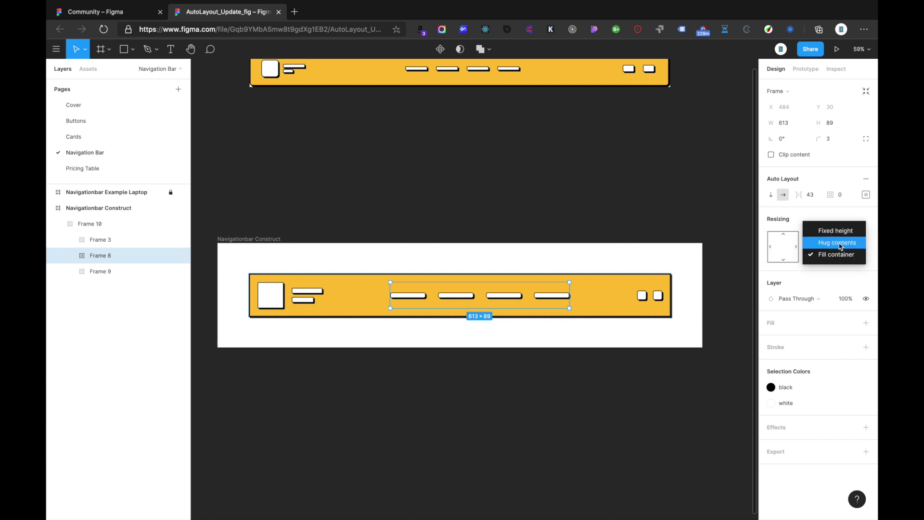
{"action": "left_click", "coordinate": [837, 243]}
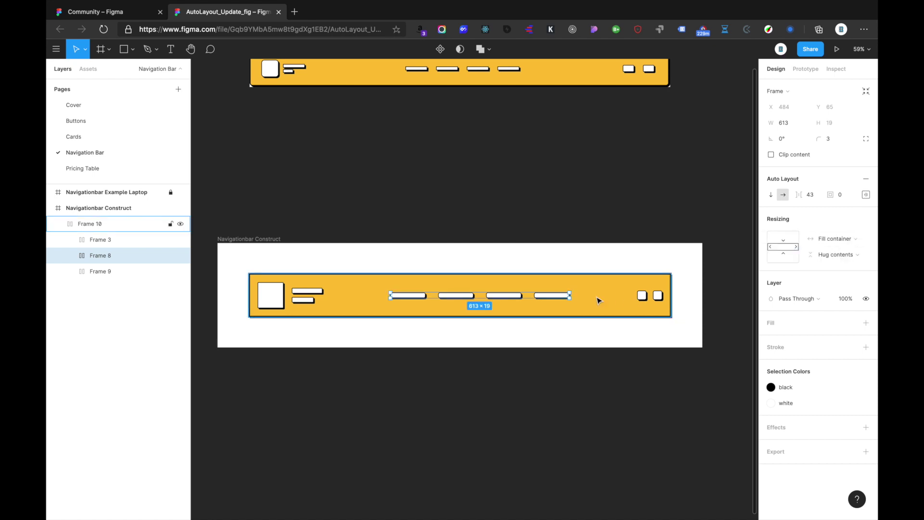
Set the icon frame's resizing to Fixed width and Hug contents height, and align its content to the right centre
{"action": "left_click", "coordinate": [648, 296]}
{"action": "left_click", "coordinate": [837, 238]}
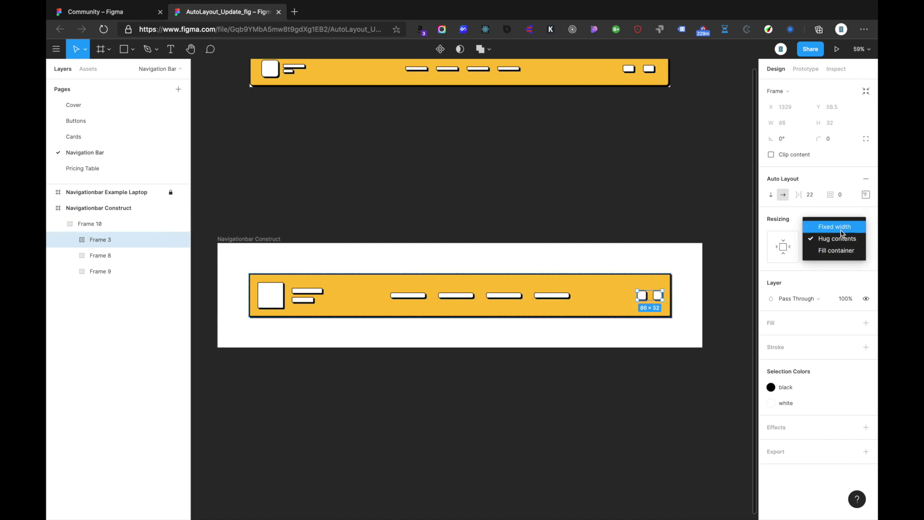
{"action": "left_click", "coordinate": [842, 232]}
{"action": "left_click", "coordinate": [836, 254]}
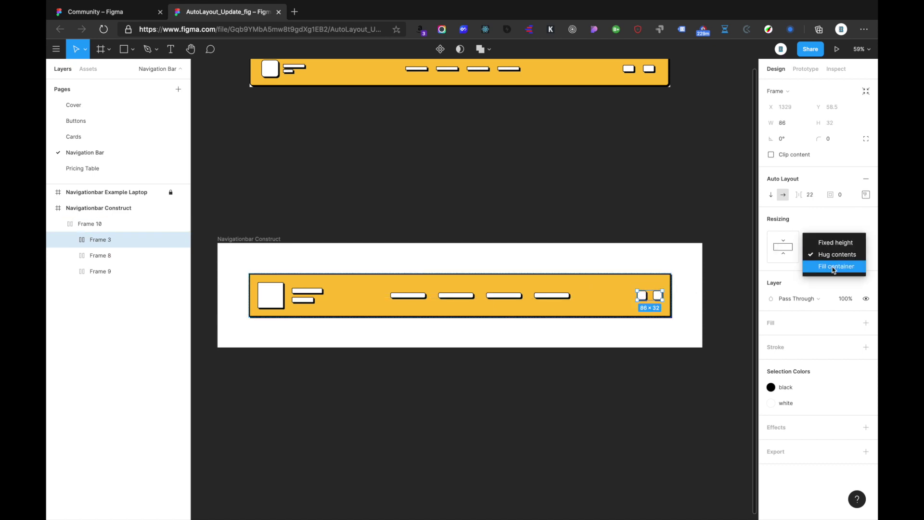
{"action": "left_click", "coordinate": [838, 258]}
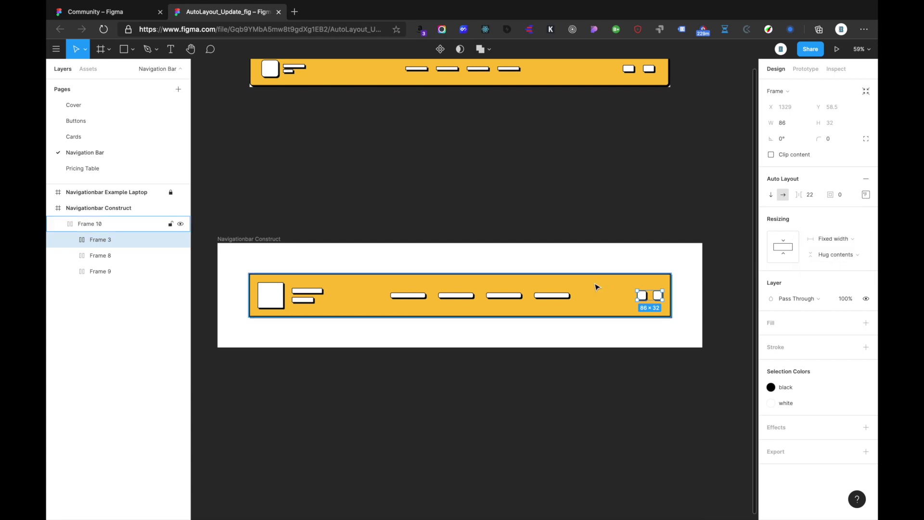
{"action": "left_click", "coordinate": [866, 195]}
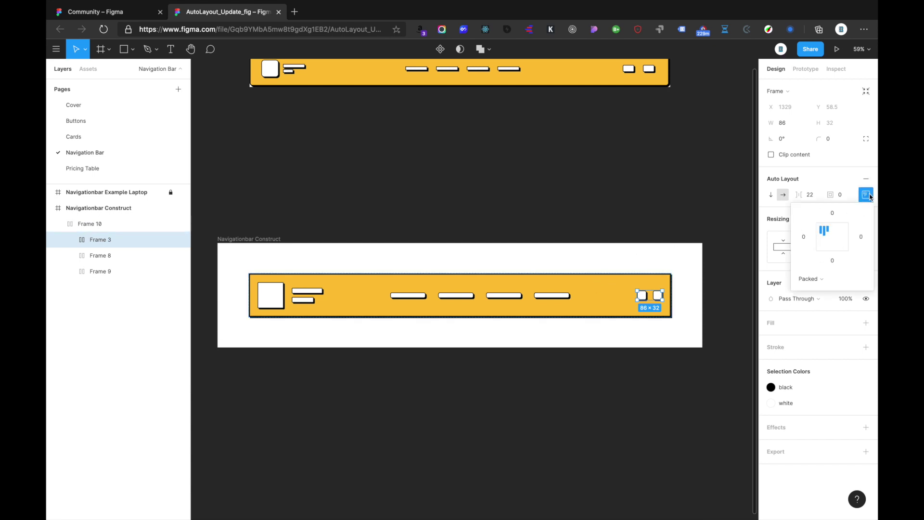
{"action": "left_click", "coordinate": [842, 240]}
Check the auto layout alignment settings of the logo frame and the links frame
{"action": "left_click", "coordinate": [304, 294]}
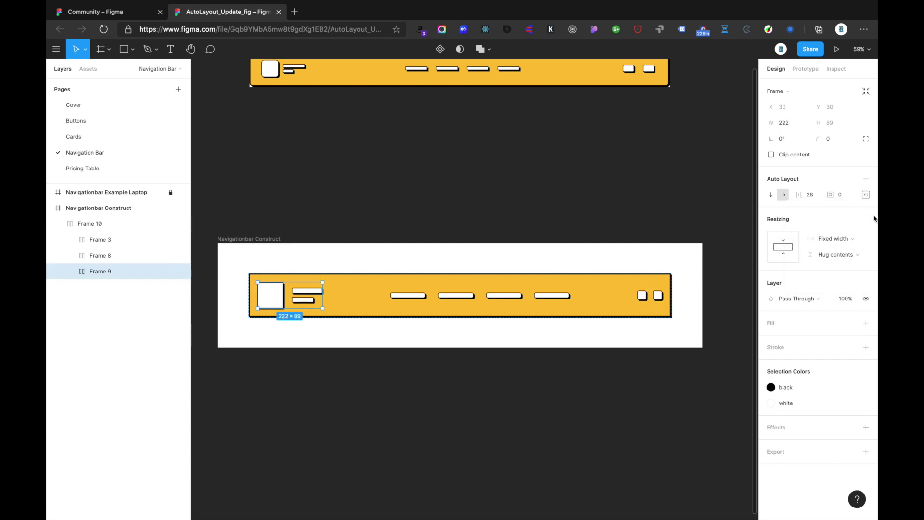
{"action": "left_click", "coordinate": [866, 195]}
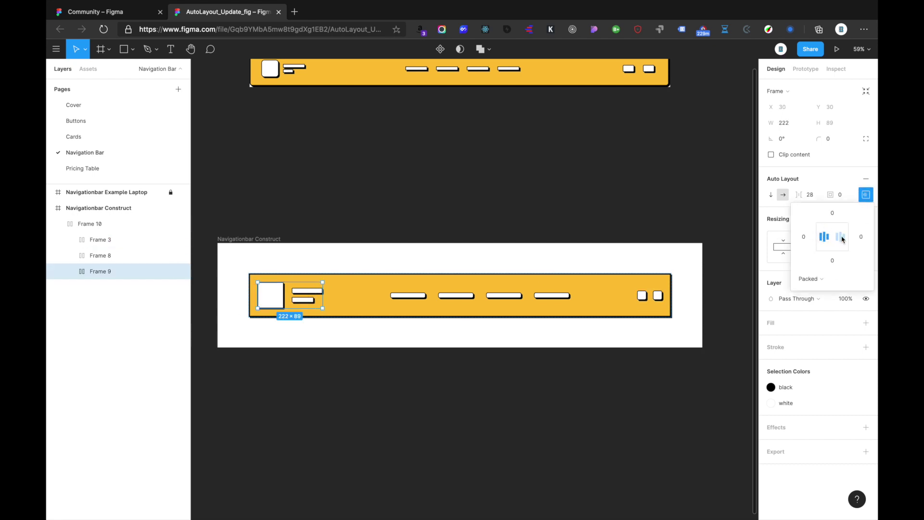
{"action": "left_click", "coordinate": [477, 296]}
{"action": "left_click", "coordinate": [864, 195]}
{"action": "left_click", "coordinate": [579, 229]}
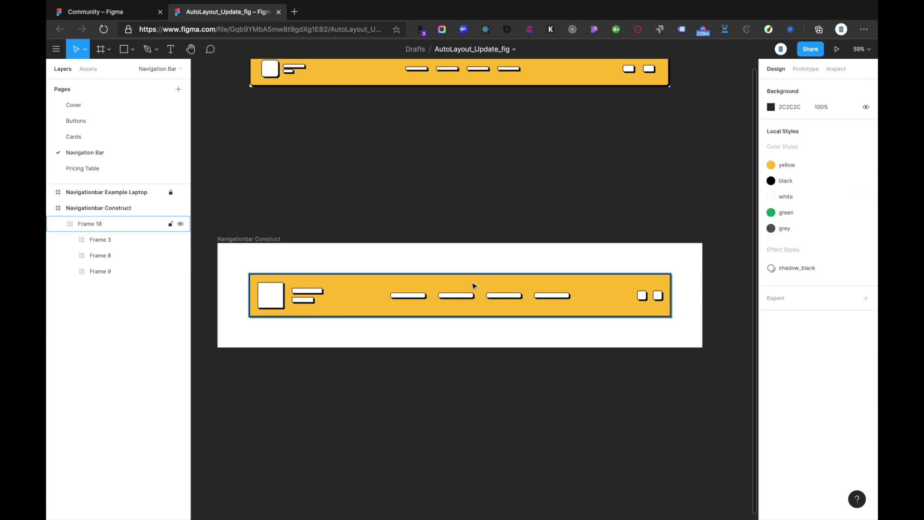
Test the bar's responsiveness by narrowing it from its right edge, and undo the resize
{"action": "left_click", "coordinate": [511, 276]}
{"action": "left_click_drag", "start_coordinate": [672, 290], "coordinate": [604, 287]}
{"action": "key", "text": "ctrl+z"}
{"action": "left_click", "coordinate": [340, 252]}
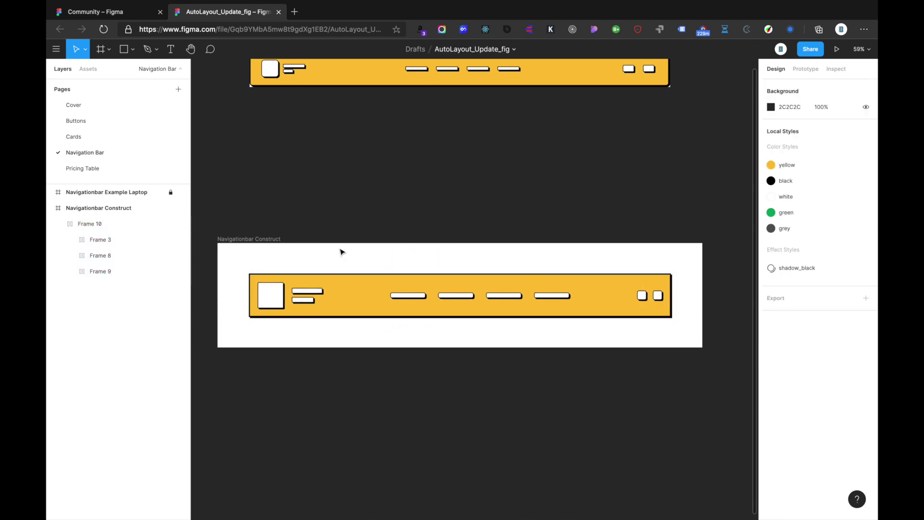
Move the yellow bar to the upper-left corner of the Navigationbar Construct frame and widen it to the frame's full 1659 width
{"action": "left_click", "coordinate": [289, 295]}
{"action": "scroll", "coordinate": [350, 291], "scroll_direction": "down", "scroll_amount": 2}
{"action": "left_click_drag", "start_coordinate": [344, 289], "coordinate": [322, 271]}
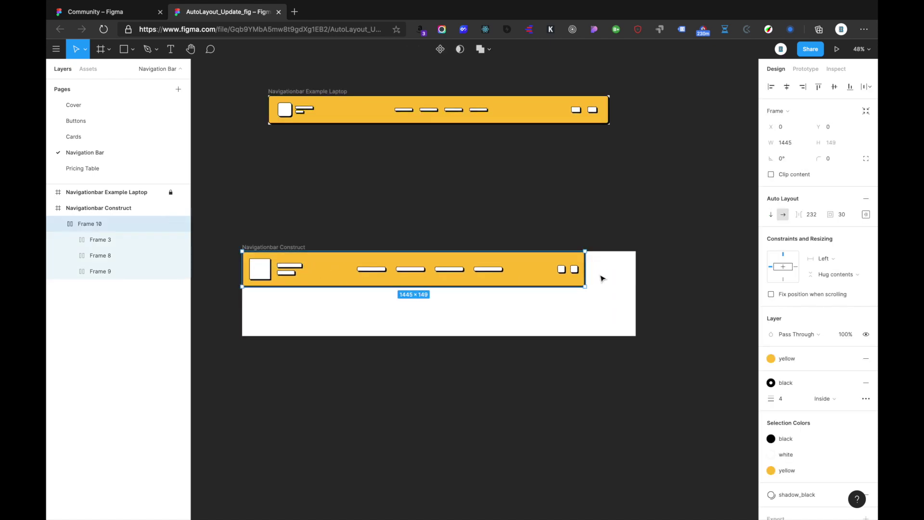
{"action": "left_click_drag", "start_coordinate": [585, 272], "coordinate": [636, 280]}
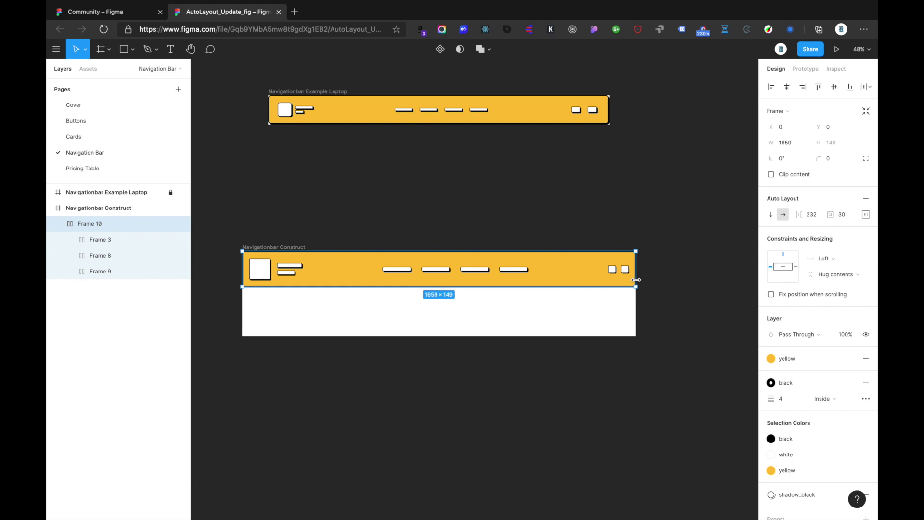
{"action": "left_click", "coordinate": [514, 319]}
{"action": "left_click", "coordinate": [351, 273]}
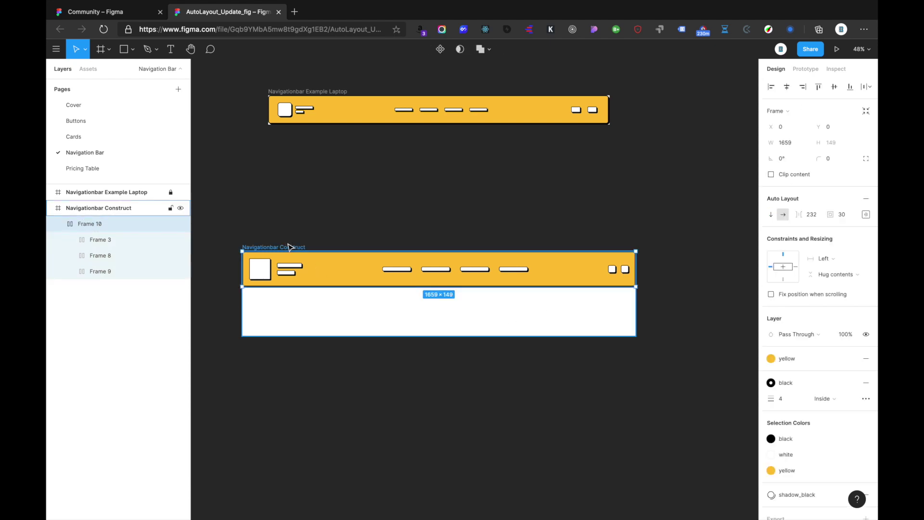
{"action": "left_click", "coordinate": [340, 229]}
{"action": "left_click", "coordinate": [301, 246]}
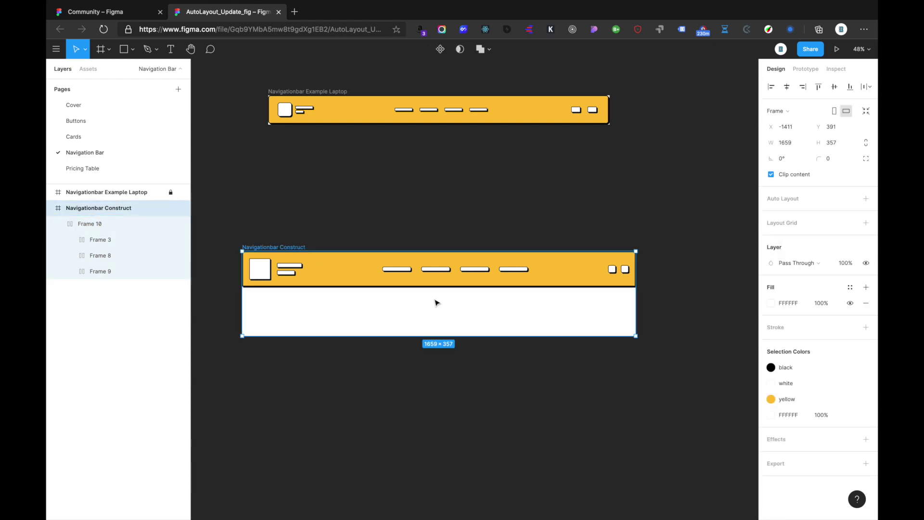
{"action": "left_click", "coordinate": [495, 215]}
{"action": "left_click", "coordinate": [287, 248]}
{"action": "left_click", "coordinate": [373, 223]}
{"action": "left_click", "coordinate": [330, 268]}
{"action": "left_click", "coordinate": [509, 236]}
{"action": "left_click", "coordinate": [371, 272]}
{"action": "left_click", "coordinate": [303, 236]}
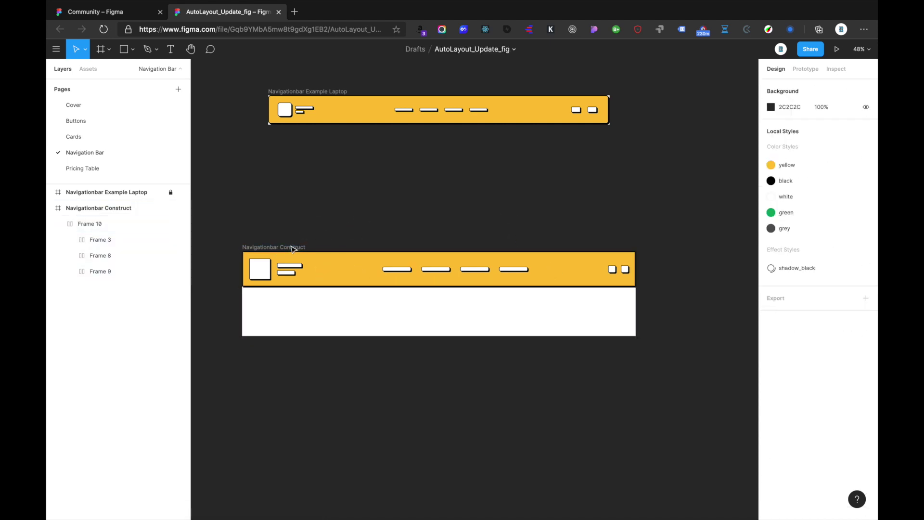
Create an iPad Pro 11" frame from the tablet presets and place it below the Navigationbar Construct frame
{"action": "scroll", "coordinate": [287, 250], "scroll_direction": "down", "scroll_amount": 1}
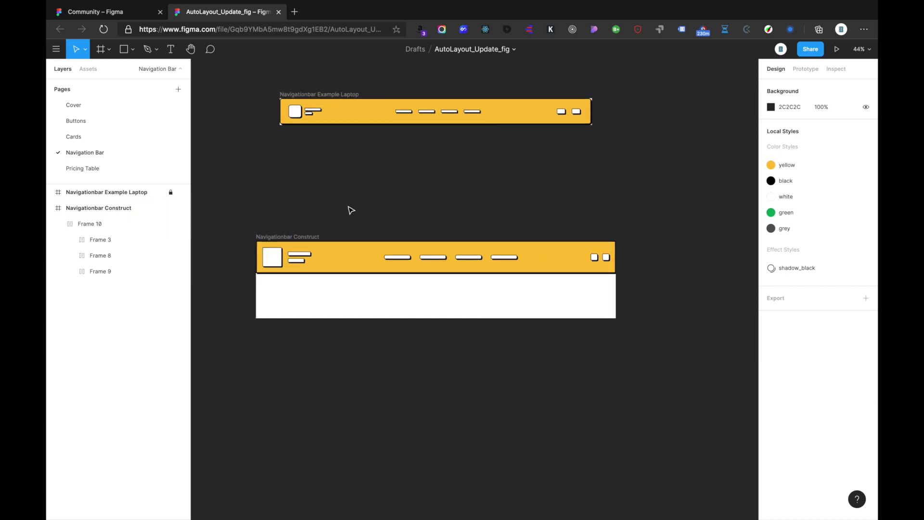
{"action": "scroll", "coordinate": [351, 208], "scroll_direction": "down", "scroll_amount": 2}
{"action": "key", "text": "f"}
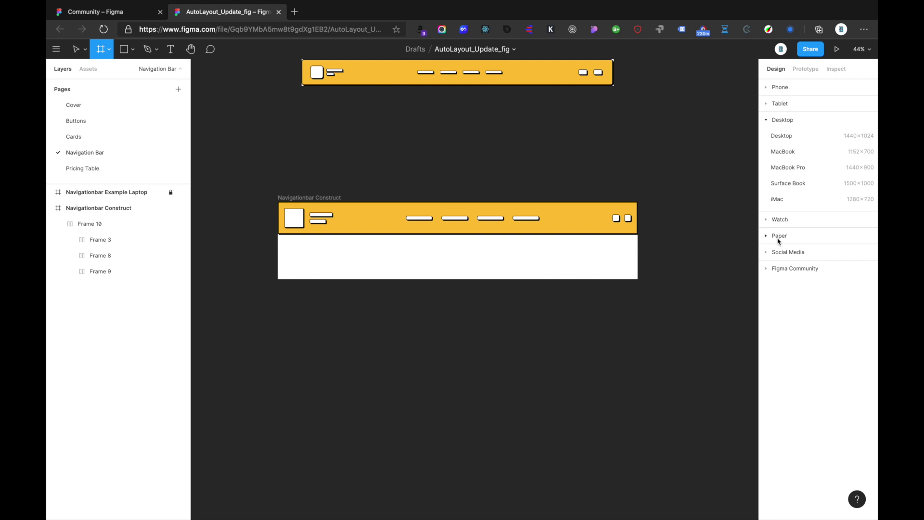
{"action": "left_click", "coordinate": [780, 103]}
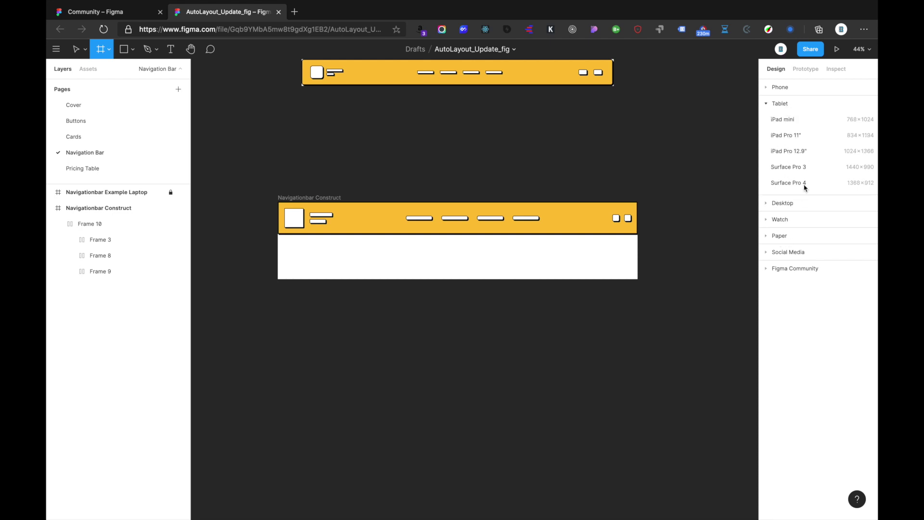
{"action": "left_click", "coordinate": [786, 136]}
{"action": "left_click", "coordinate": [608, 173]}
{"action": "left_click_drag", "start_coordinate": [616, 172], "coordinate": [366, 317]}
Copy the yellow navigation bar into the iPad Pro 11" frame and narrow it to the frame's 834 width
{"action": "left_click", "coordinate": [368, 215]}
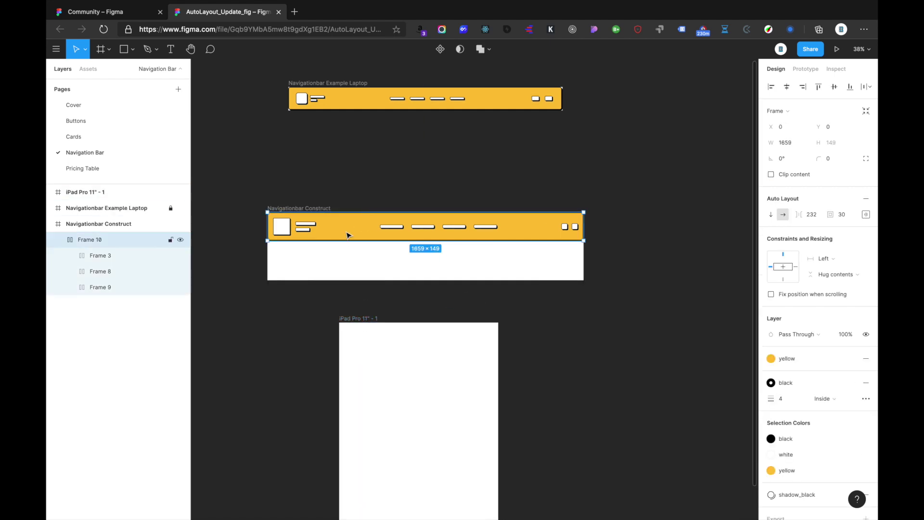
{"action": "left_click", "coordinate": [356, 318]}
{"action": "key", "text": "ctrl+v"}
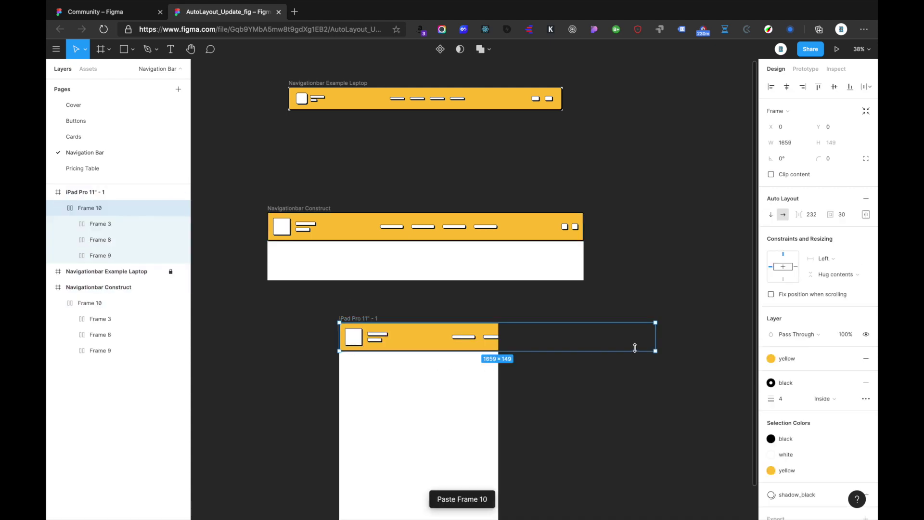
{"action": "left_click_drag", "start_coordinate": [653, 339], "coordinate": [500, 344]}
Set the spacing between items in the links frame of the iPad navigation bar to 20
{"action": "scroll", "coordinate": [399, 338], "scroll_direction": "up", "scroll_amount": 5}
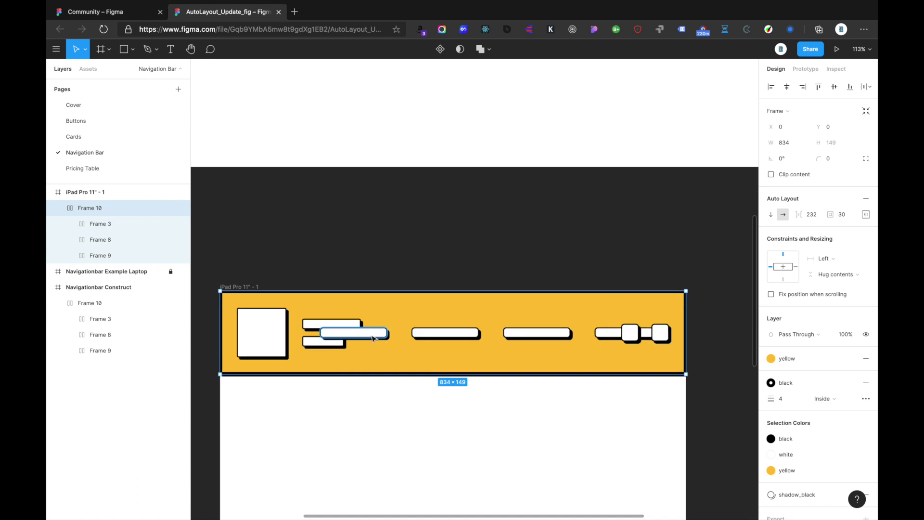
{"action": "double_click", "coordinate": [389, 337]}
{"action": "left_click", "coordinate": [613, 338]}
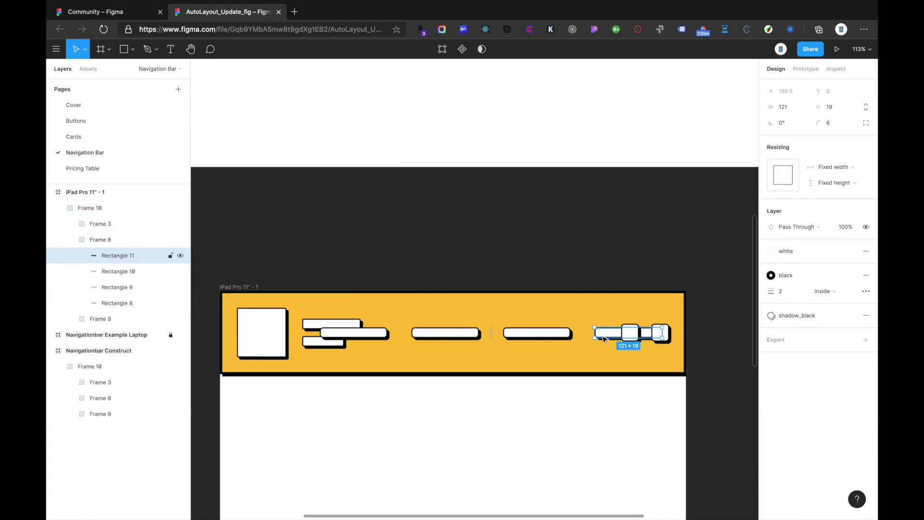
{"action": "left_click", "coordinate": [113, 239]}
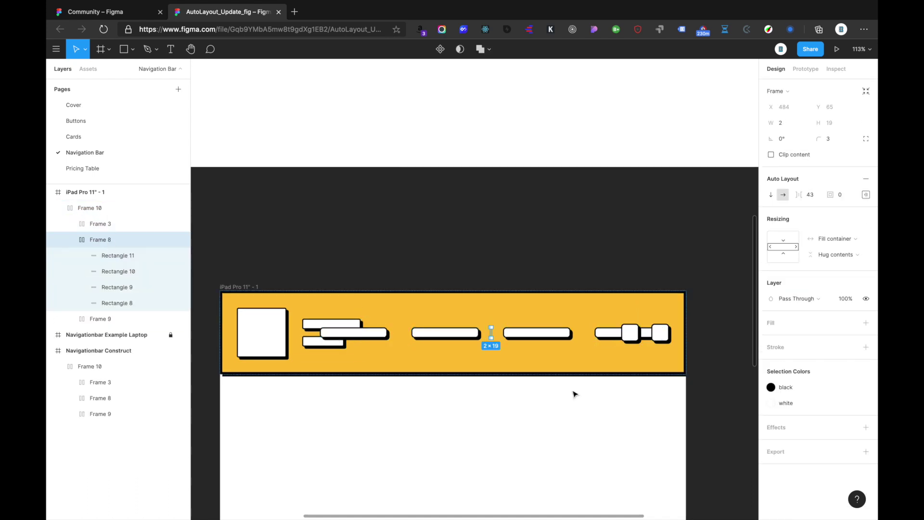
{"action": "left_click", "coordinate": [69, 239]}
{"action": "left_click", "coordinate": [120, 255]}
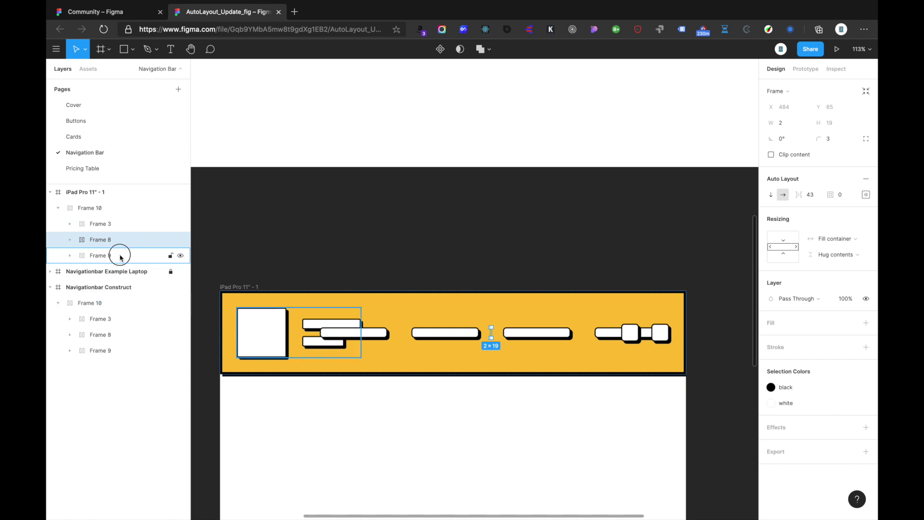
{"action": "left_click", "coordinate": [120, 240]}
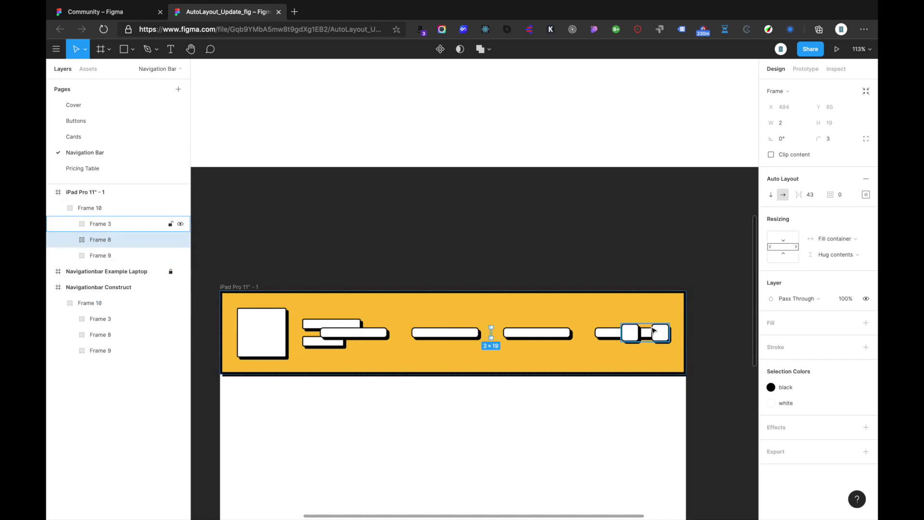
{"action": "left_click", "coordinate": [809, 195]}
{"action": "type", "text": "3"}
{"action": "key", "text": "Return"}
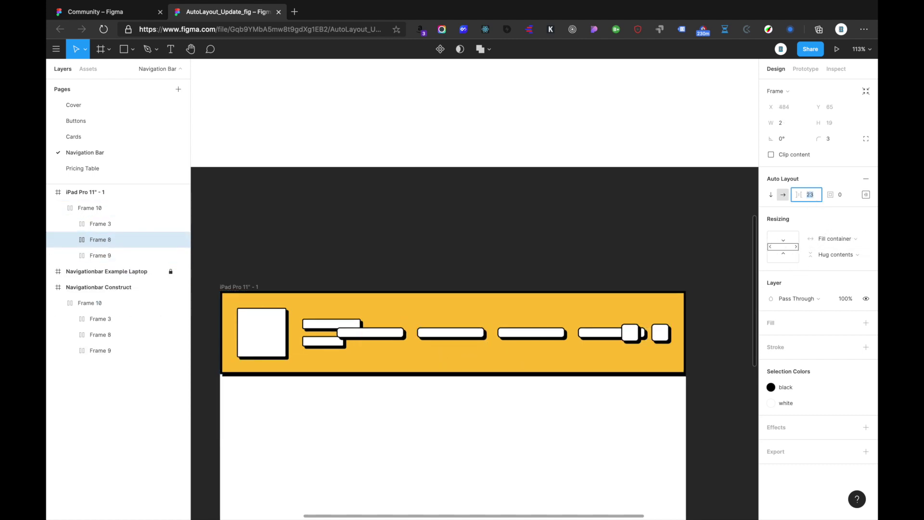
{"action": "key", "text": "Up"}
{"action": "key", "text": "Up"}
{"action": "key", "text": "Up"}
{"action": "key", "text": "Up"}
{"action": "key", "text": "Up"}
{"action": "key", "text": "Up"}
{"action": "key", "text": "Up"}
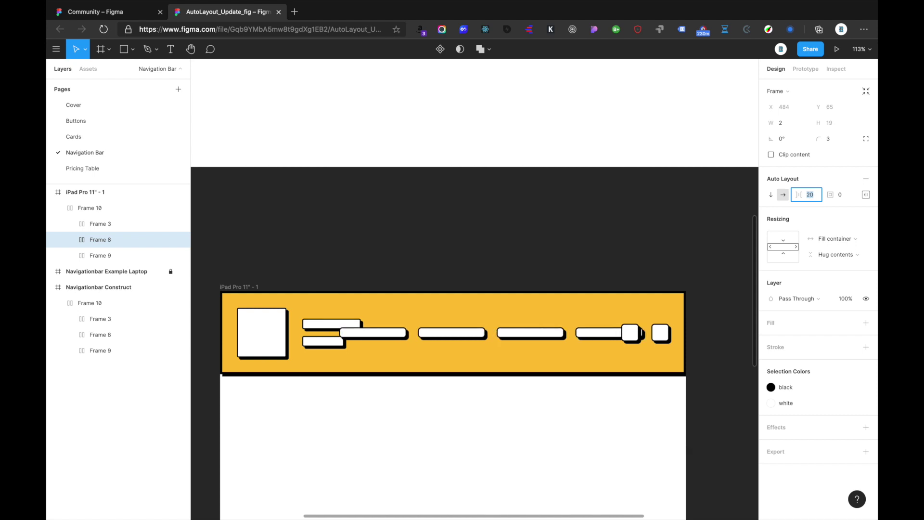
{"action": "key", "text": "Up"}
{"action": "key", "text": "Up"}
{"action": "key", "text": "Up"}
{"action": "key", "text": "Up"}
{"action": "key", "text": "Up"}
{"action": "key", "text": "Up"}
{"action": "key", "text": "Up"}
{"action": "key", "text": "Up"}
{"action": "key", "text": "Up"}
{"action": "key", "text": "Up"}
{"action": "left_click", "coordinate": [460, 398]}
Delete the two middle link rectangles, Rectangle 9 and Rectangle 10, from the iPad navigation bar
{"action": "scroll", "coordinate": [462, 393], "scroll_direction": "down", "scroll_amount": 5}
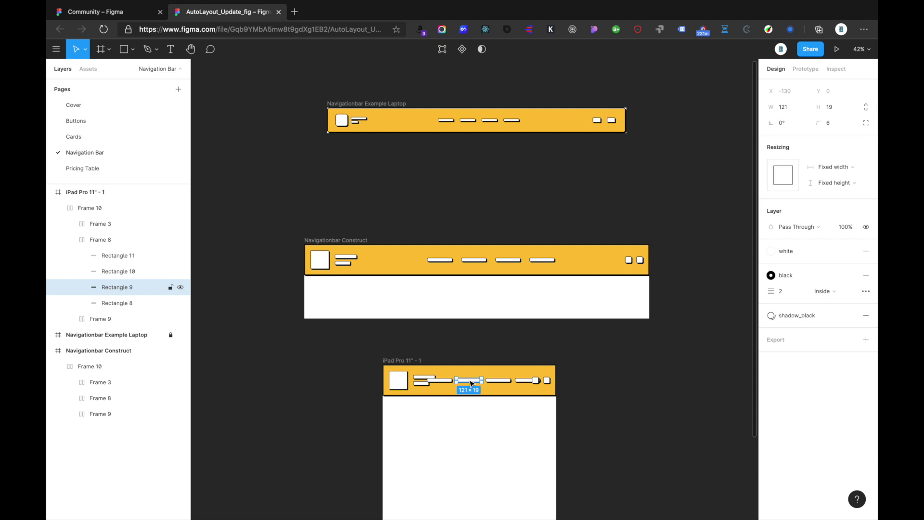
{"action": "left_click", "coordinate": [478, 380], "text": "ctrl"}
{"action": "key", "text": "Delete"}
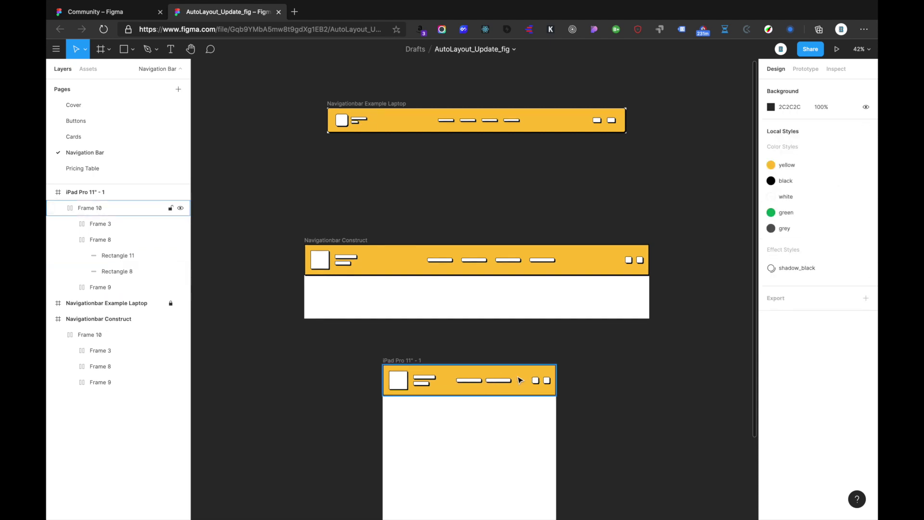
{"action": "scroll", "coordinate": [515, 406], "scroll_direction": "up", "scroll_amount": 5}
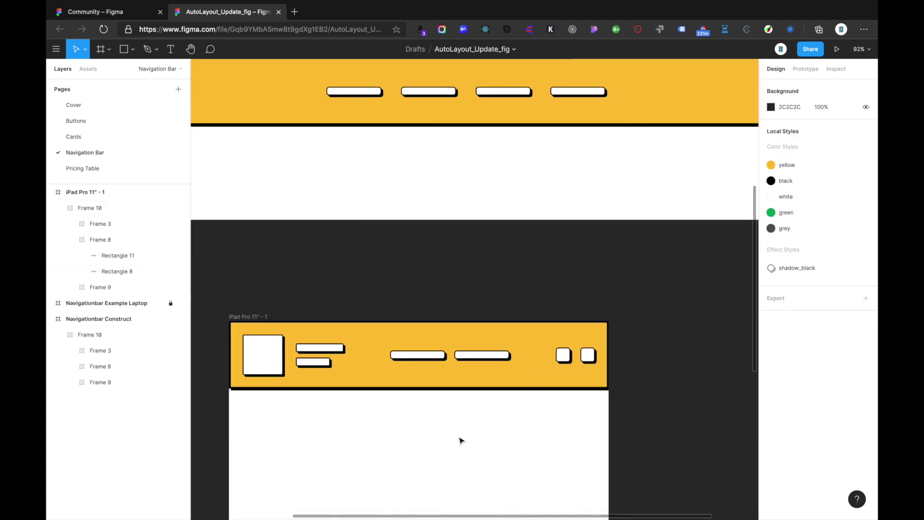
{"action": "scroll", "coordinate": [462, 437], "scroll_direction": "down", "scroll_amount": 3}
{"action": "scroll", "coordinate": [461, 440], "scroll_direction": "down", "scroll_amount": 2}
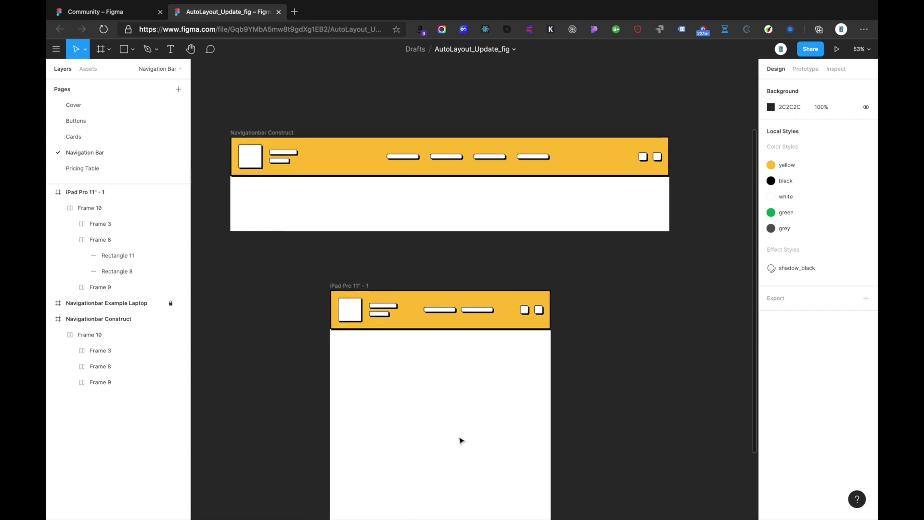
{"action": "scroll", "coordinate": [501, 318], "scroll_direction": "up", "scroll_amount": 4}
{"action": "left_click", "coordinate": [552, 307], "text": "ctrl"}
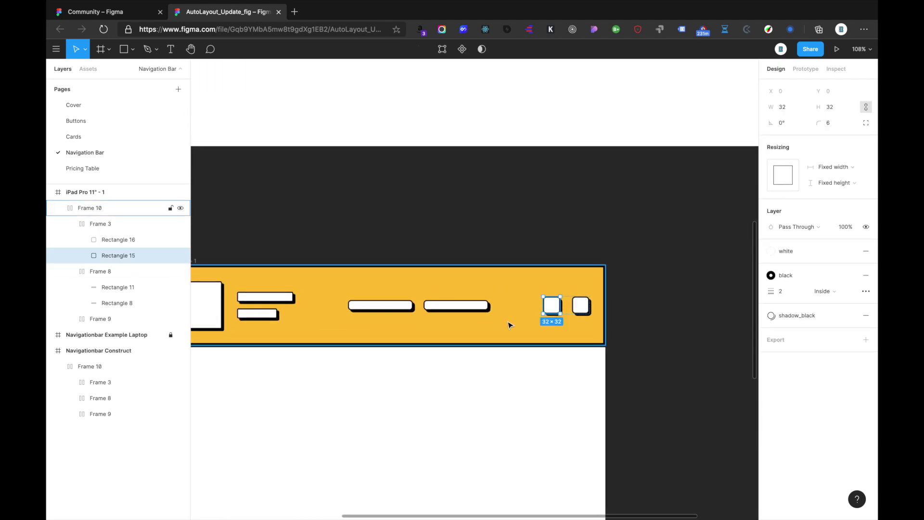
{"action": "key", "text": "Escape"}
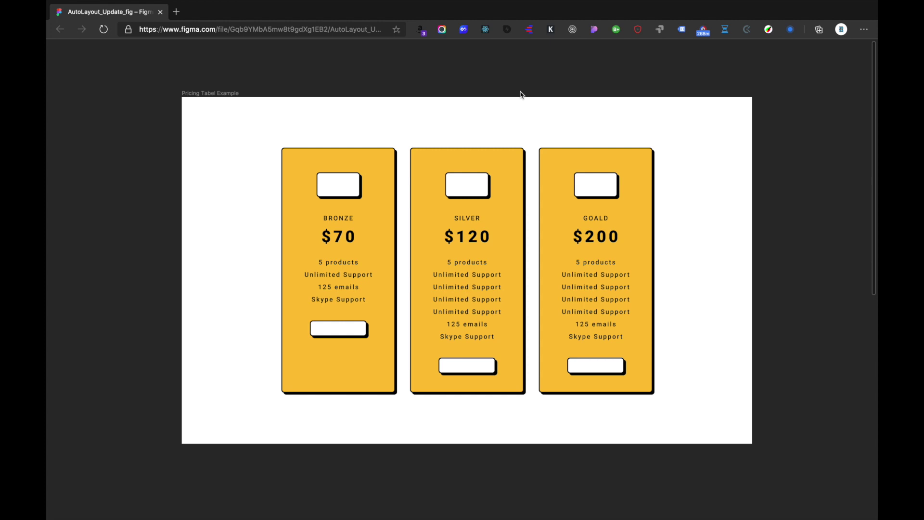
Draw a rectangle of about 100 × 58 in the Pricing Tabel Construct frame and apply the example card's white logo style to it
{"action": "key", "text": "ctrl+backslash"}
{"action": "scroll", "coordinate": [393, 306], "scroll_direction": "down", "scroll_amount": 5}
{"action": "left_click", "coordinate": [394, 306]}
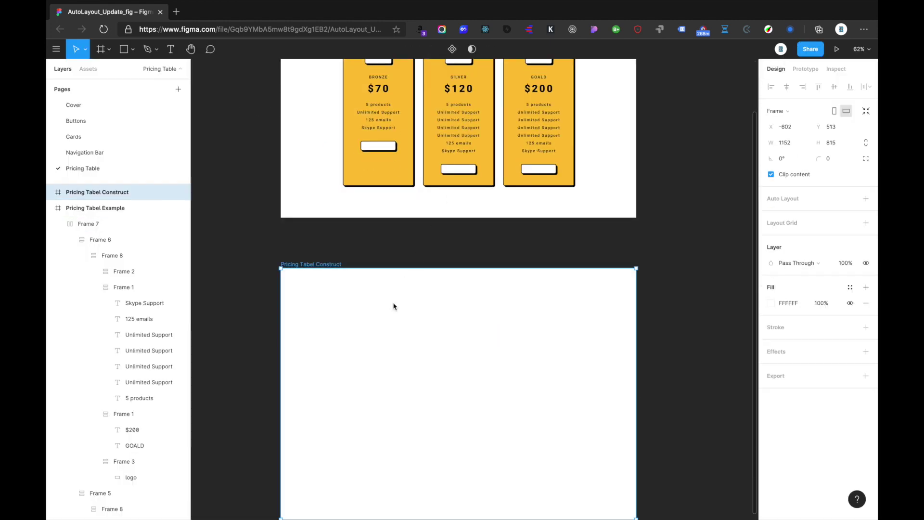
{"action": "key", "text": "r"}
{"action": "left_click_drag", "start_coordinate": [351, 315], "coordinate": [382, 334]}
{"action": "scroll", "coordinate": [383, 334], "scroll_direction": "up", "scroll_amount": 4}
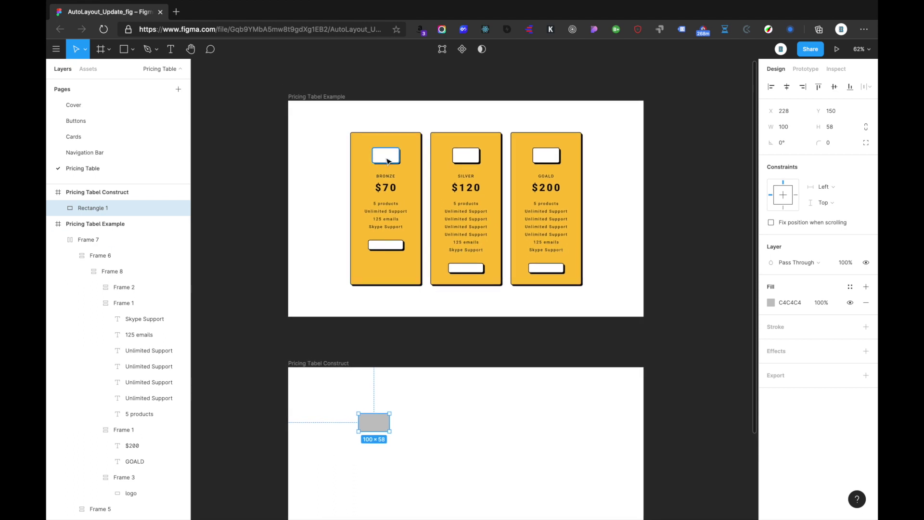
{"action": "key", "text": "ctrl+alt+v"}
{"action": "scroll", "coordinate": [407, 439], "scroll_direction": "down", "scroll_amount": 2}
{"action": "left_click", "coordinate": [408, 440]}
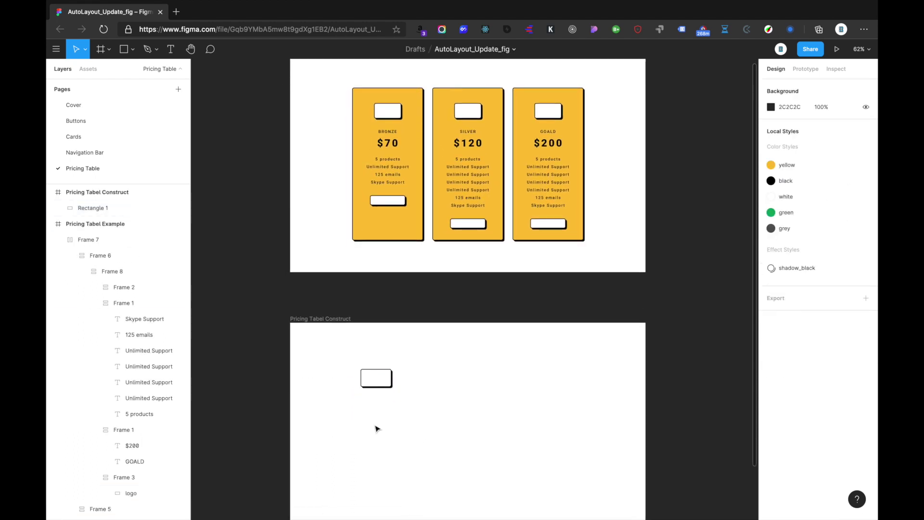
Add the text BRONZE below the logo rectangle and align both on their horizontal centres
{"action": "scroll", "coordinate": [377, 429], "scroll_direction": "up", "scroll_amount": 1}
{"action": "key", "text": "t"}
{"action": "left_click", "coordinate": [355, 412]}
{"action": "type", "text": "BRONZE"}
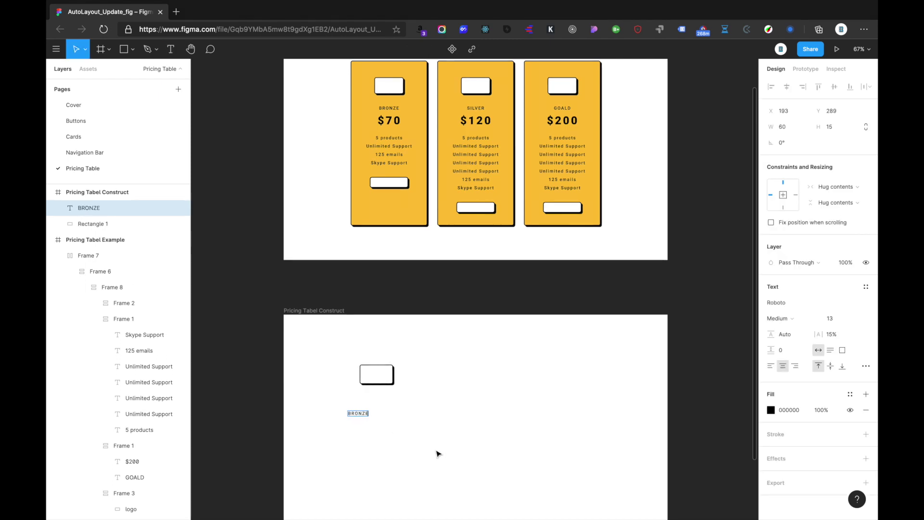
{"action": "key", "text": "Escape"}
{"action": "left_click_drag", "start_coordinate": [424, 362], "coordinate": [291, 467]}
{"action": "left_click", "coordinate": [785, 88]}
{"action": "left_click", "coordinate": [541, 364]}
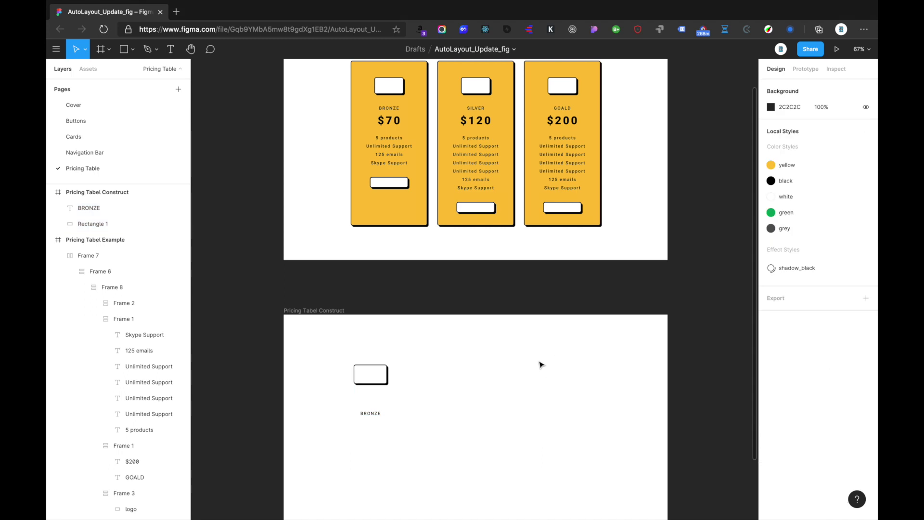
Duplicate the BRONZE text just below itself and change the copy to $70
{"action": "left_click", "coordinate": [377, 413]}
{"action": "left_click_drag", "start_coordinate": [377, 413], "coordinate": [376, 430]}
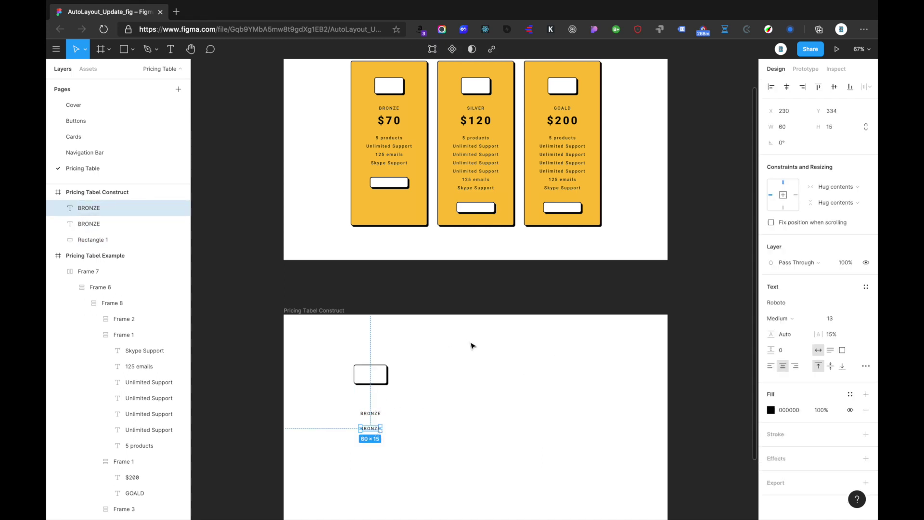
{"action": "double_click", "coordinate": [371, 428]}
{"action": "type", "text": "$70"}
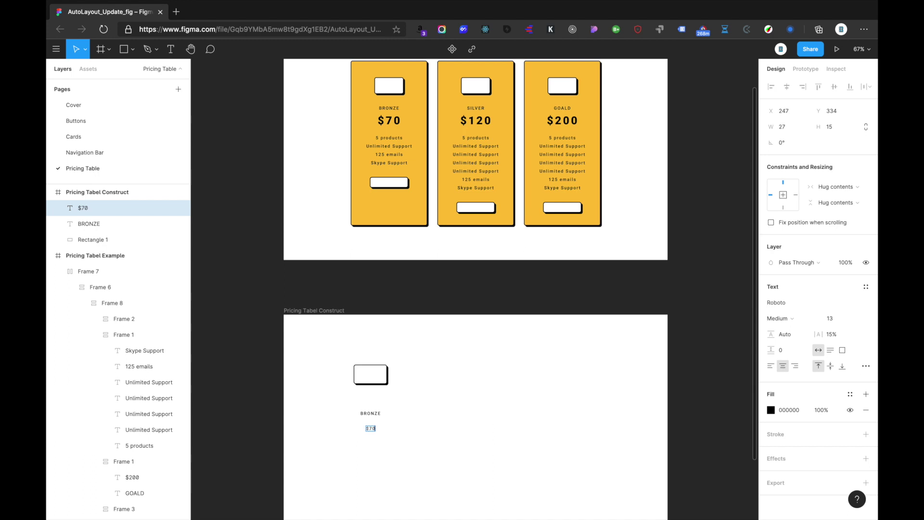
{"action": "key", "text": "Escape"}
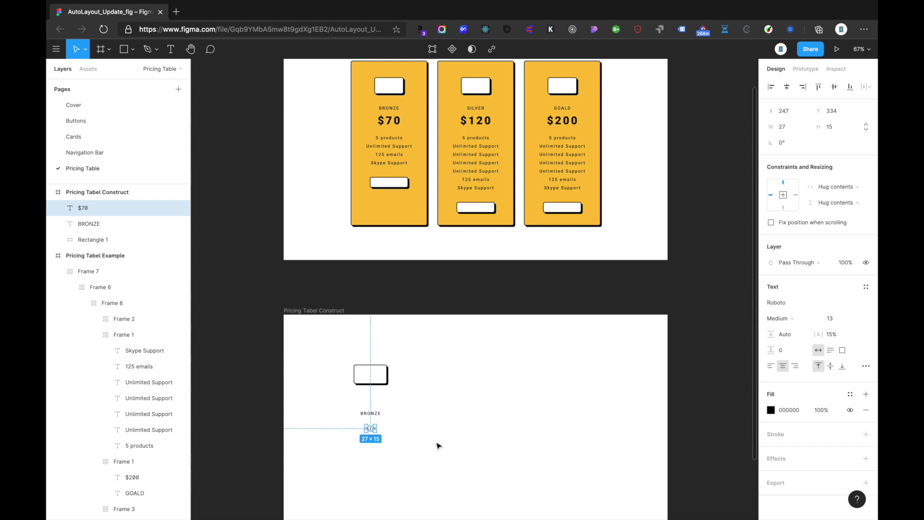
{"action": "left_click", "coordinate": [472, 354]}
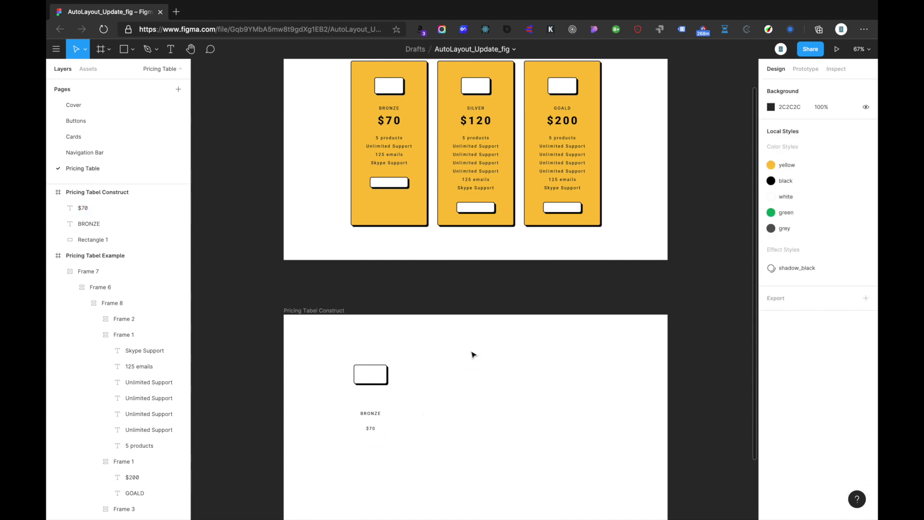
Apply the example card's $70 text style to the new $70 text and centre it horizontally with BRONZE and the rectangle
{"action": "left_click", "coordinate": [391, 124]}
{"action": "left_click", "coordinate": [390, 124], "text": "ctrl"}
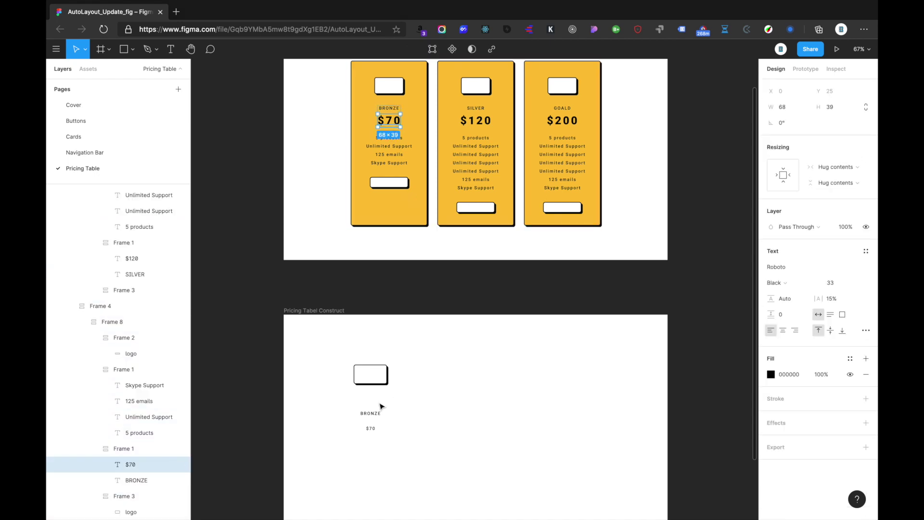
{"action": "left_click", "coordinate": [371, 428]}
{"action": "key", "text": "ctrl+alt+v"}
{"action": "left_click", "coordinate": [440, 443]}
{"action": "left_click_drag", "start_coordinate": [440, 443], "coordinate": [358, 362]}
{"action": "left_click", "coordinate": [787, 87]}
{"action": "left_click", "coordinate": [526, 393]}
Move the $70 text up 20 px to Y 314, closer to BRONZE
{"action": "left_click", "coordinate": [380, 432]}
{"action": "left_click", "coordinate": [378, 415]}
{"action": "left_click", "coordinate": [373, 432]}
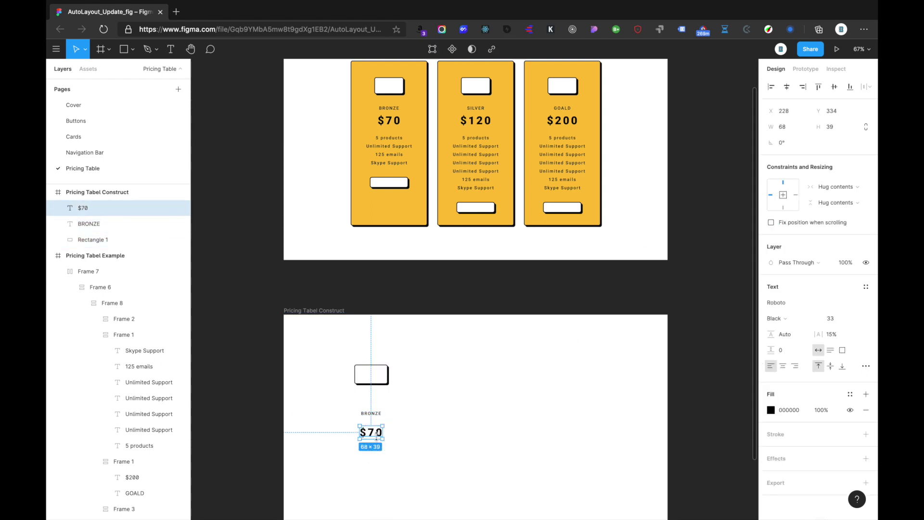
{"action": "scroll", "coordinate": [377, 435], "scroll_direction": "up", "scroll_amount": 5}
{"action": "key", "text": "shift+Up"}
{"action": "key", "text": "shift+Up"}
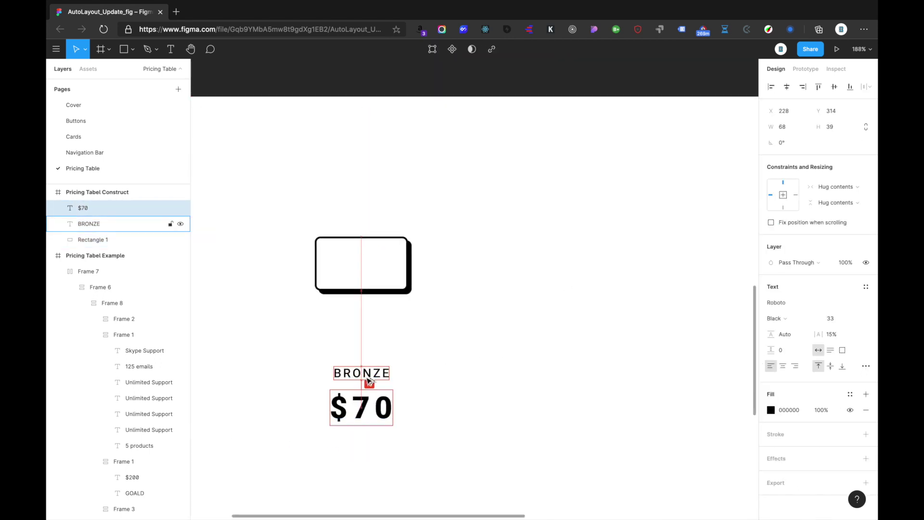
Move the BRONZE and $70 texts together 20 px up towards the logo rectangle
{"action": "scroll", "coordinate": [349, 379], "scroll_direction": "down", "scroll_amount": 5}
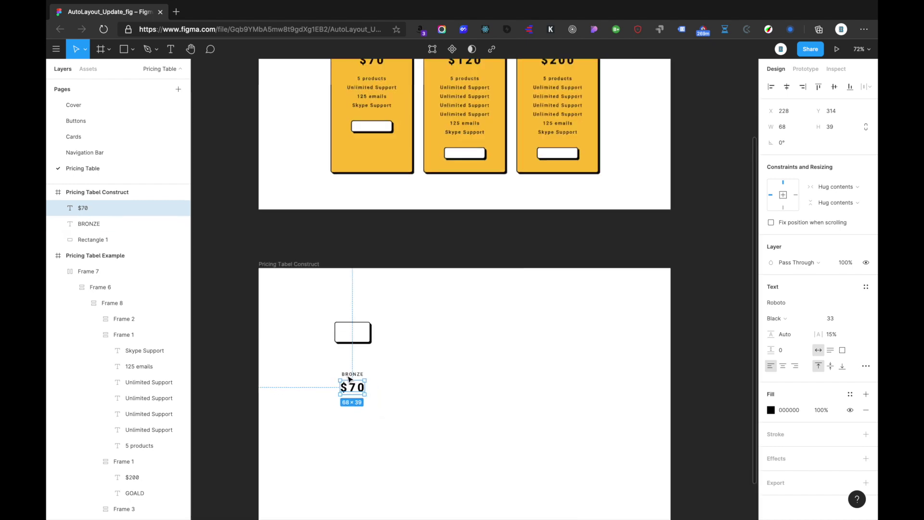
{"action": "scroll", "coordinate": [385, 377], "scroll_direction": "left", "scroll_amount": 3}
{"action": "left_click_drag", "start_coordinate": [366, 375], "coordinate": [425, 409]}
{"action": "key", "text": "shift+Up"}
{"action": "key", "text": "shift+Up"}
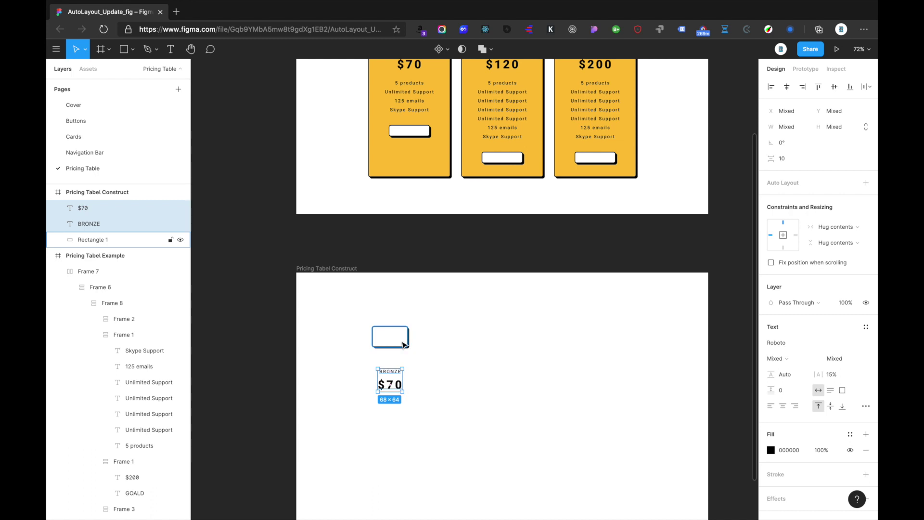
{"action": "left_click", "coordinate": [457, 360]}
{"action": "scroll", "coordinate": [462, 362], "scroll_direction": "down", "scroll_amount": 1}
{"action": "scroll", "coordinate": [462, 362], "scroll_direction": "left", "scroll_amount": 1}
{"action": "scroll", "coordinate": [391, 371], "scroll_direction": "down", "scroll_amount": 4}
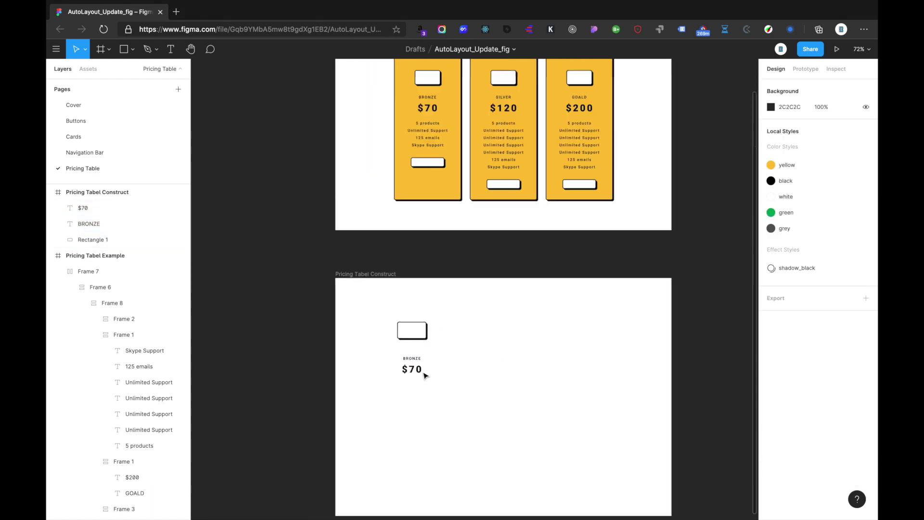
{"action": "left_click_drag", "start_coordinate": [394, 351], "coordinate": [428, 383]}
{"action": "left_click", "coordinate": [464, 353]}
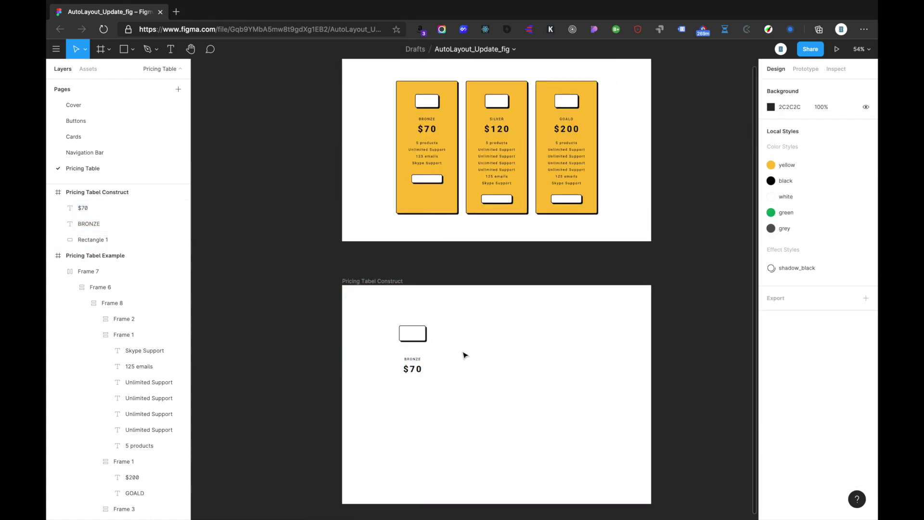
Paste a copy of the BRONZE text below $70 and change it to "4 emails"
{"action": "left_click", "coordinate": [418, 360]}
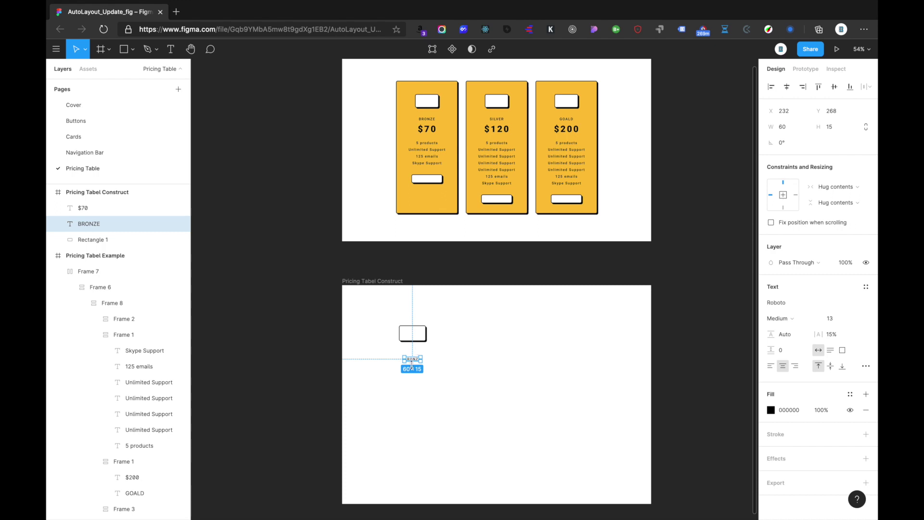
{"action": "left_click", "coordinate": [428, 373]}
{"action": "left_click", "coordinate": [412, 369]}
{"action": "key", "text": "ctrl+v"}
{"action": "key", "text": "shift+Down"}
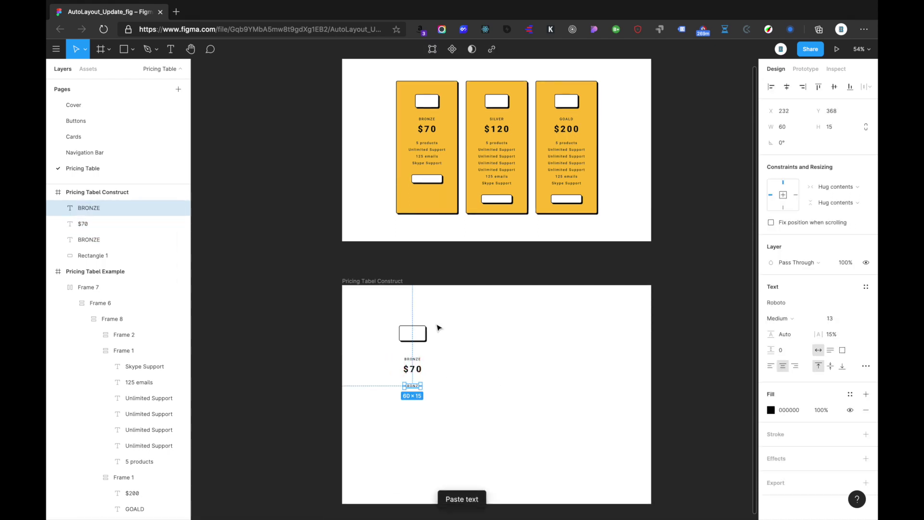
{"action": "scroll", "coordinate": [427, 359], "scroll_direction": "up", "scroll_amount": 5}
{"action": "scroll", "coordinate": [429, 414], "scroll_direction": "up", "scroll_amount": 2}
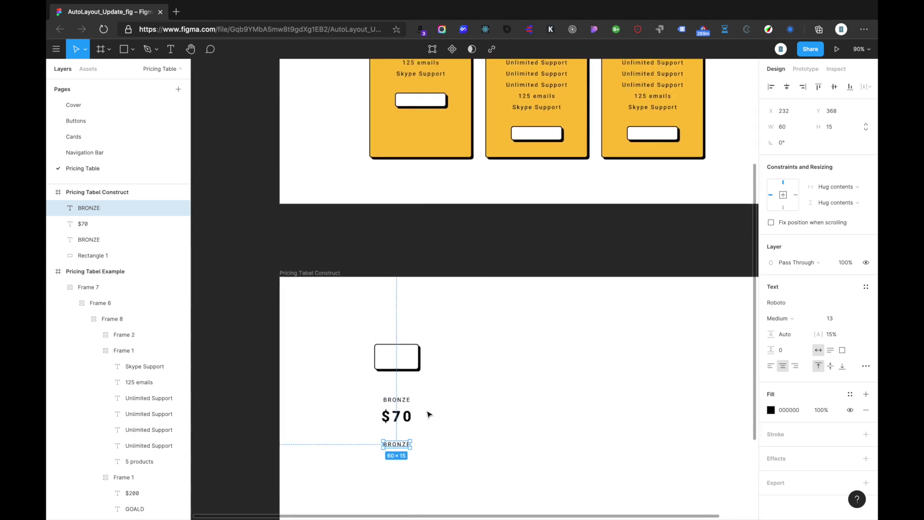
{"action": "double_click", "coordinate": [400, 446]}
{"action": "type", "text": "4 emai"}
{"action": "key", "text": "Escape"}
Duplicate the "4 emails" line below itself and wrap both lines in a vertical auto layout with centred alignment
{"action": "key", "text": "ctrl+v"}
{"action": "left_click_drag", "start_coordinate": [402, 448], "coordinate": [401, 457]}
{"action": "scroll", "coordinate": [395, 446], "scroll_direction": "up", "scroll_amount": 3}
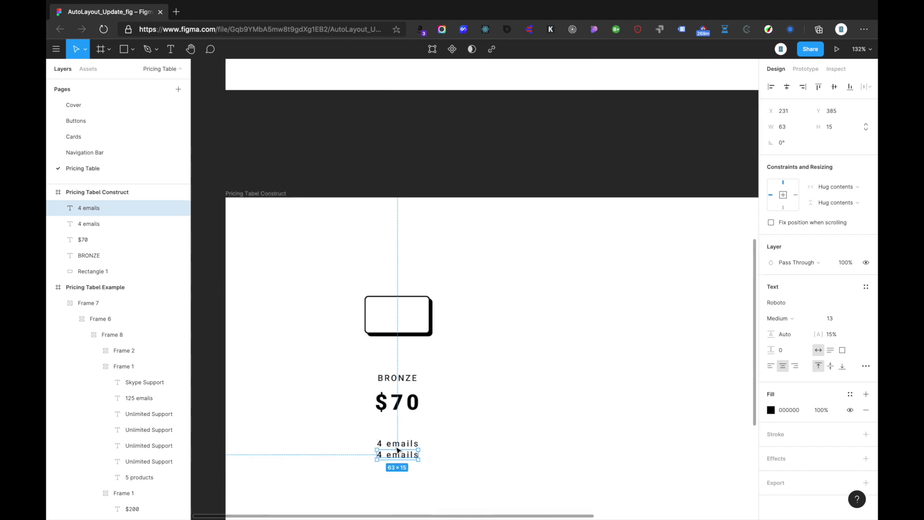
{"action": "left_click", "coordinate": [387, 443], "text": "shift"}
{"action": "key", "text": "shift+a"}
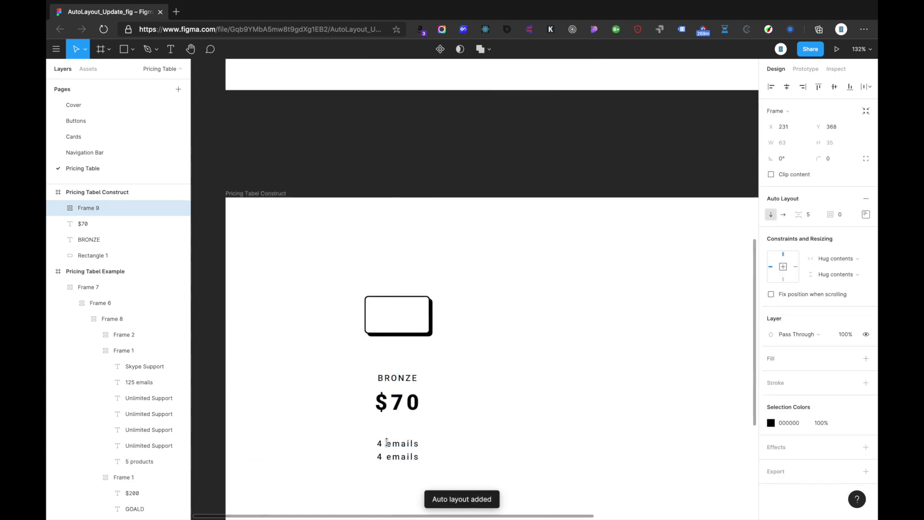
{"action": "left_click", "coordinate": [865, 214]}
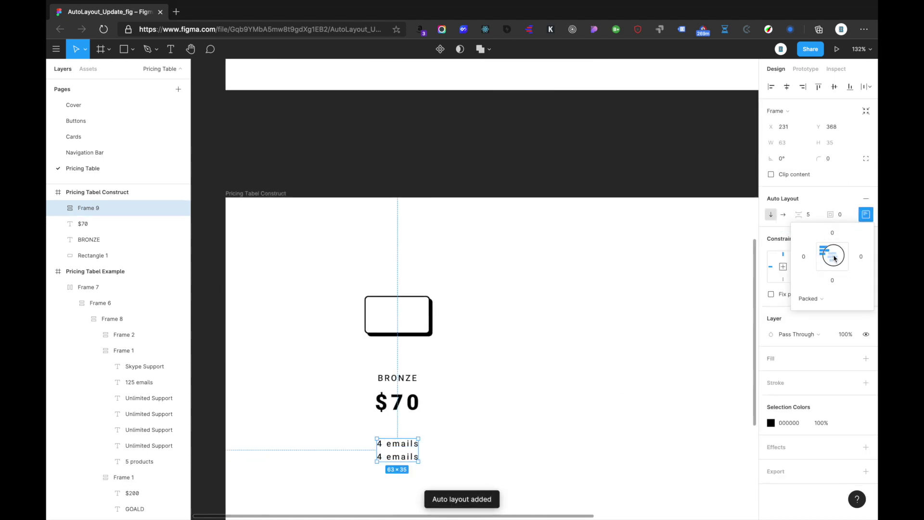
{"action": "left_click", "coordinate": [503, 396]}
Change the lower "4 emails" line in the auto layout to "Unlimited support"
{"action": "double_click", "coordinate": [399, 456]}
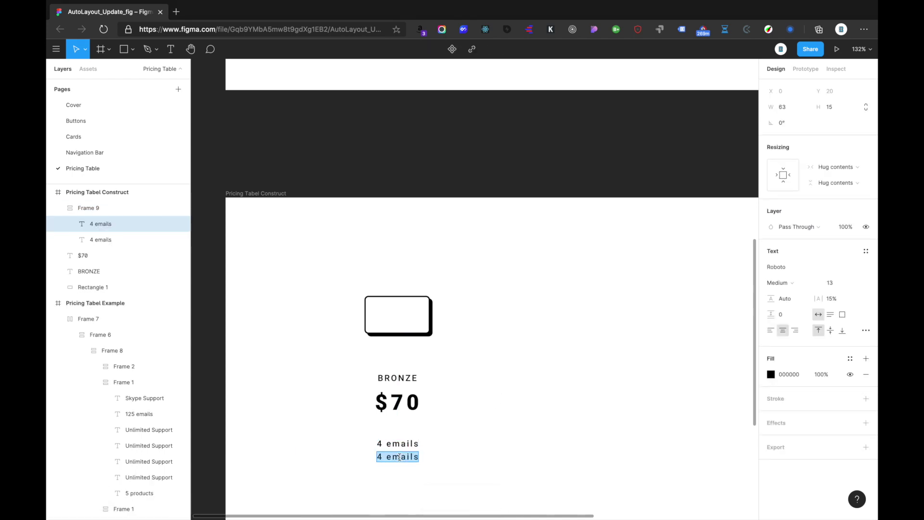
{"action": "scroll", "coordinate": [399, 457], "scroll_direction": "down", "scroll_amount": 5}
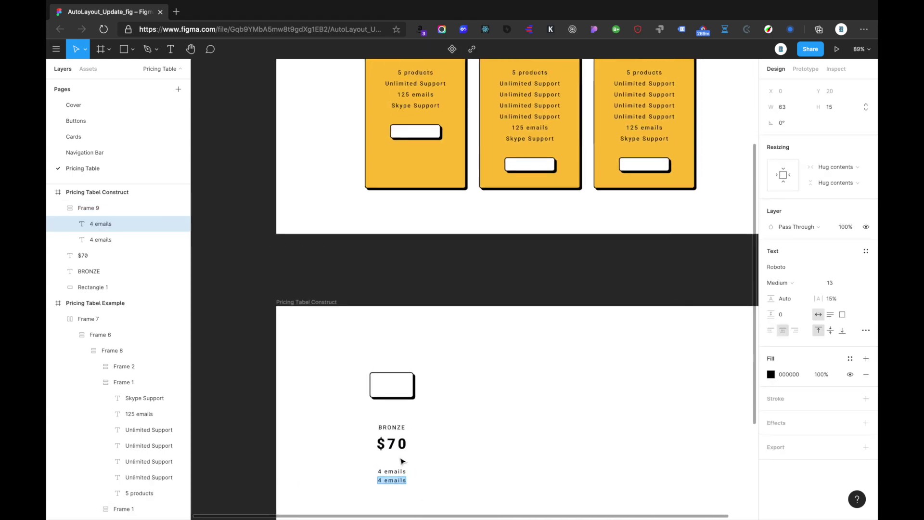
{"action": "type", "text": "Unl"}
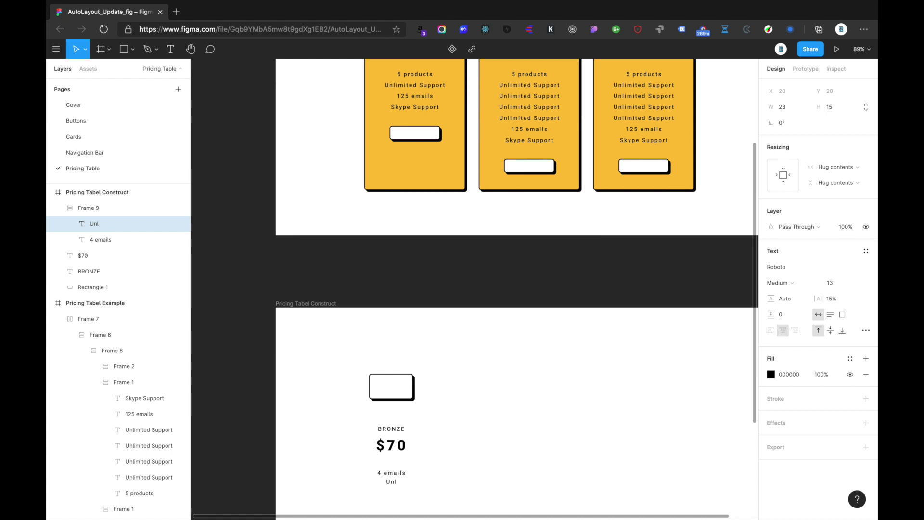
{"action": "type", "text": "imites"}
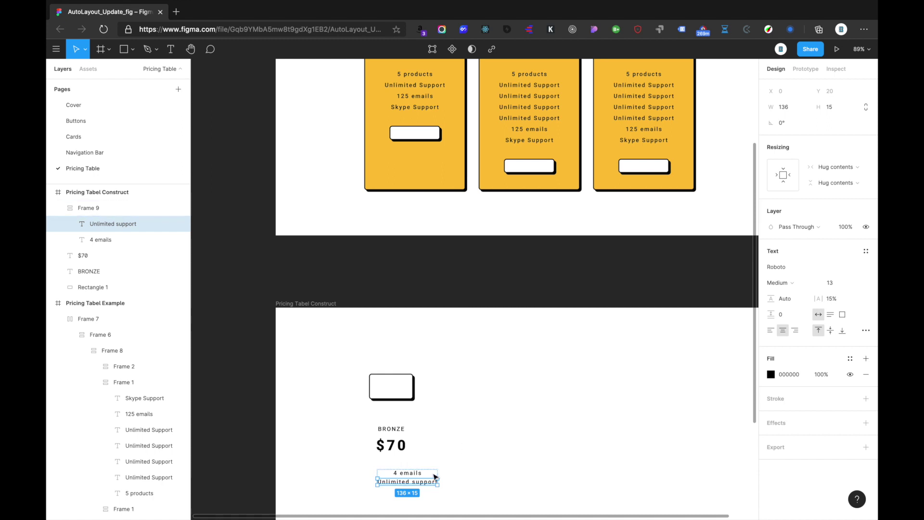
Duplicate the "Unlimited support" line in the feature list and change the copy to "125 emails"
{"action": "type", "text": "Unlimited support"}
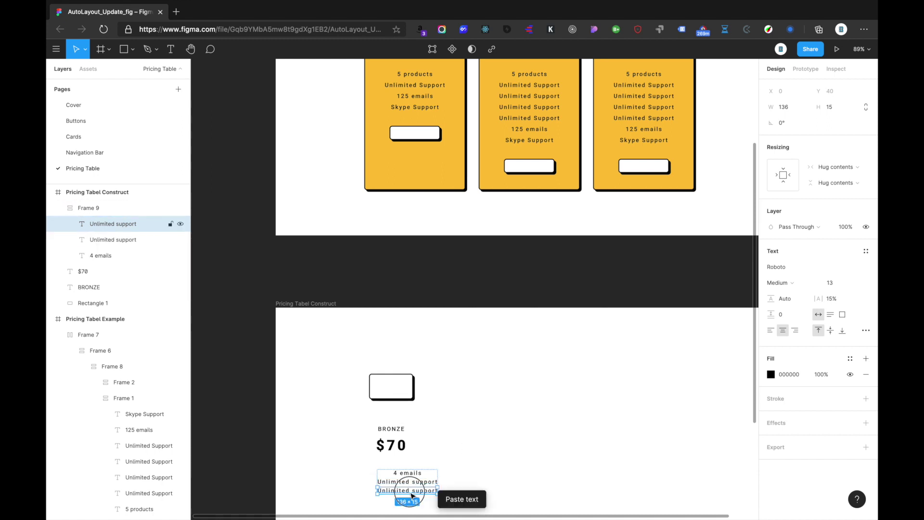
{"action": "double_click", "coordinate": [412, 493]}
{"action": "type", "text": "125 emails"}
{"action": "key", "text": "Escape"}
Duplicate the "125 emails" line in the feature list and change the copy to "Skype support"
{"action": "key", "text": "ctrl+c"}
{"action": "key", "text": "ctrl+v"}
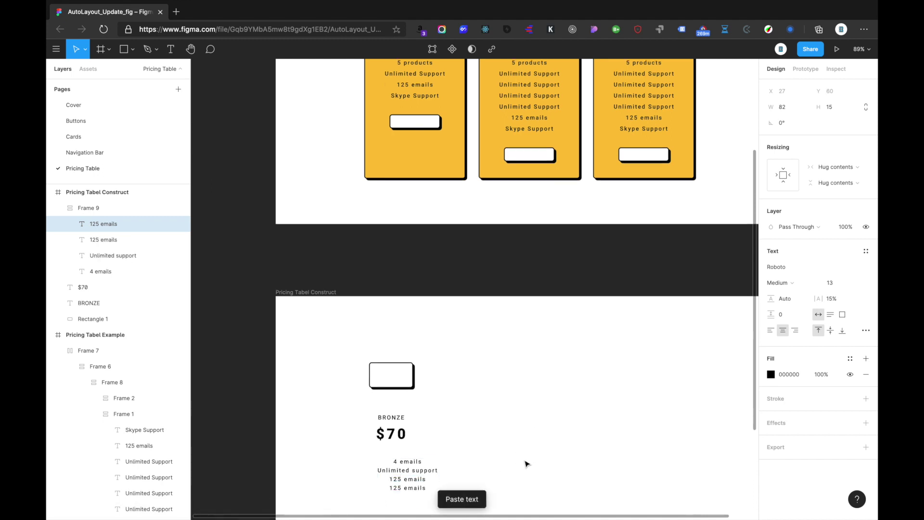
{"action": "double_click", "coordinate": [410, 490]}
{"action": "type", "text": "Skype support"}
{"action": "key", "text": "Escape"}
Align the logo rectangle, BRONZE, $70 and the feature list on their horizontal centres
{"action": "left_click", "coordinate": [516, 439]}
{"action": "left_click", "coordinate": [419, 472]}
{"action": "left_click_drag", "start_coordinate": [458, 332], "coordinate": [367, 490]}
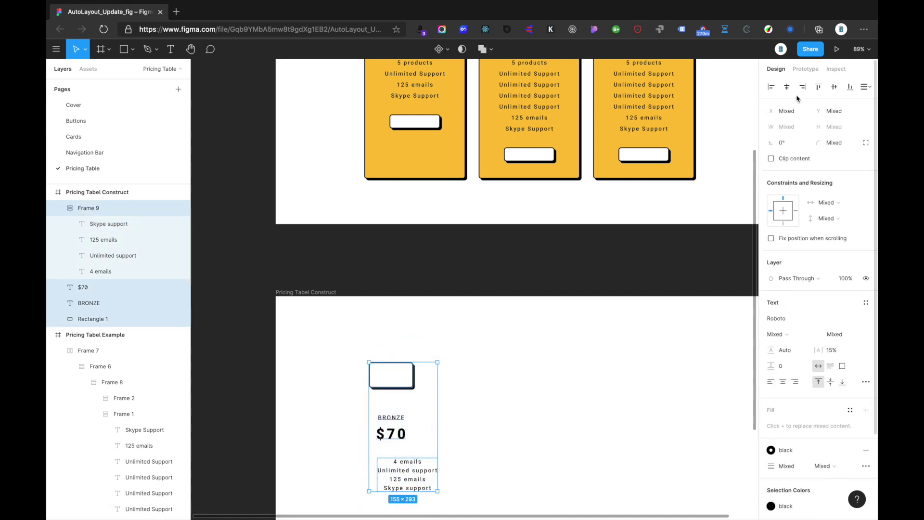
{"action": "key", "text": "alt+h"}
{"action": "left_click", "coordinate": [522, 404]}
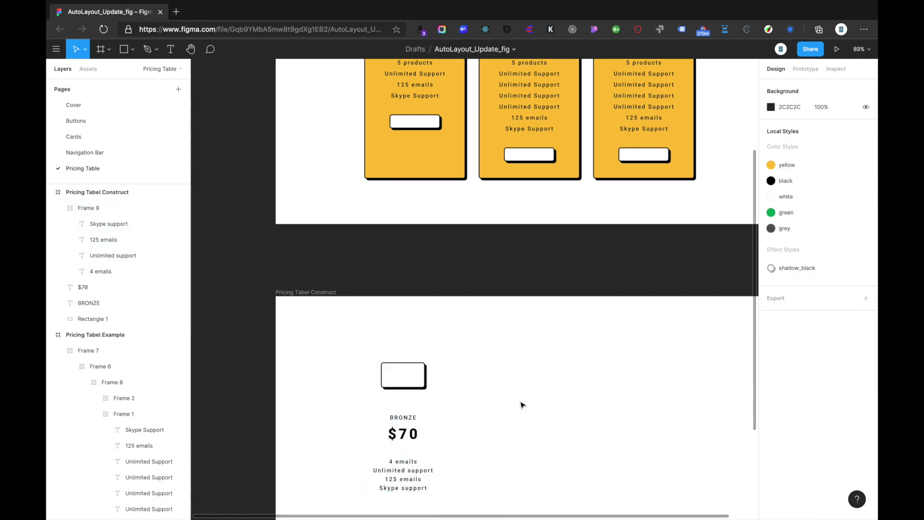
Copy the white button from the example's bronze card into the Pricing Tabel Construct frame and place it below the feature list
{"action": "left_click", "coordinate": [426, 126]}
{"action": "left_click", "coordinate": [467, 295]}
{"action": "scroll", "coordinate": [467, 296], "scroll_direction": "down", "scroll_amount": 5}
{"action": "left_click", "coordinate": [406, 283]}
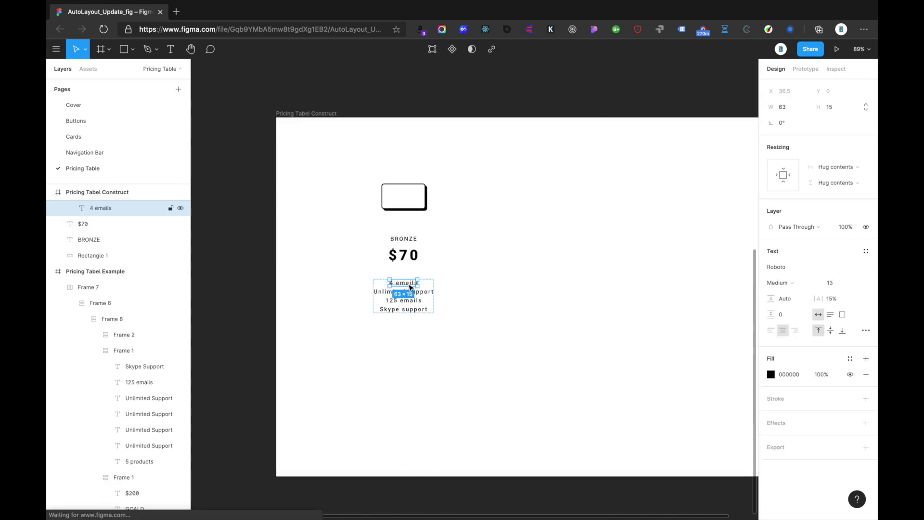
{"action": "left_click", "coordinate": [404, 198]}
{"action": "key", "text": "ctrl+v"}
{"action": "left_click_drag", "start_coordinate": [317, 126], "coordinate": [413, 339]}
{"action": "left_click", "coordinate": [464, 311]}
{"action": "left_click", "coordinate": [398, 337]}
{"action": "key", "text": "super+Up"}
{"action": "key", "text": "super+Up"}
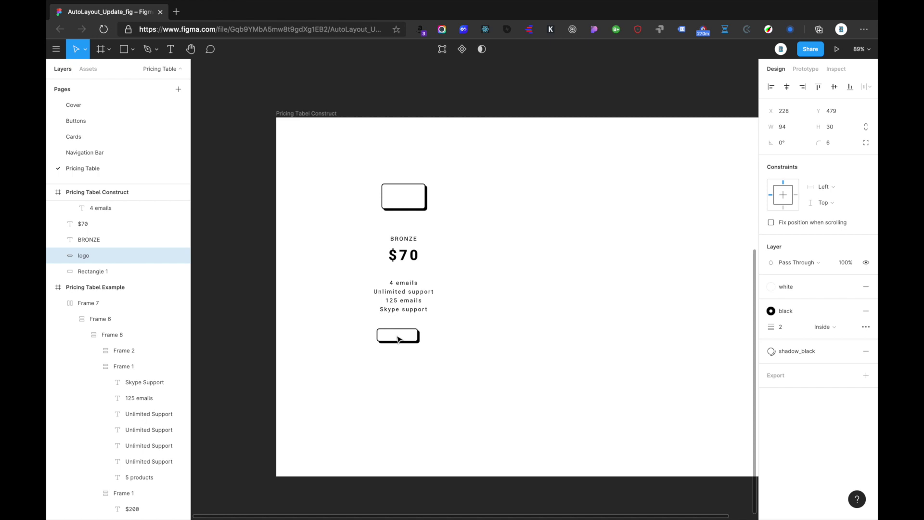
Centre the button horizontally with the rectangle, the texts and the feature list
{"action": "left_click", "coordinate": [488, 289]}
{"action": "left_click_drag", "start_coordinate": [449, 398], "coordinate": [371, 161]}
{"action": "left_click", "coordinate": [786, 88]}
{"action": "left_click", "coordinate": [552, 241]}
{"action": "left_click", "coordinate": [403, 296]}
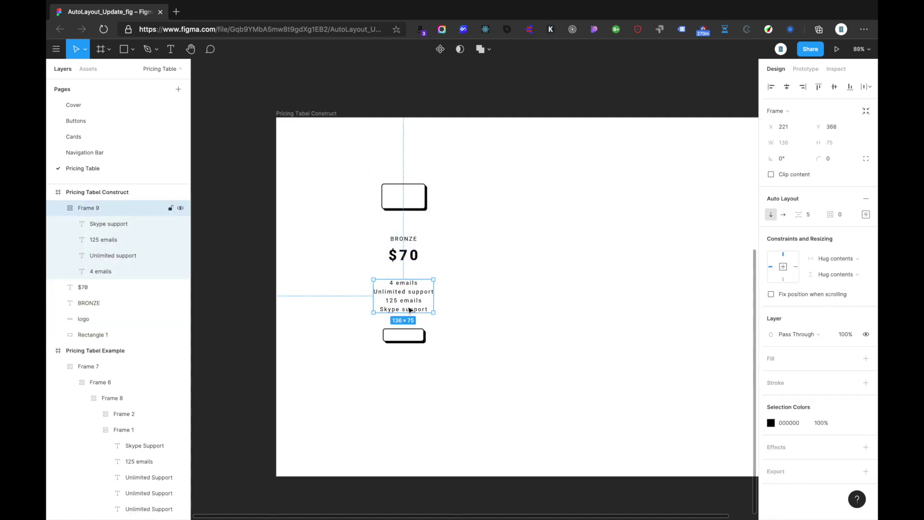
Wrap the BRONZE and $70 texts in a vertical auto layout frame and centre its contents
{"action": "key", "text": "alt"}
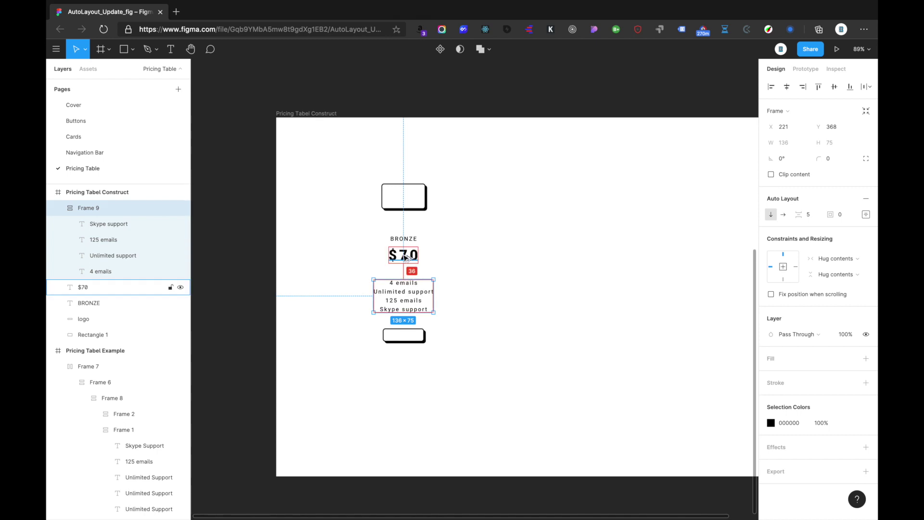
{"action": "left_click", "coordinate": [406, 258]}
{"action": "left_click", "coordinate": [404, 239], "text": "shift"}
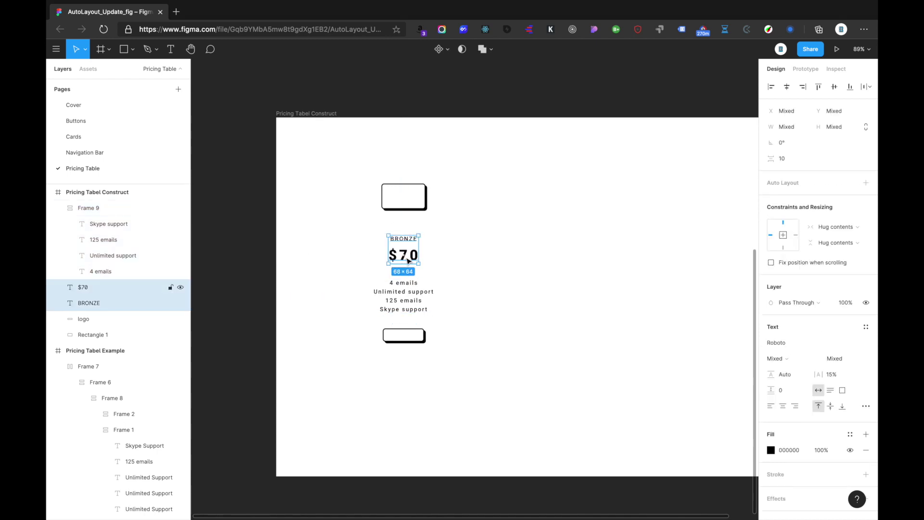
{"action": "left_click", "coordinate": [452, 250]}
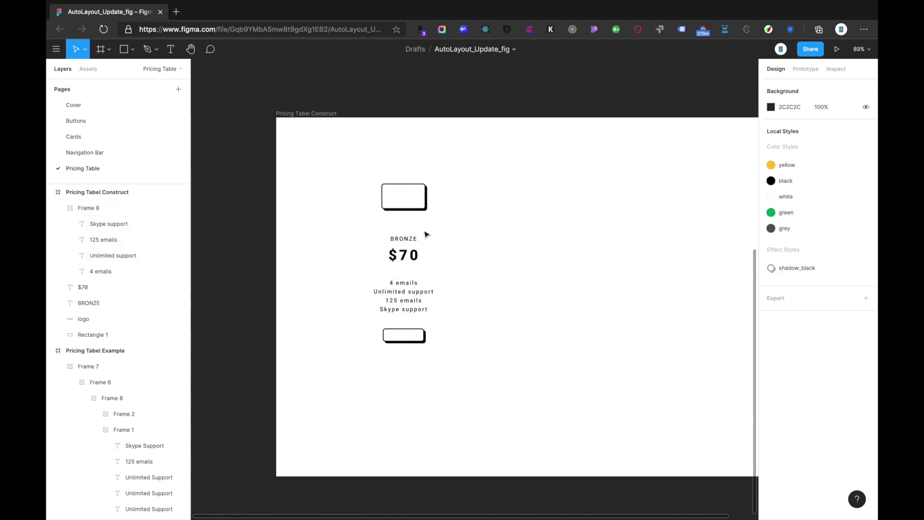
{"action": "left_click", "coordinate": [406, 305]}
{"action": "left_click", "coordinate": [408, 250]}
{"action": "left_click", "coordinate": [404, 239], "text": "shift"}
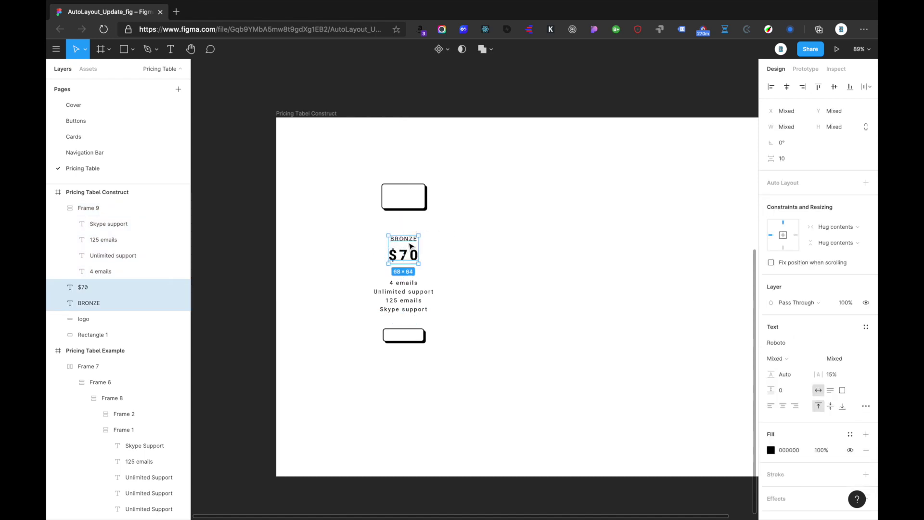
{"action": "key", "text": "shift+a"}
{"action": "left_click", "coordinate": [865, 215]}
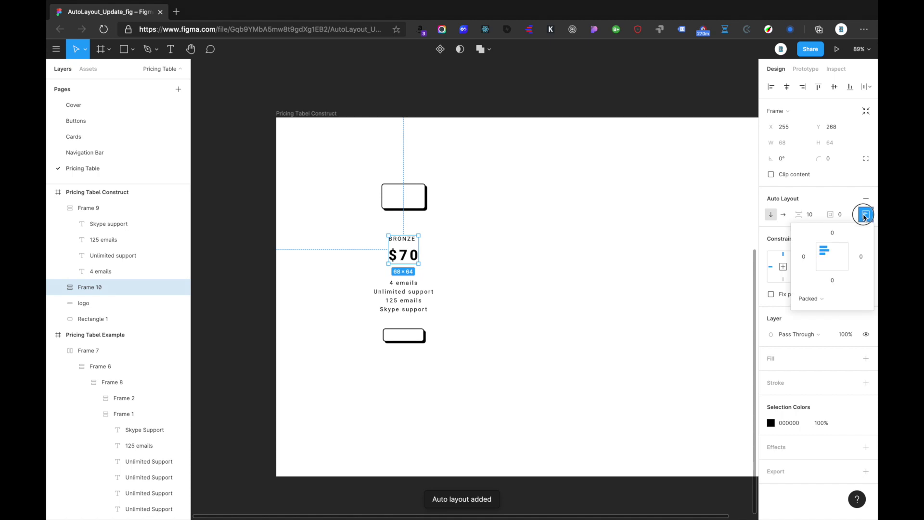
{"action": "left_click", "coordinate": [830, 259]}
Put the white button and the logo rectangle each into its own auto layout frame
{"action": "left_click", "coordinate": [382, 310]}
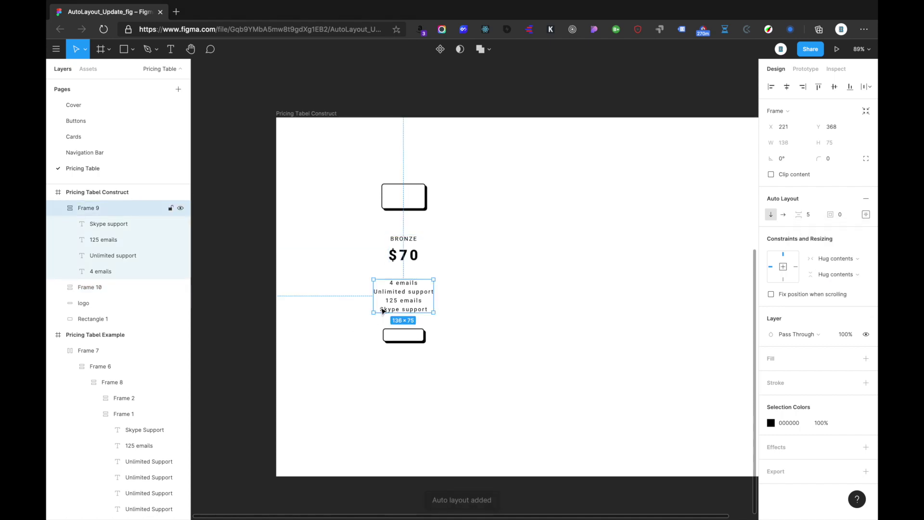
{"action": "left_click", "coordinate": [403, 335]}
{"action": "key", "text": "shift+a"}
{"action": "left_click", "coordinate": [405, 204]}
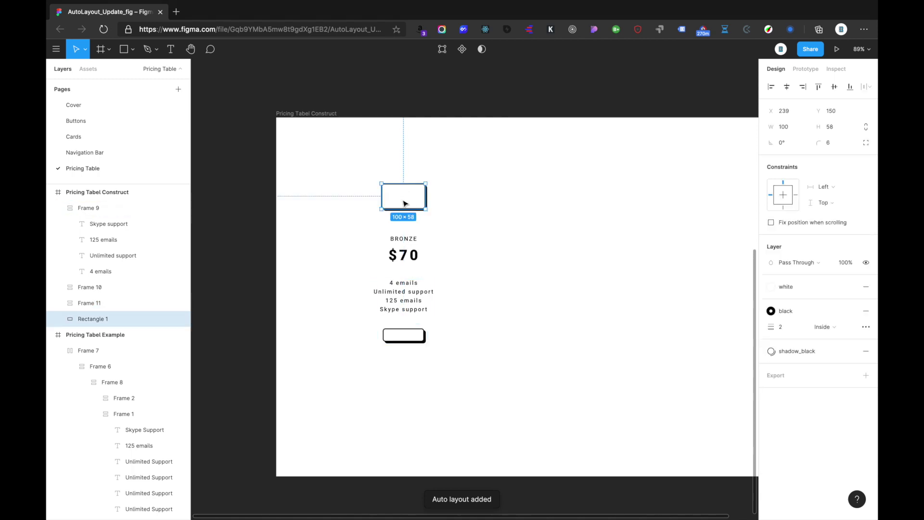
{"action": "key", "text": "shift+a"}
{"action": "left_click", "coordinate": [472, 217]}
Combine the logo, title and price, feature list and button frames into one vertical auto layout with centred alignment
{"action": "left_click_drag", "start_coordinate": [478, 171], "coordinate": [378, 388]}
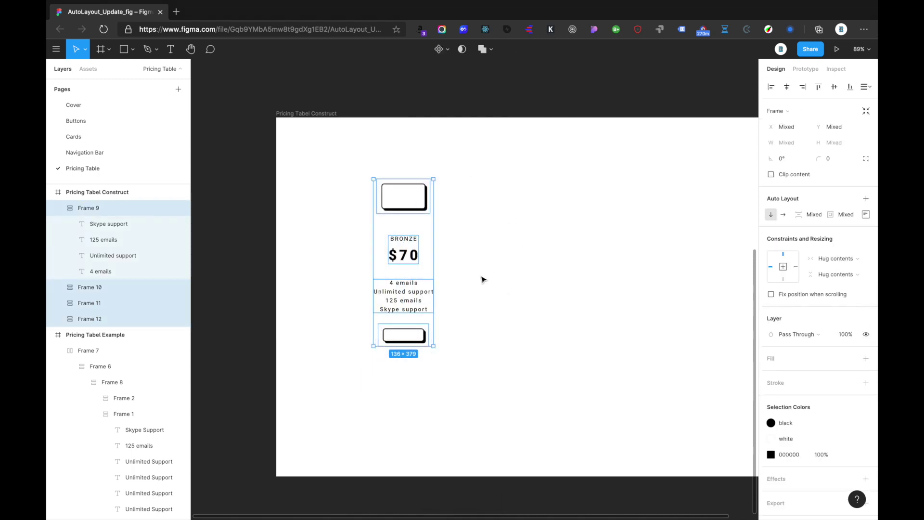
{"action": "key", "text": "shift+a"}
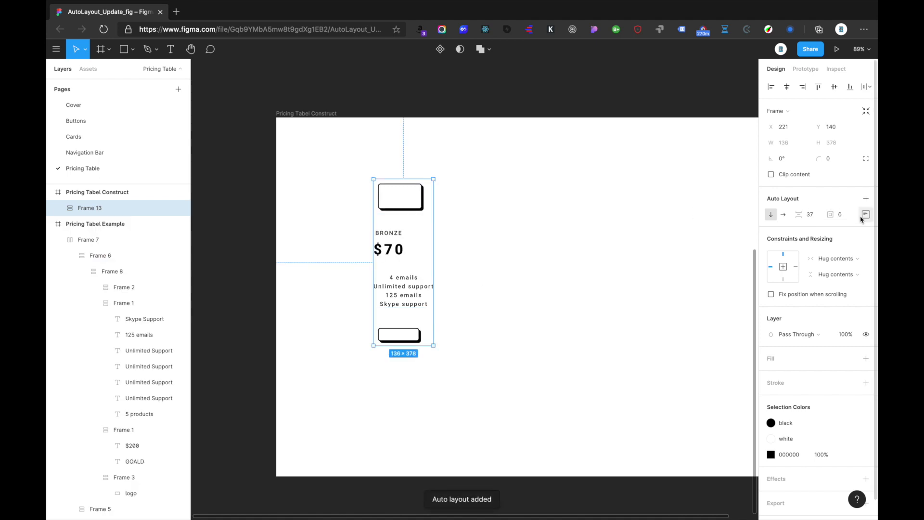
{"action": "left_click", "coordinate": [865, 214]}
{"action": "left_click", "coordinate": [832, 261]}
Set the spacing between items in the combined bronze card stack to 45
{"action": "left_click", "coordinate": [810, 214]}
{"action": "key", "text": "shift+Down"}
{"action": "key", "text": "shift+Down"}
{"action": "key", "text": "shift+Up"}
{"action": "key", "text": "shift+Up"}
{"action": "key", "text": "Up"}
{"action": "key", "text": "Up"}
{"action": "key", "text": "Up"}
{"action": "key", "text": "Up"}
{"action": "key", "text": "Up"}
{"action": "key", "text": "Up"}
{"action": "key", "text": "Up"}
{"action": "key", "text": "Up"}
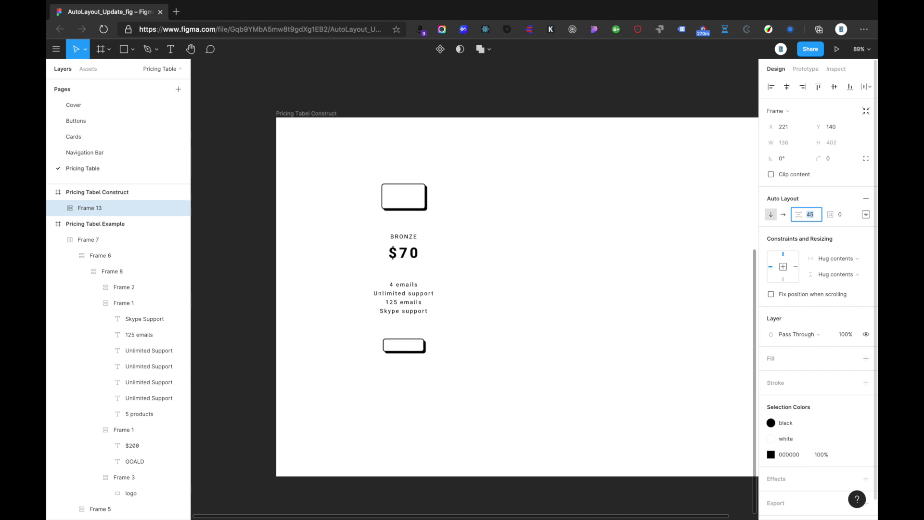
{"action": "left_click", "coordinate": [532, 286]}
Set the spacing between lines of the nested feature list frame to 10
{"action": "left_click", "coordinate": [397, 304]}
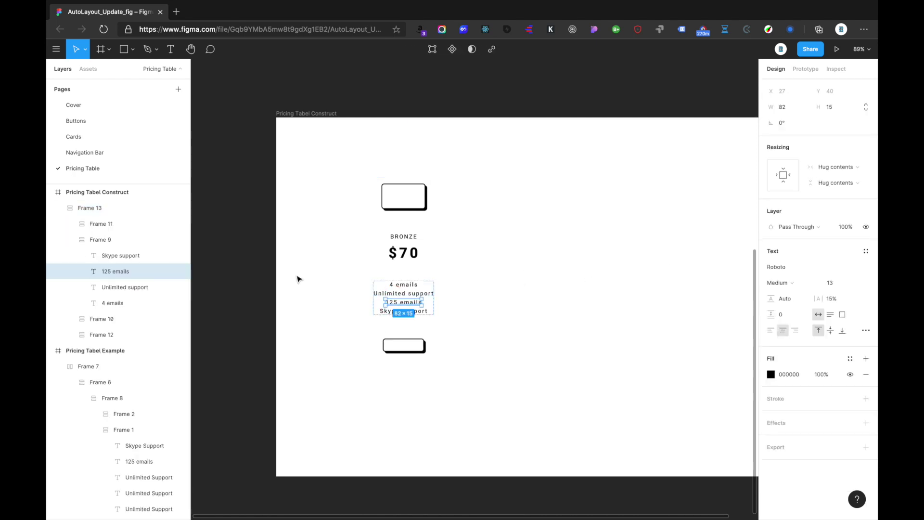
{"action": "left_click", "coordinate": [122, 242]}
{"action": "key", "text": "Up"}
{"action": "key", "text": "Up"}
{"action": "key", "text": "Up"}
{"action": "key", "text": "Up"}
{"action": "key", "text": "Up"}
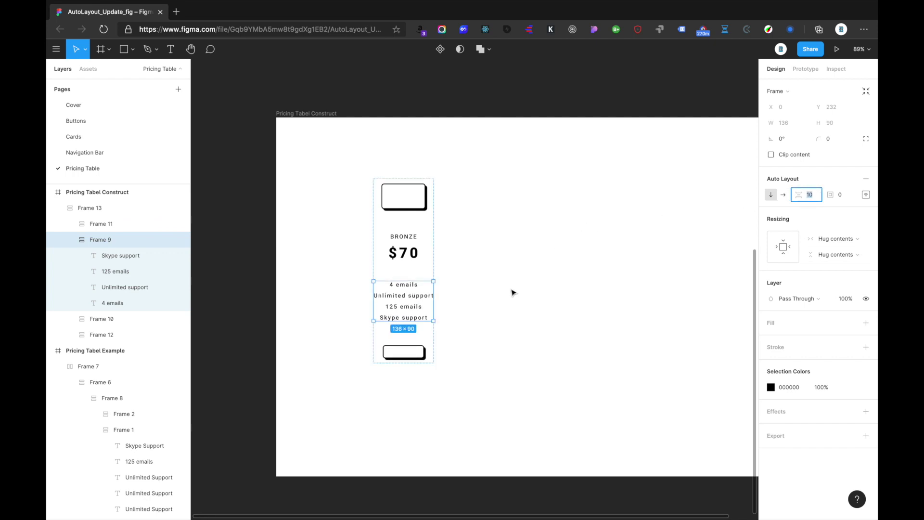
{"action": "left_click", "coordinate": [512, 290]}
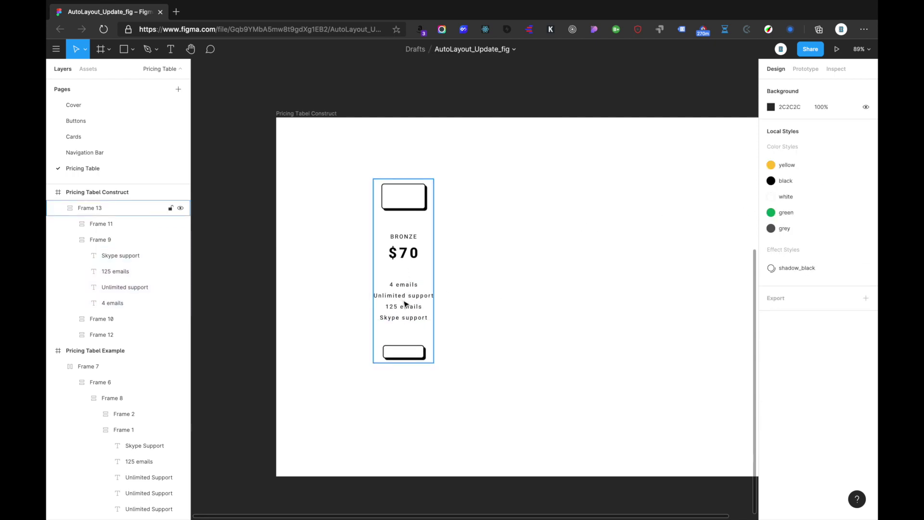
Wrap the whole content stack in an outer auto layout frame with centred alignment, and check the inner frame's alignment settings
{"action": "left_click", "coordinate": [399, 319]}
{"action": "scroll", "coordinate": [403, 318], "scroll_direction": "up", "scroll_amount": 3}
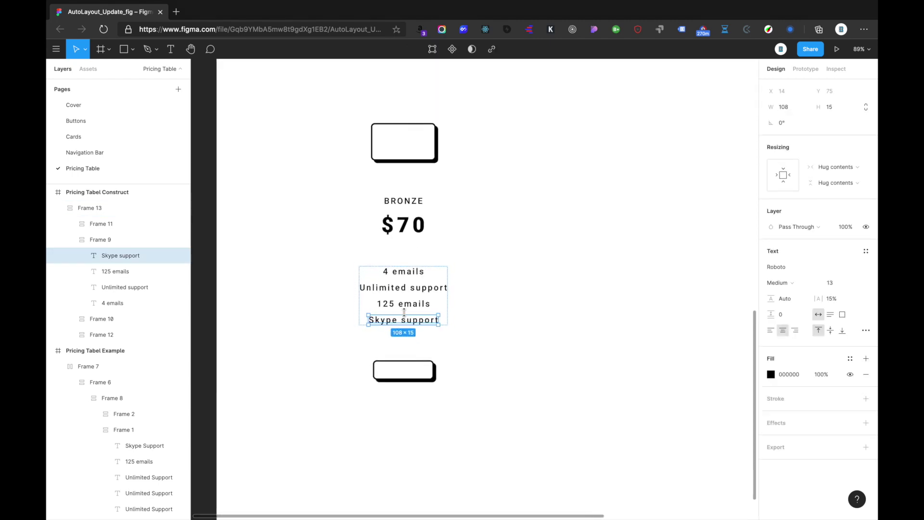
{"action": "left_click", "coordinate": [499, 249]}
{"action": "left_click", "coordinate": [414, 176]}
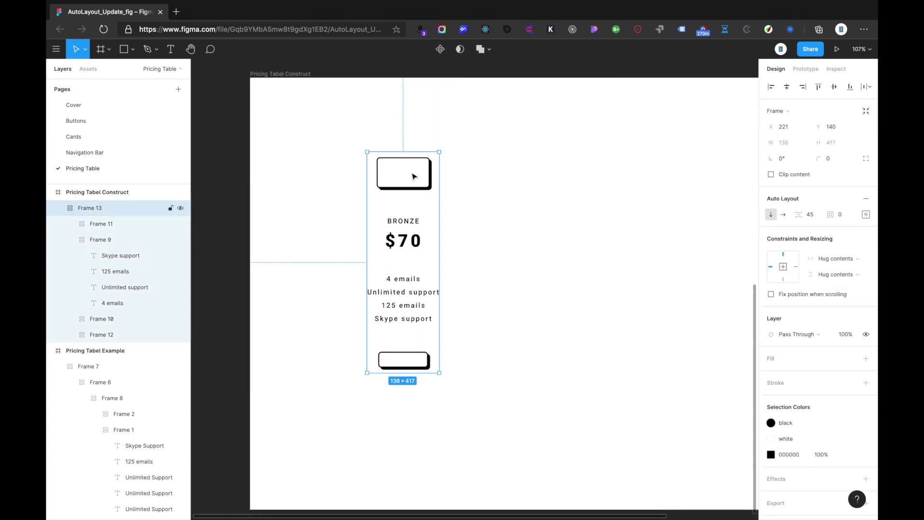
{"action": "left_click", "coordinate": [61, 207]}
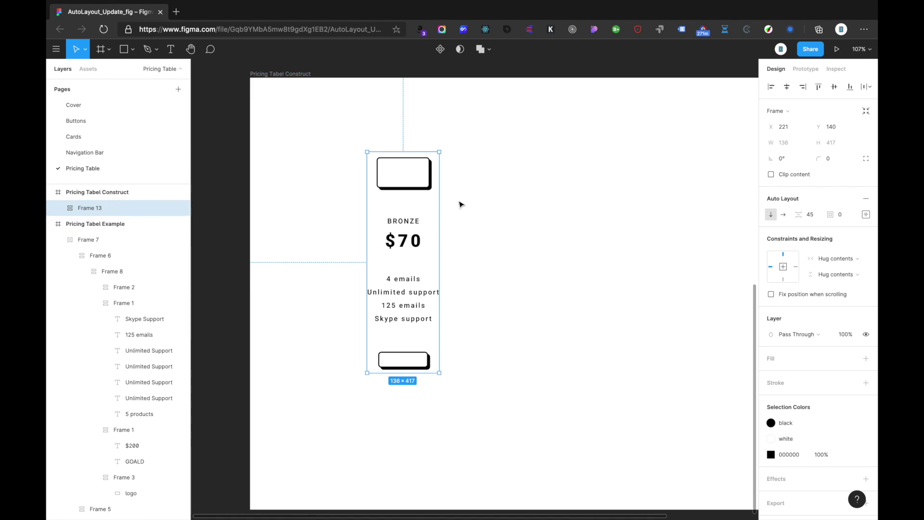
{"action": "key", "text": "shift+a"}
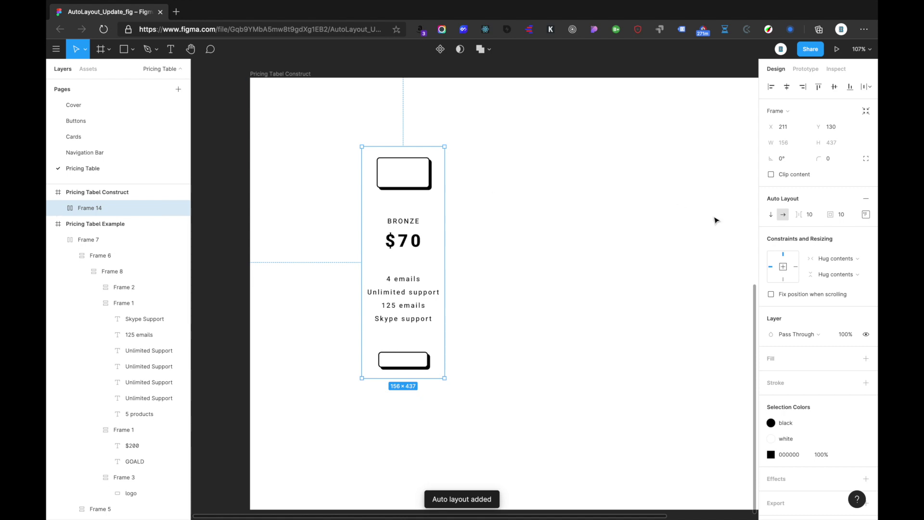
{"action": "left_click", "coordinate": [866, 215]}
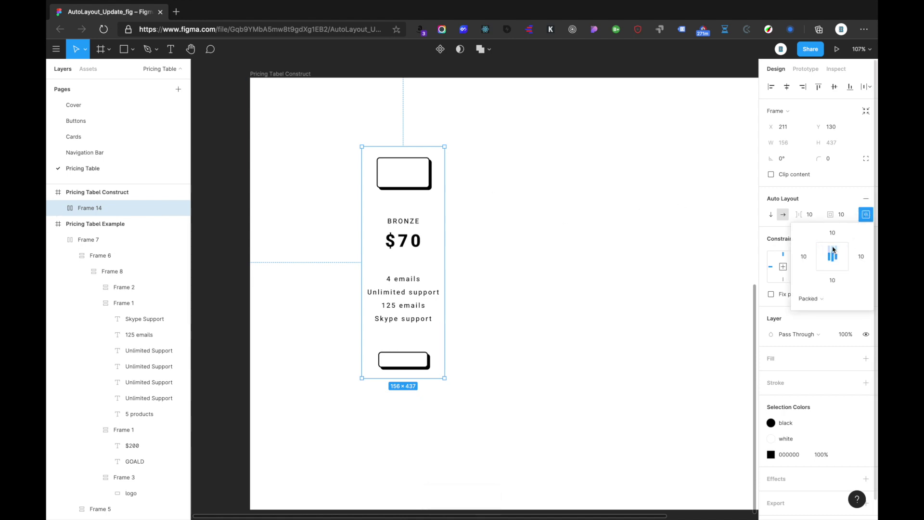
{"action": "left_click", "coordinate": [58, 207]}
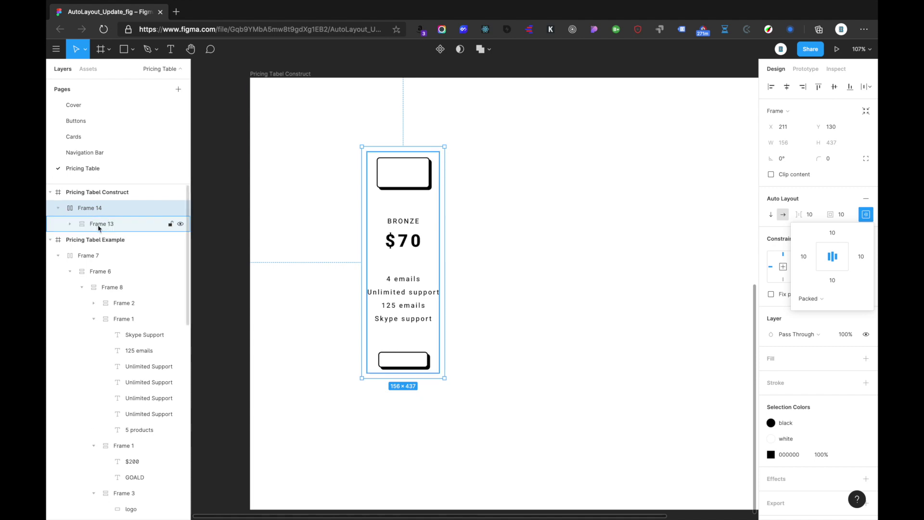
{"action": "left_click", "coordinate": [99, 225]}
{"action": "left_click", "coordinate": [866, 195]}
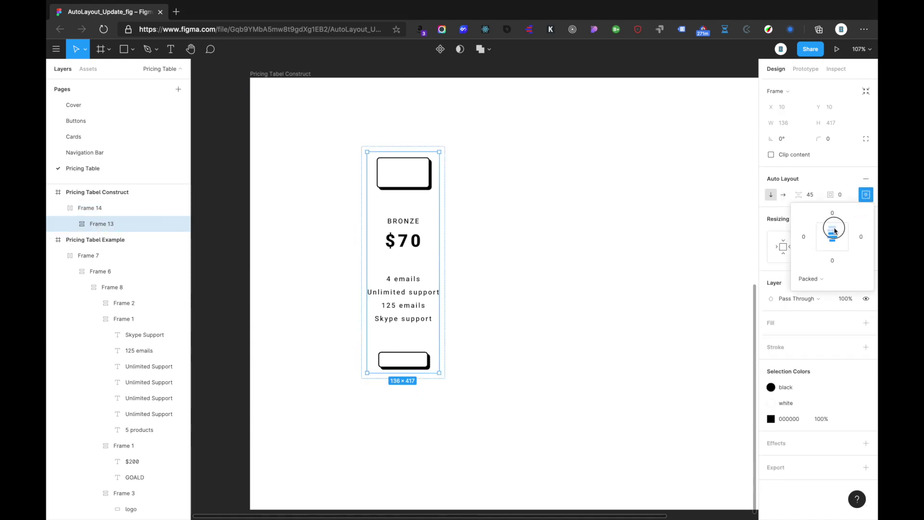
Apply the yellow fill style and the shadow_black effect style to the outer card frame
{"action": "left_click", "coordinate": [93, 208]}
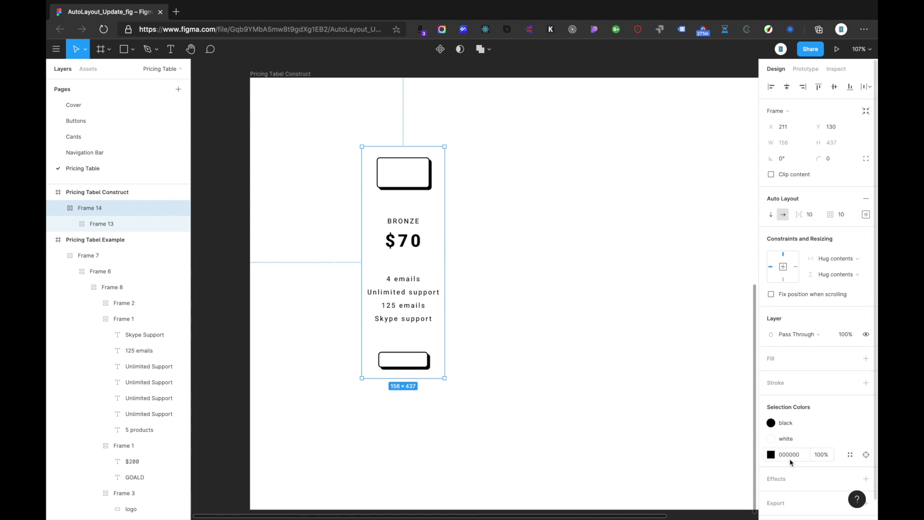
{"action": "scroll", "coordinate": [850, 377], "scroll_direction": "down", "scroll_amount": 1}
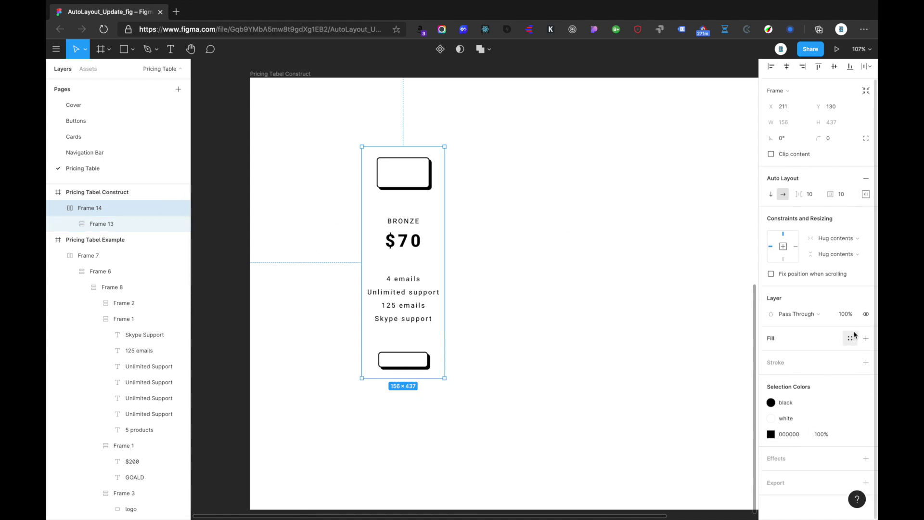
{"action": "left_click", "coordinate": [850, 338]}
{"action": "left_click", "coordinate": [778, 397]}
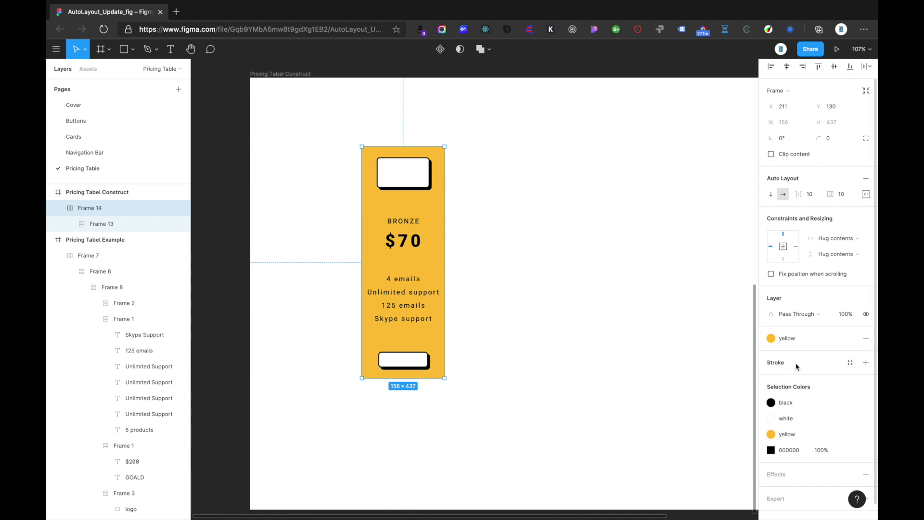
{"action": "scroll", "coordinate": [779, 431], "scroll_direction": "down", "scroll_amount": 1}
{"action": "left_click", "coordinate": [850, 458]}
{"action": "left_click", "coordinate": [802, 506]}
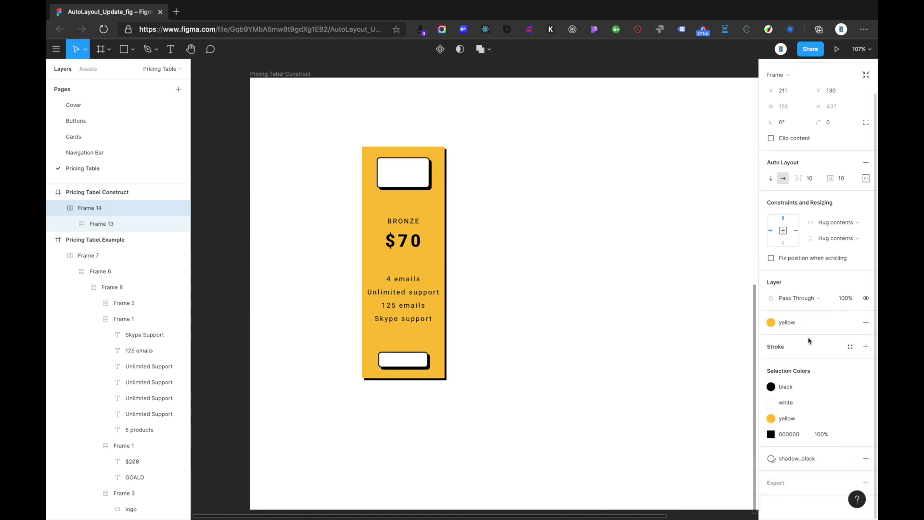
Add a black inside stroke with a thickness of 2 to the outer card frame
{"action": "left_click", "coordinate": [864, 346]}
{"action": "left_click", "coordinate": [781, 378]}
{"action": "type", "text": "2"}
{"action": "key", "text": "Return"}
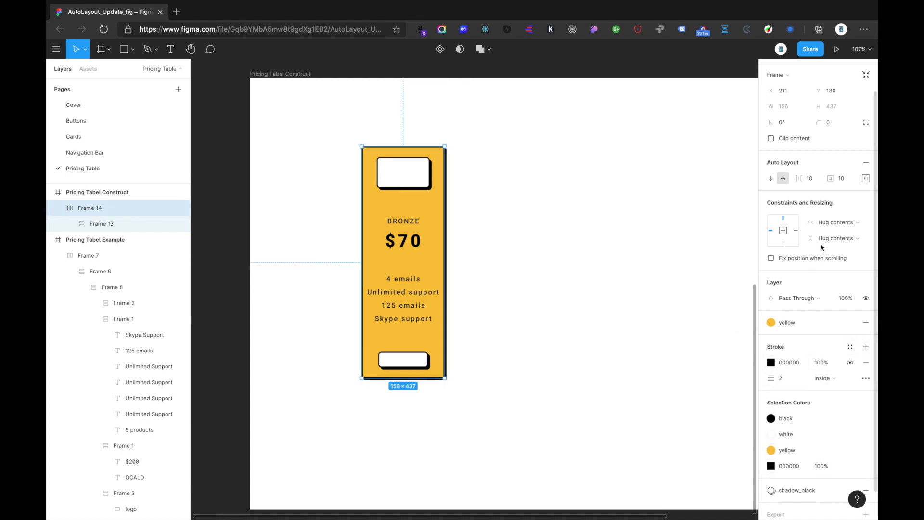
Set the card frame's top padding to 50 and its bottom padding to 60
{"action": "left_click", "coordinate": [864, 178]}
{"action": "key", "text": "shift+Up"}
{"action": "key", "text": "shift+Up"}
{"action": "key", "text": "shift+Up"}
{"action": "key", "text": "shift+Up"}
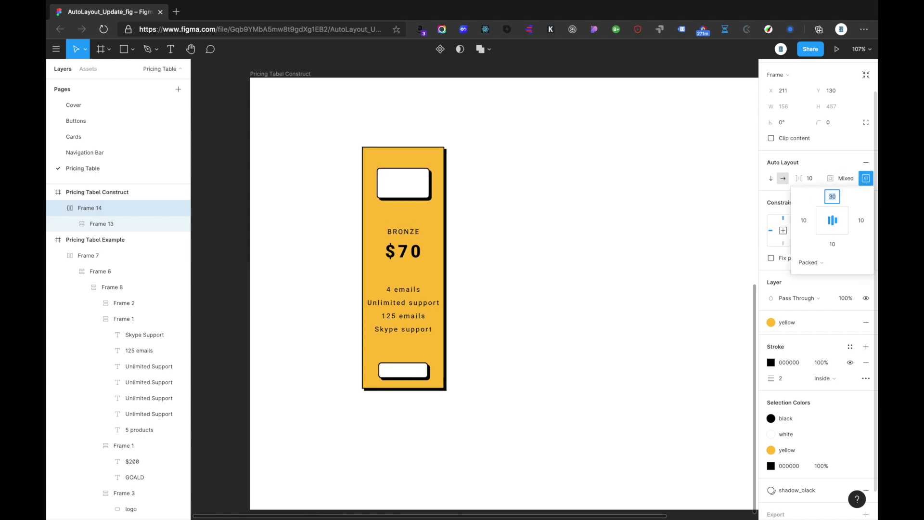
{"action": "left_click", "coordinate": [832, 244]}
{"action": "key", "text": "shift+Up"}
{"action": "key", "text": "shift+Up"}
{"action": "key", "text": "shift+Up"}
{"action": "key", "text": "shift+Up"}
{"action": "key", "text": "shift+Up"}
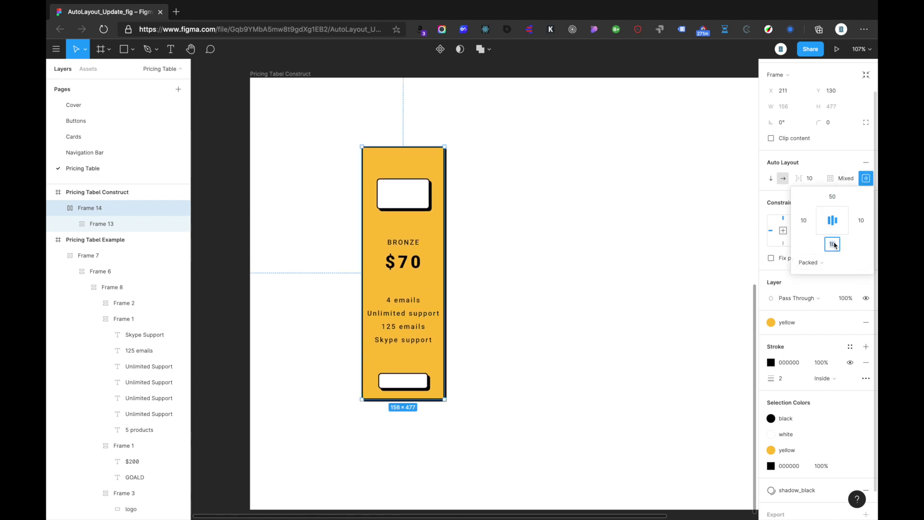
Set the card frame's left and right padding to 70 each
{"action": "left_click", "coordinate": [803, 220]}
{"action": "key", "text": "shift+Up"}
{"action": "key", "text": "shift+Up"}
{"action": "key", "text": "shift+Up"}
{"action": "key", "text": "shift+Up"}
{"action": "key", "text": "shift+Up"}
{"action": "key", "text": "shift+Up"}
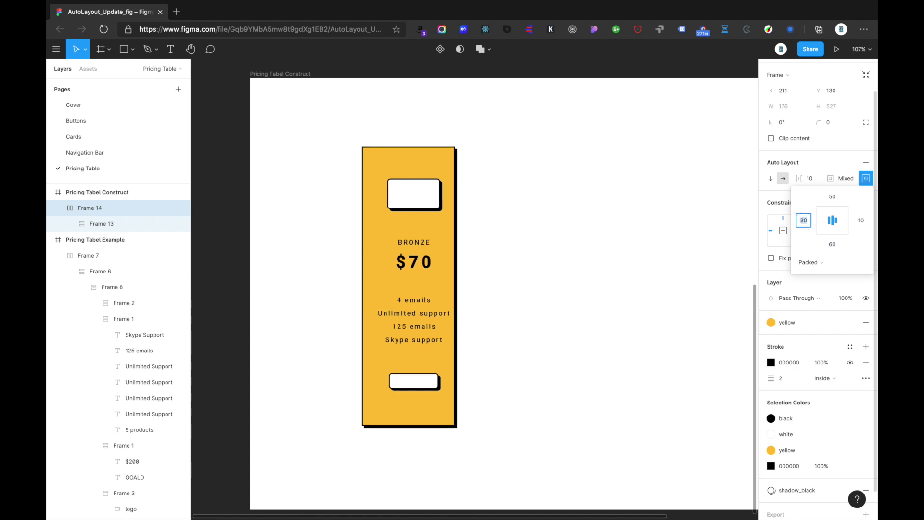
{"action": "left_click", "coordinate": [860, 220]}
{"action": "key", "text": "shift+Up"}
{"action": "key", "text": "shift+Up"}
{"action": "key", "text": "shift+Up"}
{"action": "key", "text": "shift+Up"}
{"action": "key", "text": "shift+Up"}
{"action": "key", "text": "shift+Up"}
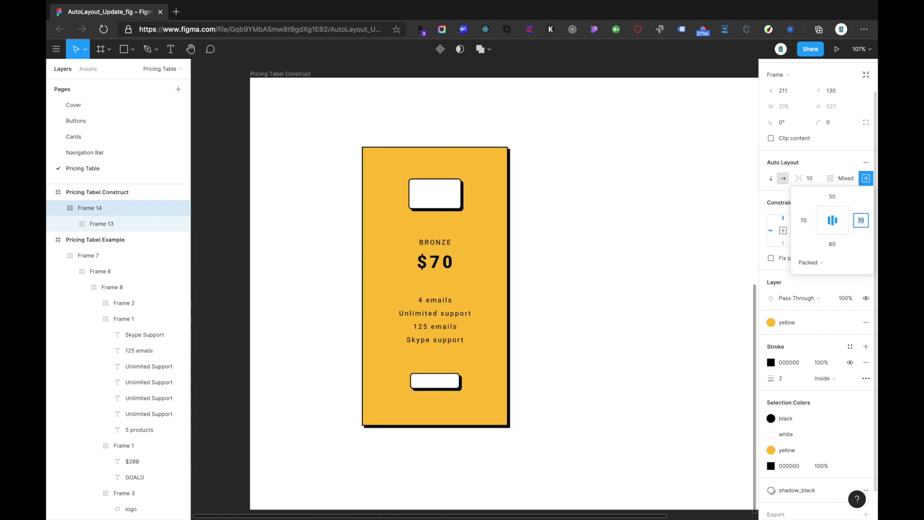
Reduce the bronze card's top and bottom padding to 30 each
{"action": "left_click", "coordinate": [561, 254]}
{"action": "left_click", "coordinate": [439, 313], "text": "super"}
{"action": "left_click", "coordinate": [568, 264]}
{"action": "left_click", "coordinate": [472, 250]}
{"action": "left_click", "coordinate": [864, 215]}
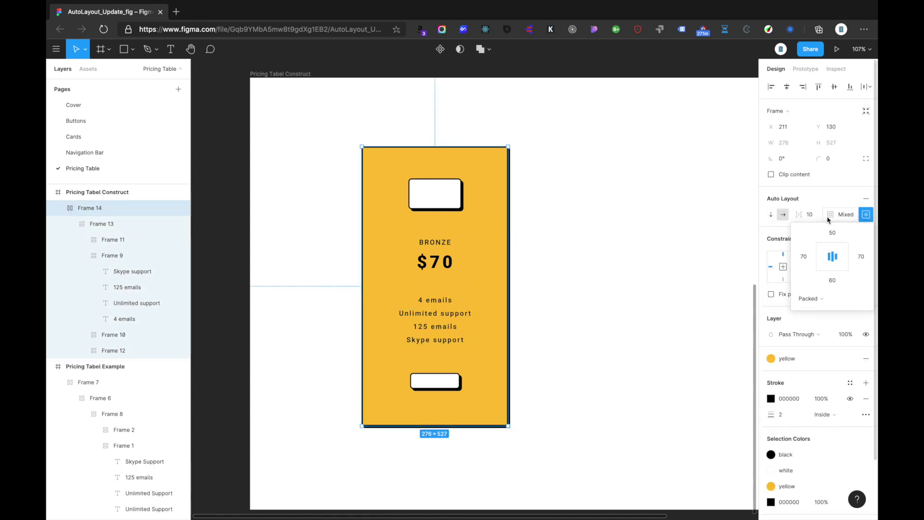
{"action": "left_click", "coordinate": [832, 232]}
{"action": "key", "text": "shift+Down"}
{"action": "key", "text": "shift+Down"}
{"action": "left_click", "coordinate": [832, 280]}
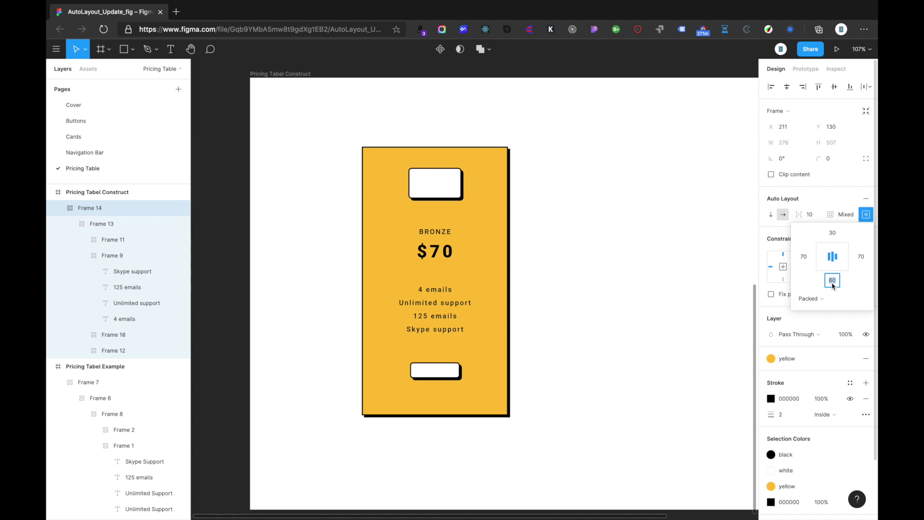
{"action": "key", "text": "shift+Down"}
{"action": "key", "text": "shift+Down"}
{"action": "left_click", "coordinate": [575, 305]}
Inspect the bronze card up close, then the bronze, silver and gold cards together in the Pricing Tabel Construct frame
{"action": "scroll", "coordinate": [444, 270], "scroll_direction": "down", "scroll_amount": 2}
{"action": "scroll", "coordinate": [444, 270], "scroll_direction": "down", "scroll_amount": 2}
{"action": "scroll", "coordinate": [363, 258], "scroll_direction": "up", "scroll_amount": 2}
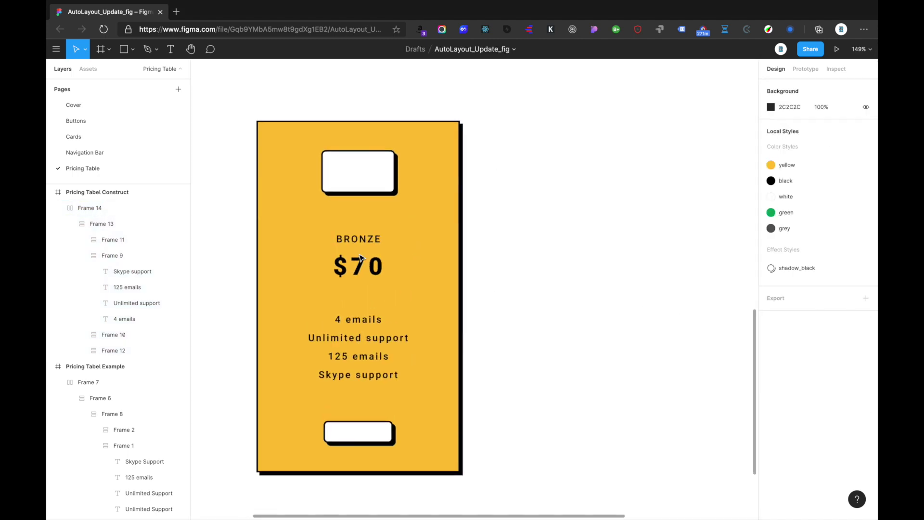
{"action": "scroll", "coordinate": [360, 258], "scroll_direction": "down", "scroll_amount": 2}
{"action": "scroll", "coordinate": [360, 258], "scroll_direction": "up", "scroll_amount": 2}
{"action": "left_click_drag", "start_coordinate": [332, 277], "coordinate": [293, 283]}
{"action": "scroll", "coordinate": [293, 282], "scroll_direction": "up", "scroll_amount": 4}
{"action": "scroll", "coordinate": [292, 281], "scroll_direction": "down", "scroll_amount": 3}
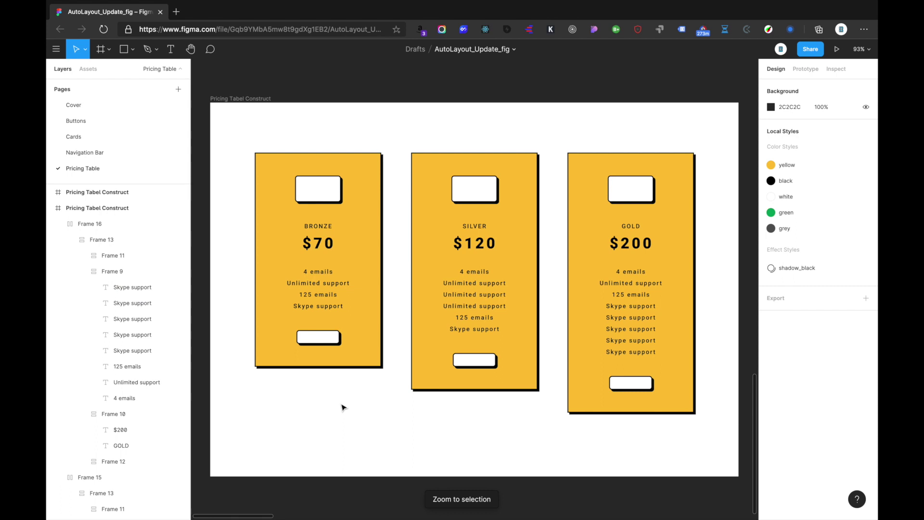
{"action": "scroll", "coordinate": [342, 408], "scroll_direction": "down", "scroll_amount": 4}
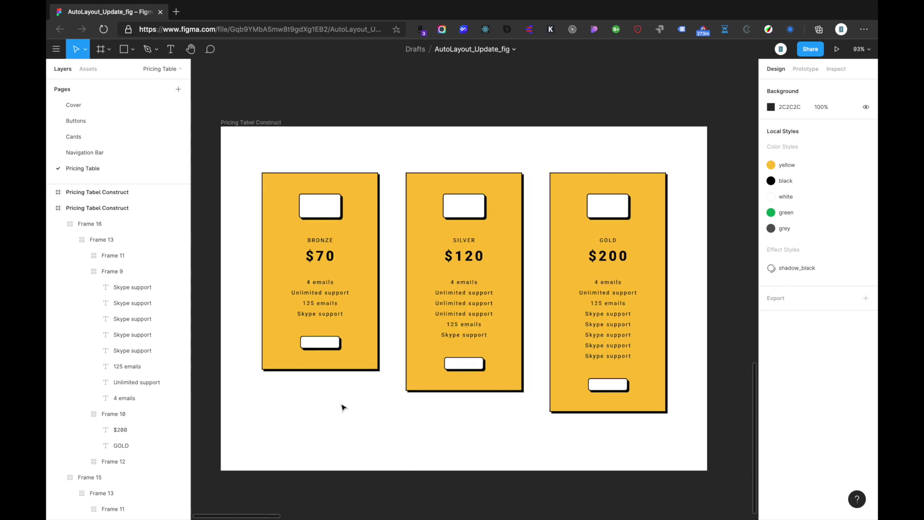
Combine the bronze, silver and gold cards into one horizontal auto layout frame
{"action": "left_click", "coordinate": [324, 279]}
{"action": "left_click", "coordinate": [402, 229]}
{"action": "left_click_drag", "start_coordinate": [262, 223], "coordinate": [586, 437]}
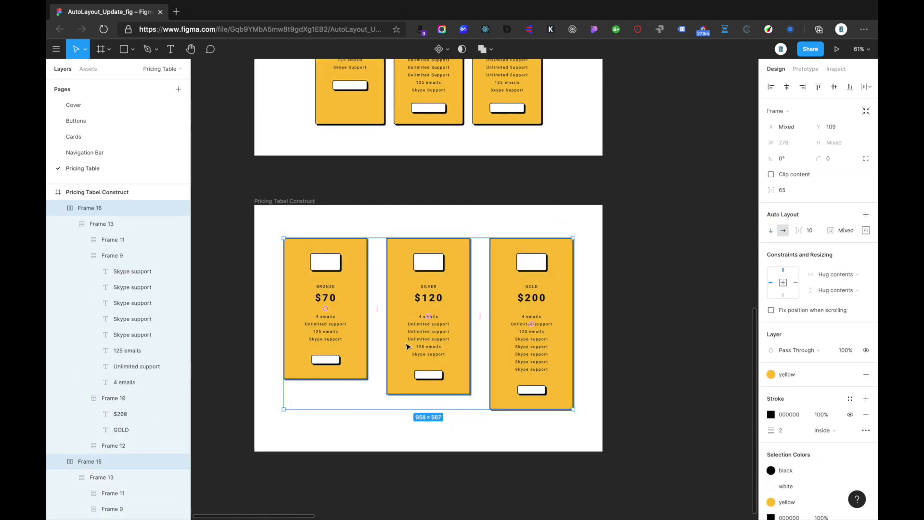
{"action": "key", "text": "shift+a"}
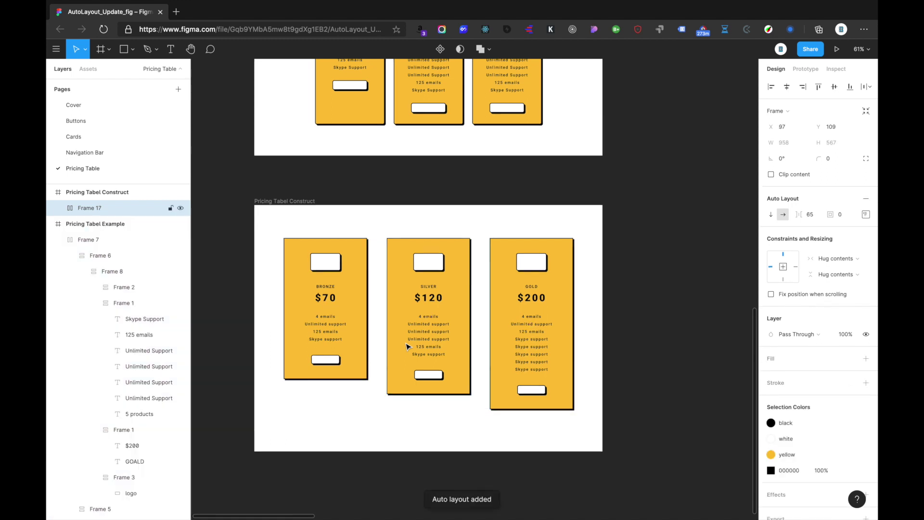
Set the combined auto layout frame's alignment to top center so the three cards line up along their upper edges
{"action": "left_click", "coordinate": [864, 215]}
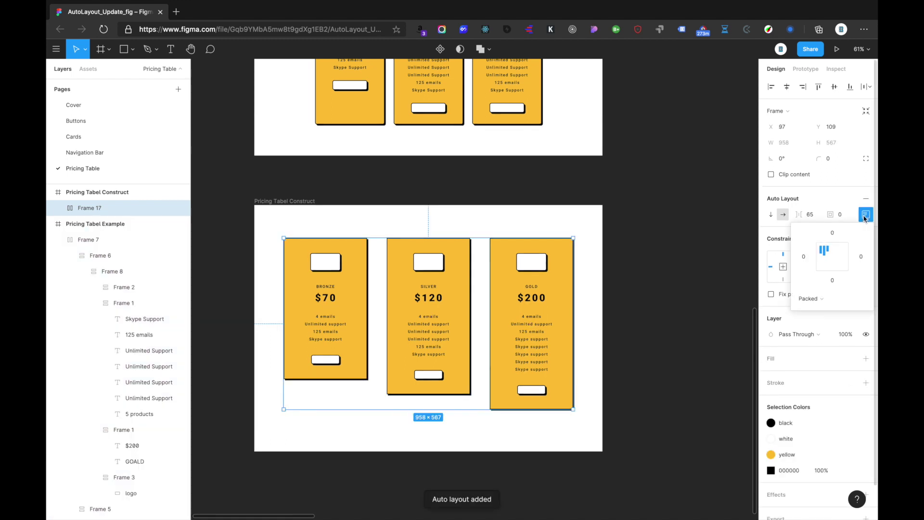
{"action": "left_click", "coordinate": [834, 260]}
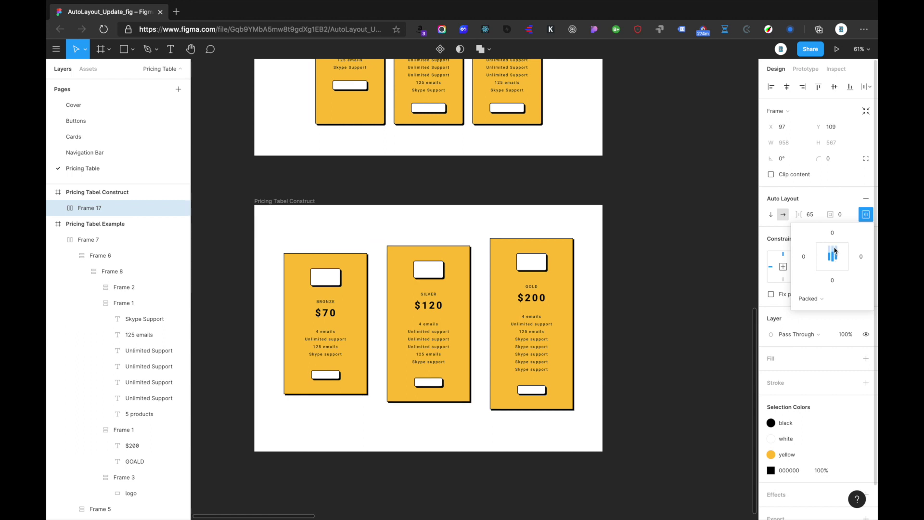
{"action": "left_click", "coordinate": [835, 250]}
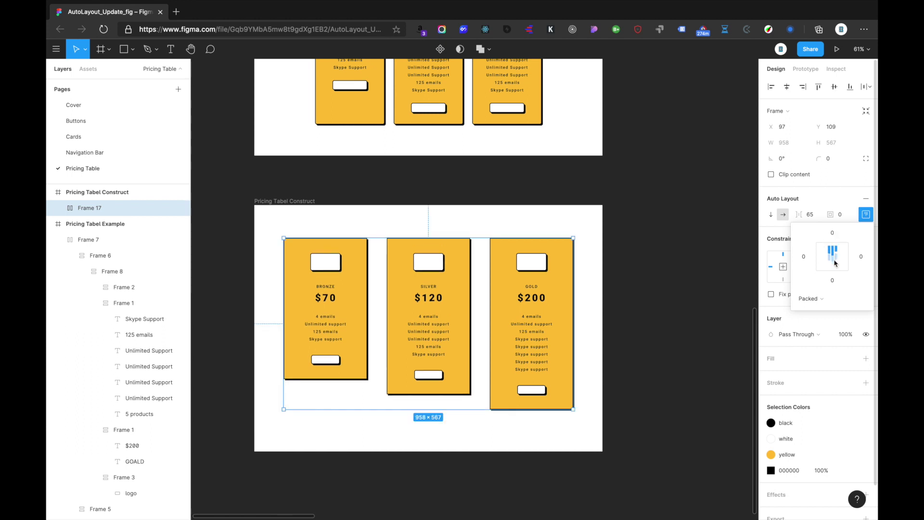
{"action": "left_click", "coordinate": [654, 291]}
Try setting the silver card's vertical resizing to Fill container and undo the change
{"action": "scroll", "coordinate": [481, 321], "scroll_direction": "up", "scroll_amount": 5}
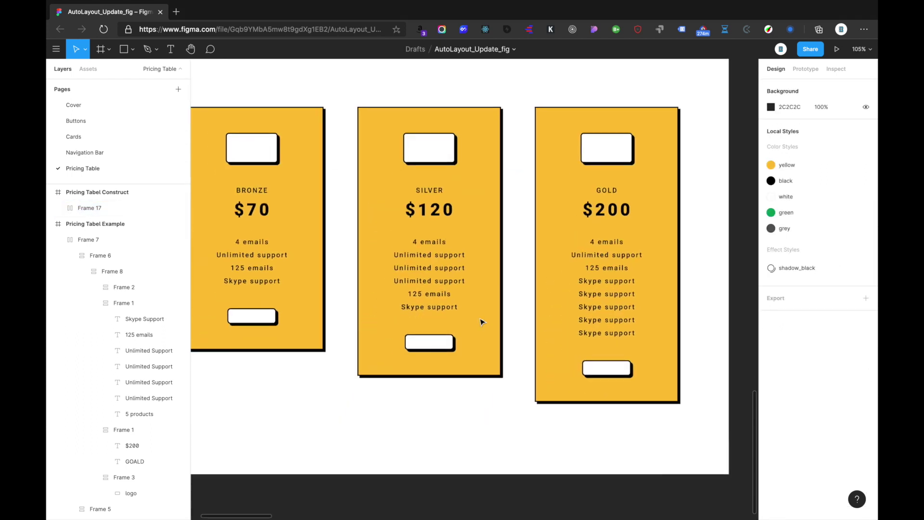
{"action": "scroll", "coordinate": [481, 321], "scroll_direction": "down", "scroll_amount": 3}
{"action": "left_click", "coordinate": [490, 229], "text": "super"}
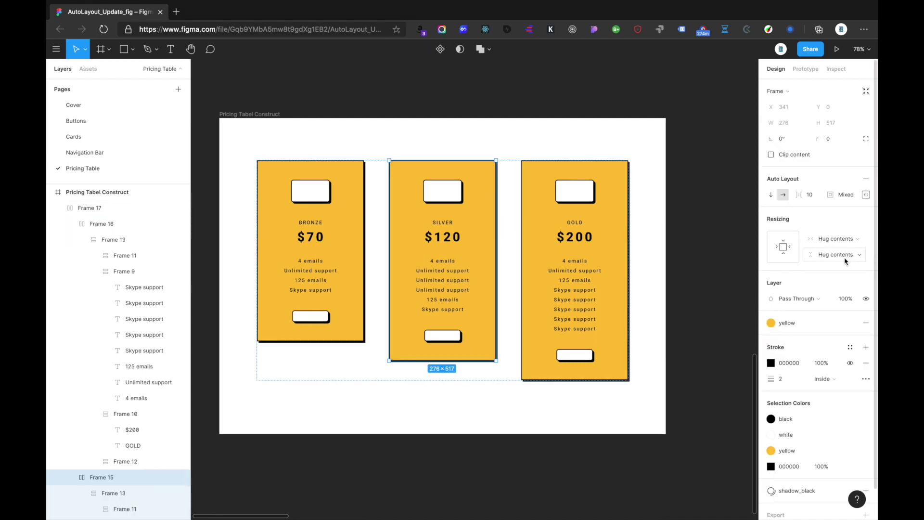
{"action": "left_click", "coordinate": [844, 261]}
{"action": "left_click", "coordinate": [843, 267]}
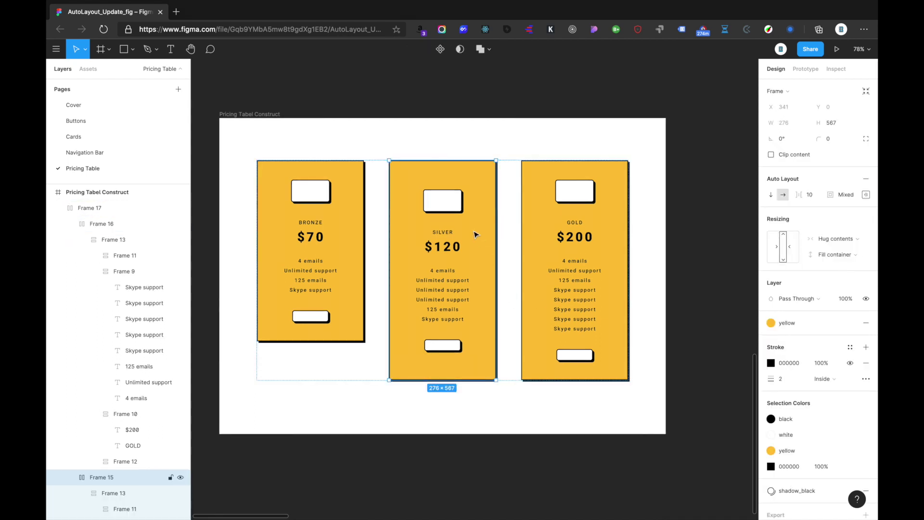
{"action": "key", "text": "ctrl+z"}
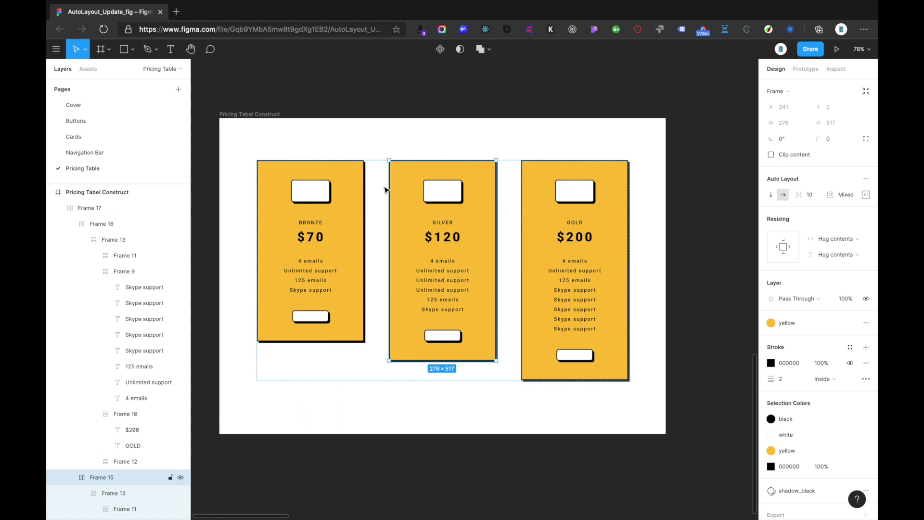
Set the vertical resizing of the inner content frames in the silver and bronze cards to Fill container
{"action": "scroll", "coordinate": [114, 415], "scroll_direction": "down", "scroll_amount": 3}
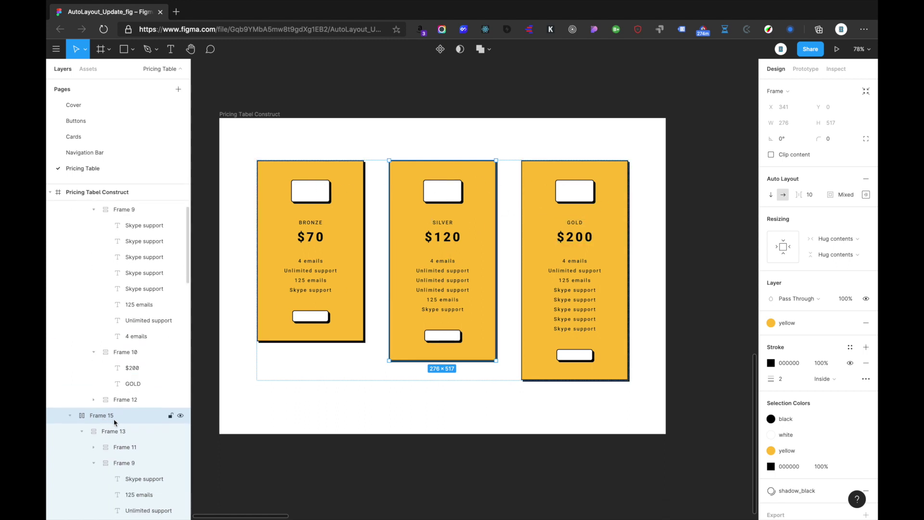
{"action": "left_click", "coordinate": [117, 430]}
{"action": "left_click", "coordinate": [838, 254]}
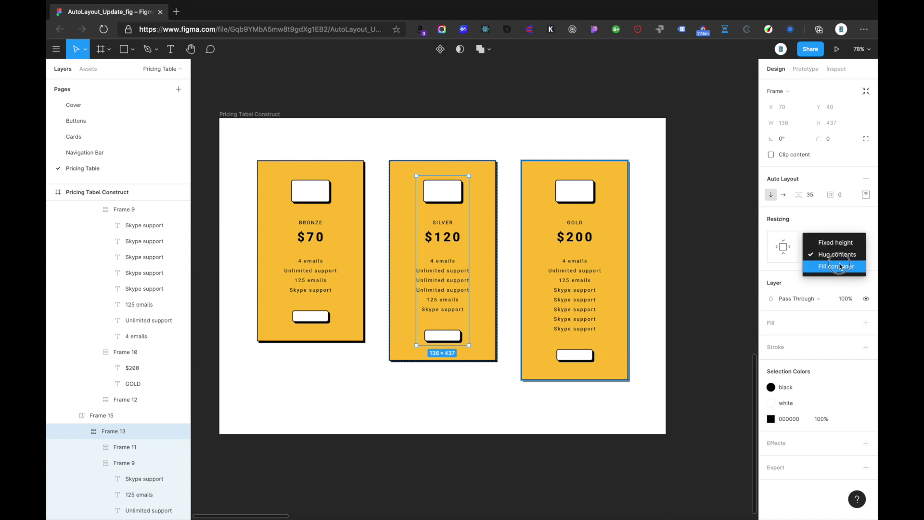
{"action": "left_click", "coordinate": [840, 266]}
{"action": "left_click", "coordinate": [344, 233]}
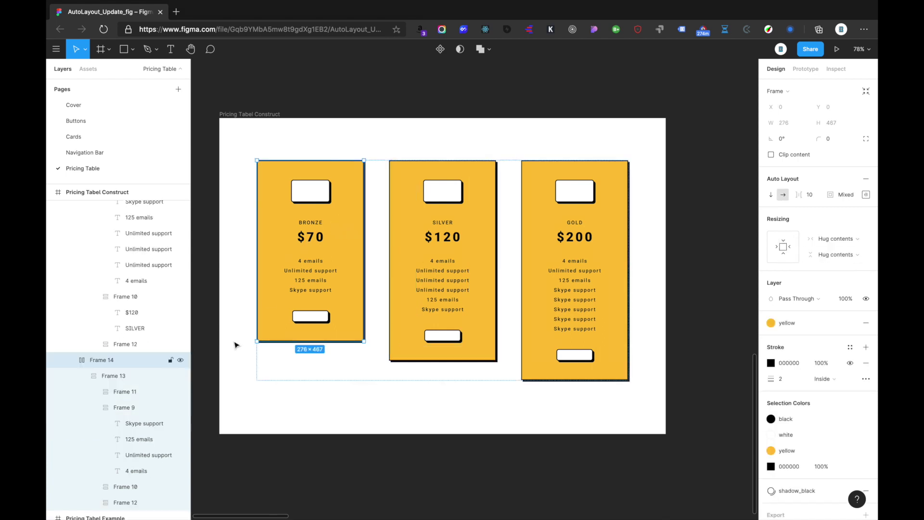
{"action": "left_click", "coordinate": [850, 255]}
{"action": "left_click", "coordinate": [837, 265]}
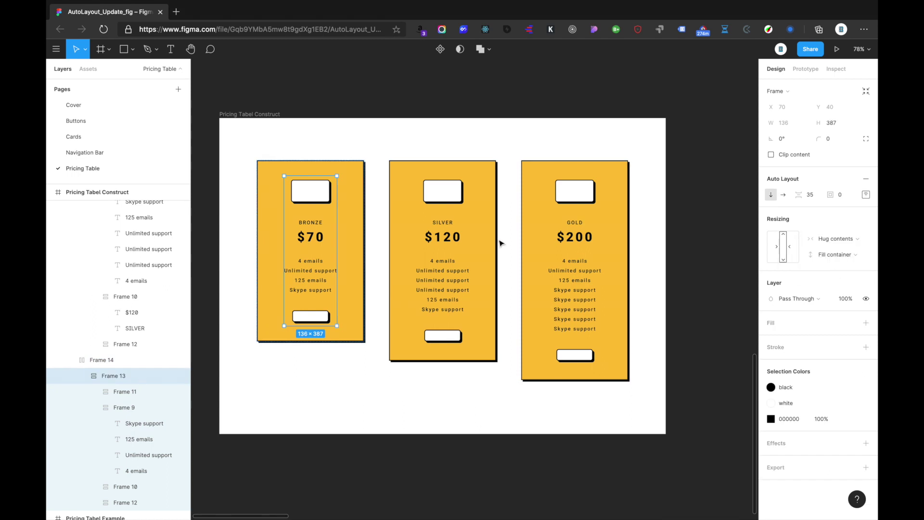
Set the vertical resizing of the outer silver and bronze card frames to Fill container
{"action": "left_click", "coordinate": [483, 215]}
{"action": "left_click", "coordinate": [837, 255]}
{"action": "left_click", "coordinate": [835, 265]}
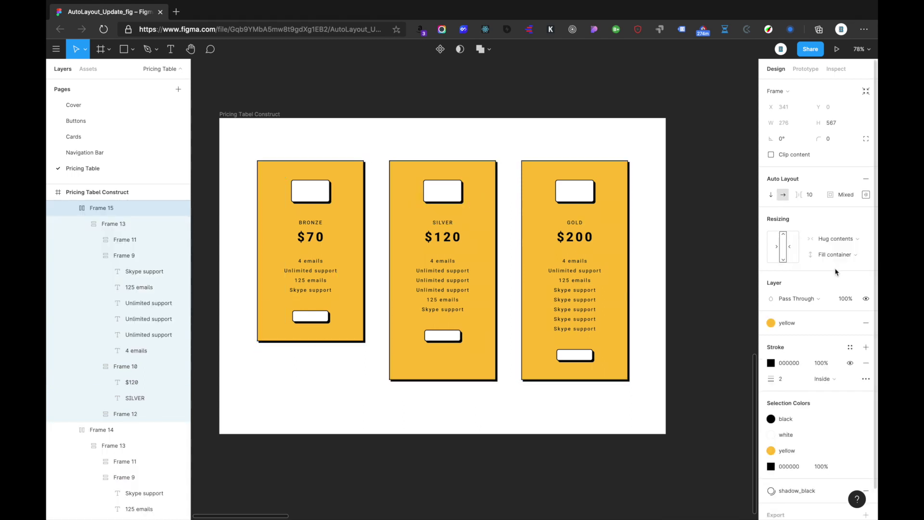
{"action": "left_click", "coordinate": [360, 303]}
{"action": "left_click", "coordinate": [846, 256]}
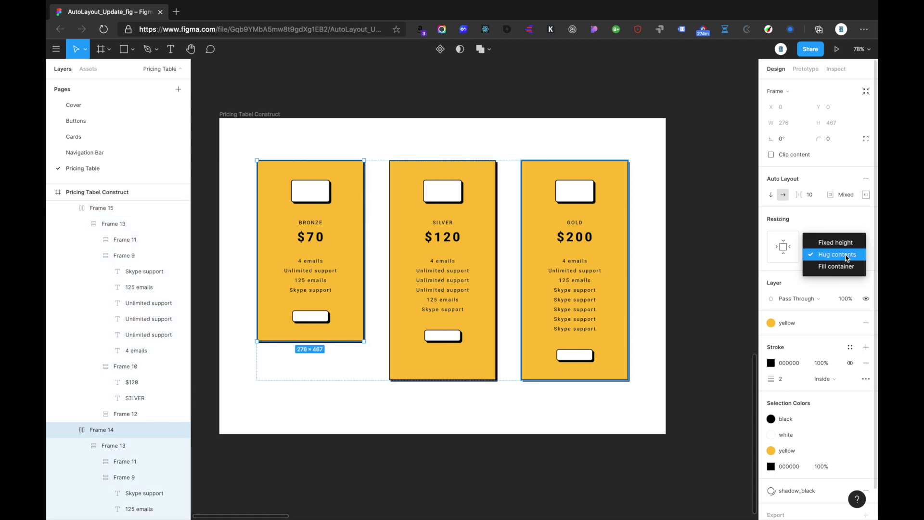
{"action": "left_click", "coordinate": [826, 270]}
{"action": "left_click", "coordinate": [717, 269]}
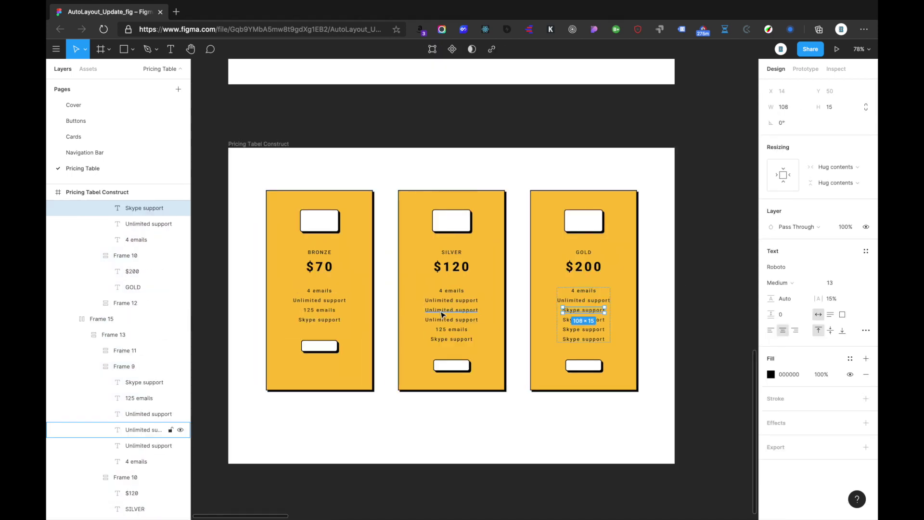
Add one more "Unlimited support" line to the silver card and two more "Skype support" lines to the gold card
{"action": "left_click", "coordinate": [442, 314]}
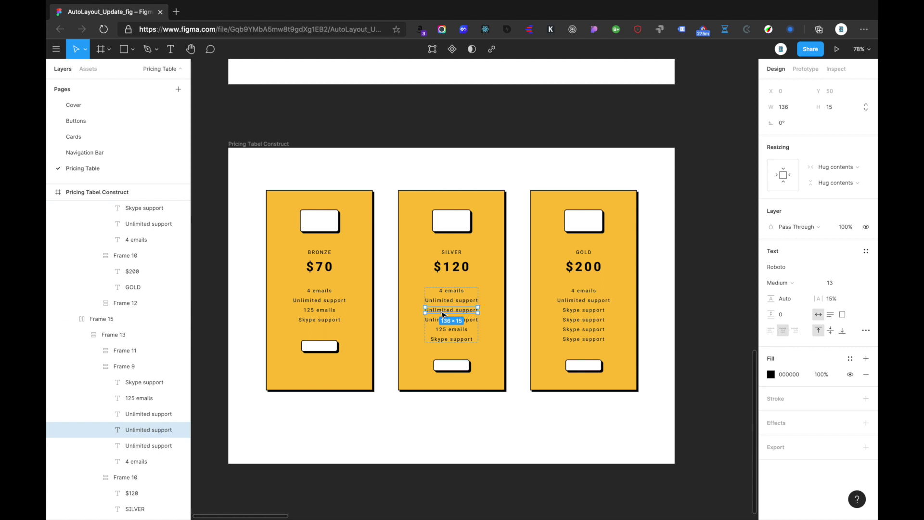
{"action": "key", "text": "ctrl+v"}
{"action": "left_click", "coordinate": [586, 312]}
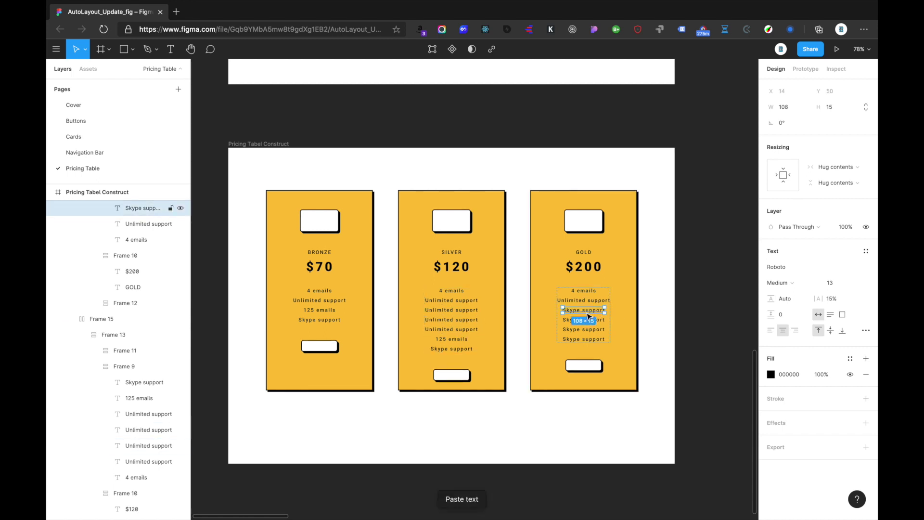
{"action": "key", "text": "ctrl+v"}
{"action": "key", "text": "ctrl+v"}
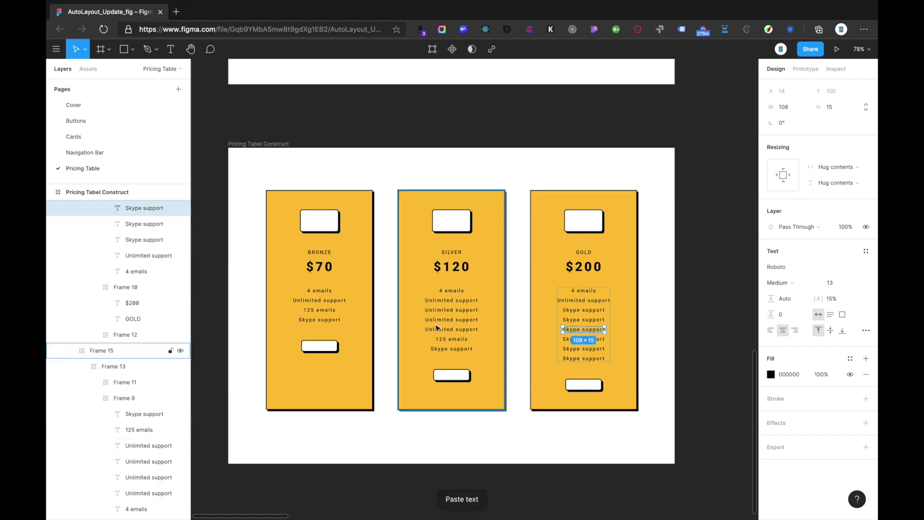
Delete one "Unlimited support" line from the silver card and the "125 emails" line from the bronze card
{"action": "left_click", "coordinate": [440, 320]}
{"action": "key", "text": "Delete"}
{"action": "left_click", "coordinate": [330, 311]}
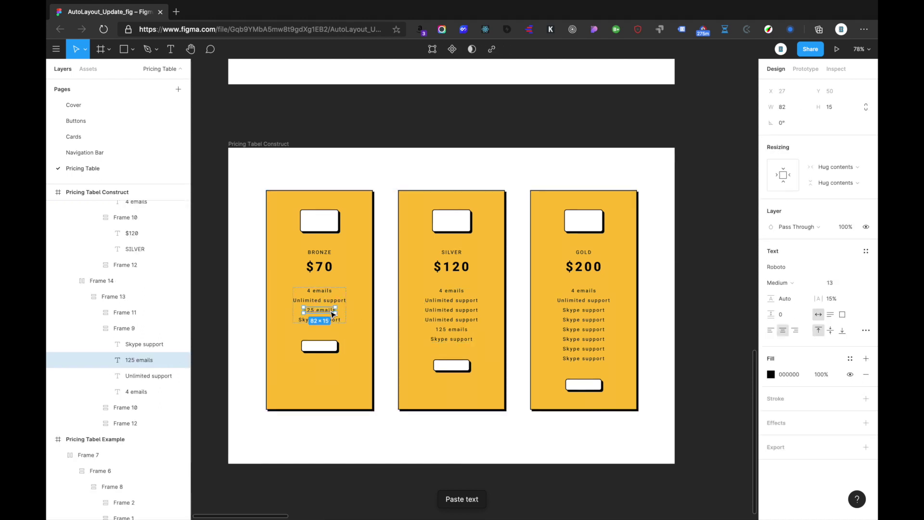
{"action": "key", "text": "Delete"}
Add two more "Unlimited support" lines to the silver card and three more "Skype support" lines to the gold card
{"action": "left_click", "coordinate": [454, 313]}
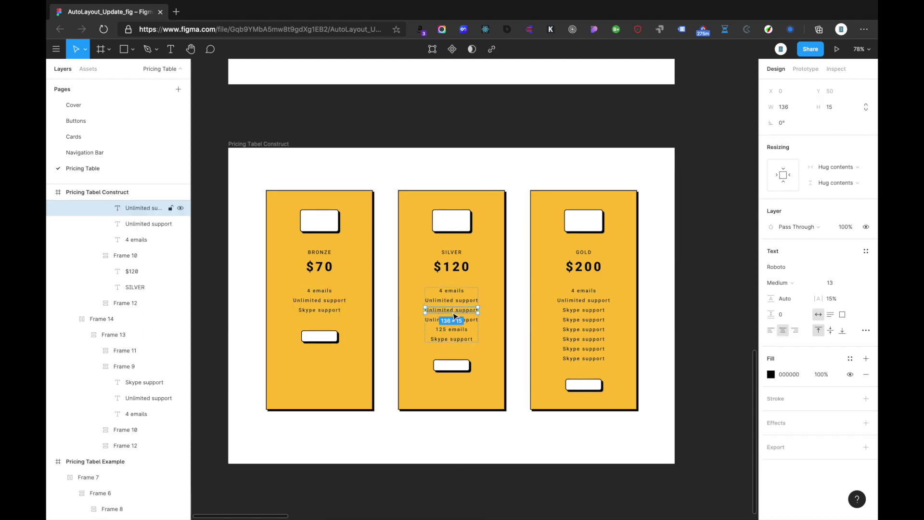
{"action": "key", "text": "ctrl+c"}
{"action": "key", "text": "ctrl+v"}
{"action": "key", "text": "ctrl+v"}
{"action": "left_click", "coordinate": [580, 340]}
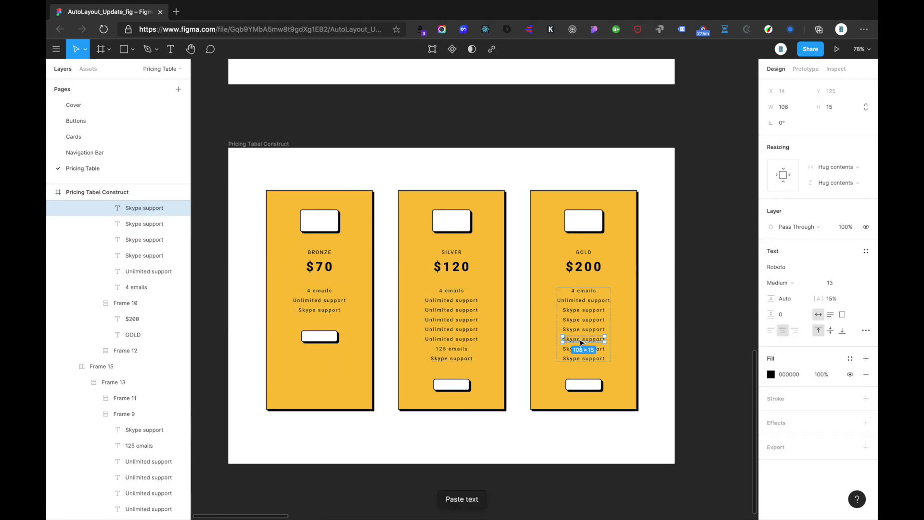
{"action": "key", "text": "ctrl+v"}
{"action": "key", "text": "ctrl+v"}
{"action": "key", "text": "ctrl+v"}
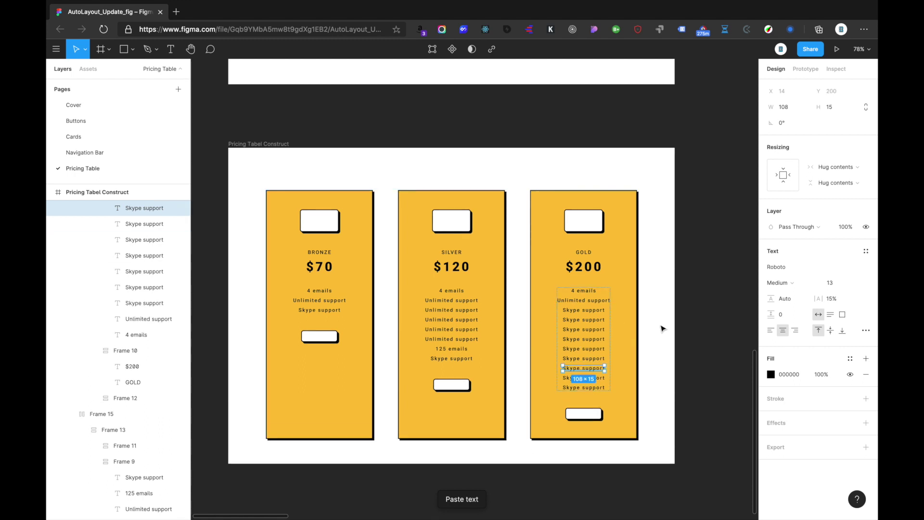
Center the auto layout frame holding the three cards vertically within the Pricing Tabel Construct frame
{"action": "left_click", "coordinate": [657, 330]}
{"action": "left_click", "coordinate": [474, 351]}
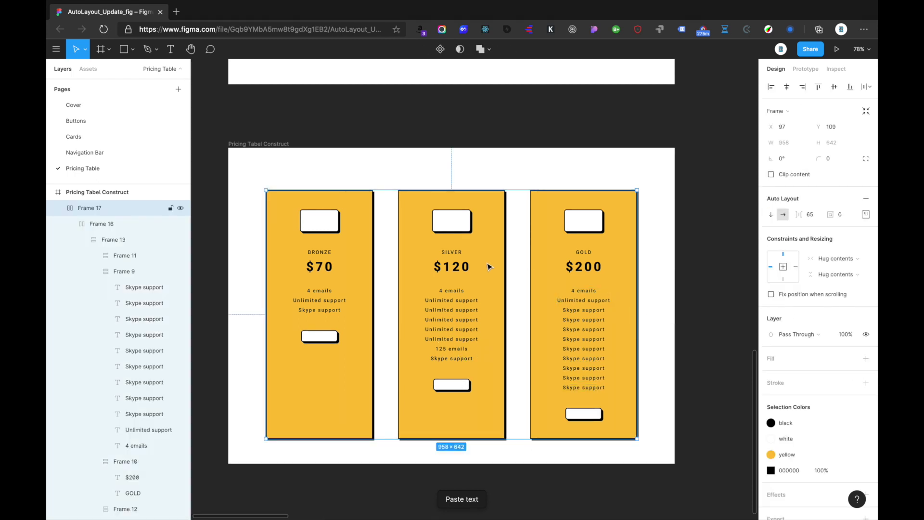
{"action": "left_click", "coordinate": [690, 254]}
{"action": "left_click", "coordinate": [458, 346]}
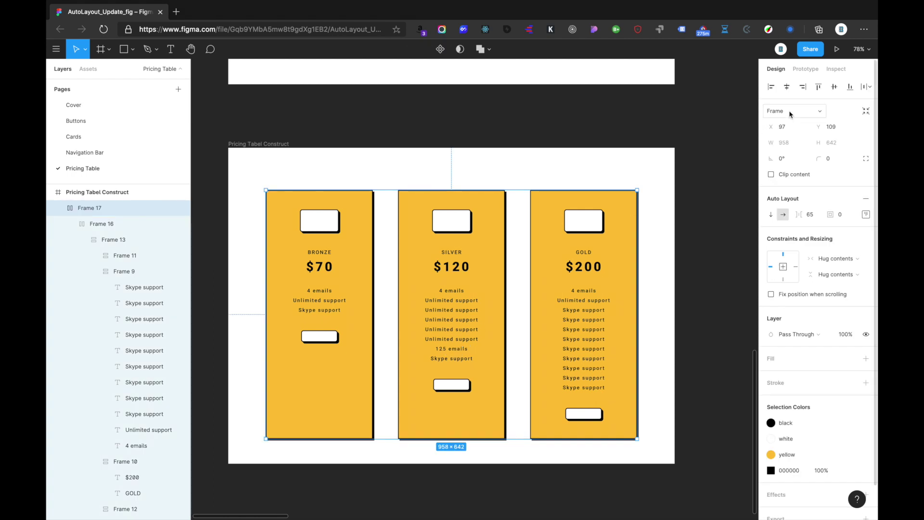
{"action": "left_click", "coordinate": [833, 87]}
{"action": "left_click", "coordinate": [613, 165]}
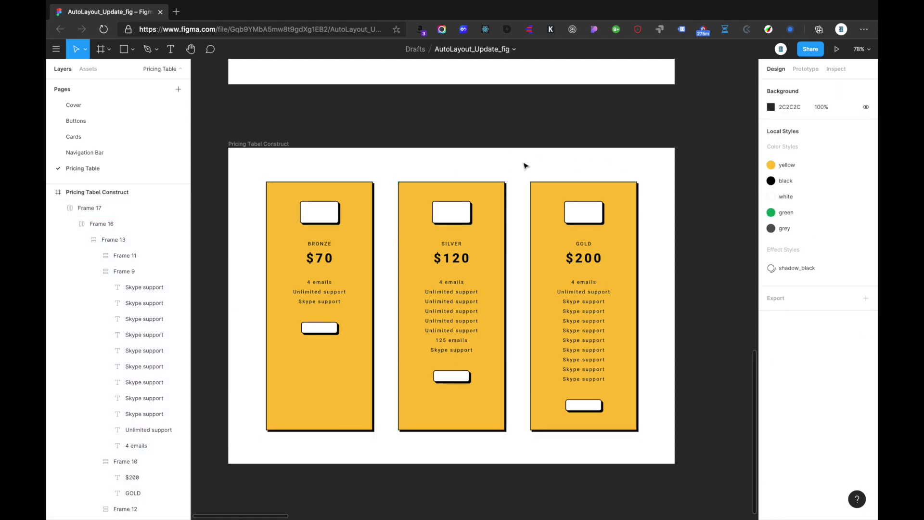